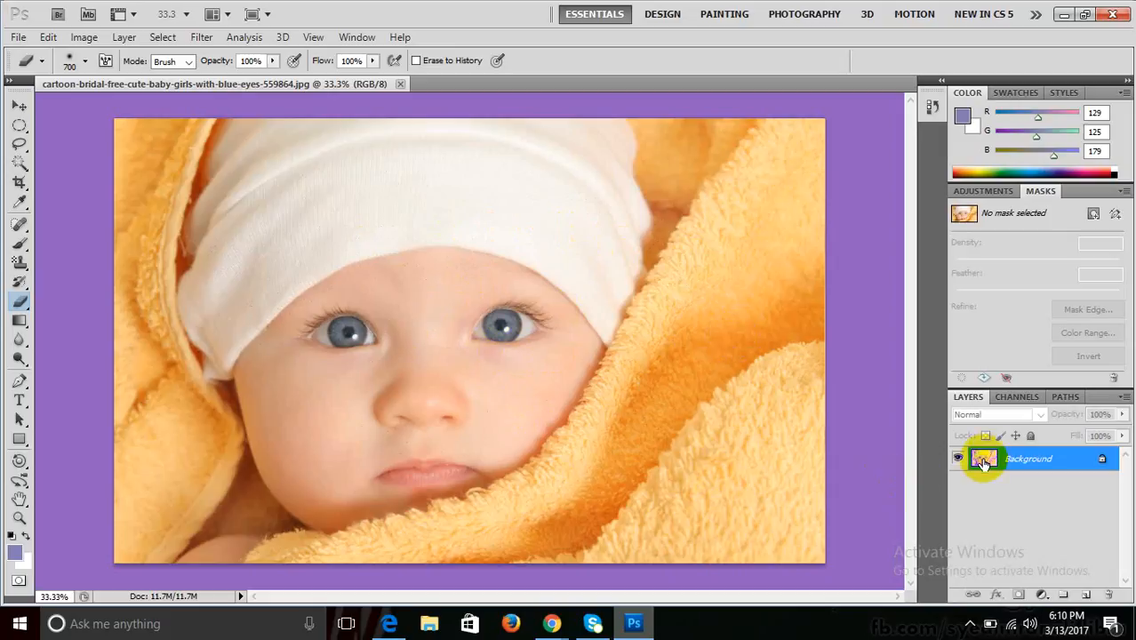
key("ctrl")
key("ctrl")
key("ctrl")
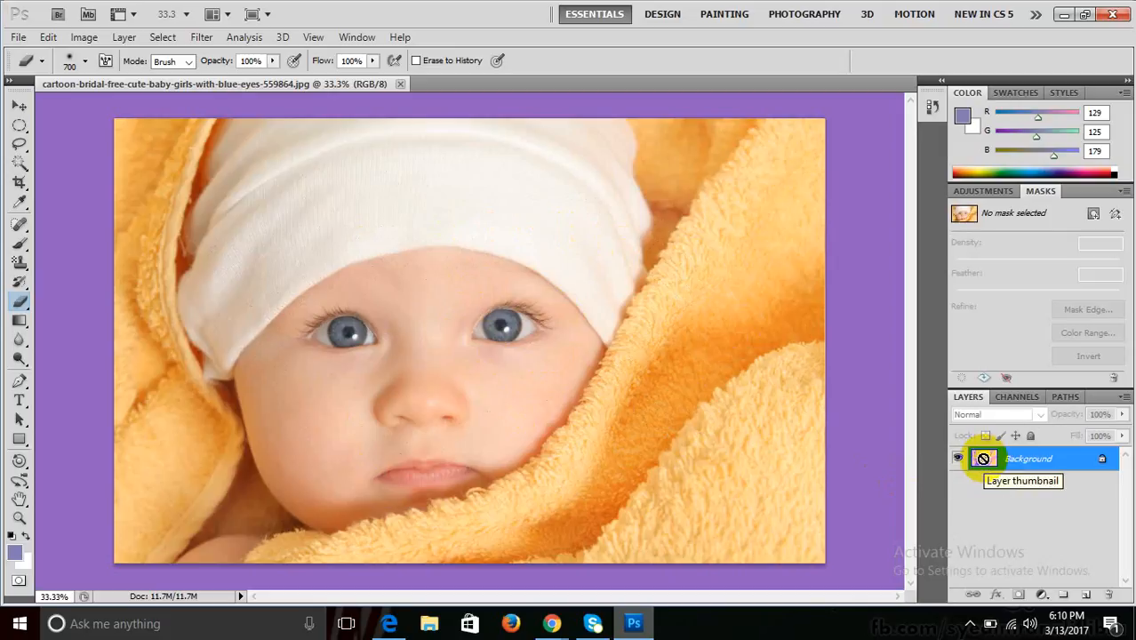
key("ctrl")
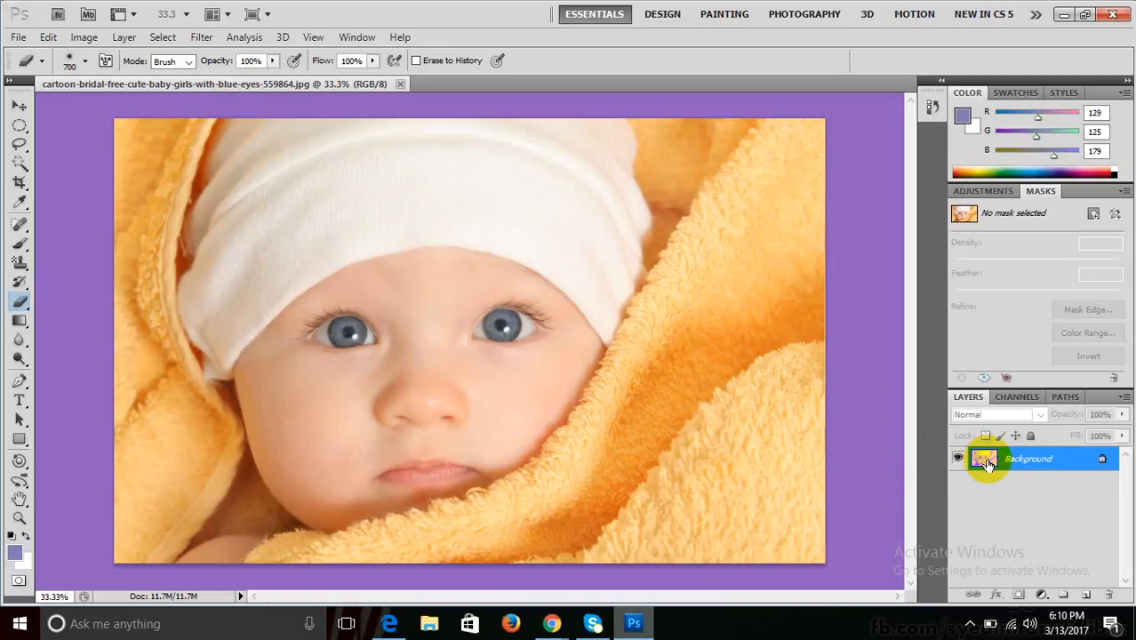
key("ctrl")
key("ctrl")
key("ctrl")
key("ctrl")
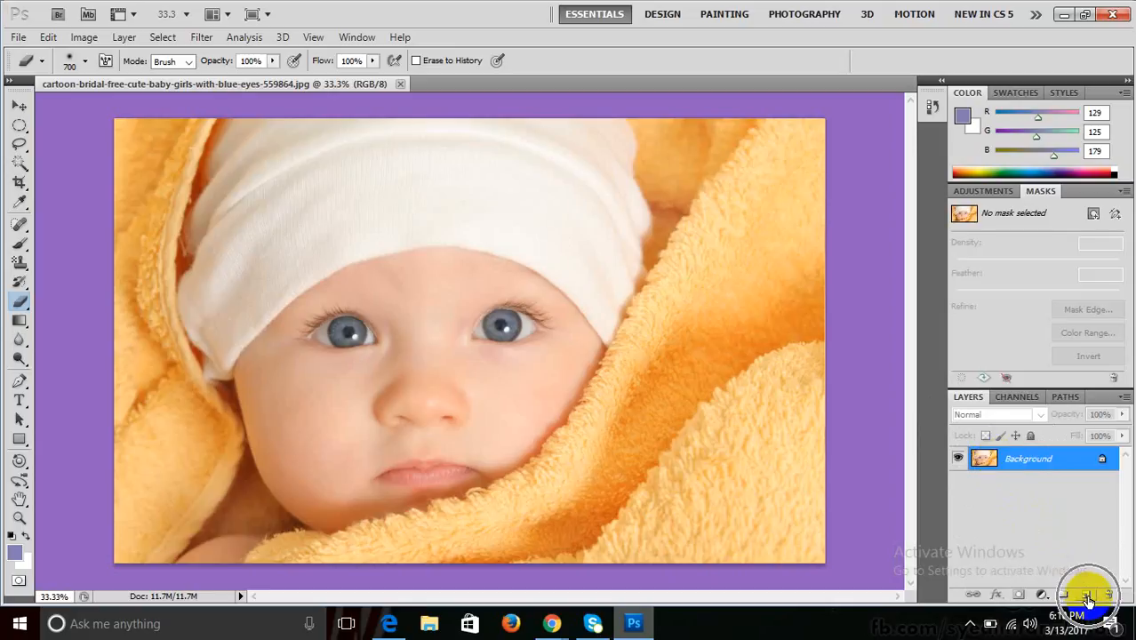
- Duplicate the Background layer and make the copy the active layer
left_click(981, 460)
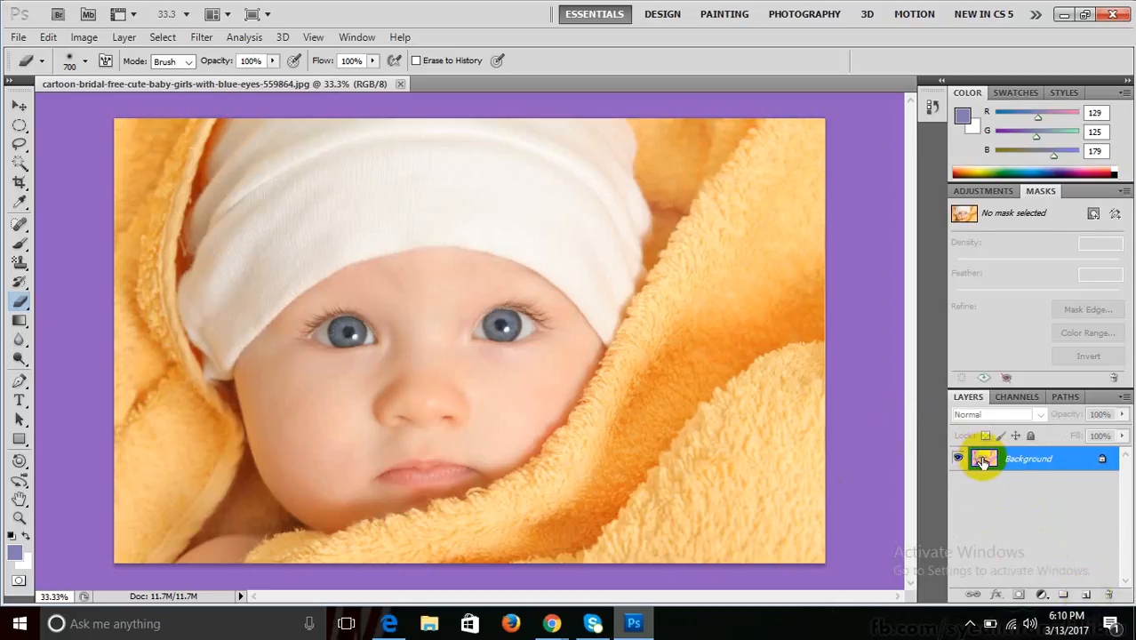
left_click_drag(981, 461, 1089, 597)
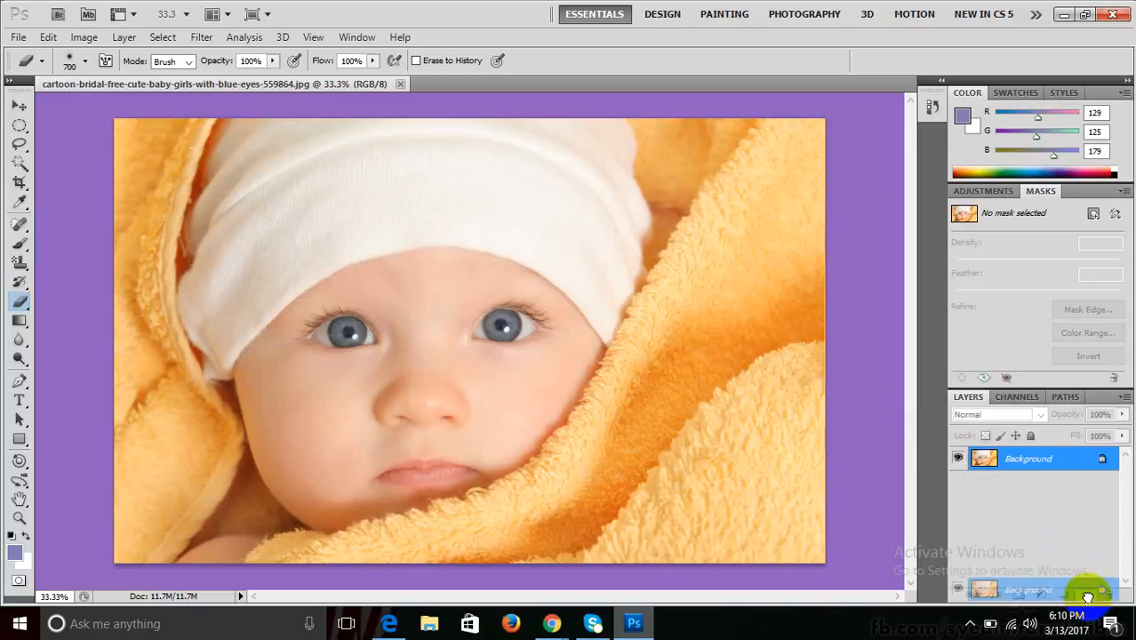
left_click_drag(1088, 597, 1087, 595)
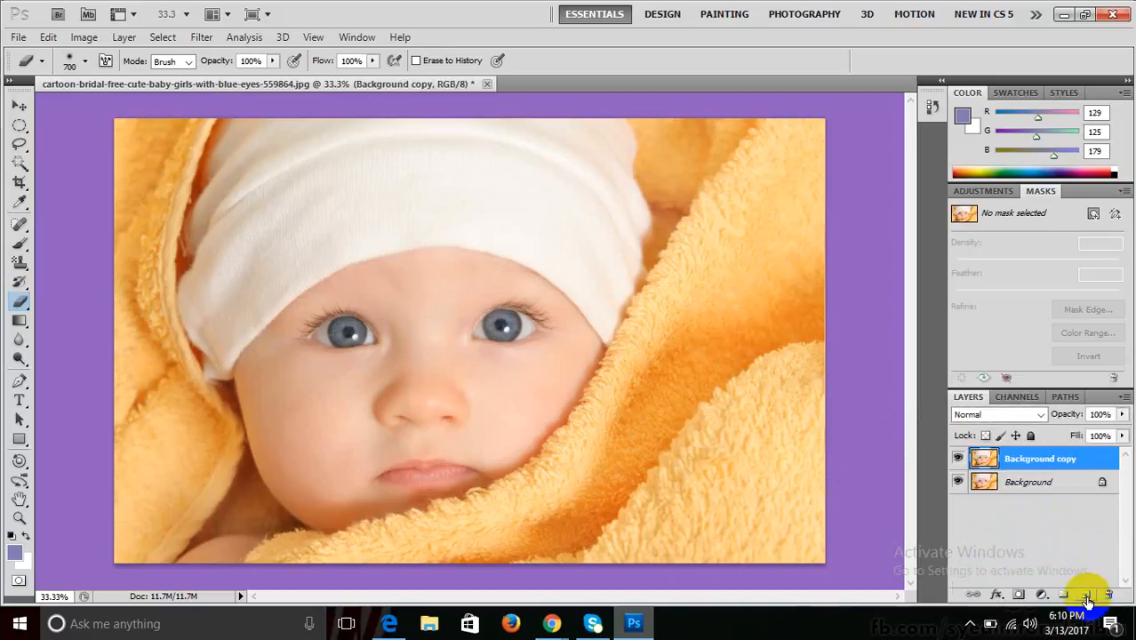
left_click(1000, 481)
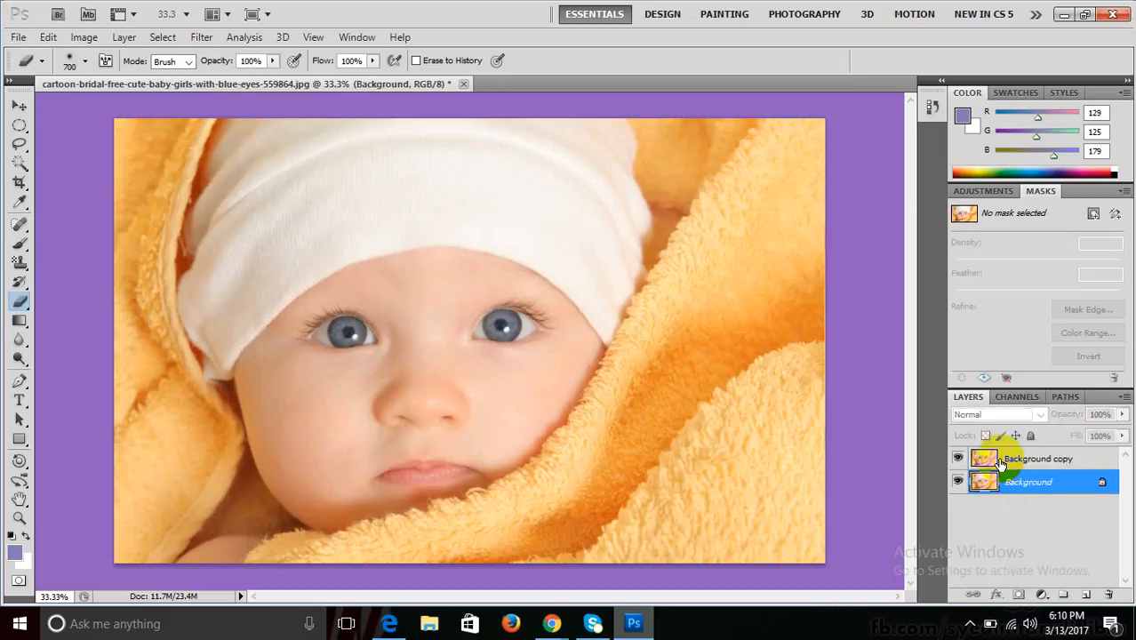
left_click(1001, 462)
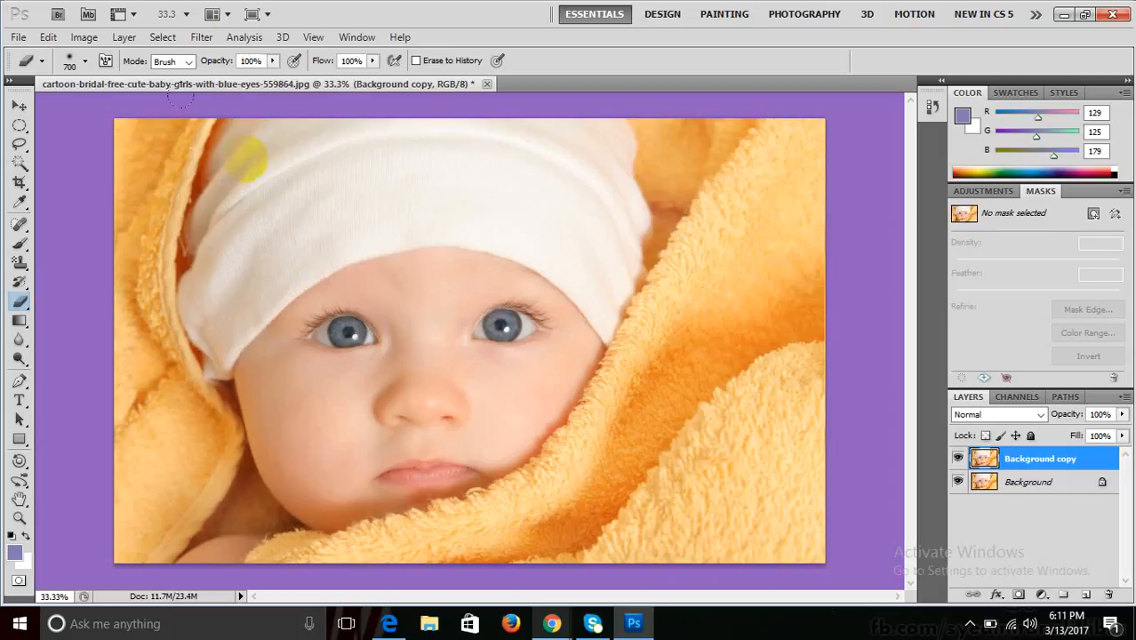
- Desaturate the Background copy layer to turn it black and white
left_click(164, 38)
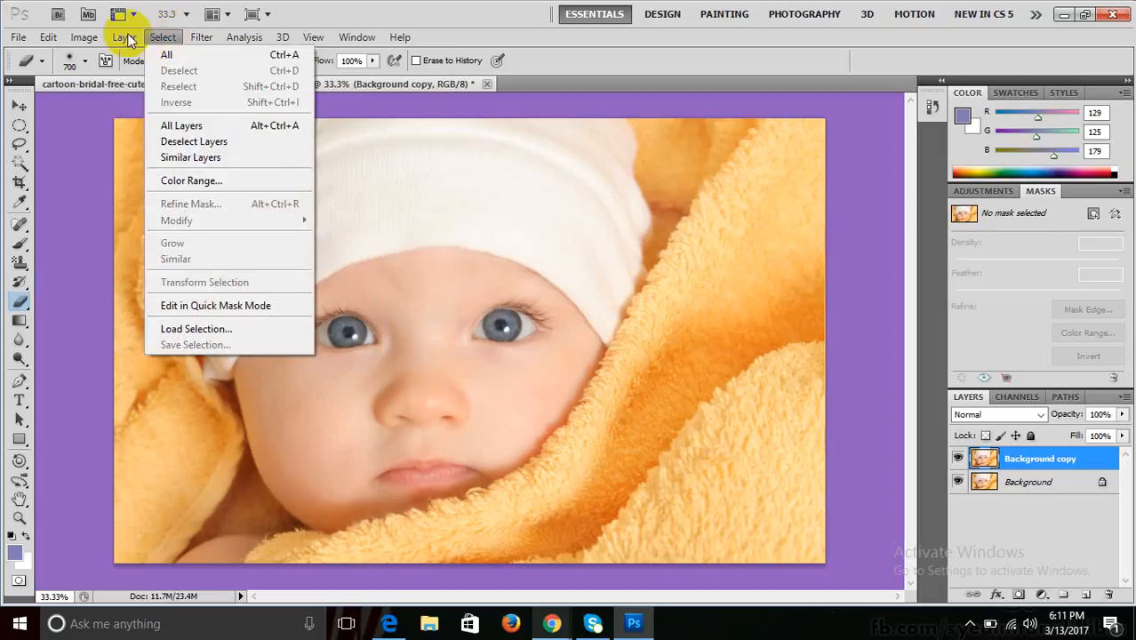
mouse_move(83, 37)
mouse_move(107, 79)
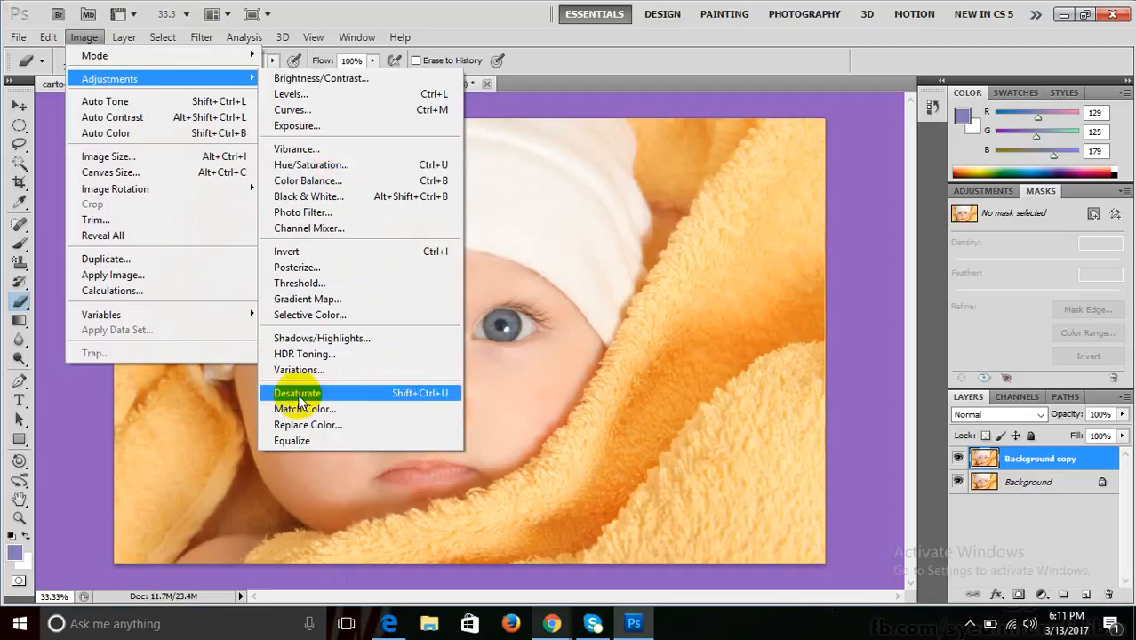
left_click(410, 399)
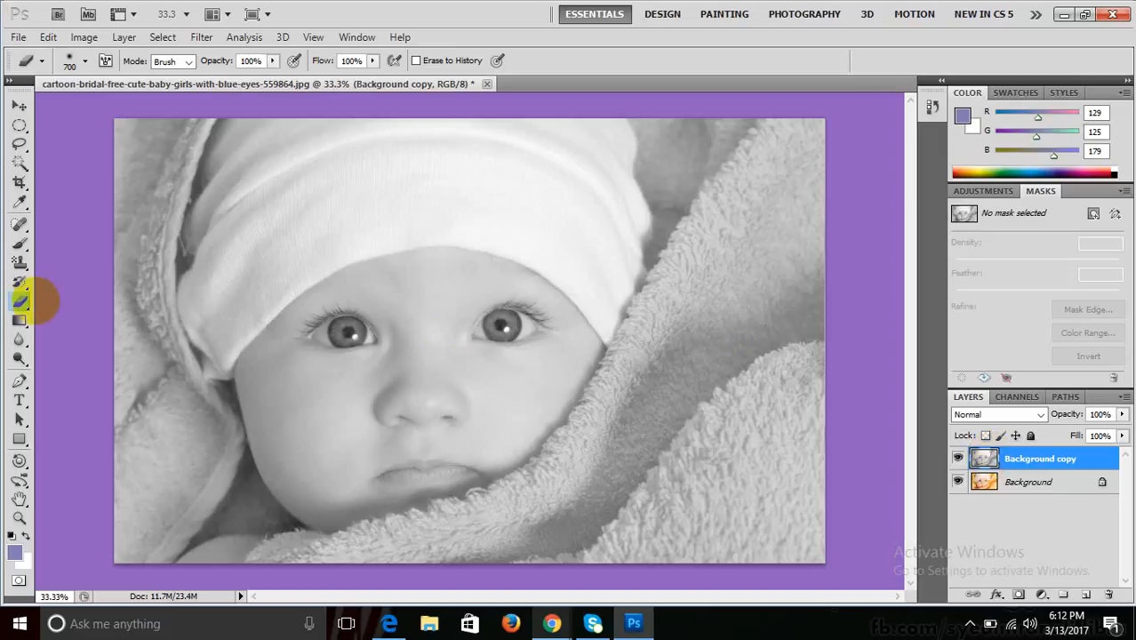
- Set up the Eraser with a soft round brush at a size of 1000 px
right_click(47, 305)
left_click(76, 301)
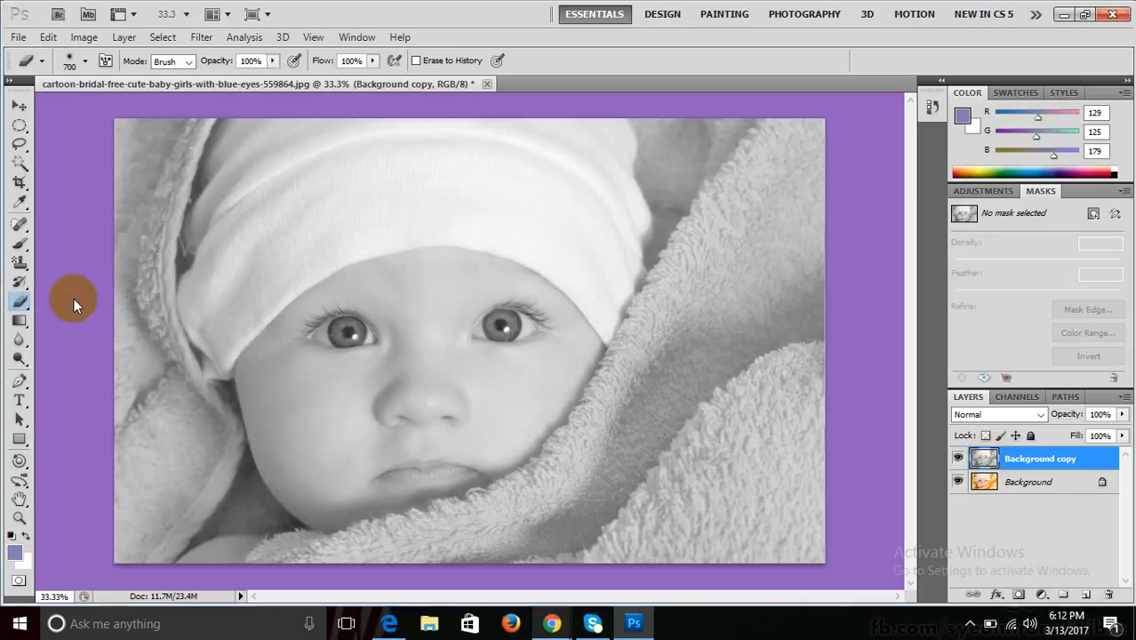
left_click(86, 62)
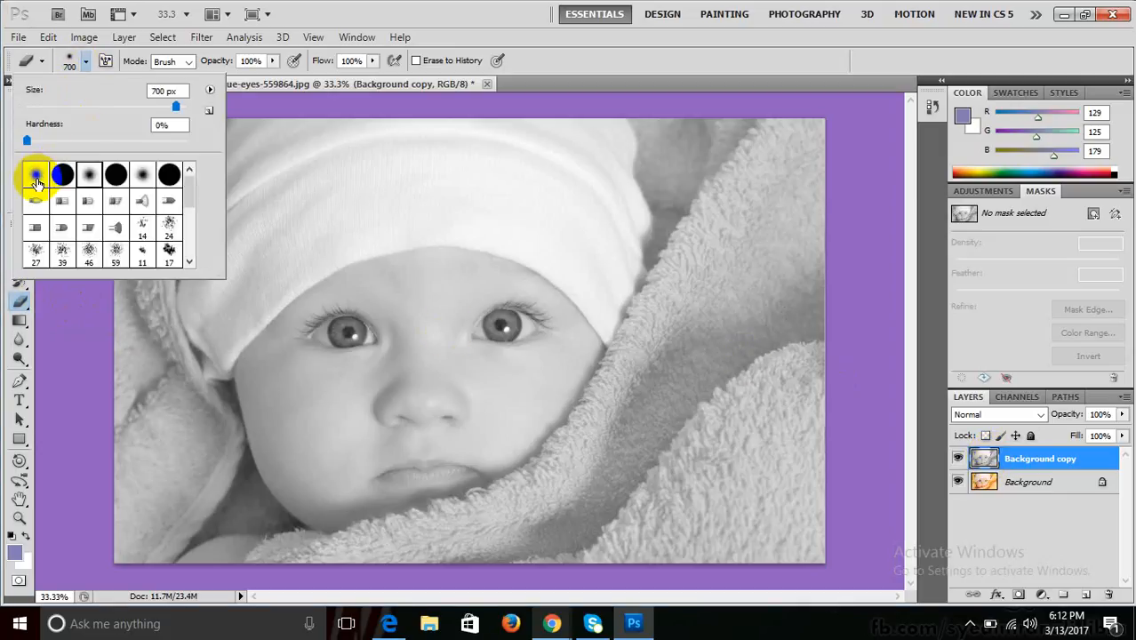
left_click(382, 9)
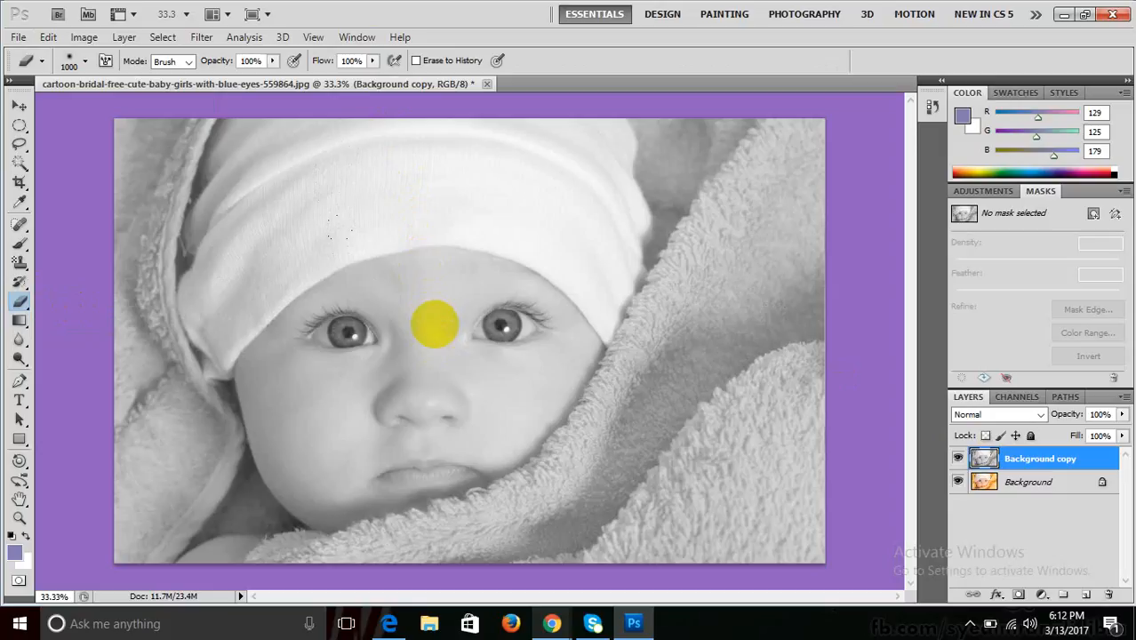
- Erase the grey Background copy over the baby's face, hat and surrounding towel to reveal the colour layer underneath
mouse_move(434, 324)
left_mouse_down()
mouse_move(370, 285)
mouse_move(323, 325)
mouse_move(431, 415)
mouse_move(484, 382)
mouse_move(477, 318)
mouse_move(439, 307)
left_mouse_up()
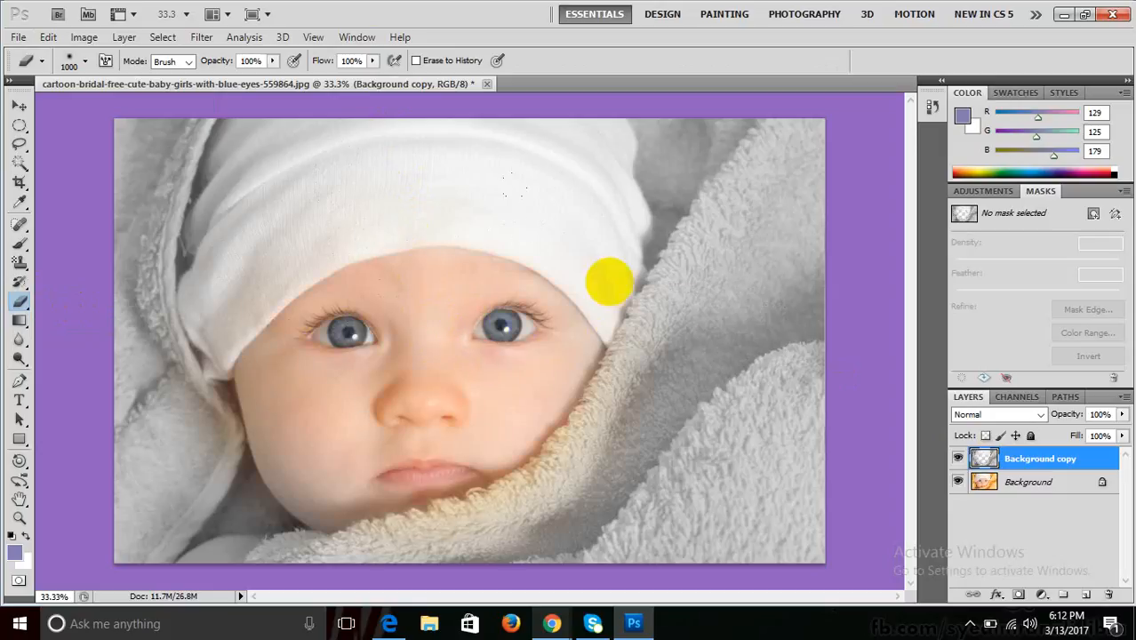
mouse_move(610, 282)
left_mouse_down()
mouse_move(647, 231)
mouse_move(631, 299)
mouse_move(551, 385)
mouse_move(496, 406)
mouse_move(422, 374)
left_mouse_up()
mouse_move(346, 293)
left_mouse_down()
mouse_move(285, 302)
mouse_move(255, 334)
left_mouse_up()
mouse_move(271, 290)
left_mouse_down()
mouse_move(335, 250)
mouse_move(433, 251)
left_mouse_up()
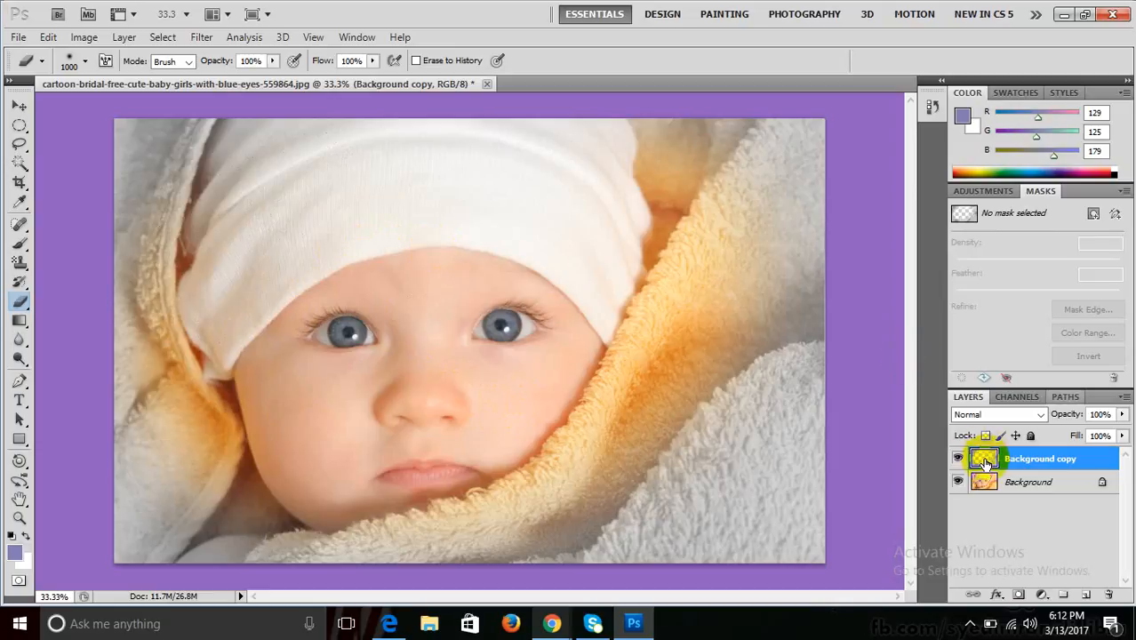
- Close the baby photo document without saving the changes
key("ctrl")
key("ctrl")
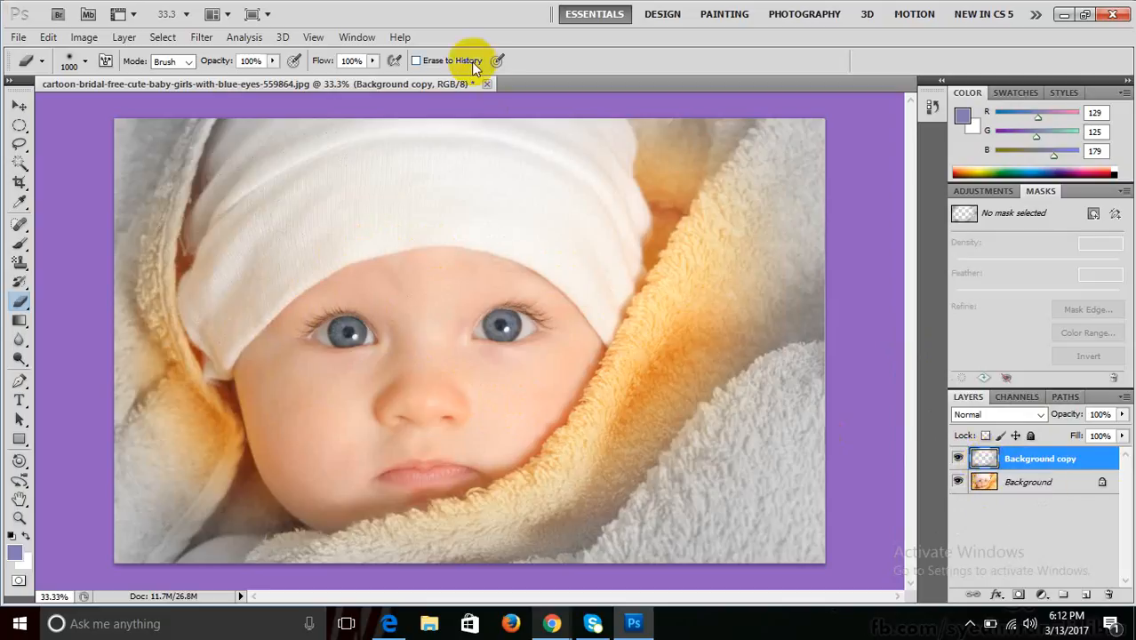
left_click(487, 84)
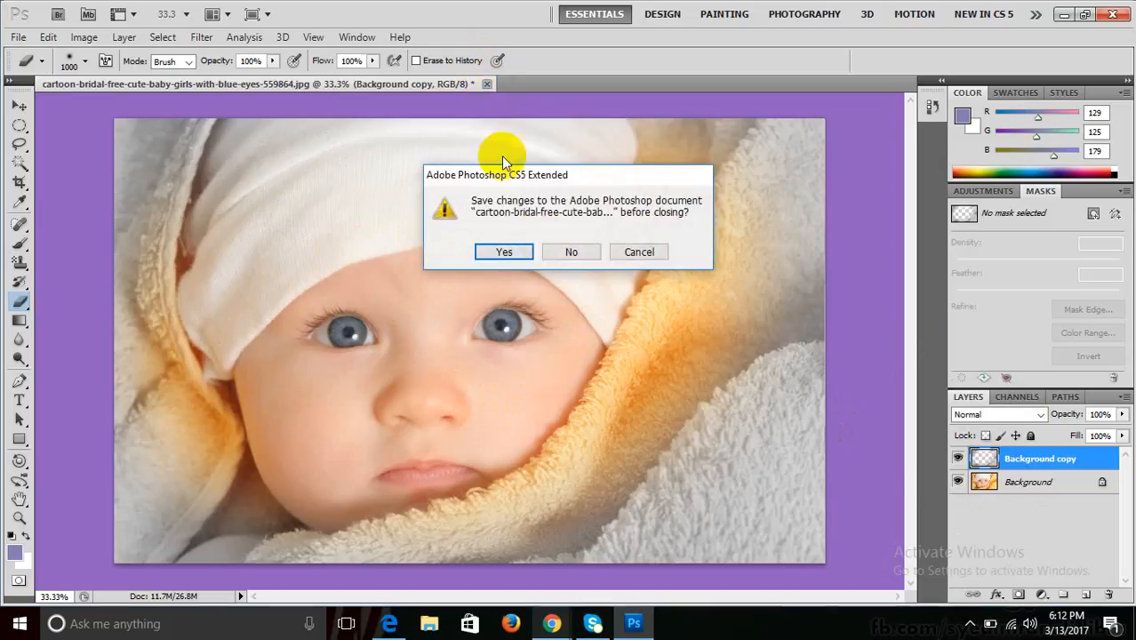
left_click(563, 254)
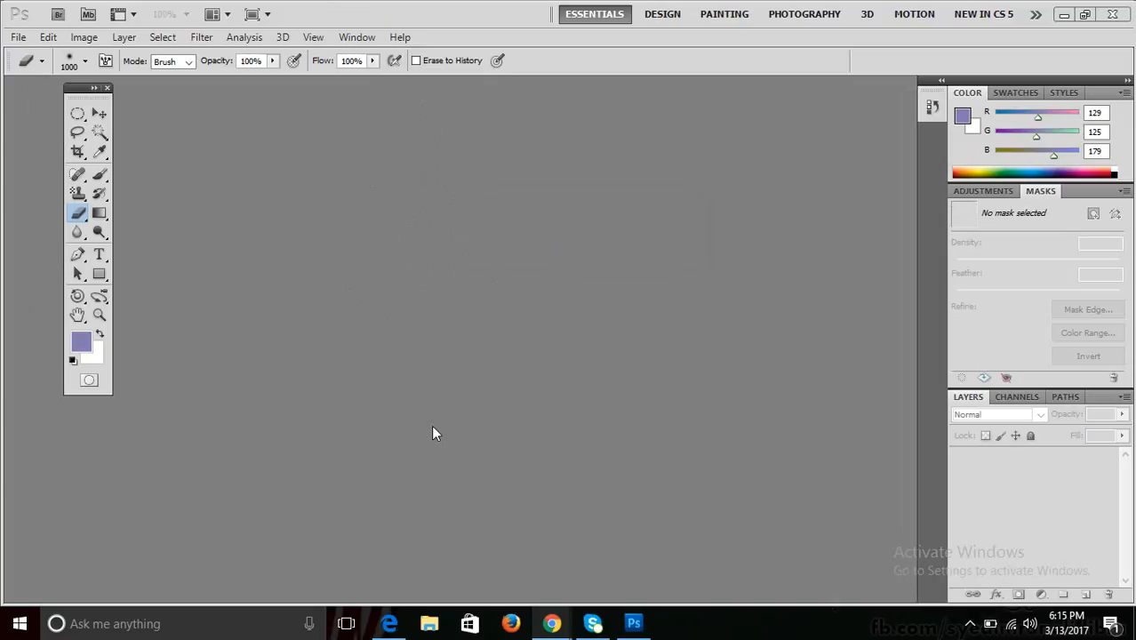
left_click(413, 298)
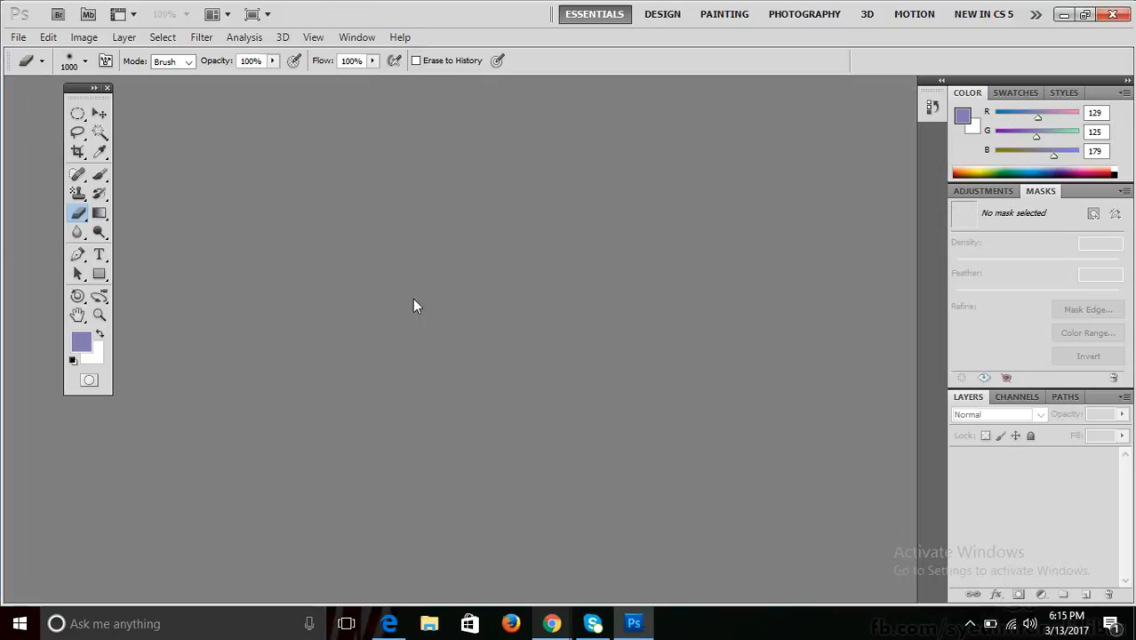
key("ctrl+n")
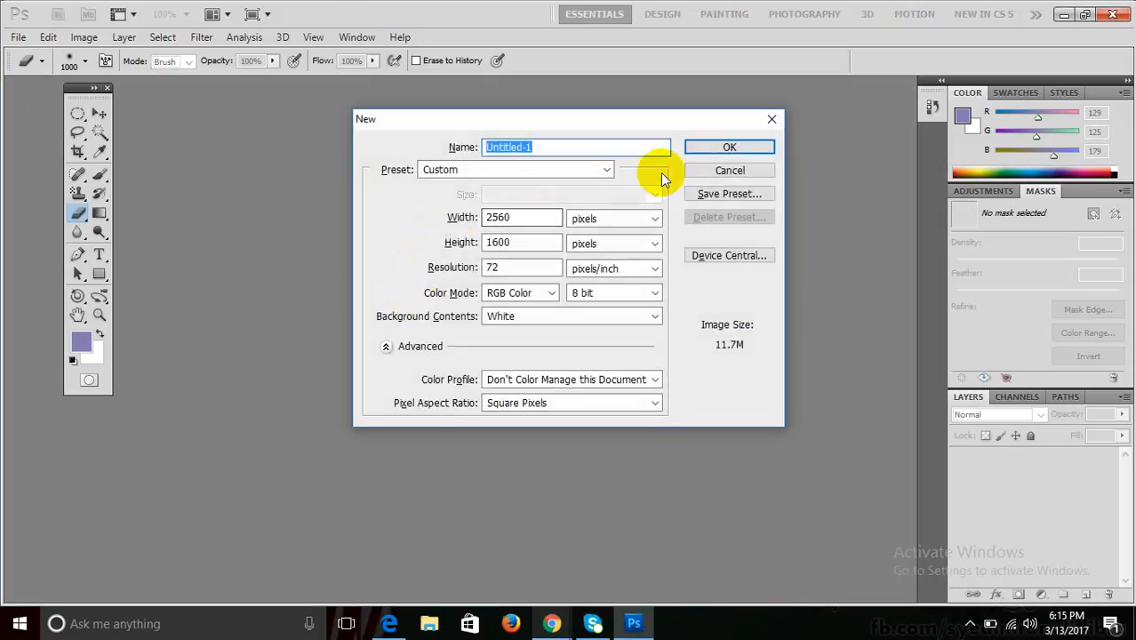
left_click(690, 171)
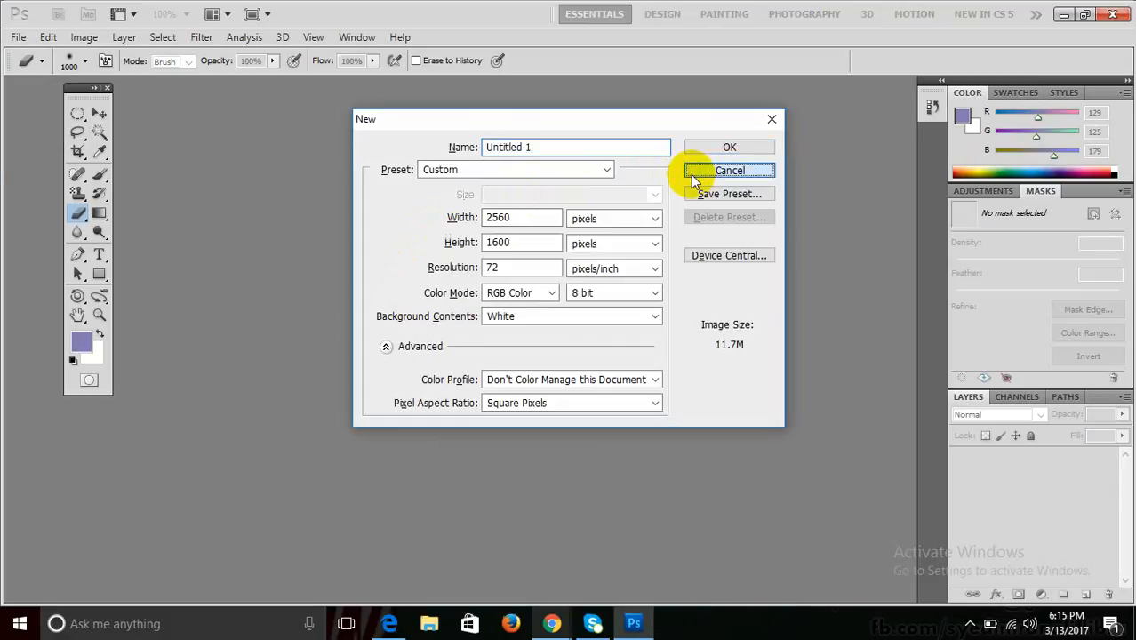
- Open cartoon-bridal-free-cute-baby-girls-with-blue-eyes-559864.jpg from the Pictures folder
double_click(604, 220)
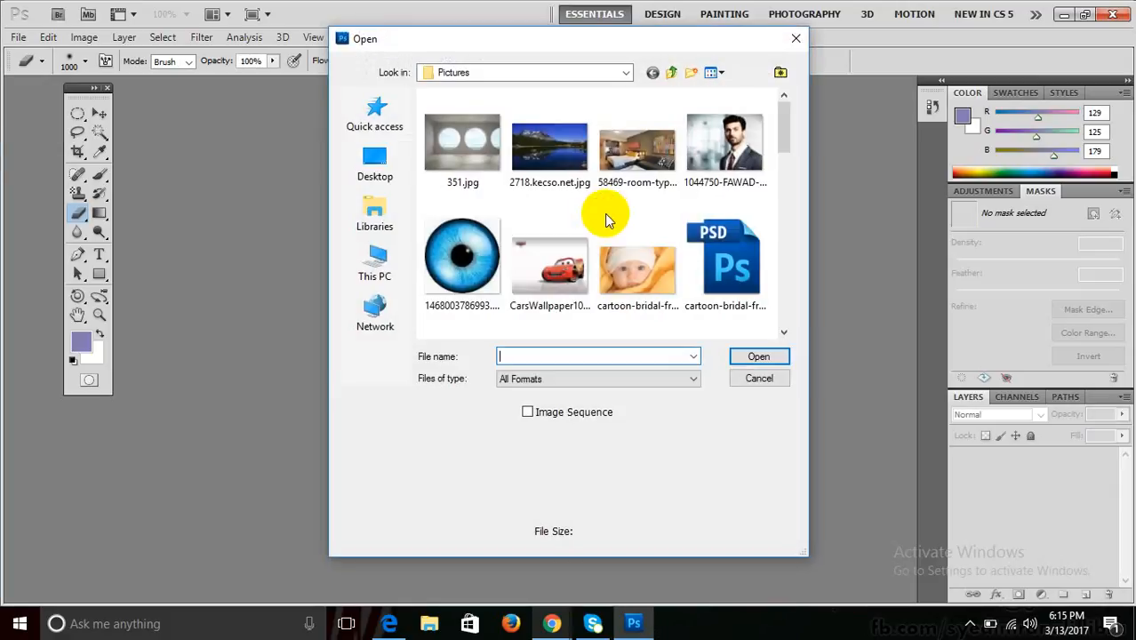
left_click(633, 267)
left_click(779, 362)
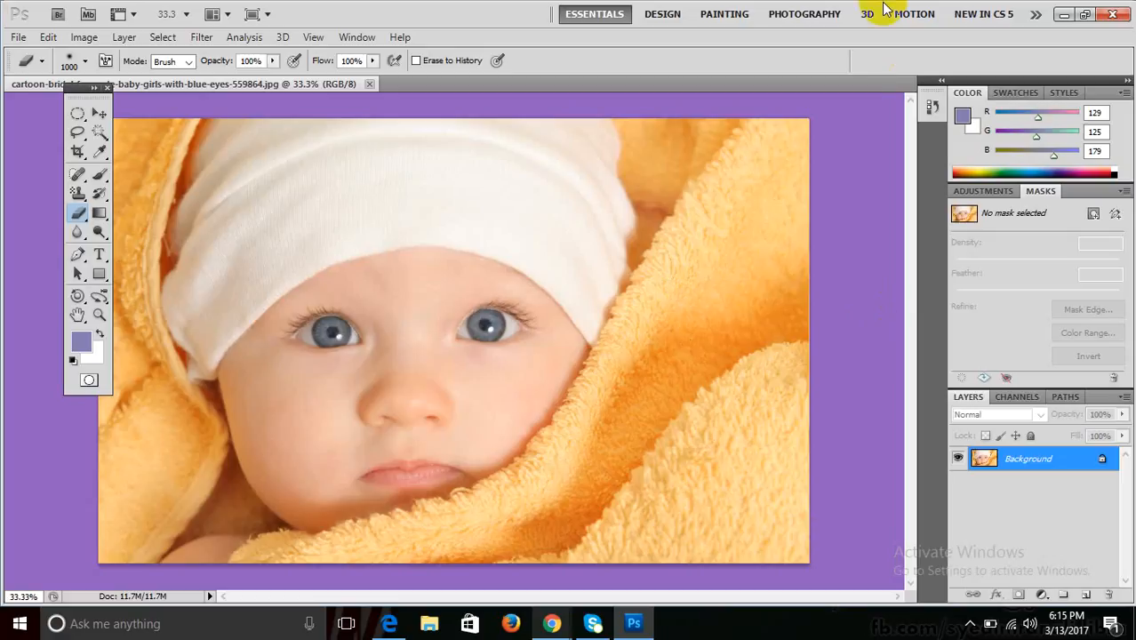
- Copy the whole baby photo and create a new 2560 × 1600 pixel RGB document with a white background from the Clipboard preset
key("ctrl+a")
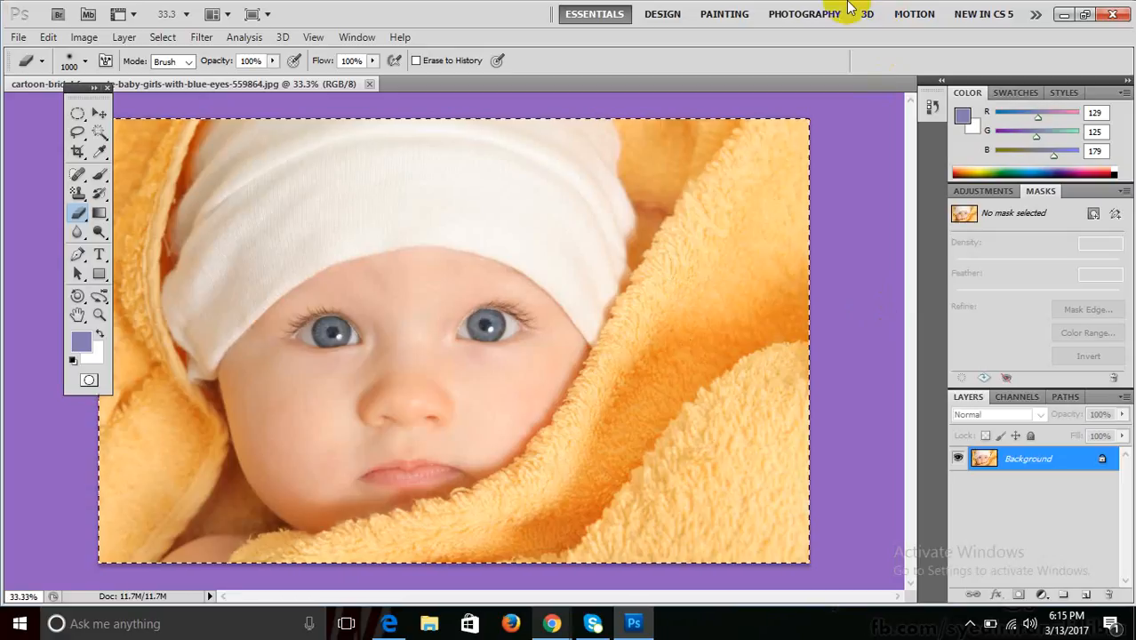
key("ctrl+n")
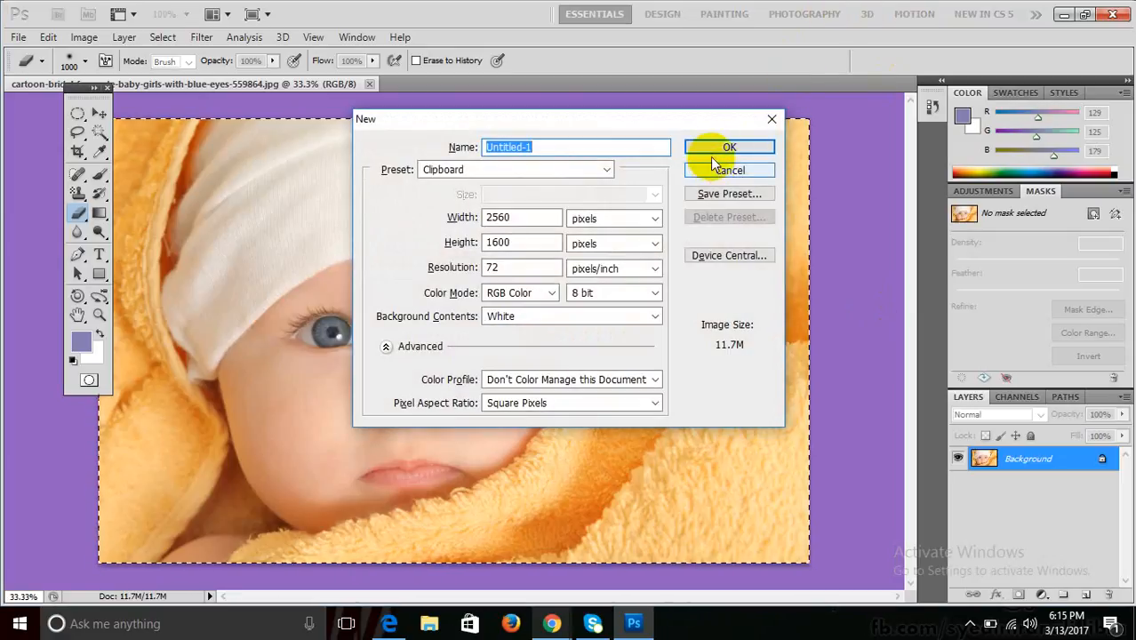
left_click(710, 149)
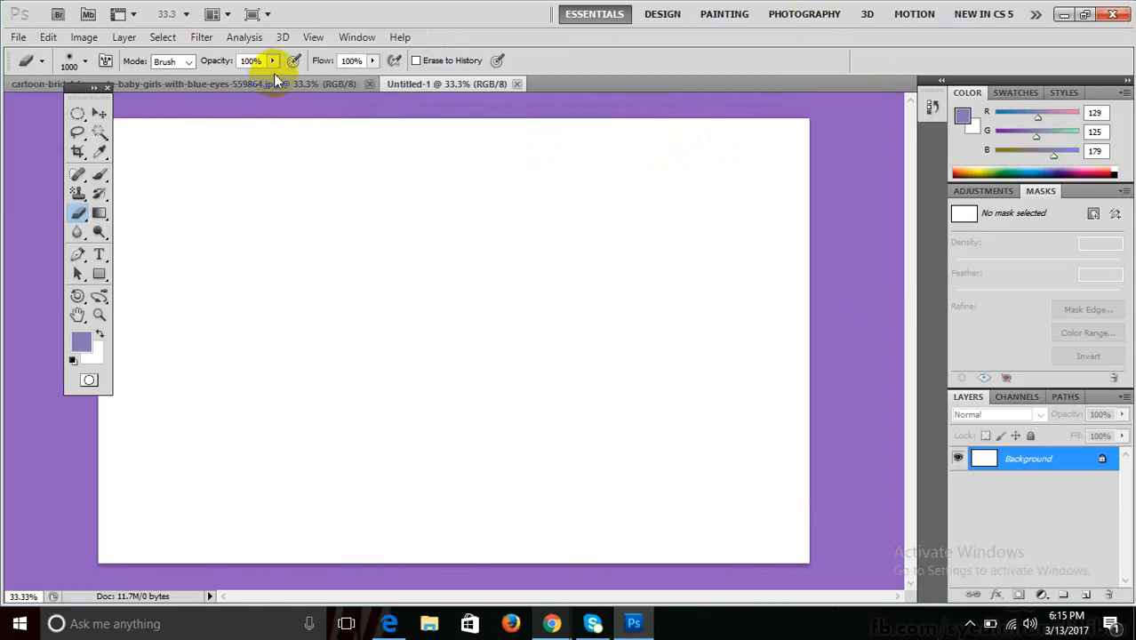
- Bring the baby photo into the blank Untitled-1 document as its own layer and shift the floating toolbox off the image
left_click(271, 81)
left_click(99, 114)
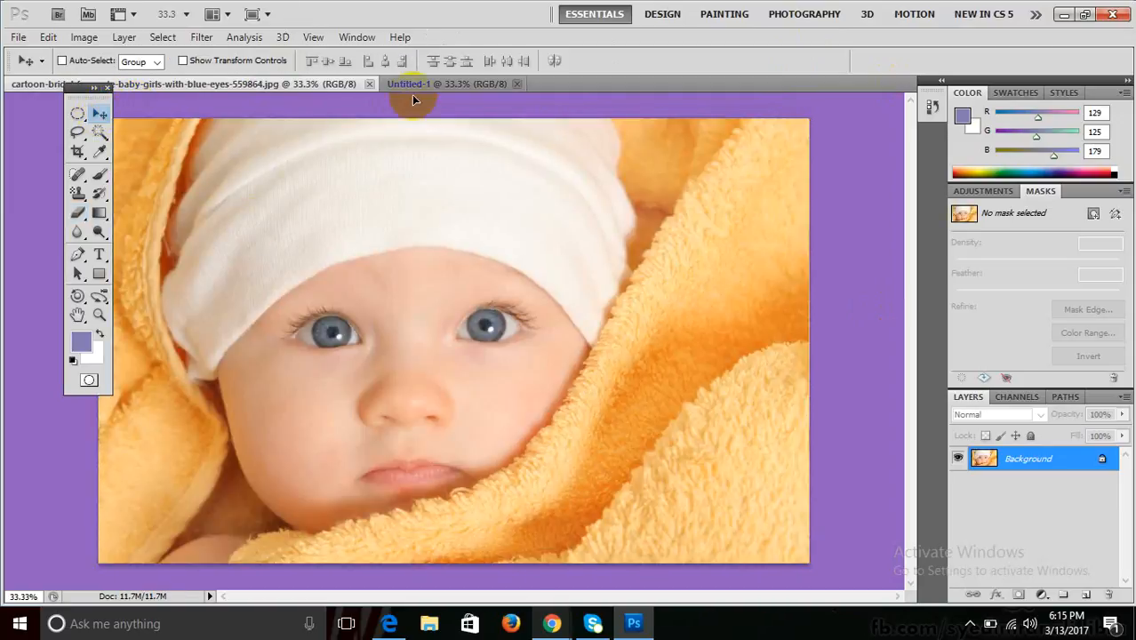
left_click_drag(422, 83, 142, 163)
left_click_drag(87, 88, 64, 88)
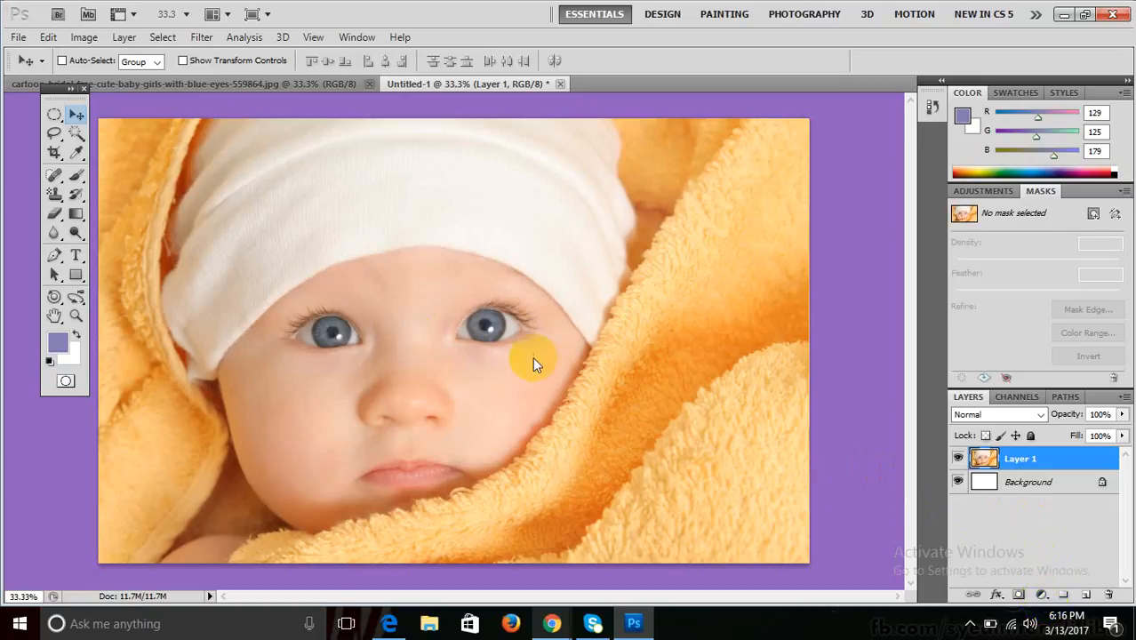
left_click(85, 42)
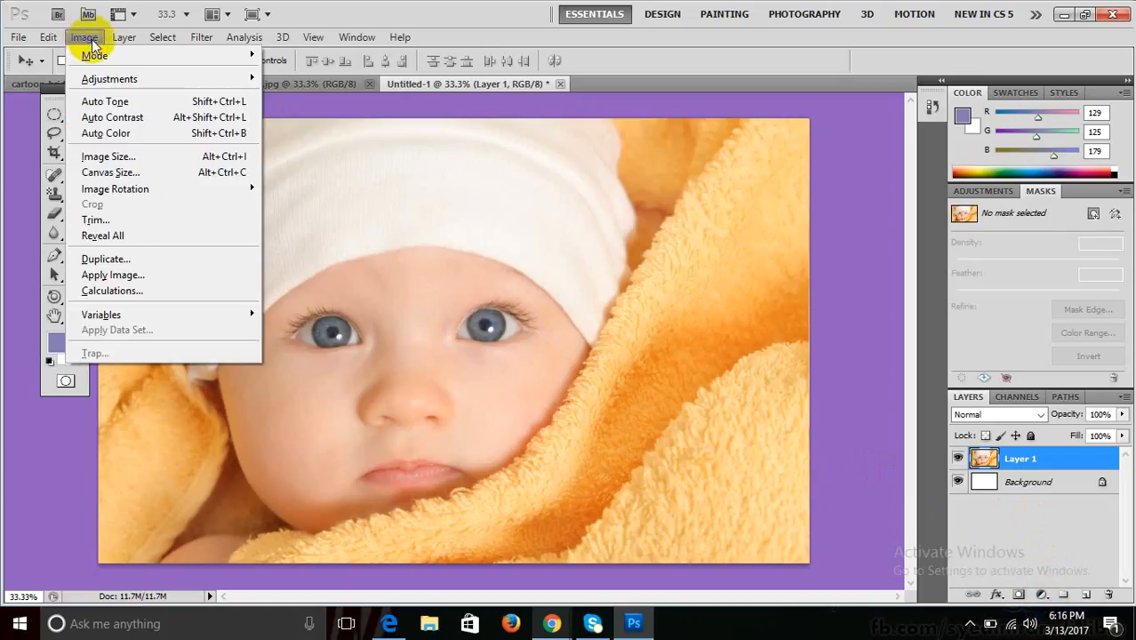
mouse_move(113, 38)
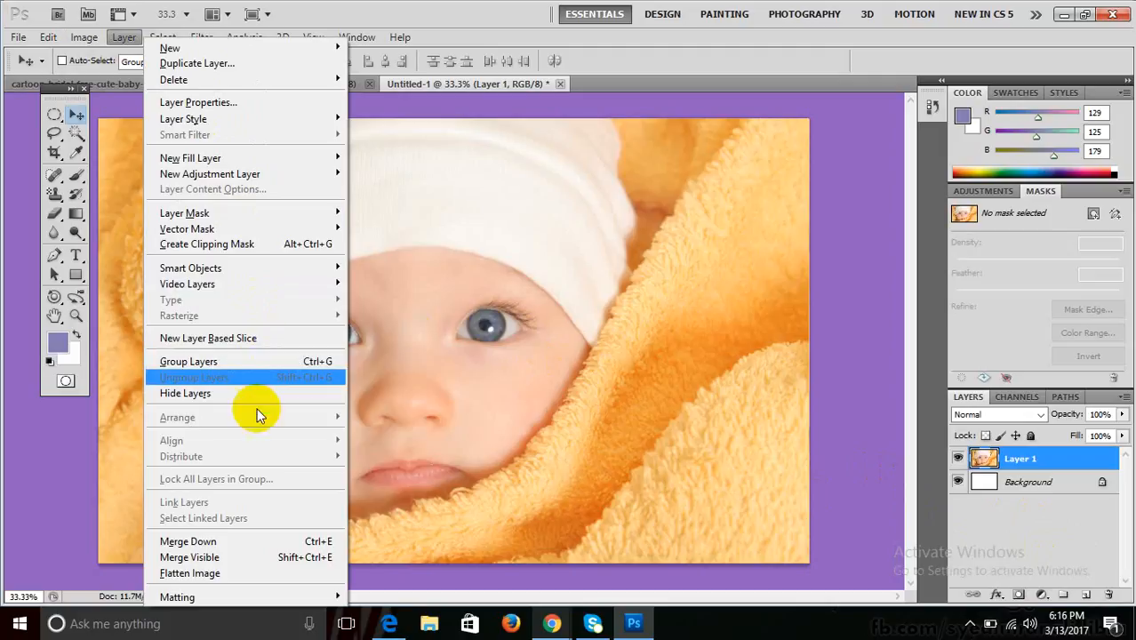
mouse_move(252, 225)
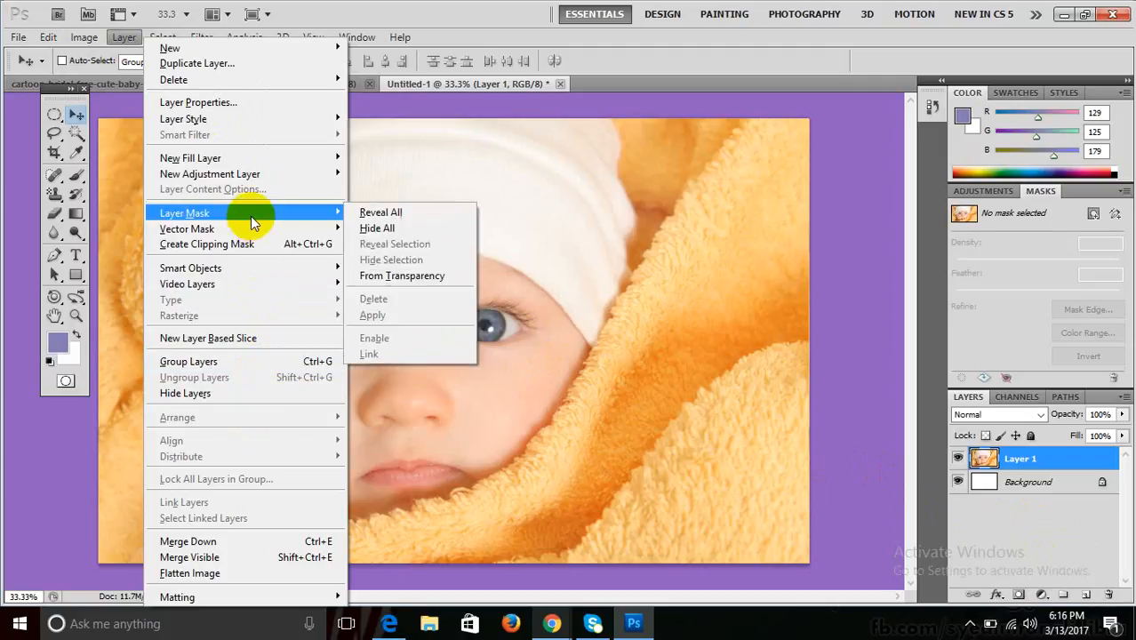
left_click(470, 16)
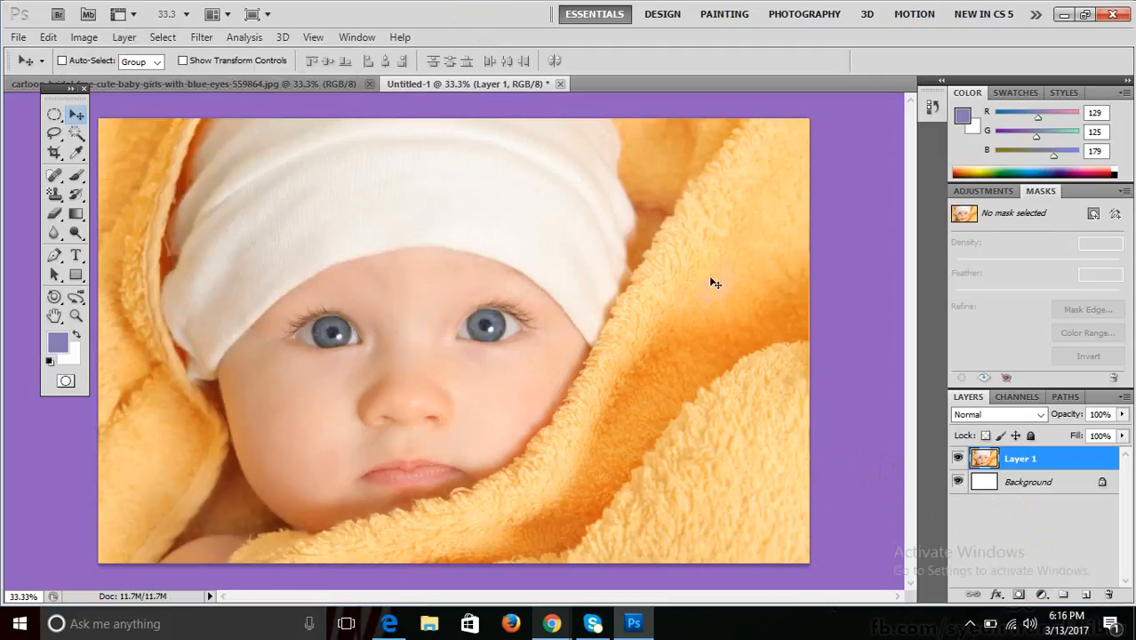
left_click(1041, 595)
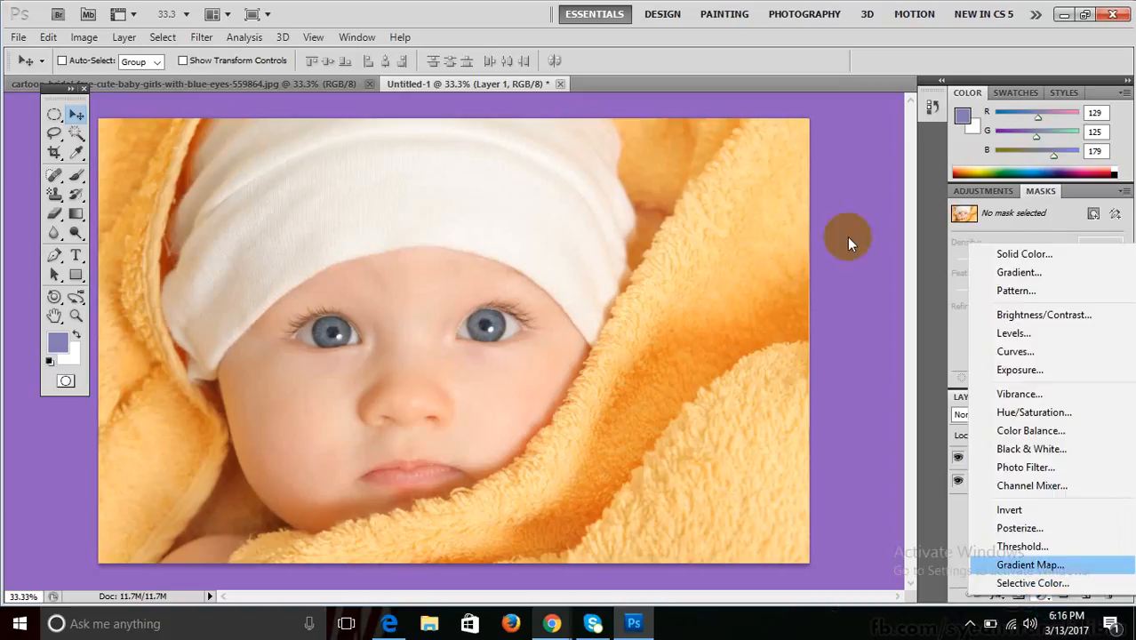
left_click(739, 36)
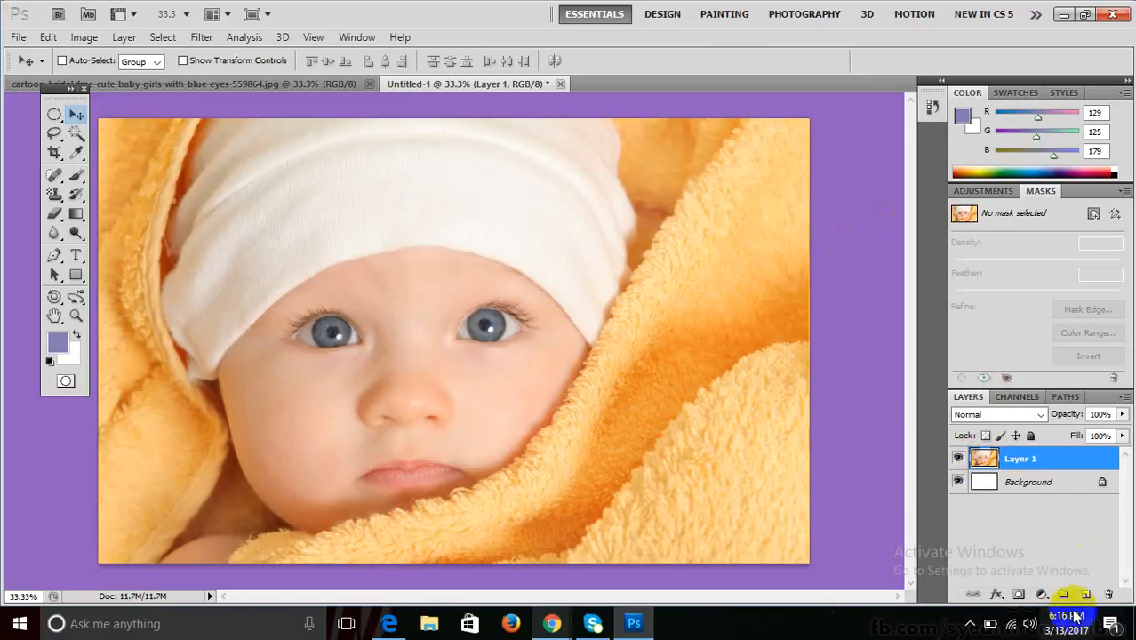
- Set the background colour to a bright green
left_click(1042, 594)
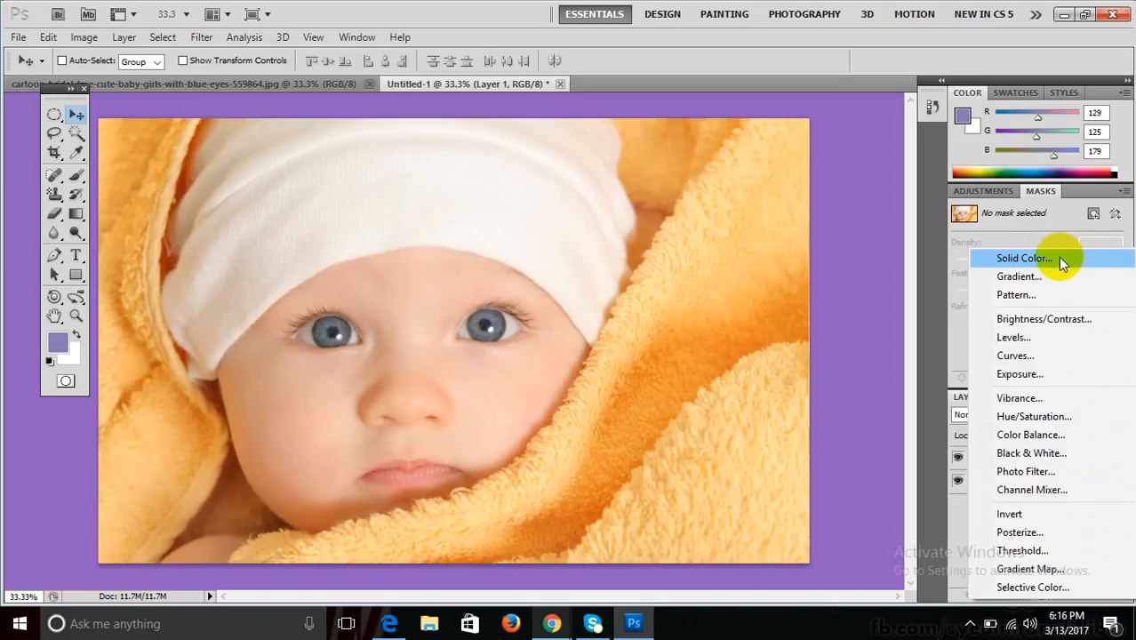
left_click(77, 363)
left_click(76, 362)
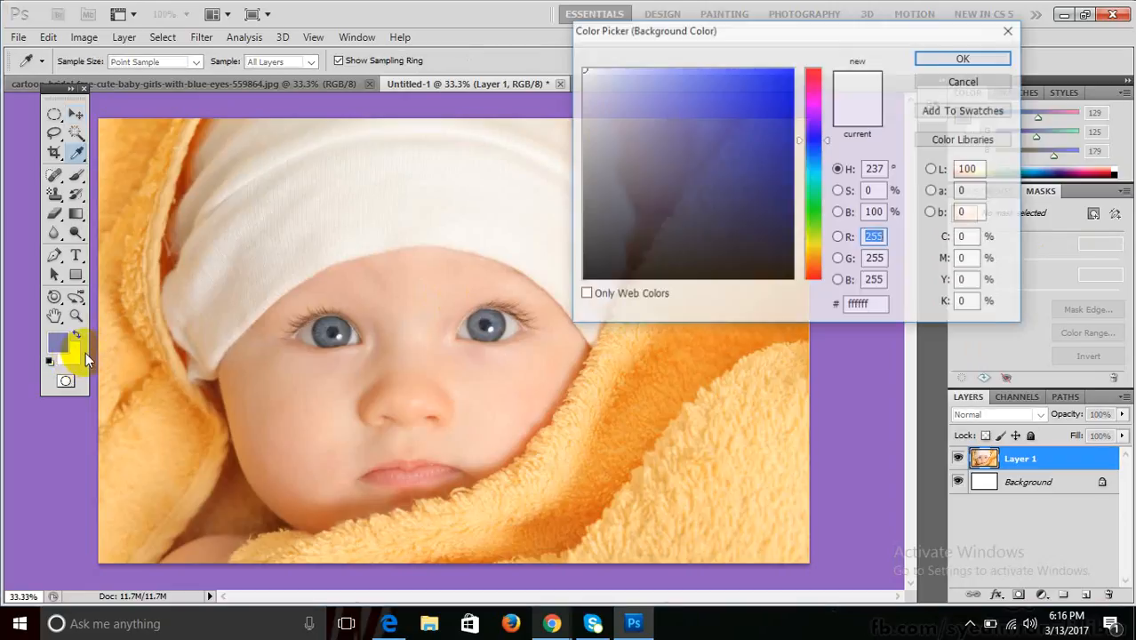
left_click(814, 217)
left_click(769, 76)
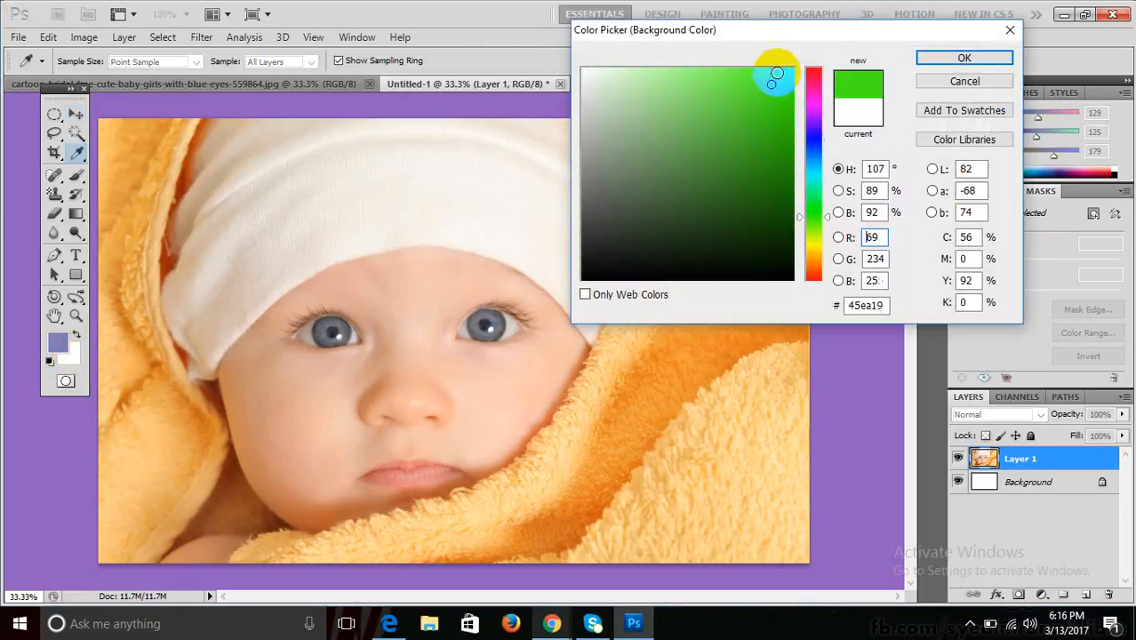
left_click(940, 57)
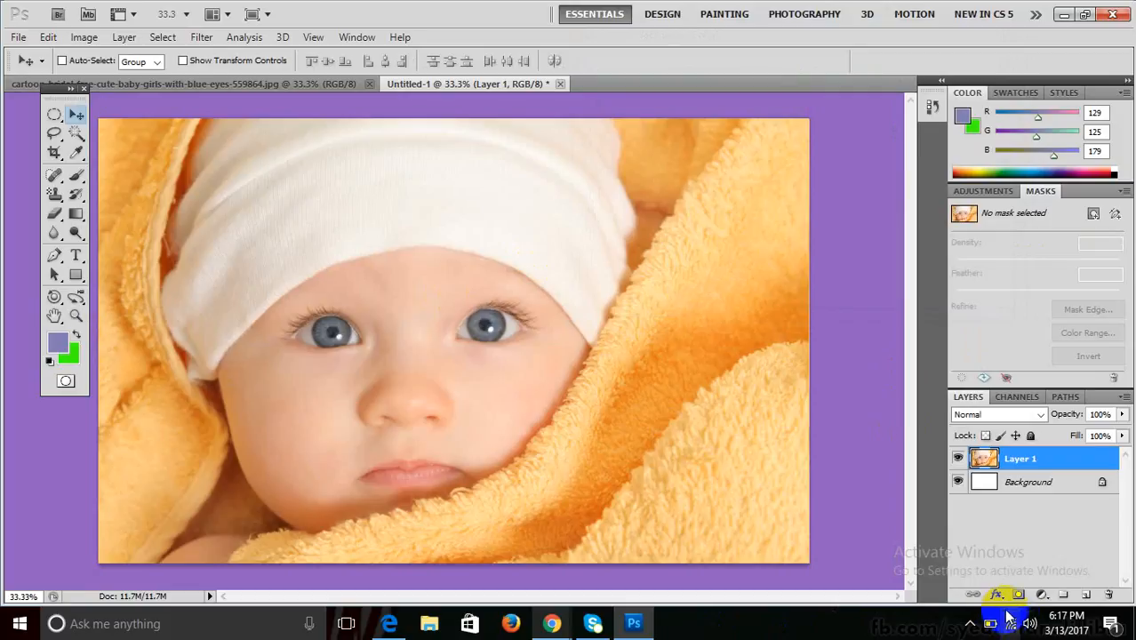
- Add a teal Solid Color fill layer above the baby photo layer
left_click(1041, 595)
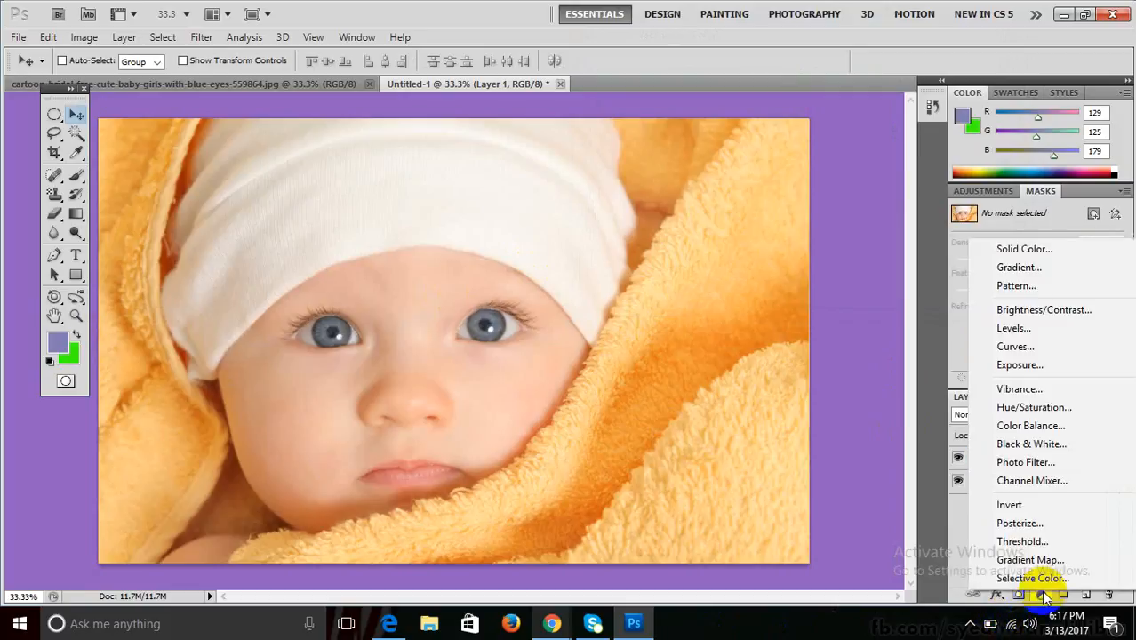
left_click(1011, 255)
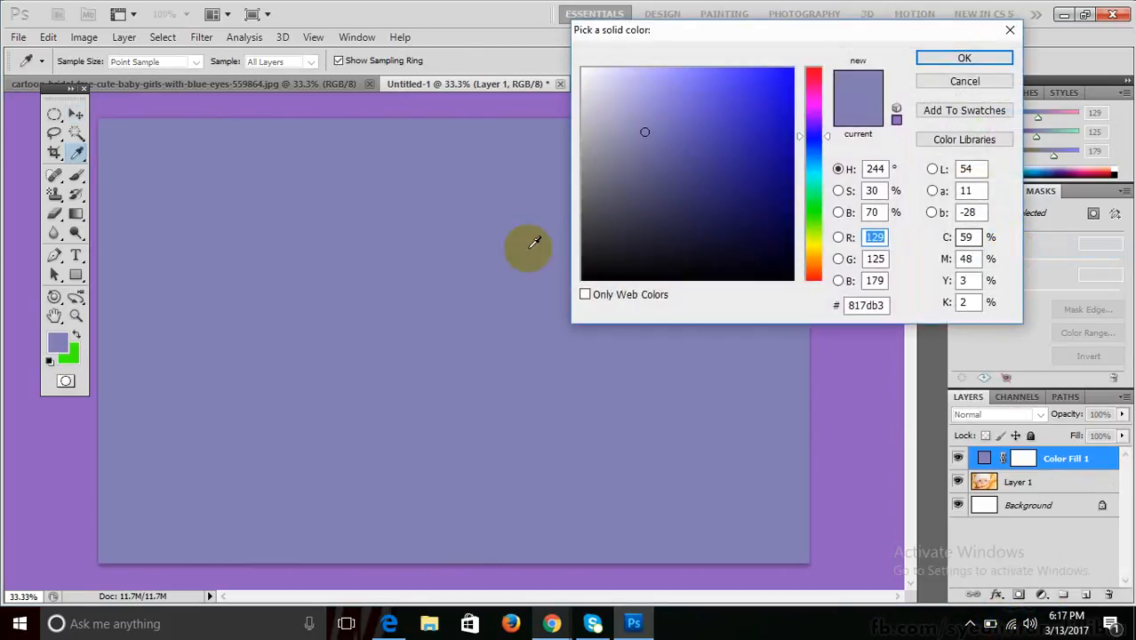
left_click(816, 175)
left_click(751, 162)
left_click(751, 173)
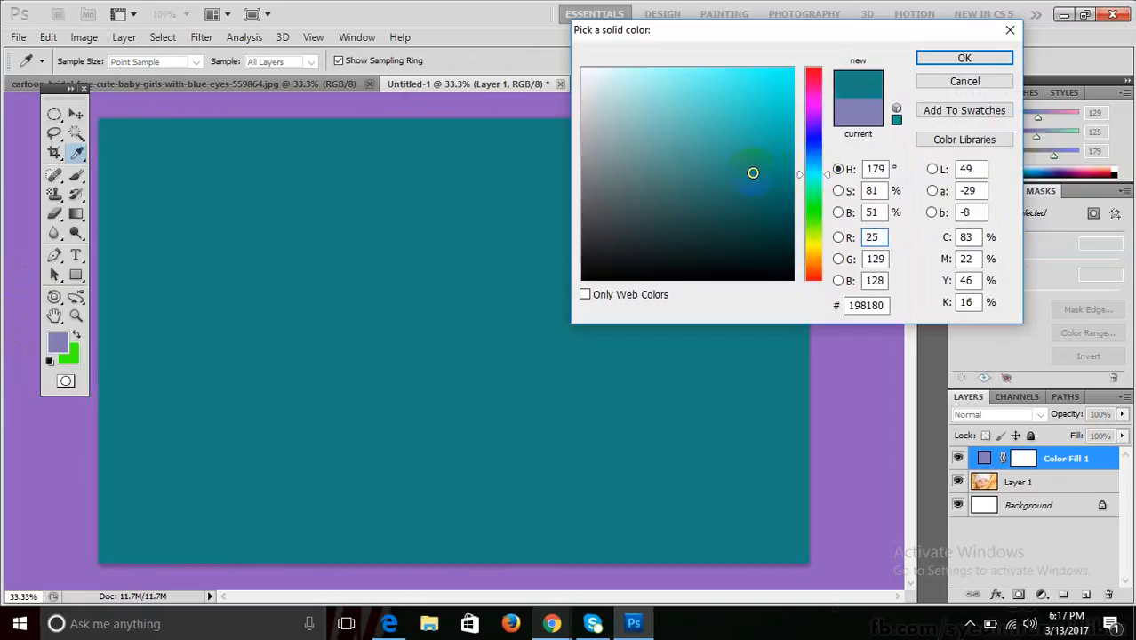
left_click(754, 157)
left_click(936, 59)
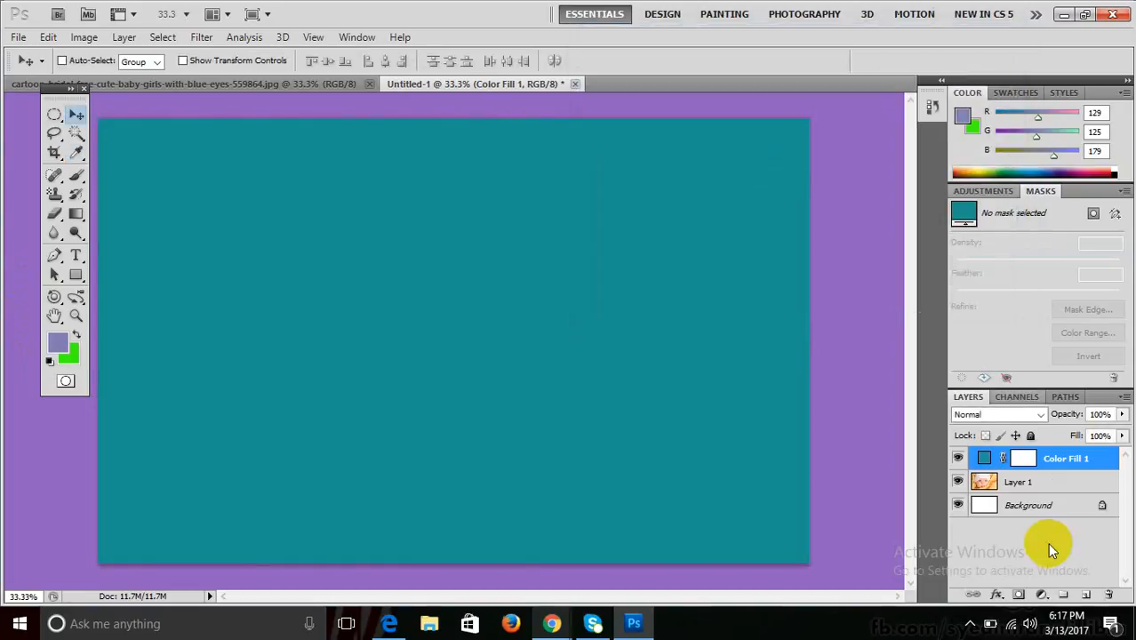
- Erase the teal fill layer's mask over the baby's face with the 1000 px soft Eraser to reveal the photo
left_click(1027, 462)
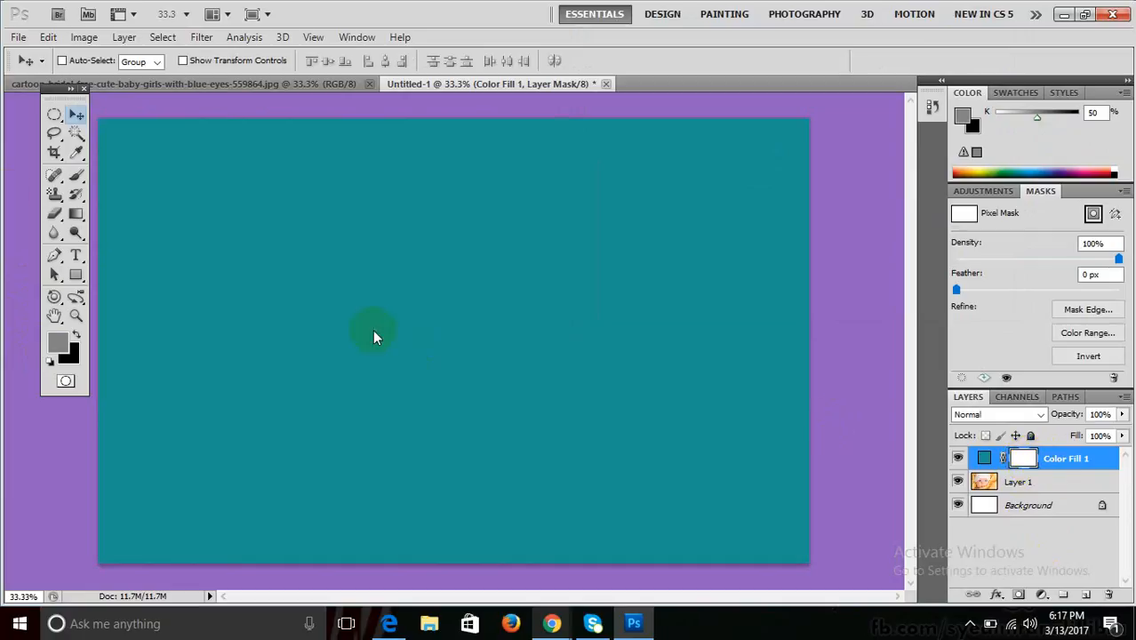
left_click(54, 219)
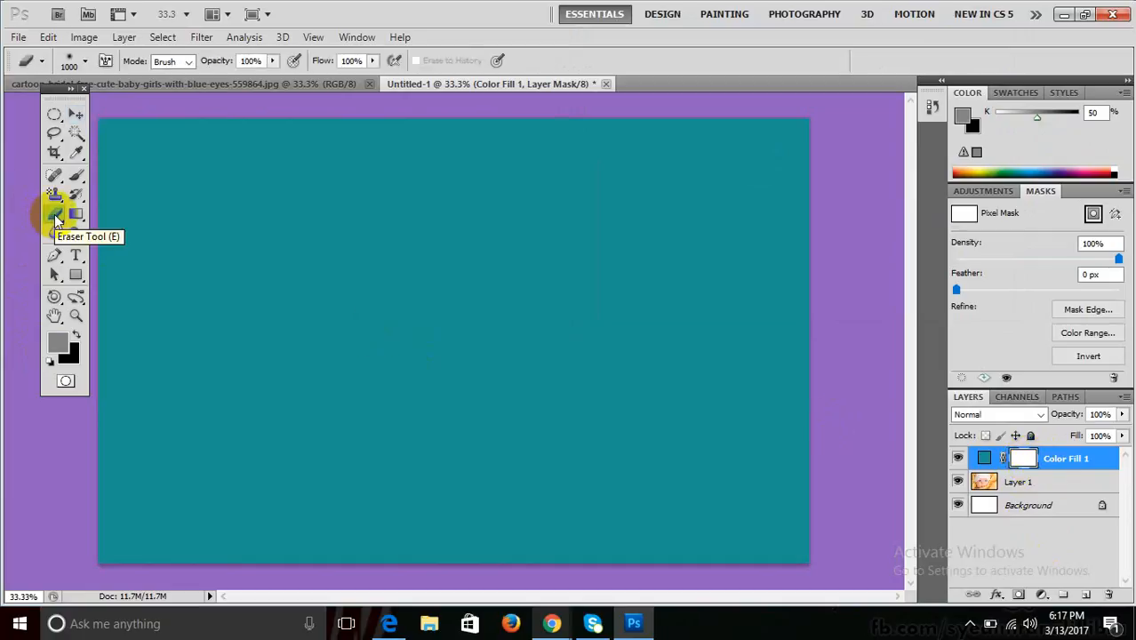
left_click_drag(55, 218, 98, 213)
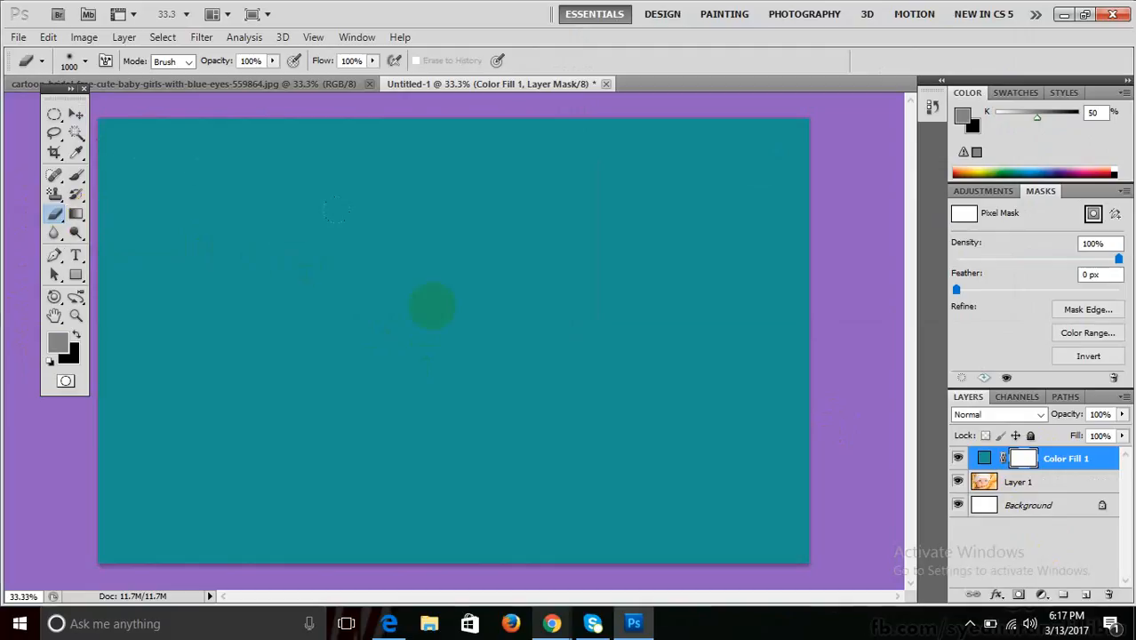
mouse_move(442, 307)
left_mouse_down()
mouse_move(381, 418)
mouse_move(436, 284)
left_mouse_up()
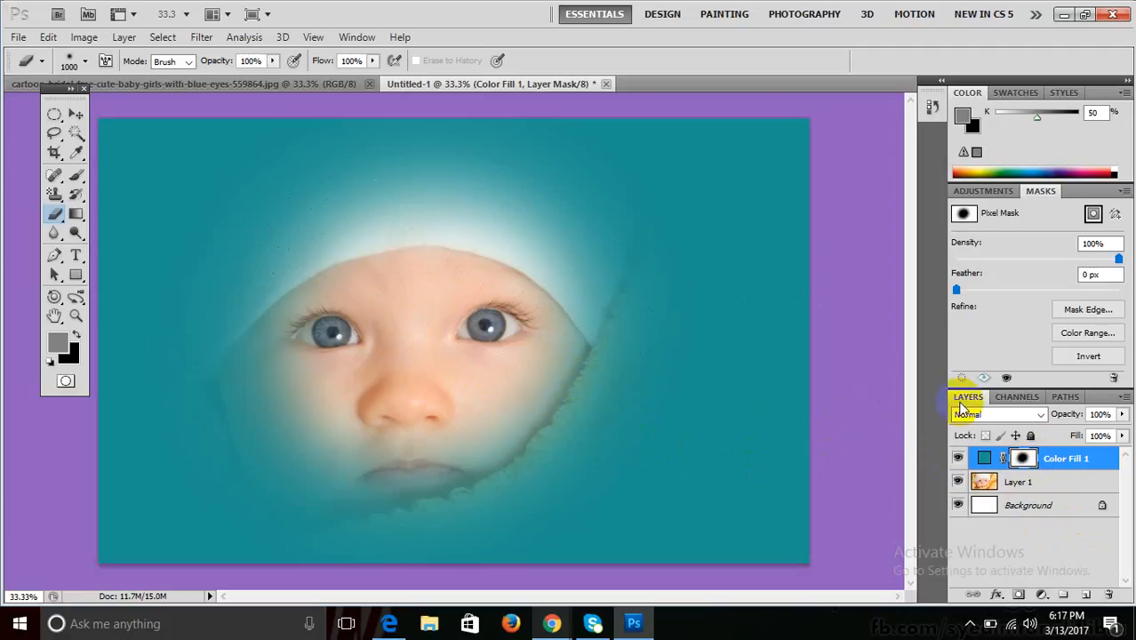
- Undo the mask erasing and the creation of the teal fill layer
key("ctrl+alt+z")
key("ctrl+alt+z")
key("ctrl+alt+z")
key("ctrl+alt+z")
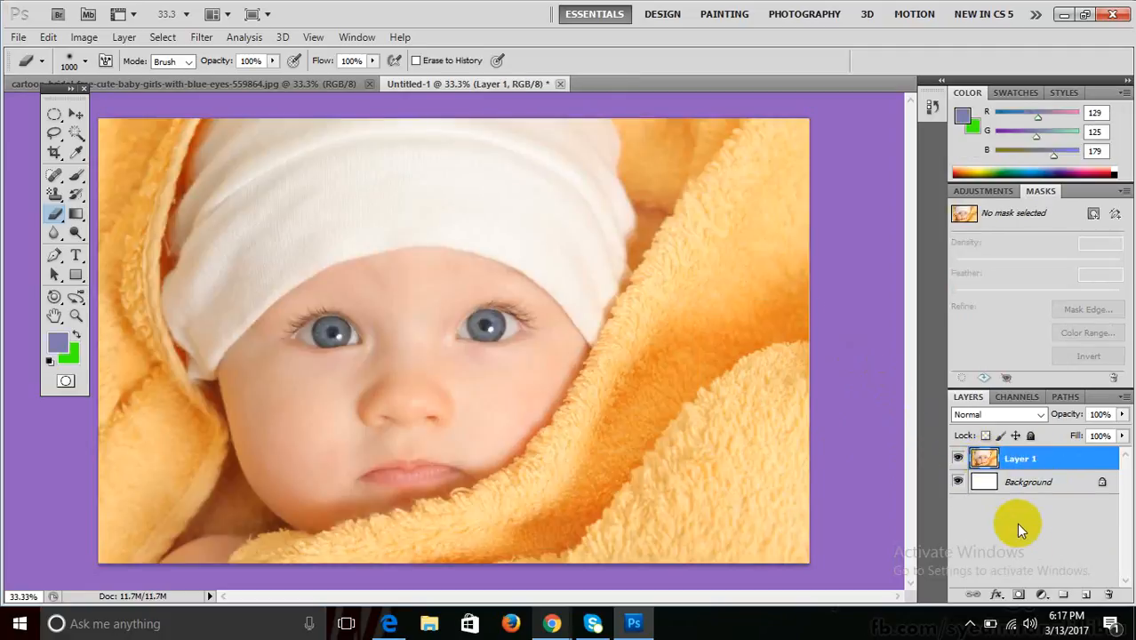
- Add a purple (#982397) Solid Color fill layer above the baby photo and make its layer mask active
left_click(1042, 594)
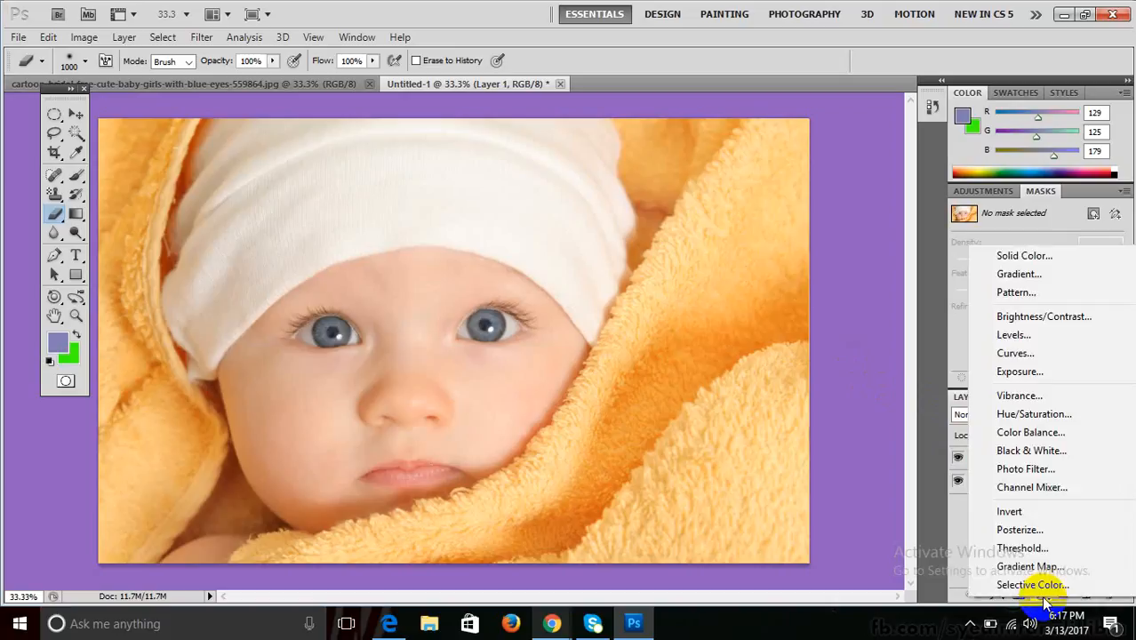
left_click(1017, 257)
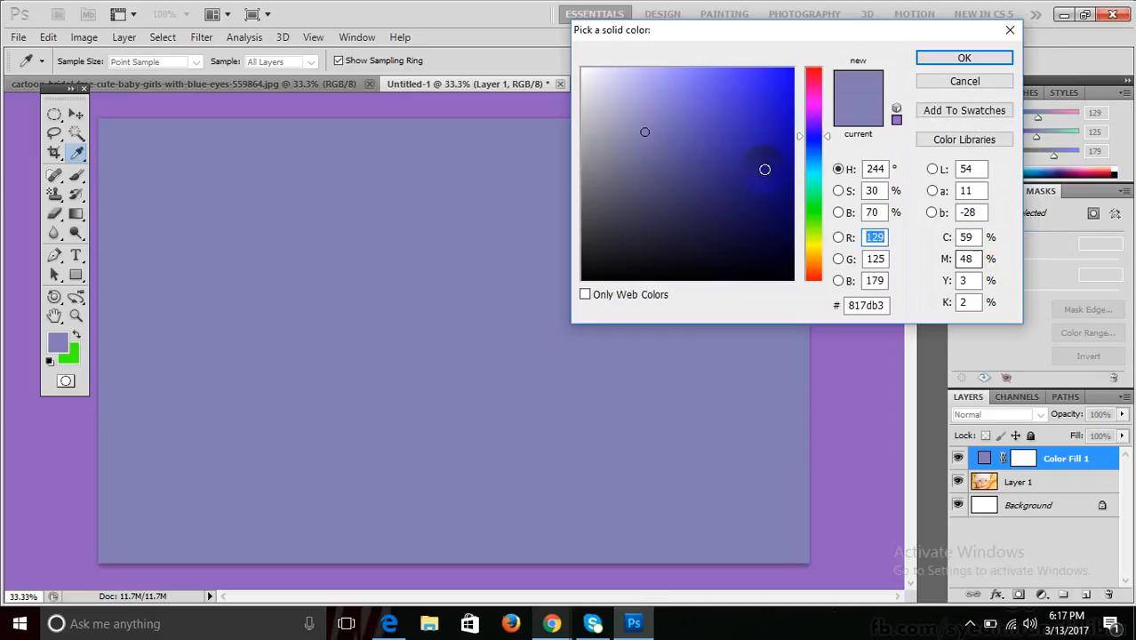
left_click(759, 156)
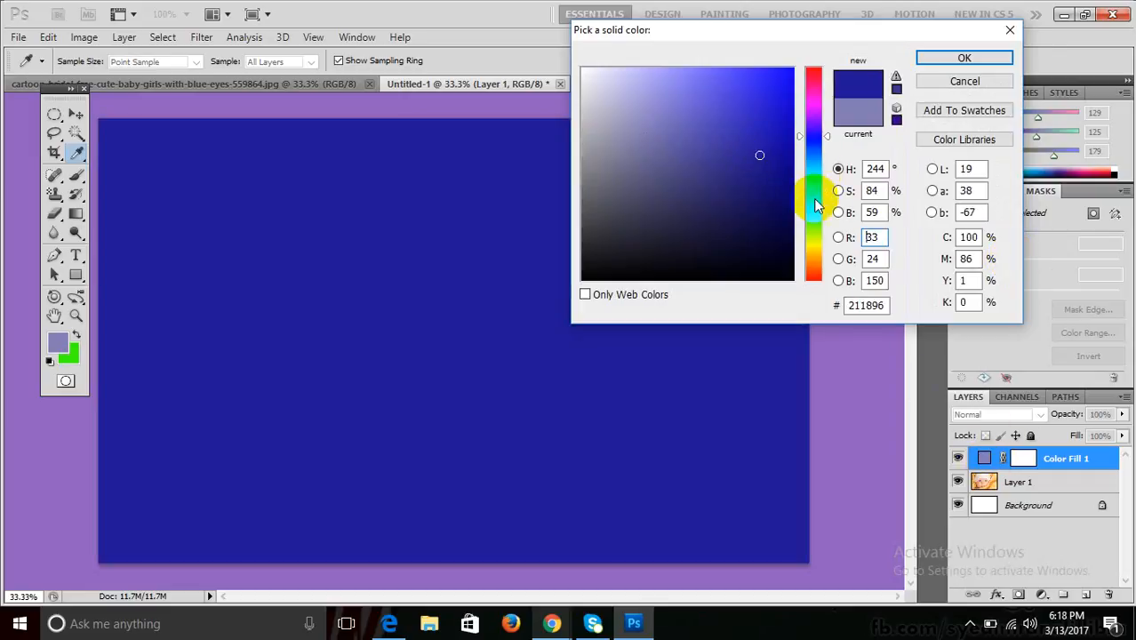
left_click(812, 103)
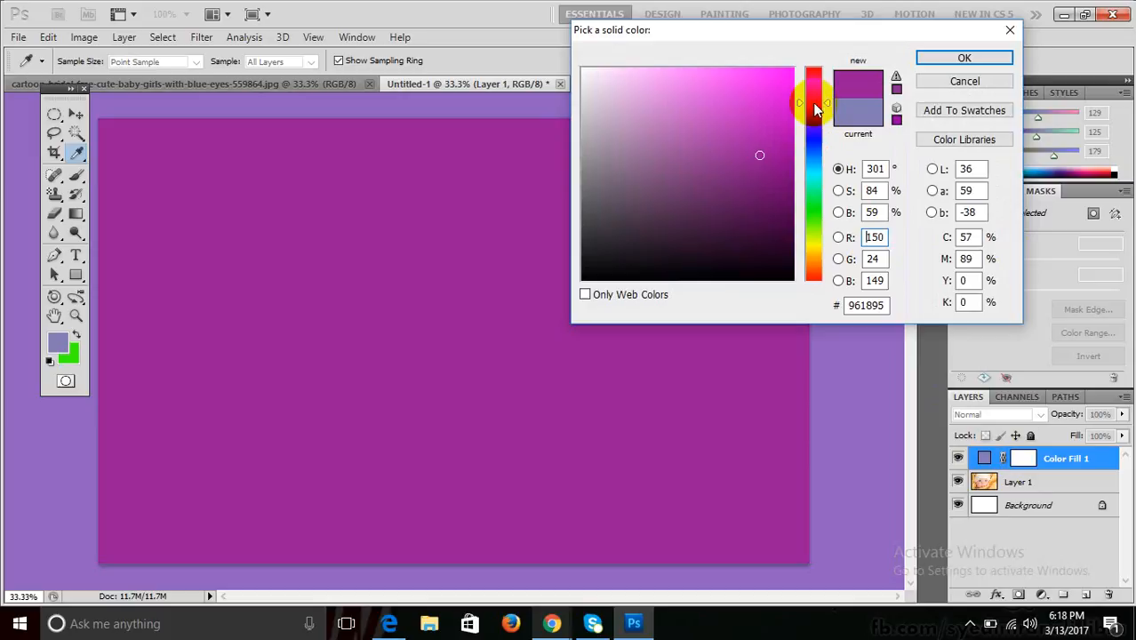
left_click_drag(761, 155, 745, 153)
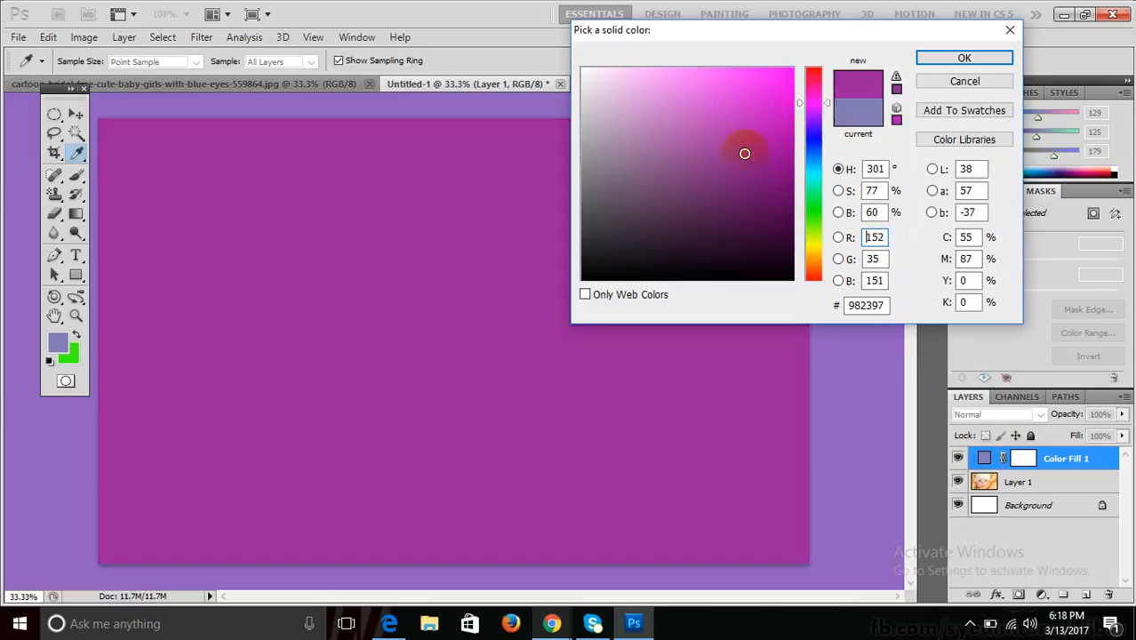
left_click(933, 58)
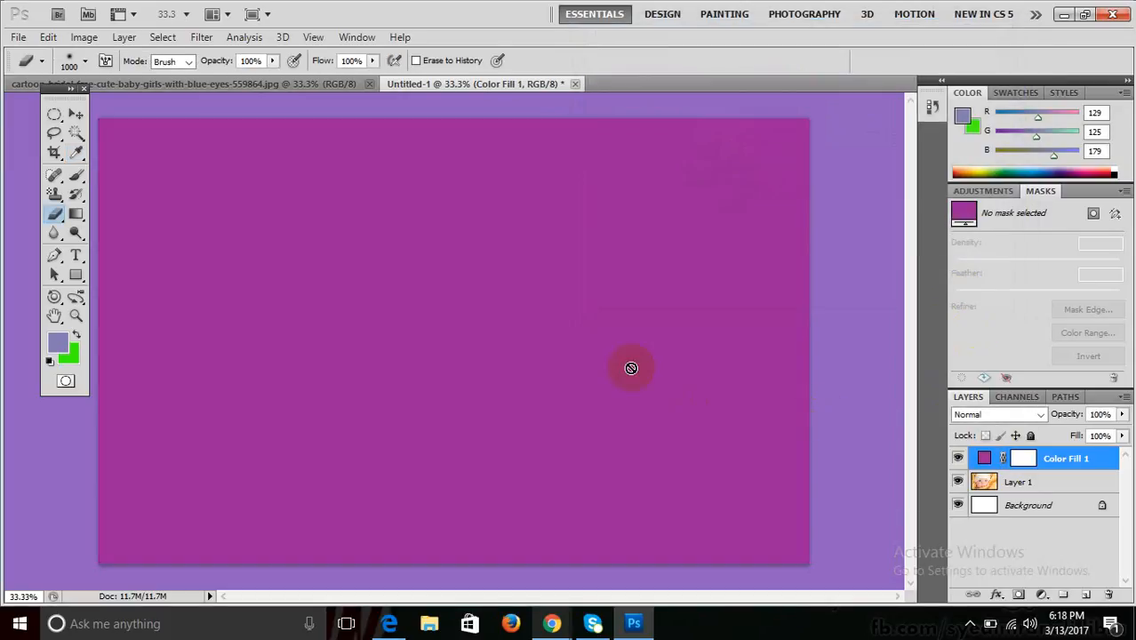
left_click(1024, 459)
double_click(1024, 460)
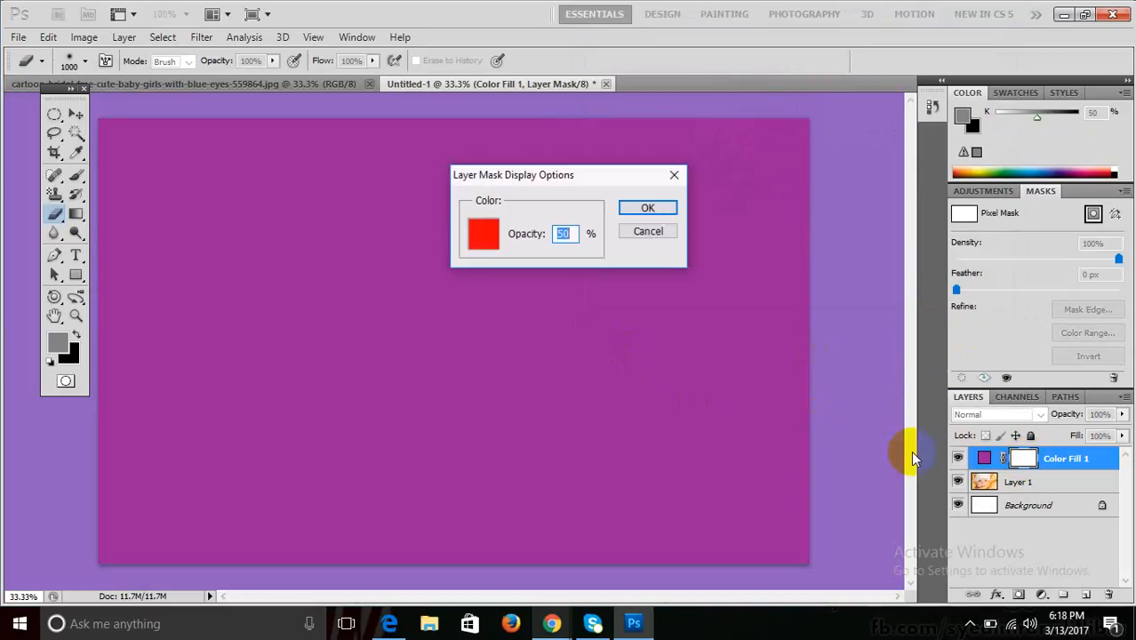
left_click(649, 230)
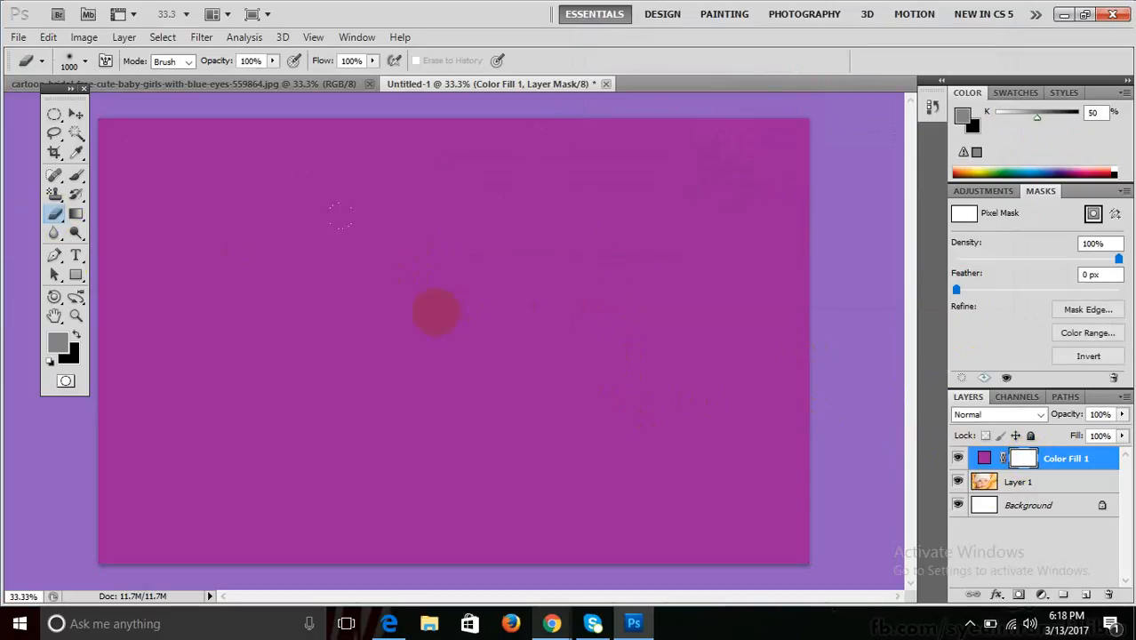
- Try erasing the purple fill's mask over the baby's face with the 1000 px Eraser, and undo the erasing
mouse_move(340, 215)
left_mouse_down()
mouse_move(425, 304)
mouse_move(419, 470)
mouse_move(456, 267)
mouse_move(449, 275)
left_mouse_up()
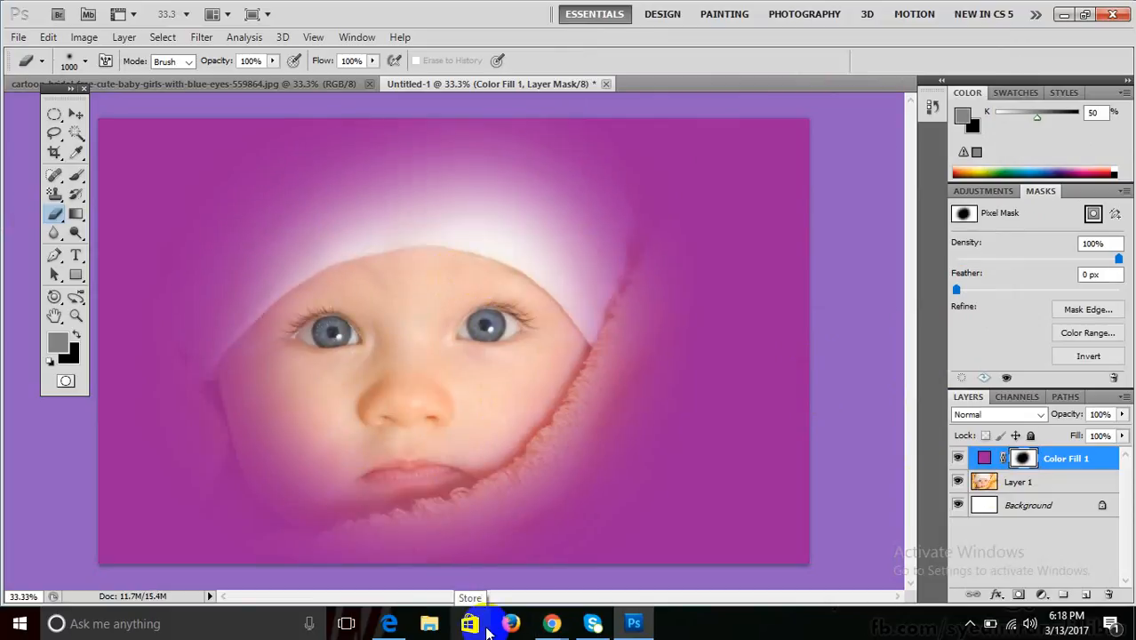
key("ctrl+z")
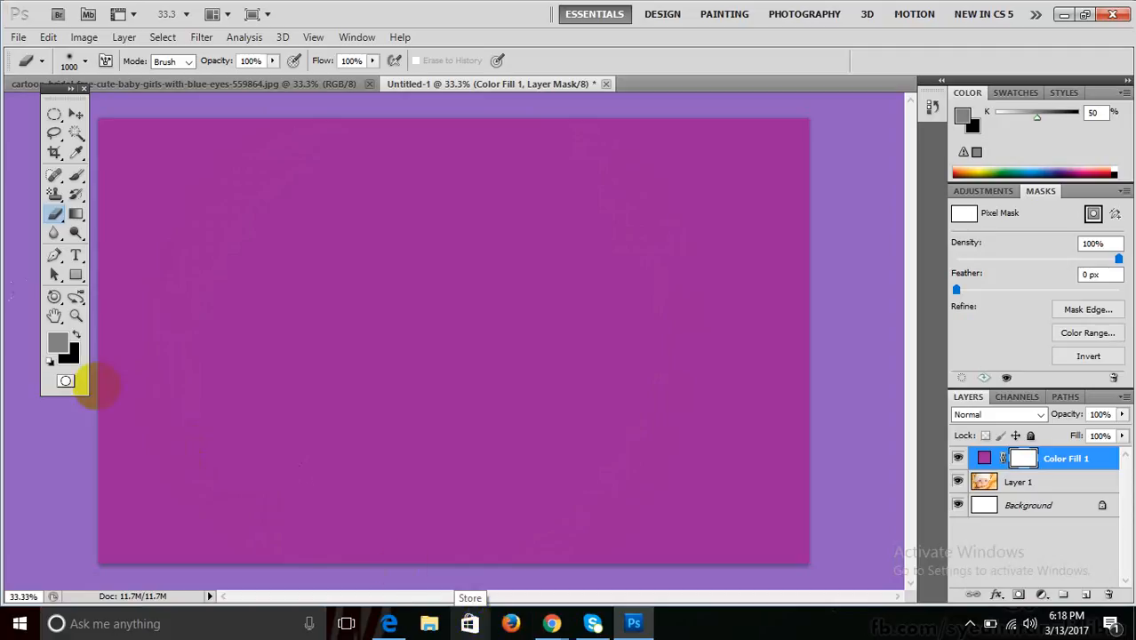
- Try two diagonal reflected gradients on the purple fill's mask using the Gradient tool's red-to-transparent preset, undoing each one
left_click_drag(76, 214, 97, 223)
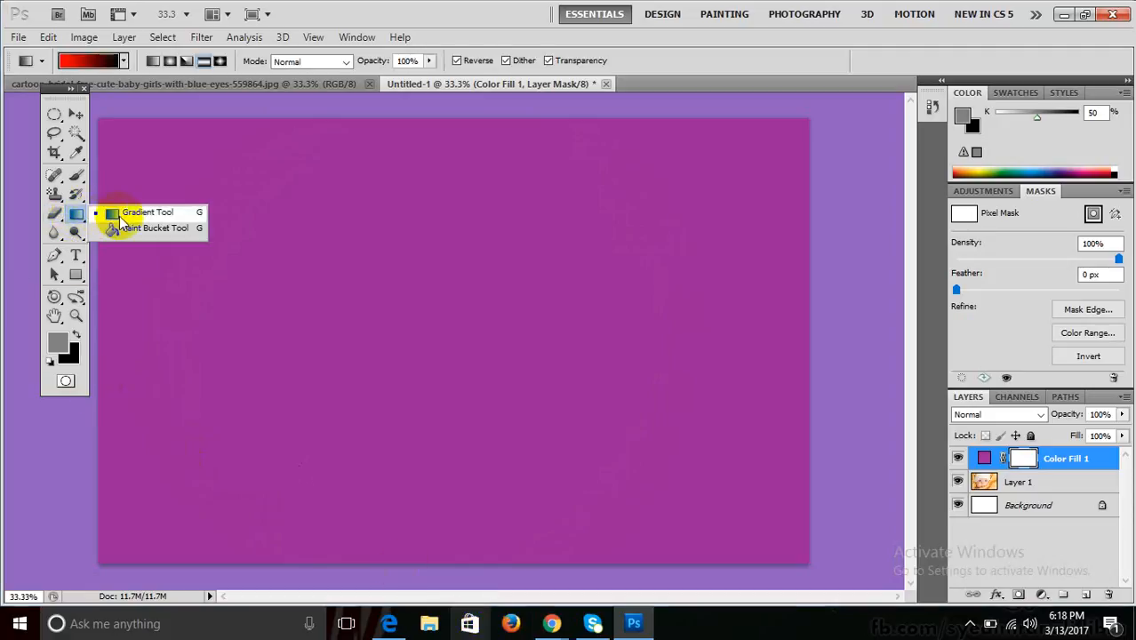
left_click(127, 213)
left_click(123, 61)
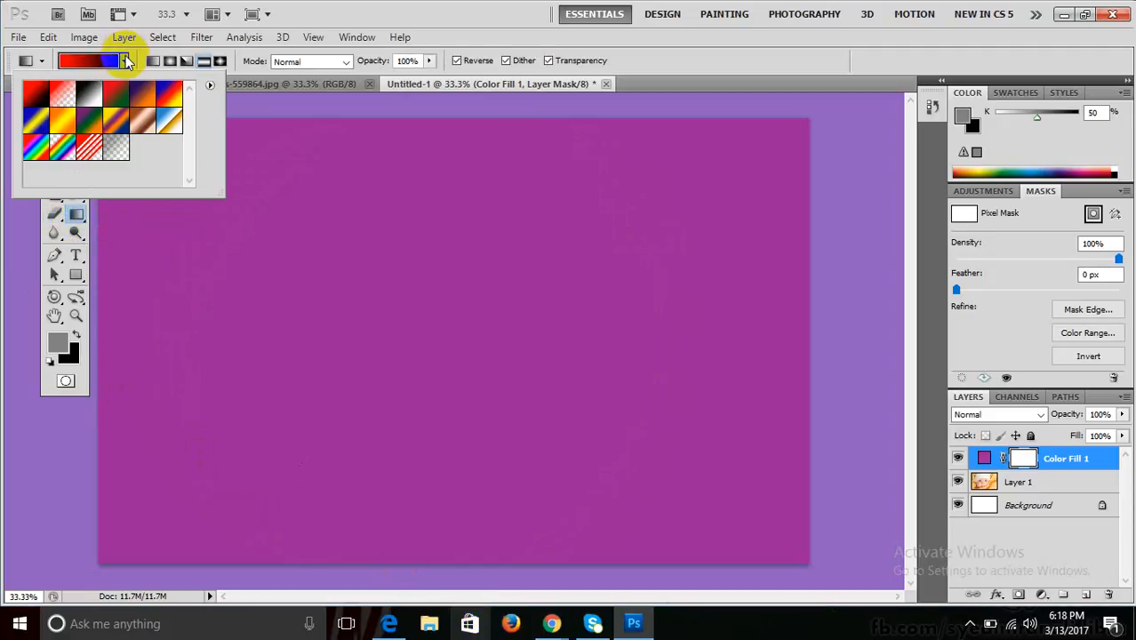
left_click(64, 92)
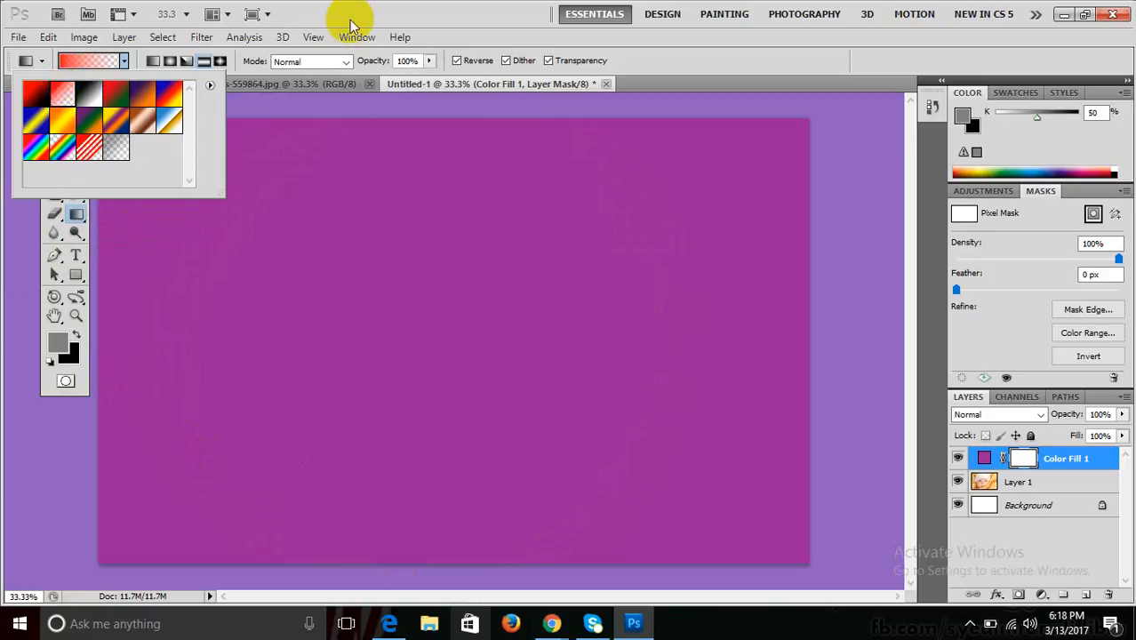
left_click(316, 21)
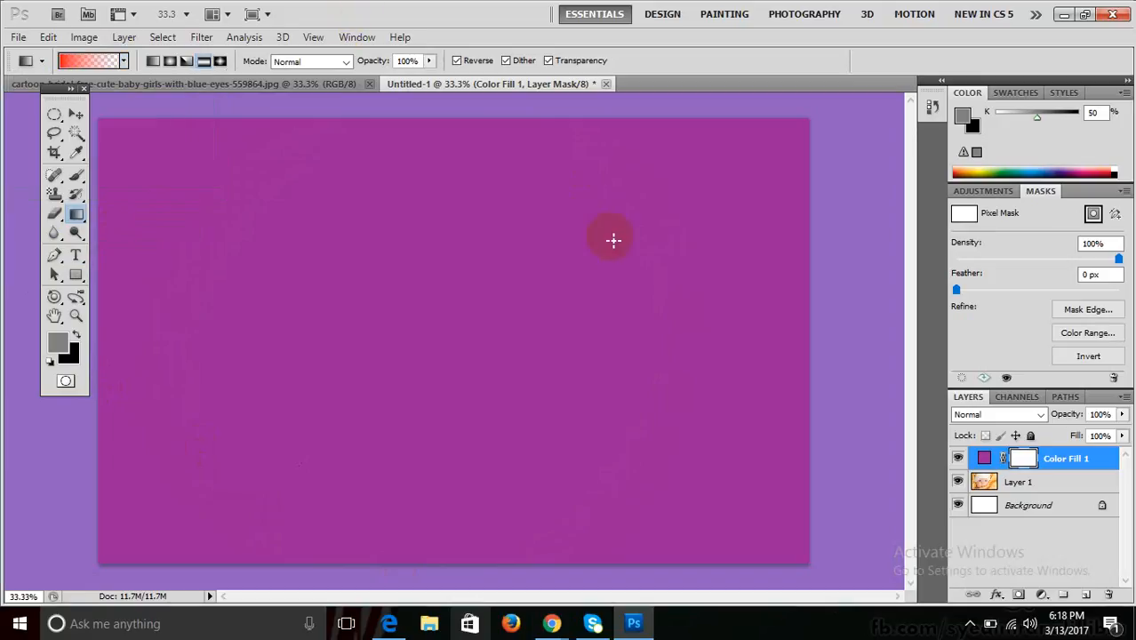
left_click_drag(408, 355, 196, 505)
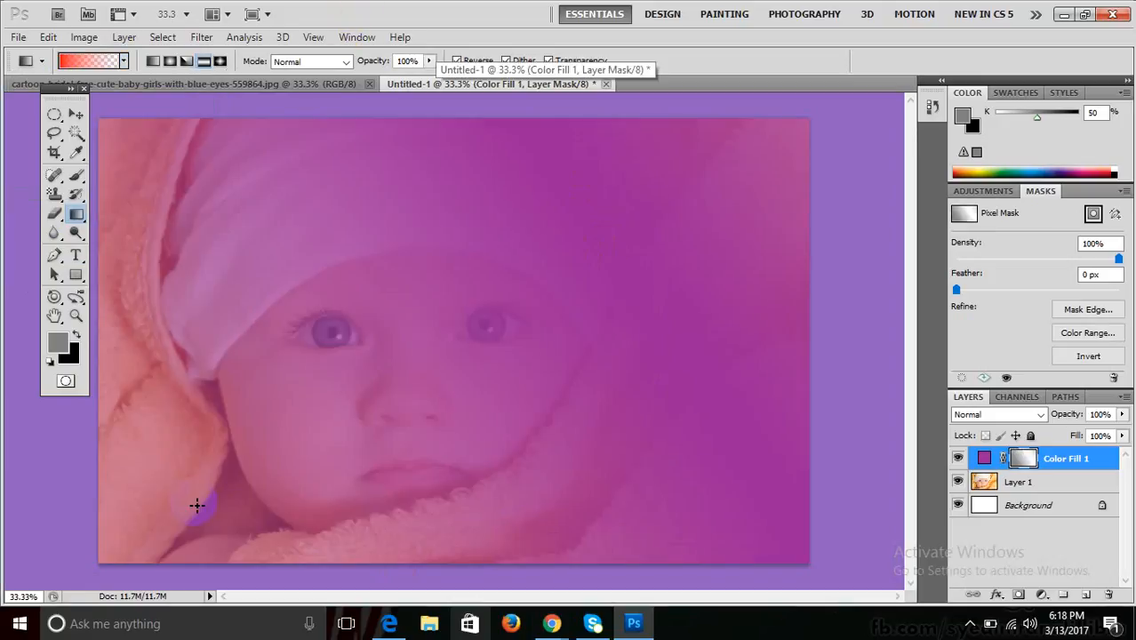
key("ctrl+z")
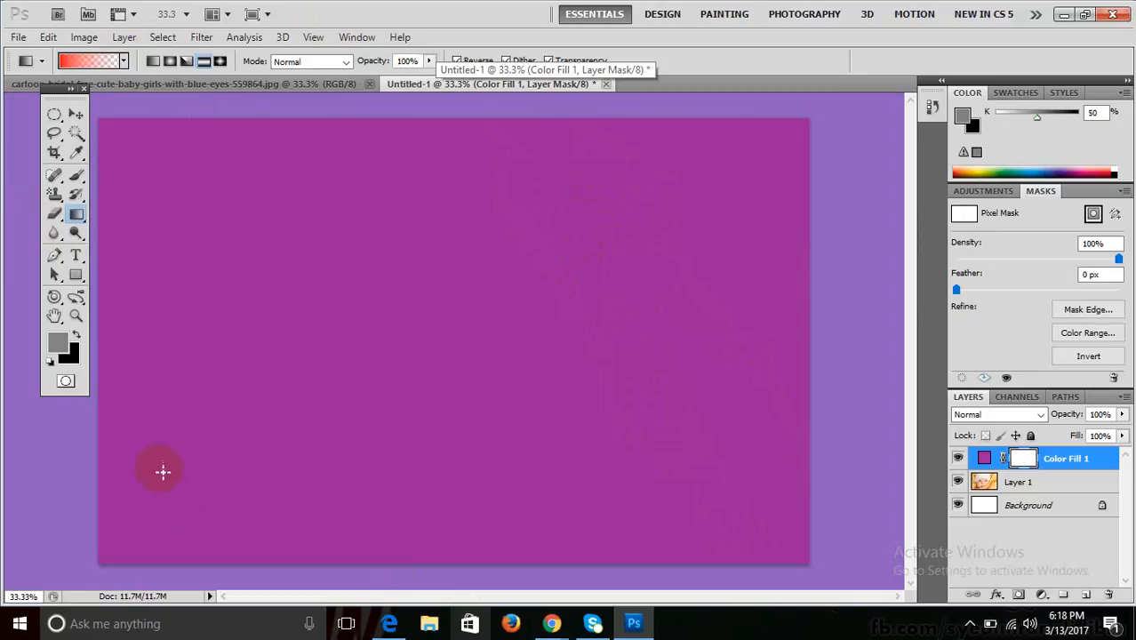
left_click_drag(234, 419, 342, 372)
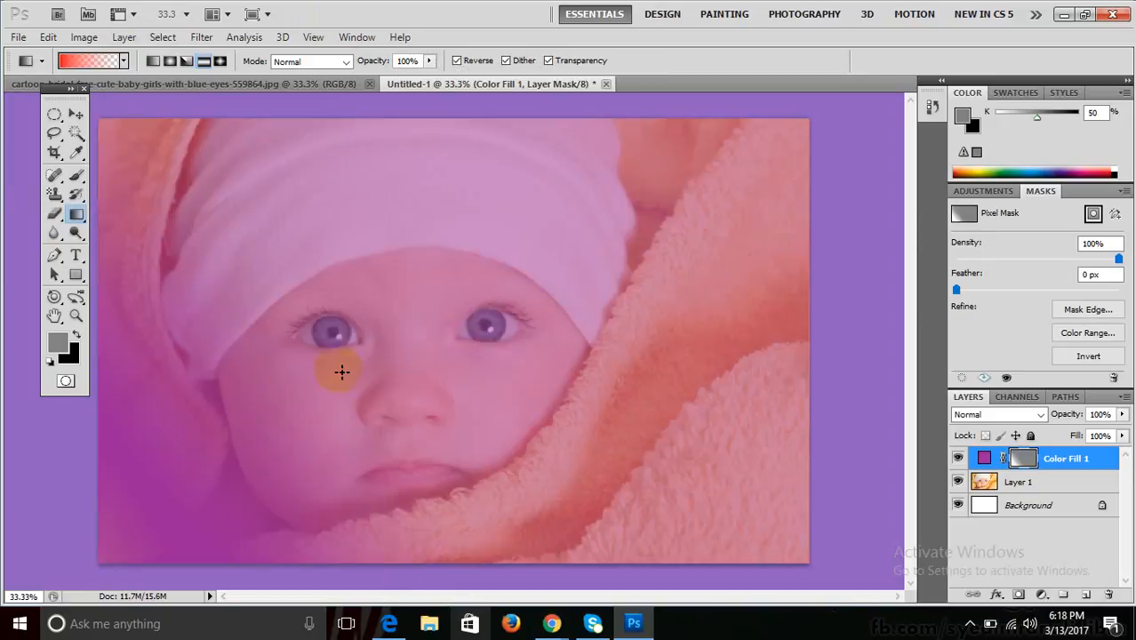
key("ctrl+z")
- Choose the black-to-white gradient preset and redraw a diagonal reflected gradient on the purple fill's mask, from the baby's nose toward the hat's edge
left_click(125, 60)
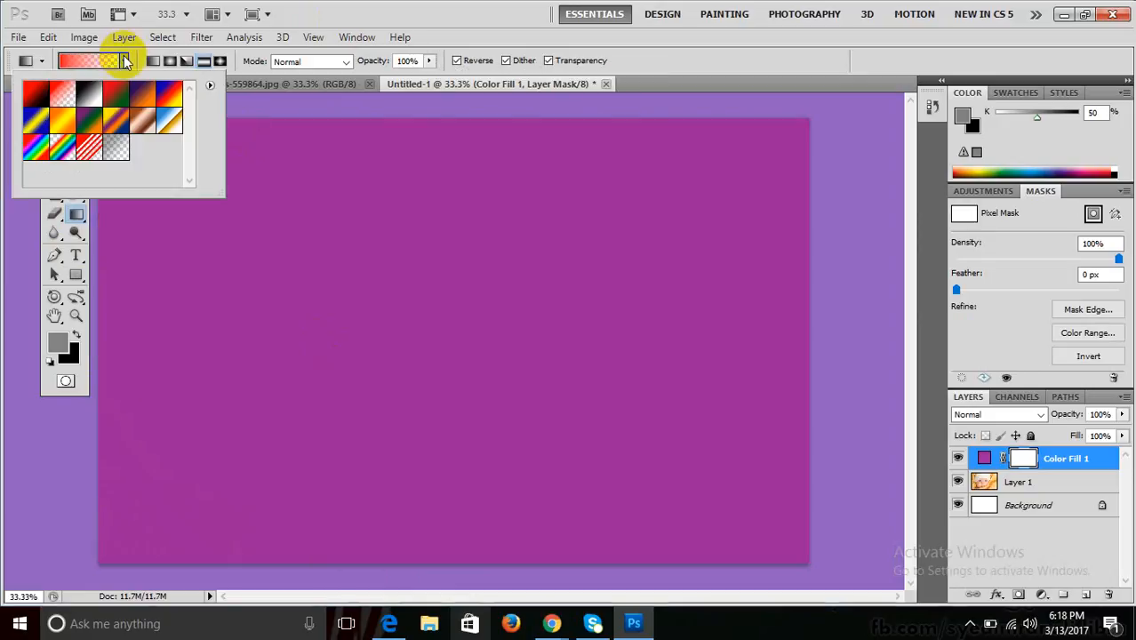
left_click(89, 91)
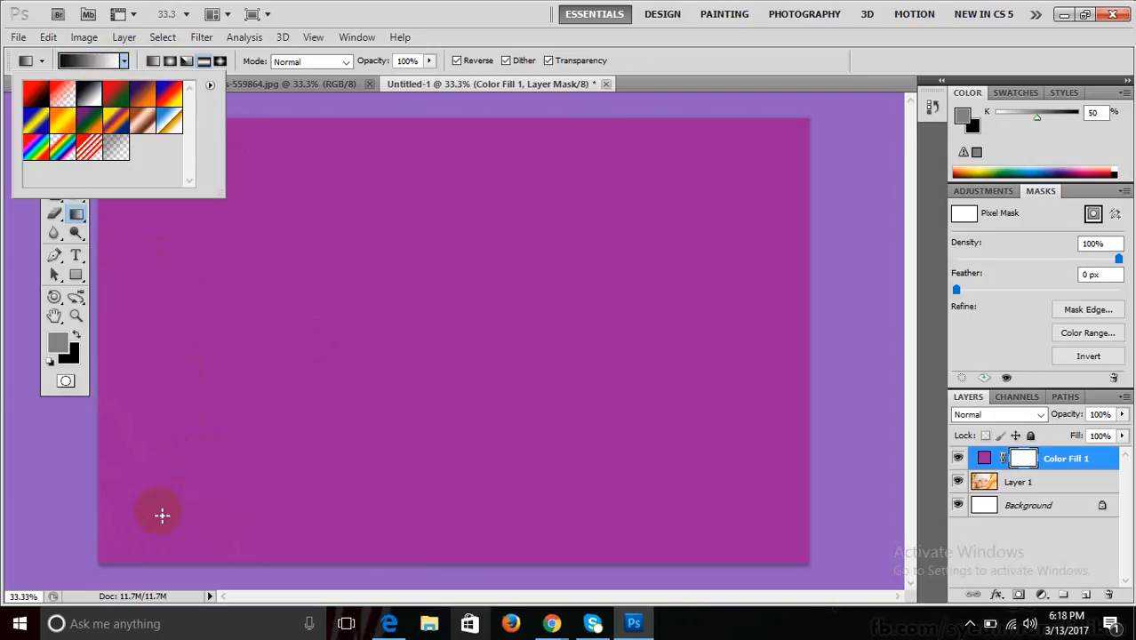
left_click_drag(161, 515, 406, 337)
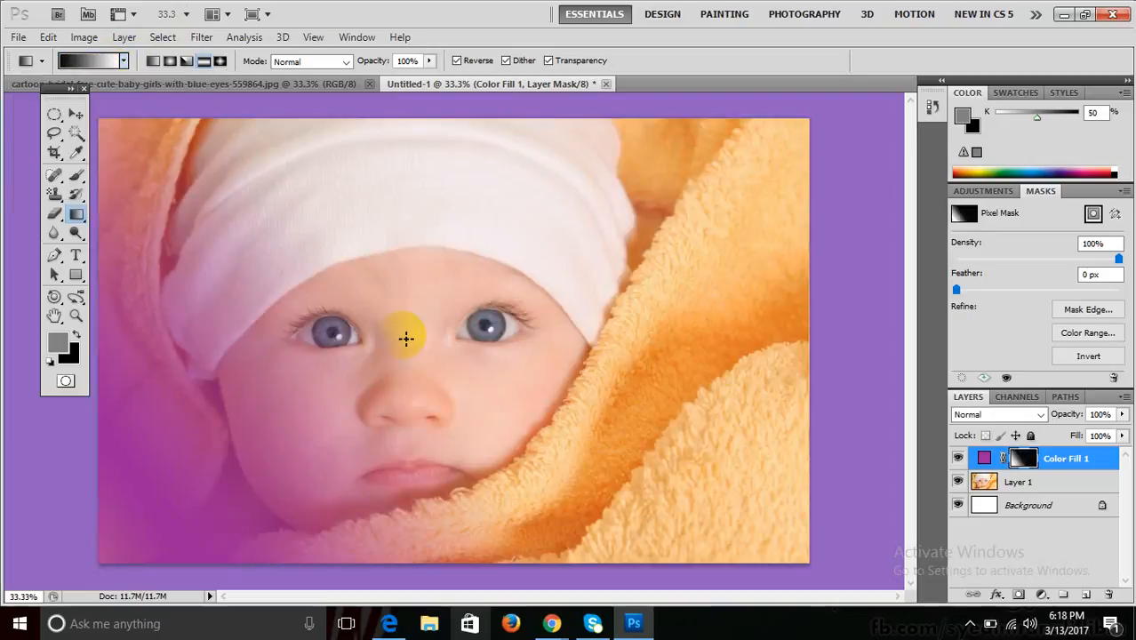
key("ctrl+z")
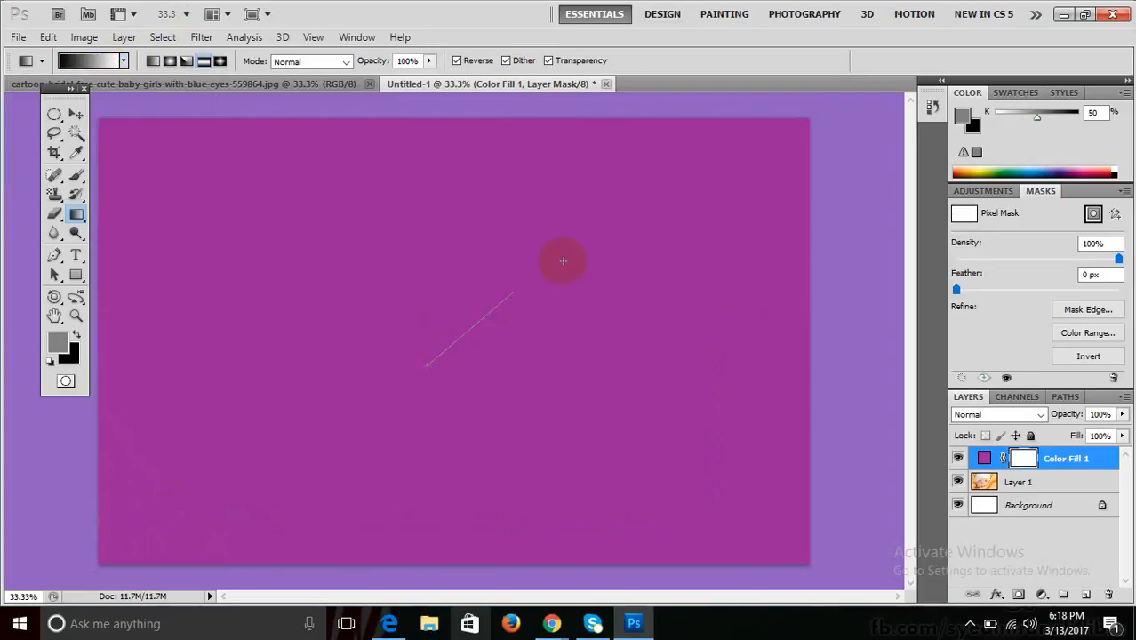
left_click_drag(563, 260, 563, 261)
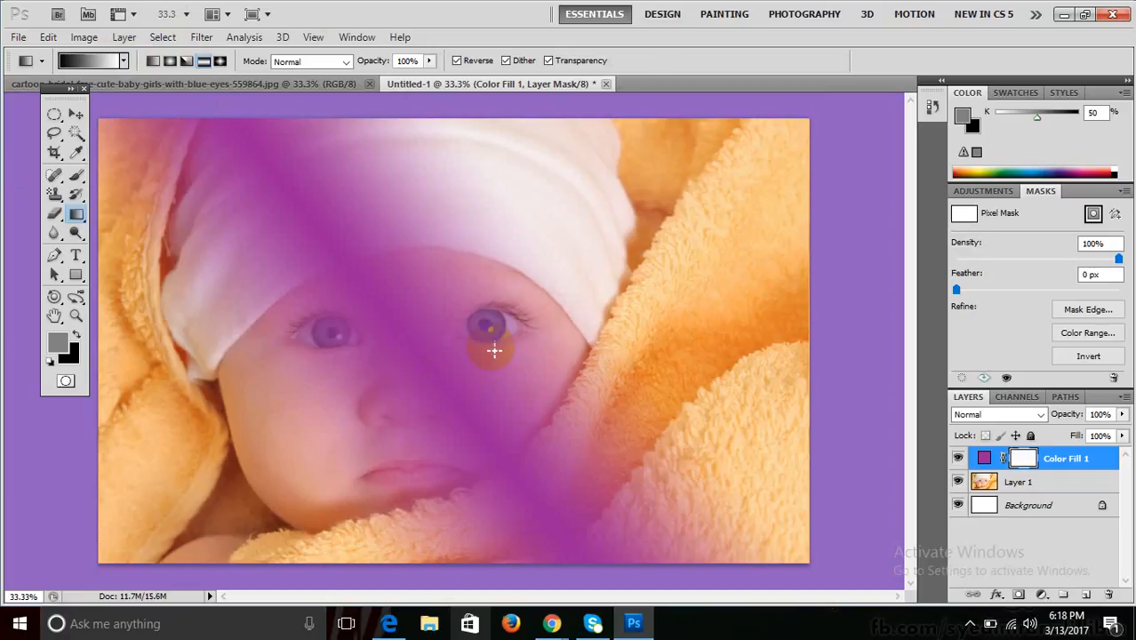
- Undo the last gradient on the purple fill's mask and turn off the Gradient tool's Reverse option
key("ctrl+z")
left_click(457, 61)
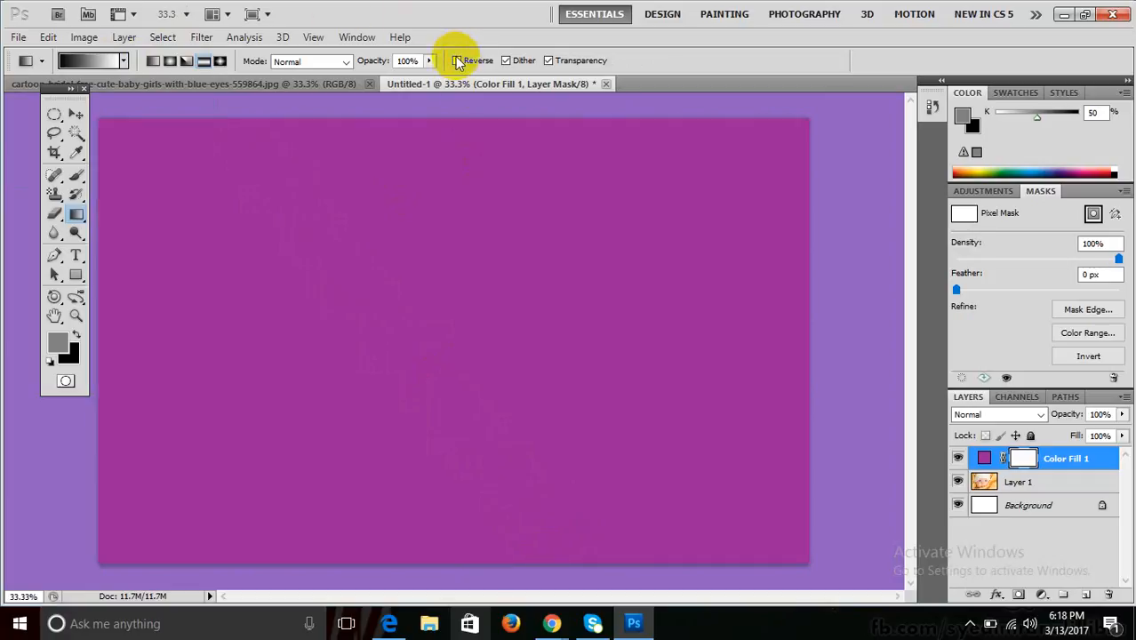
key("ctrl")
key("ctrl")
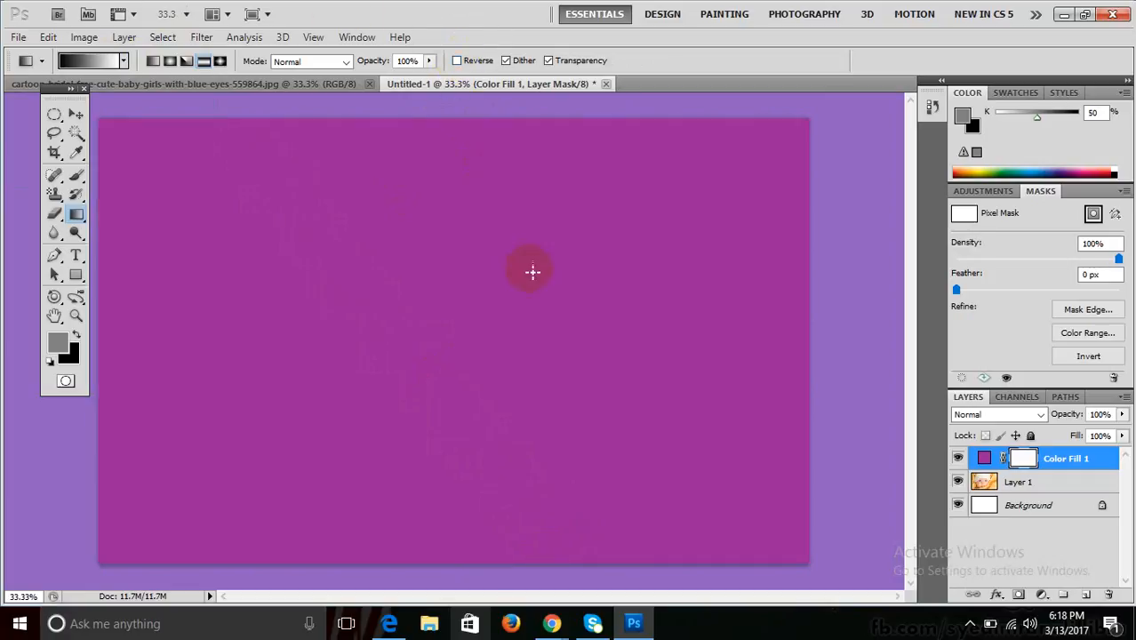
- Try three diagonal reflected gradients of different lengths across the baby's face on the purple fill's mask, undoing each one
left_click_drag(512, 291, 353, 400)
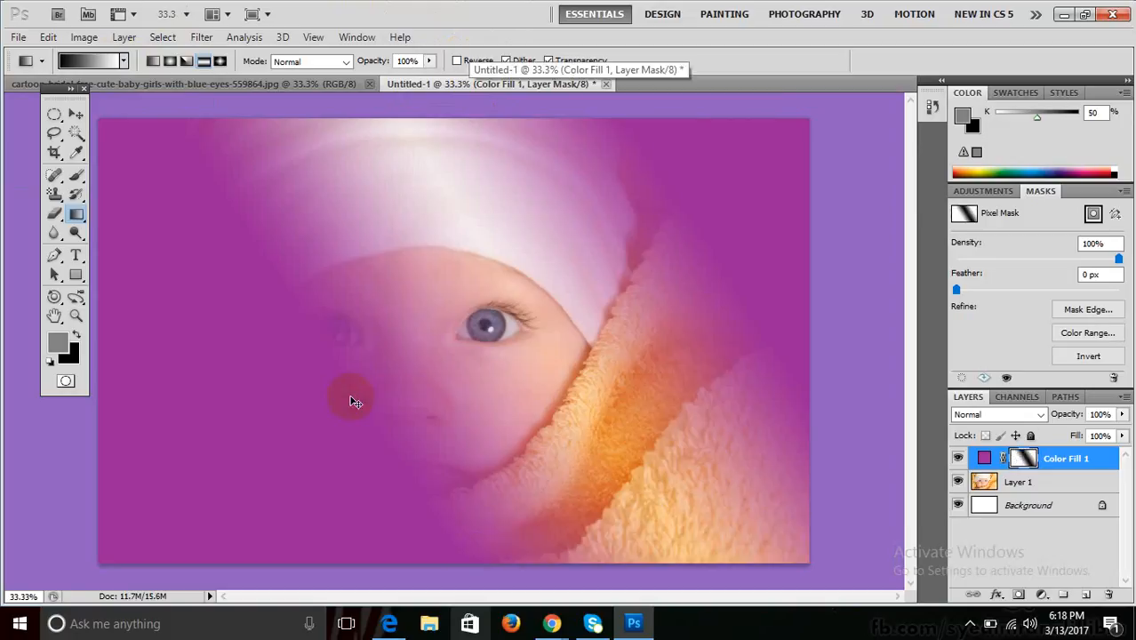
key("ctrl+z")
left_click_drag(550, 264, 285, 453)
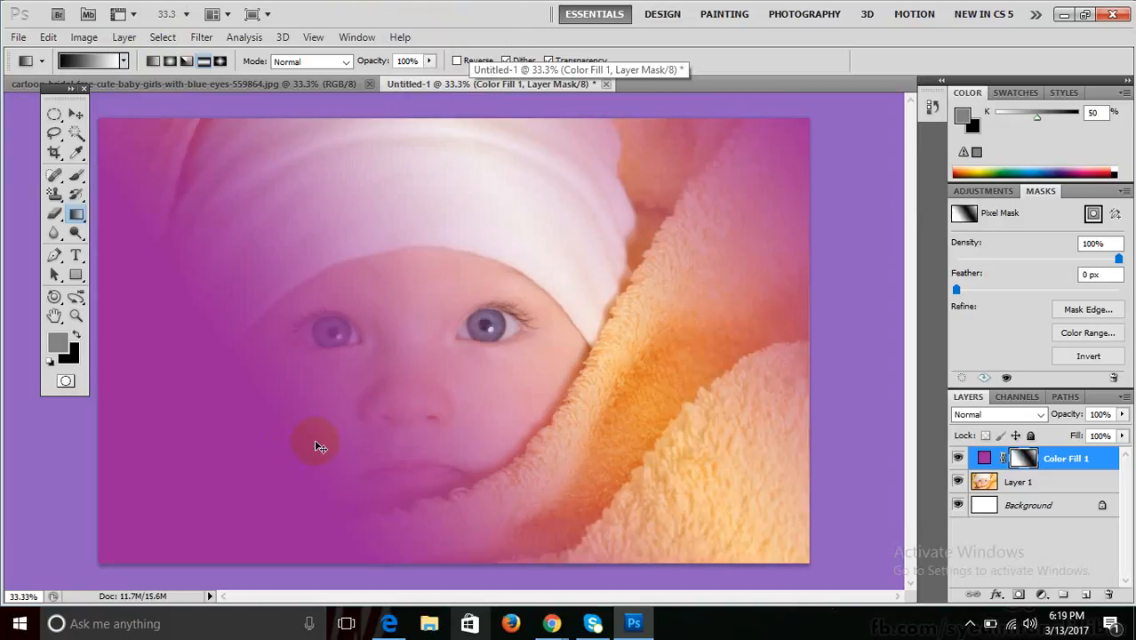
key("ctrl+z")
left_click_drag(279, 458, 251, 484)
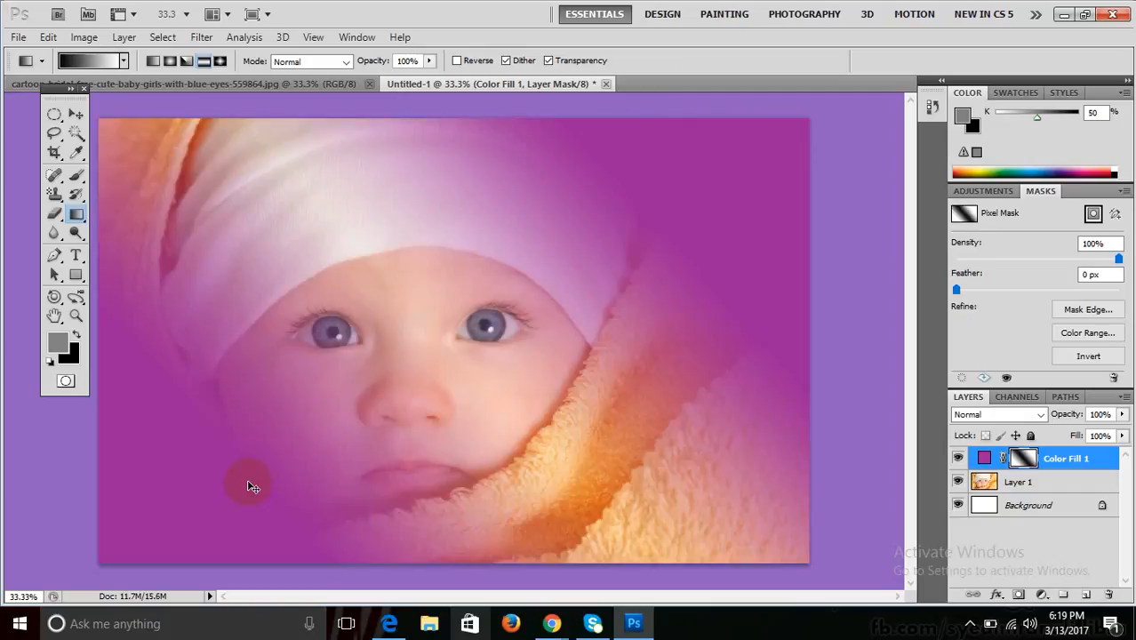
key("ctrl+z")
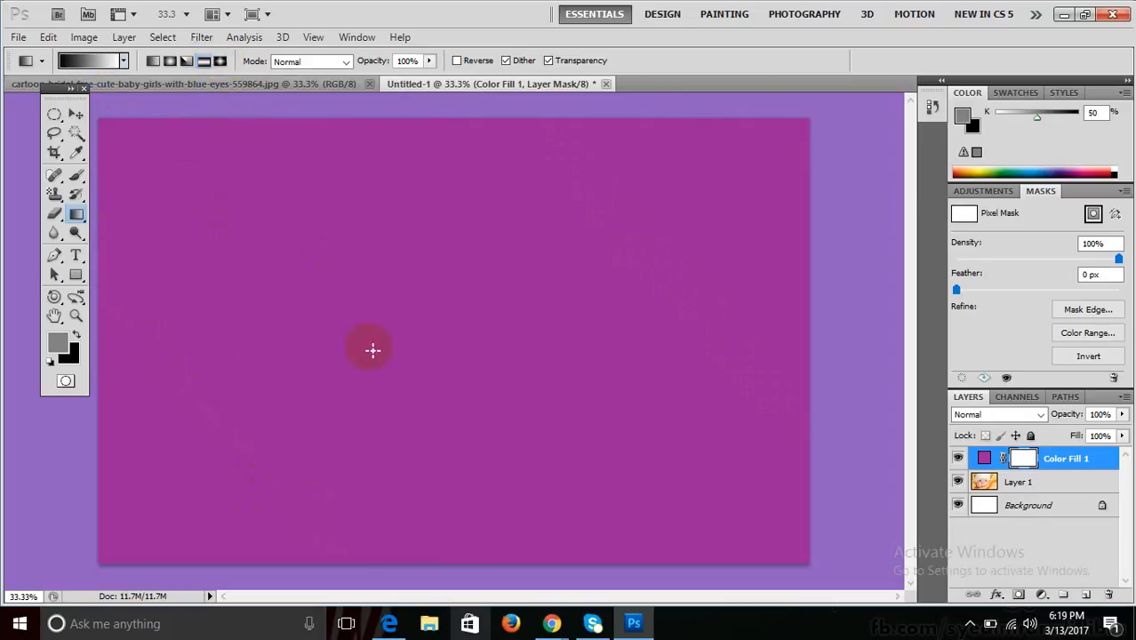
- Try a long and a shorter reflected gradient toward the photo's lower-left area on the purple fill's mask, undoing both
left_click_drag(227, 485, 222, 497)
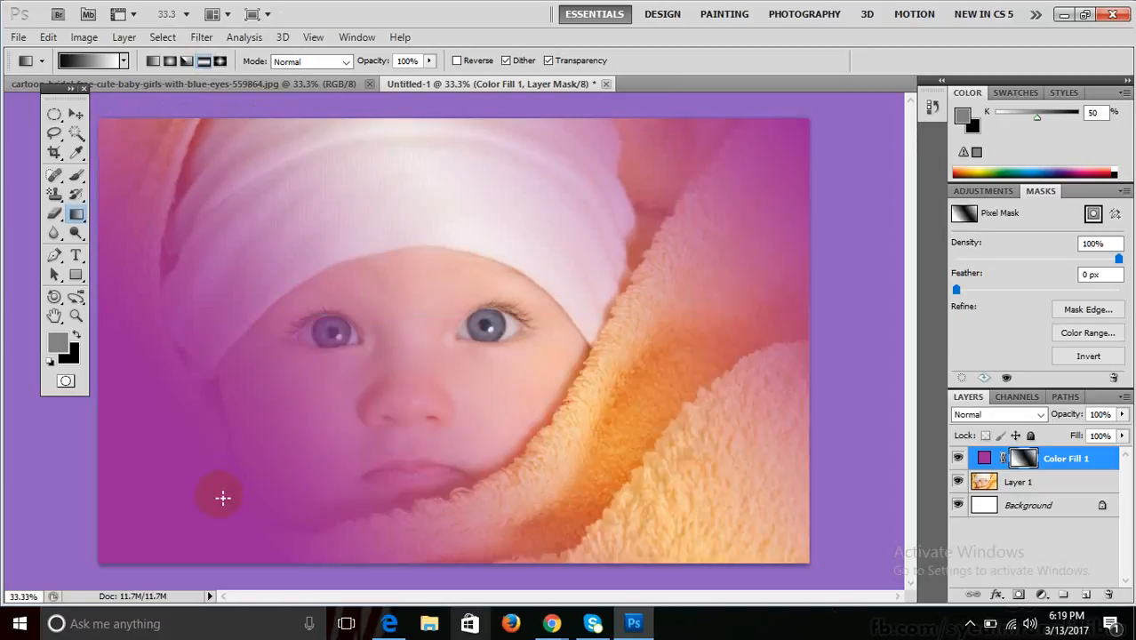
left_click(221, 498)
key("ctrl+z")
left_click_drag(309, 461, 303, 469)
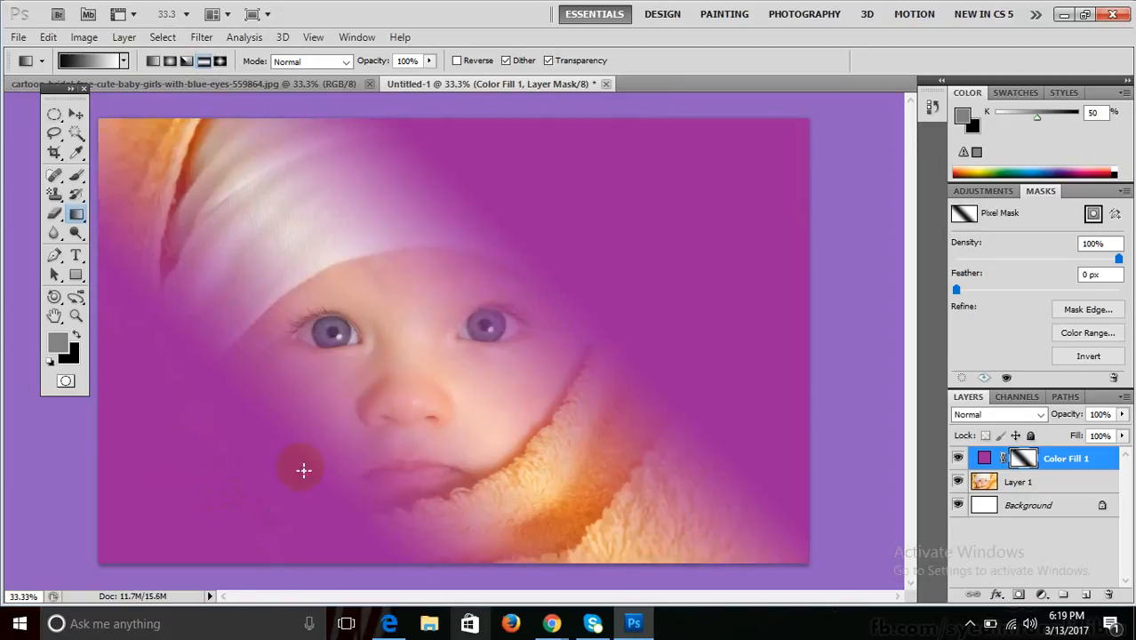
key("ctrl+z")
- Switch to the diamond gradient style and try two diamond gradients over the baby's face on the purple fill's mask, undoing each
left_click(220, 61)
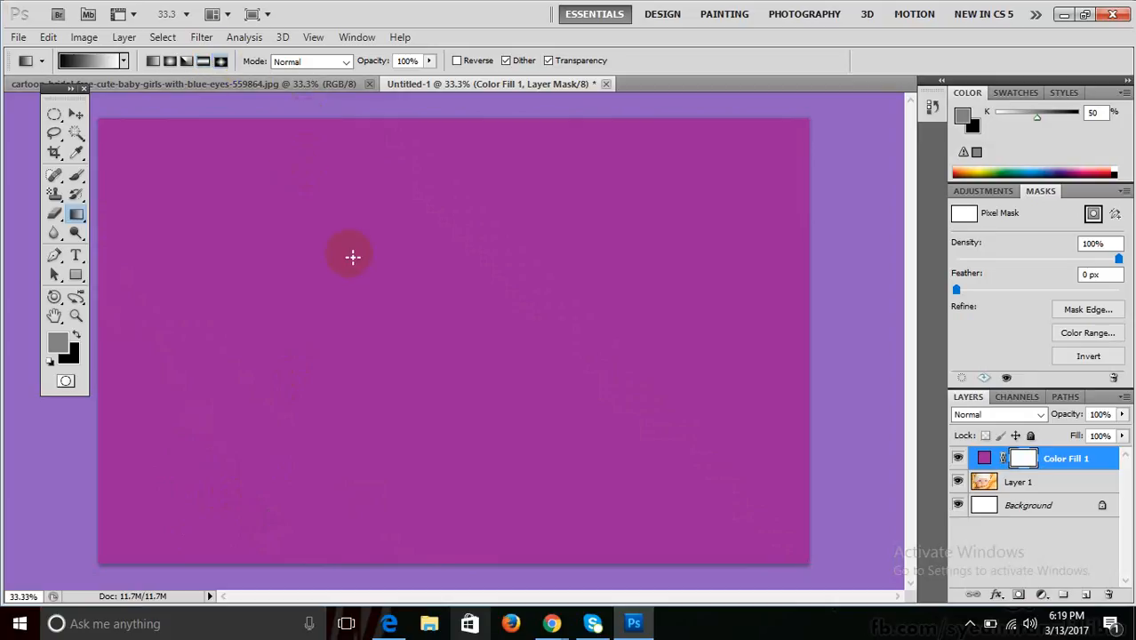
left_click_drag(236, 474, 235, 478)
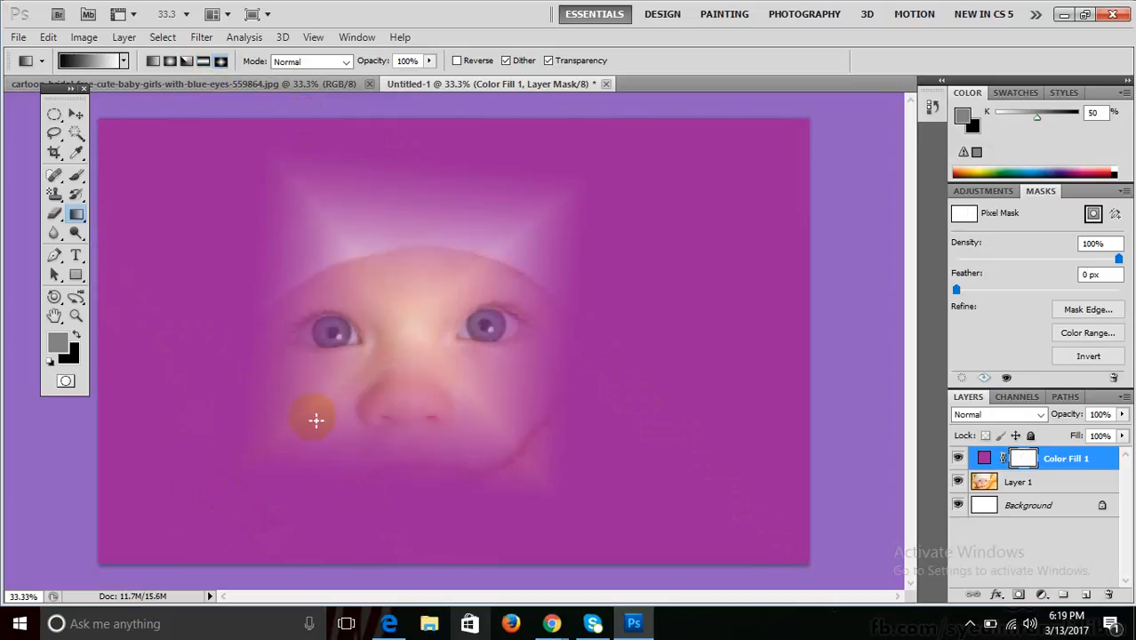
key("ctrl+z")
left_click_drag(350, 333, 721, 514)
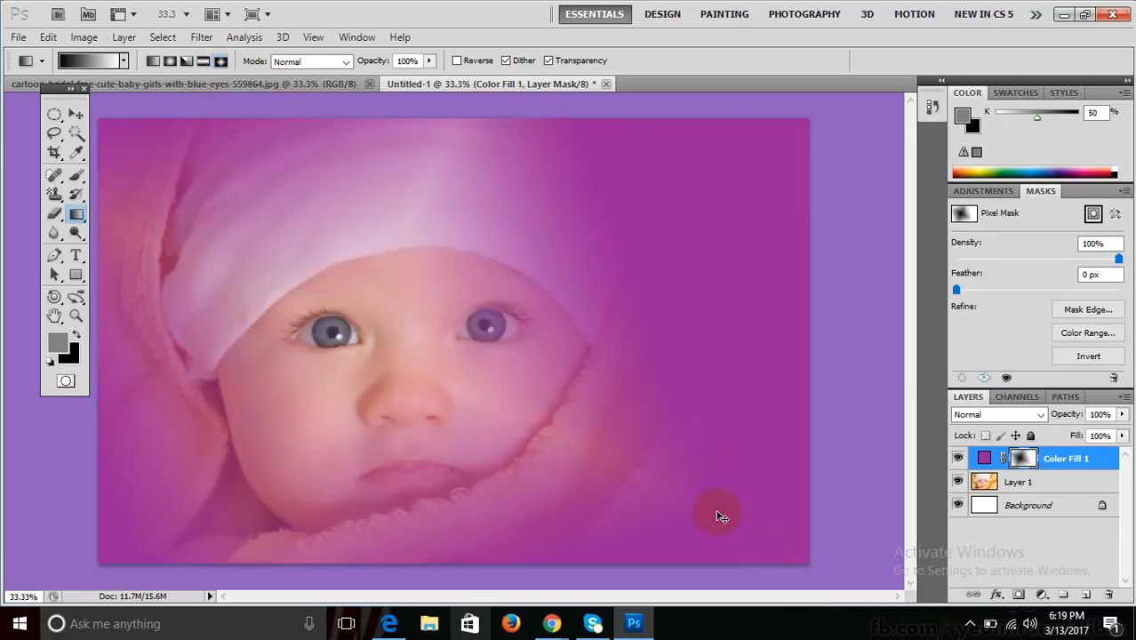
key("ctrl+z")
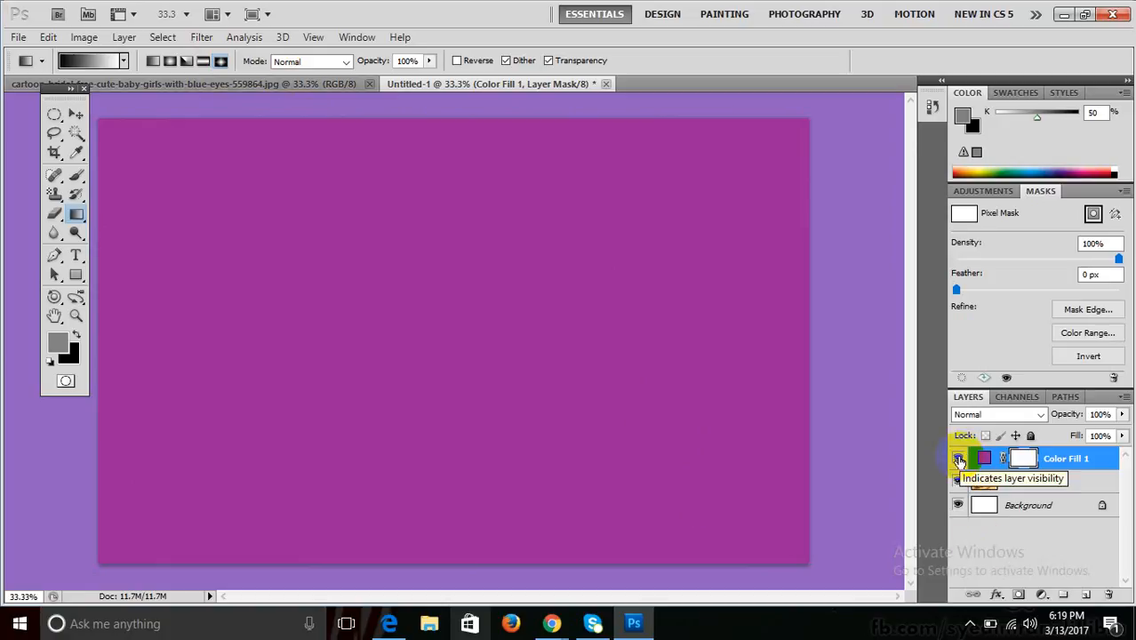
- Toggle the visibility of the purple Color Fill 1 layer and leave it hidden
left_click(958, 459)
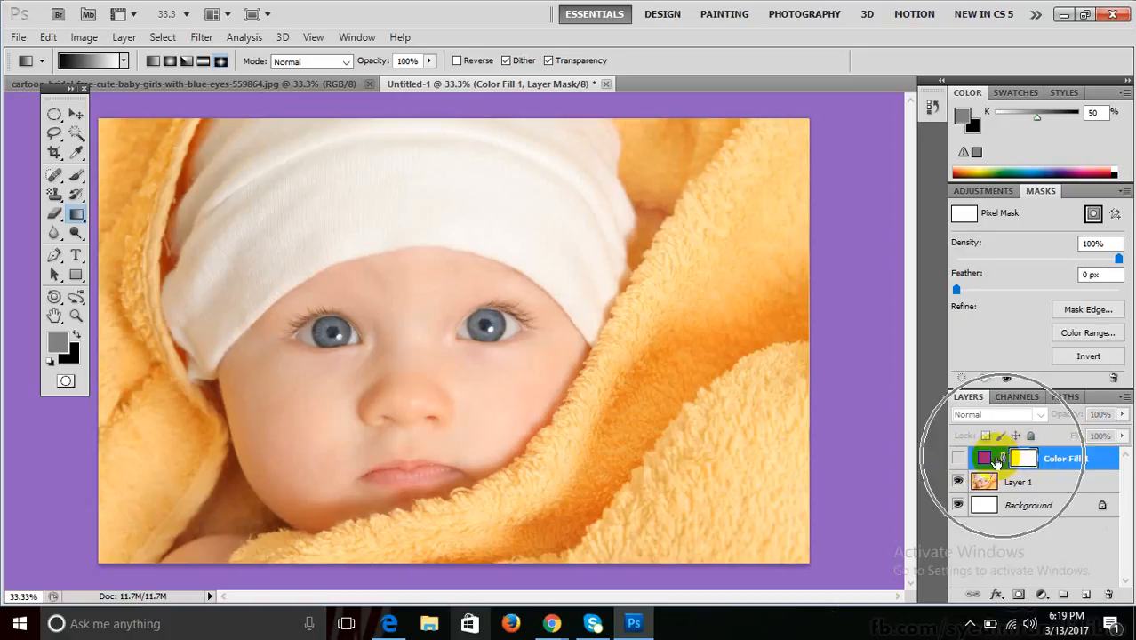
left_click(958, 459)
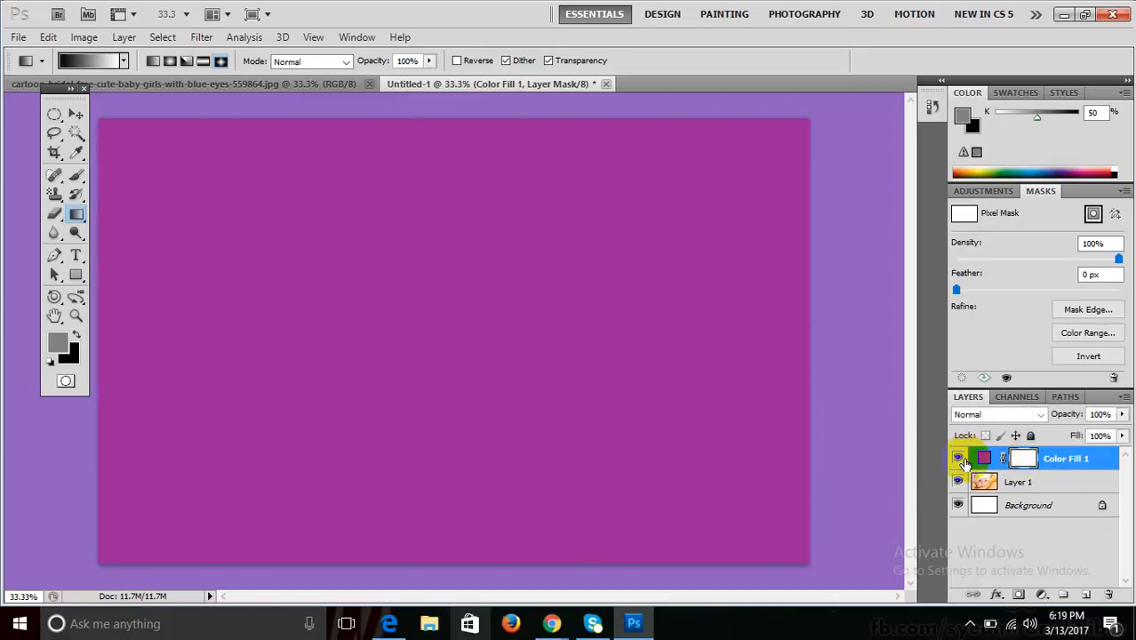
left_click(959, 460)
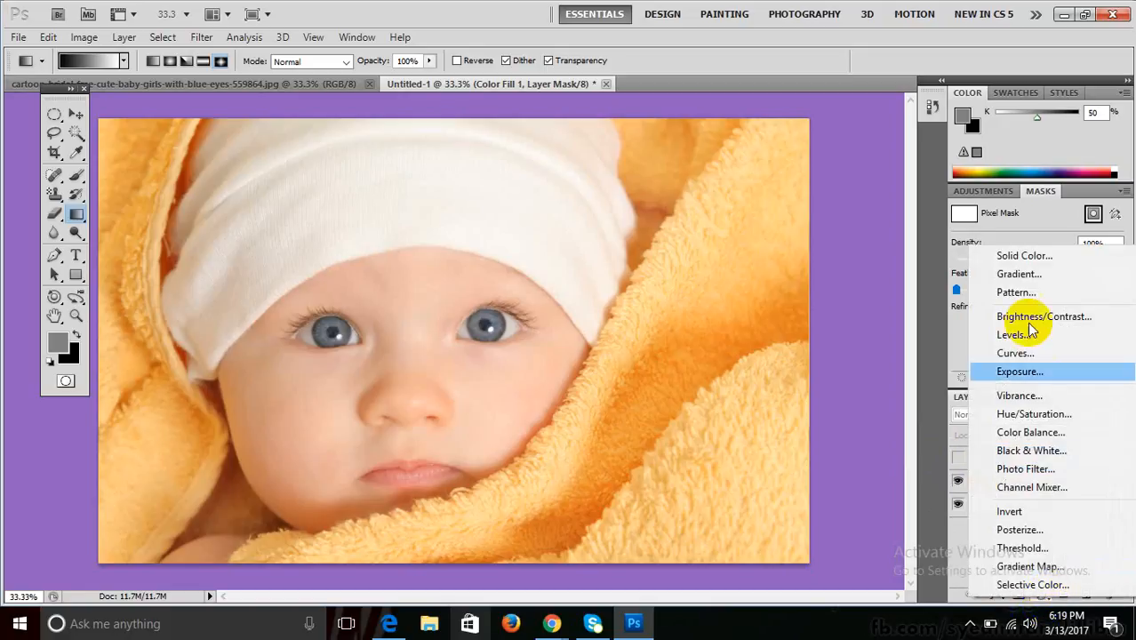
- Add a Gradient fill layer using the orange-yellow-orange preset after trying the violet-to-orange one
left_click(1014, 273)
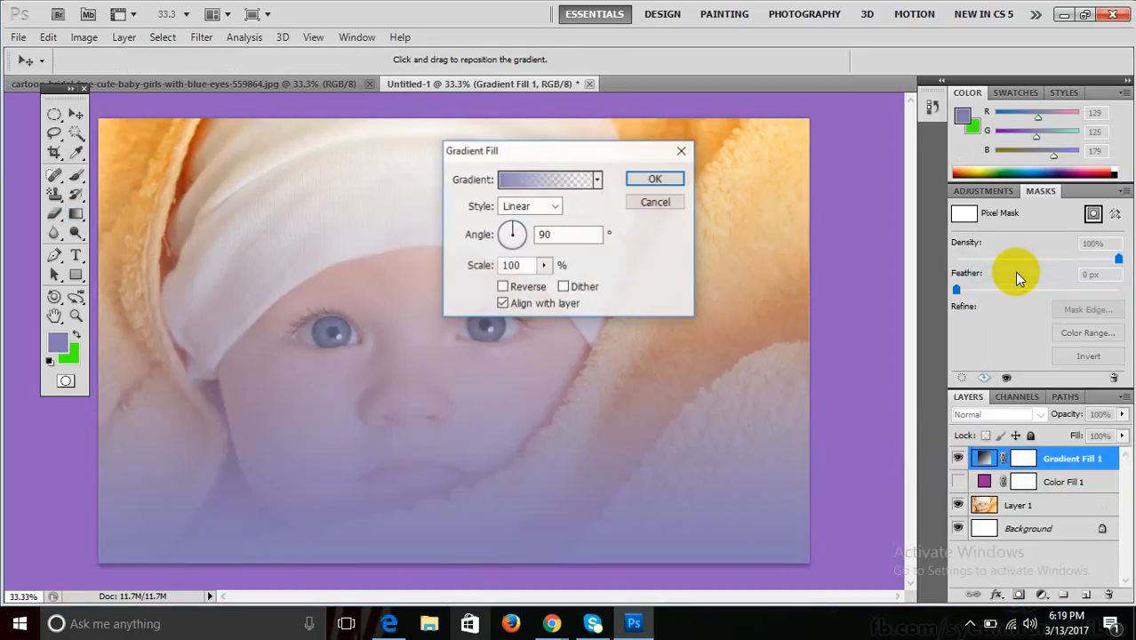
left_click(599, 180)
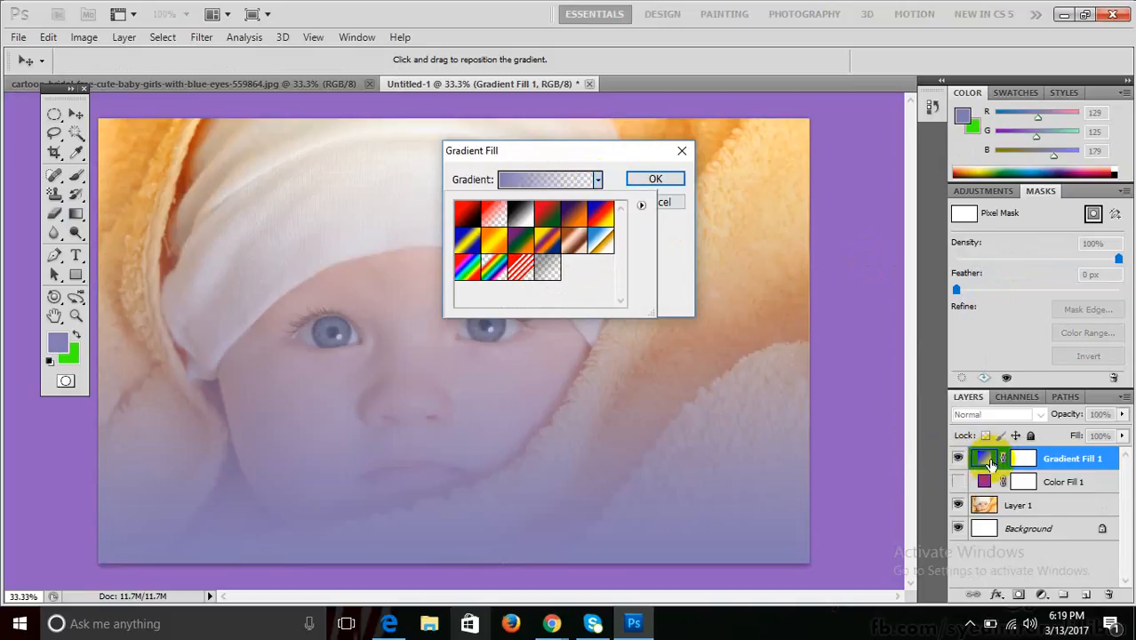
left_click(519, 214)
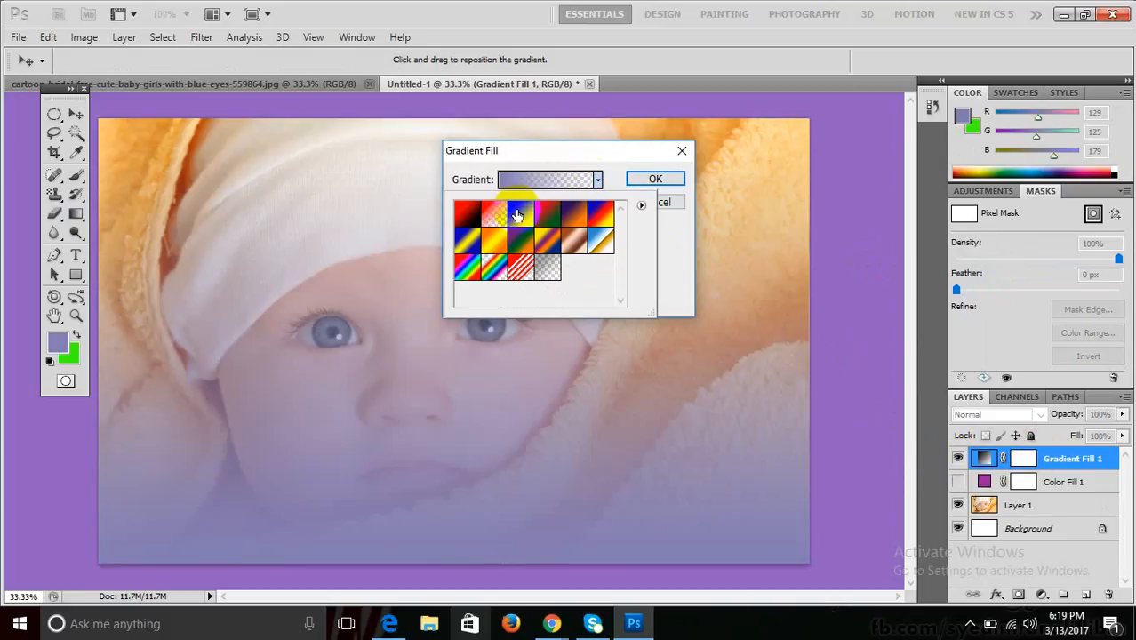
left_click(538, 217)
left_click(578, 220)
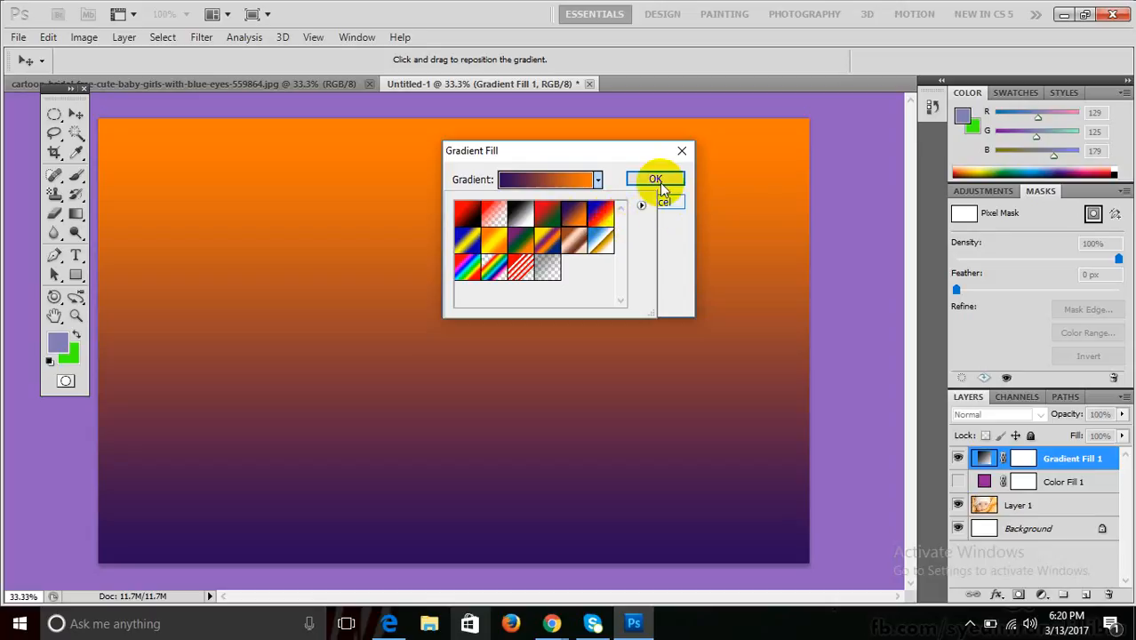
left_click(493, 242)
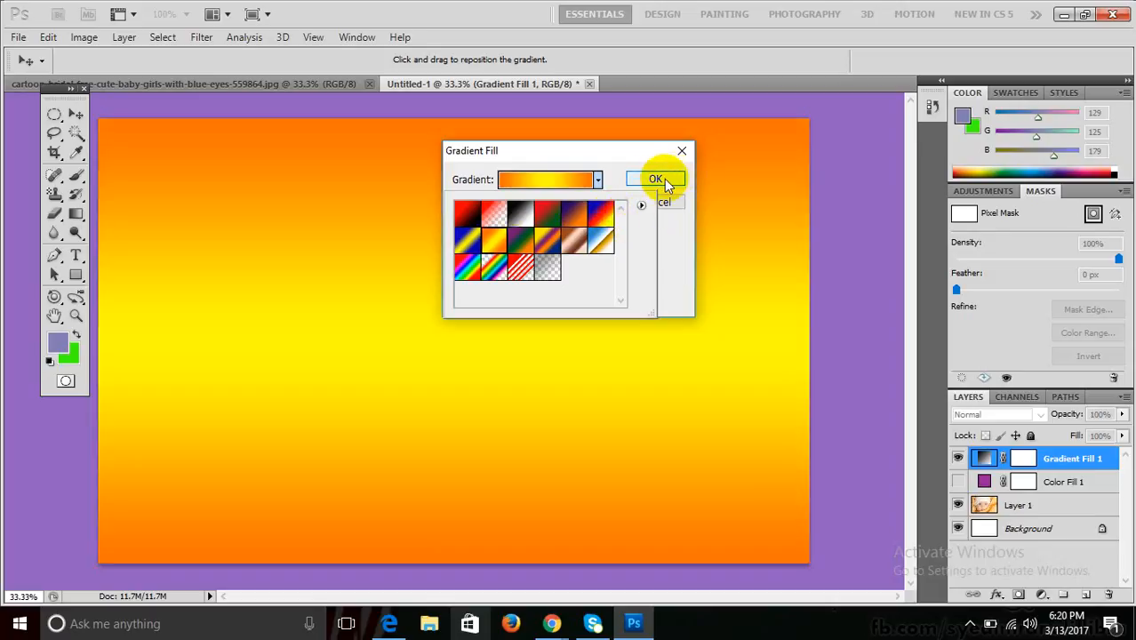
left_click(655, 178)
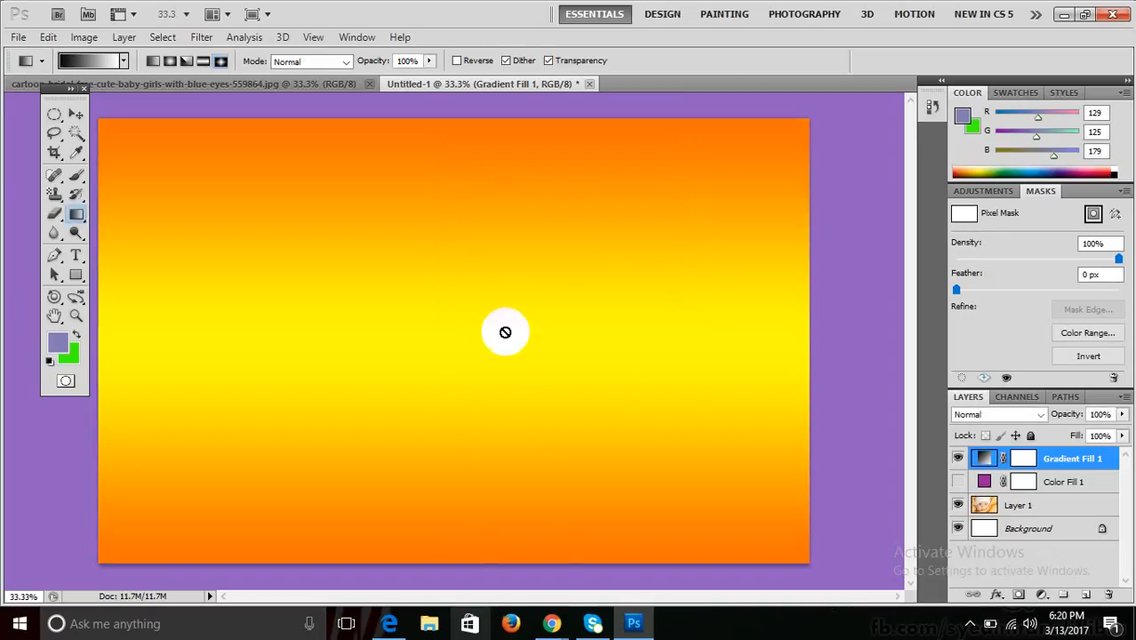
- Try erasing the Gradient Fill 1 layer's mask over the baby's face with the 1000 px Eraser, and undo the erasing
left_click(54, 214)
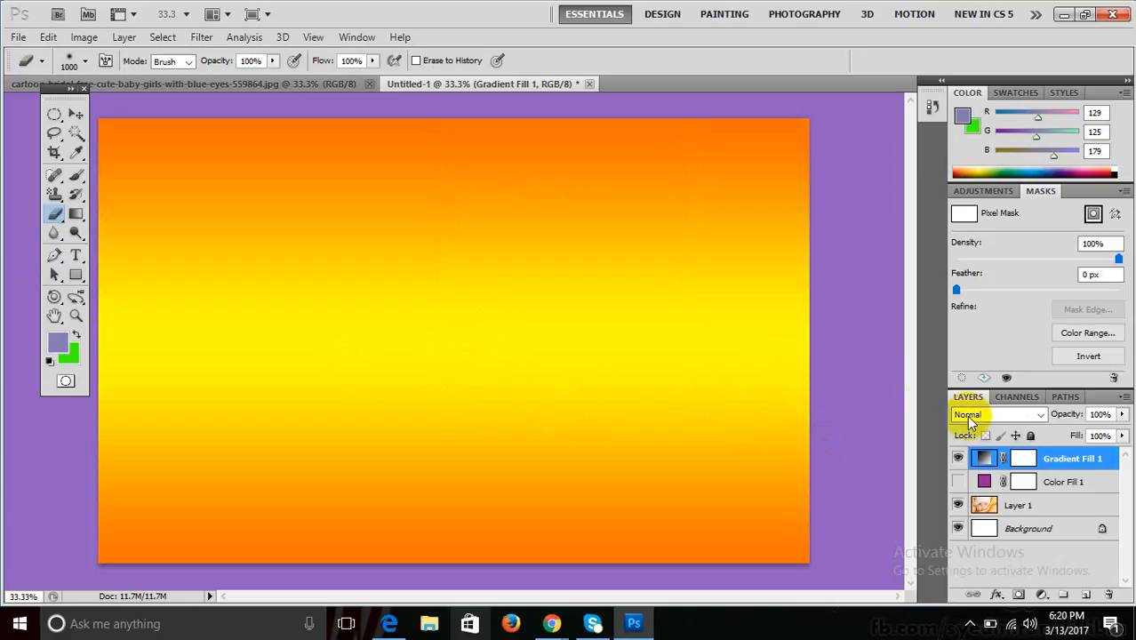
left_click(1022, 460)
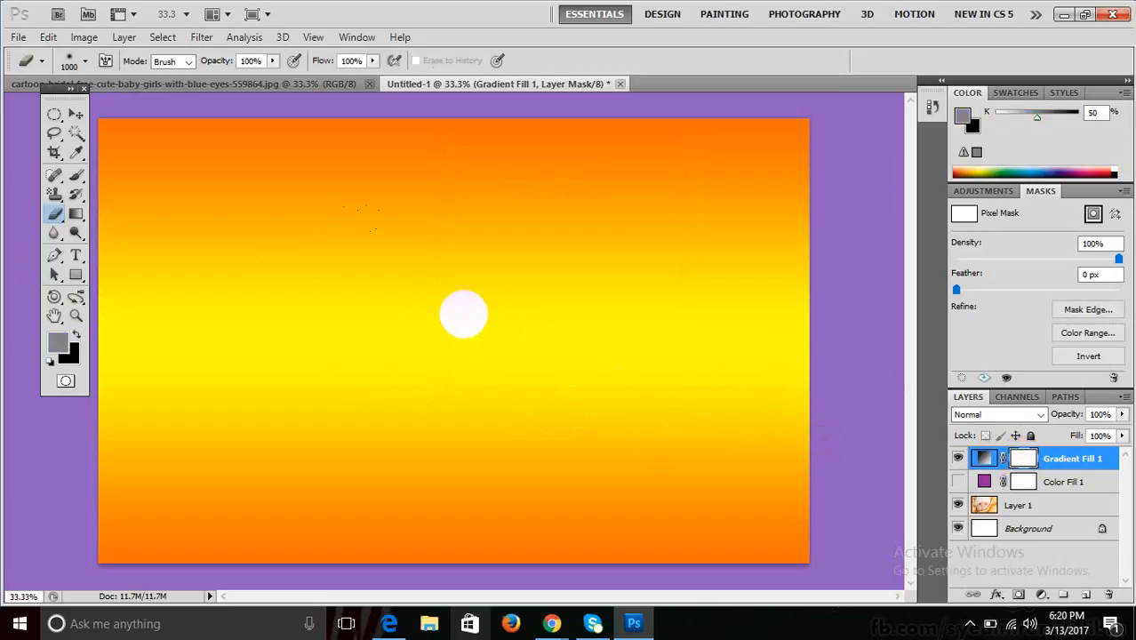
mouse_move(462, 311)
left_mouse_down()
mouse_move(400, 309)
mouse_move(358, 346)
mouse_move(491, 380)
mouse_move(496, 292)
mouse_move(475, 277)
mouse_move(406, 276)
mouse_move(378, 291)
mouse_move(381, 332)
mouse_move(452, 373)
left_mouse_up()
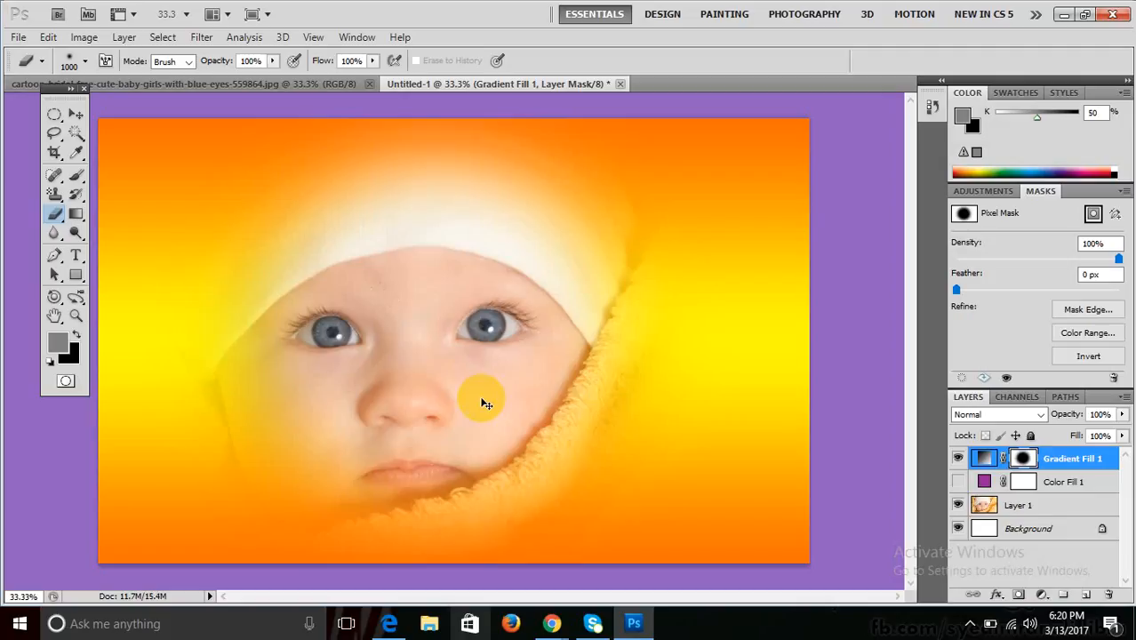
key("ctrl+z")
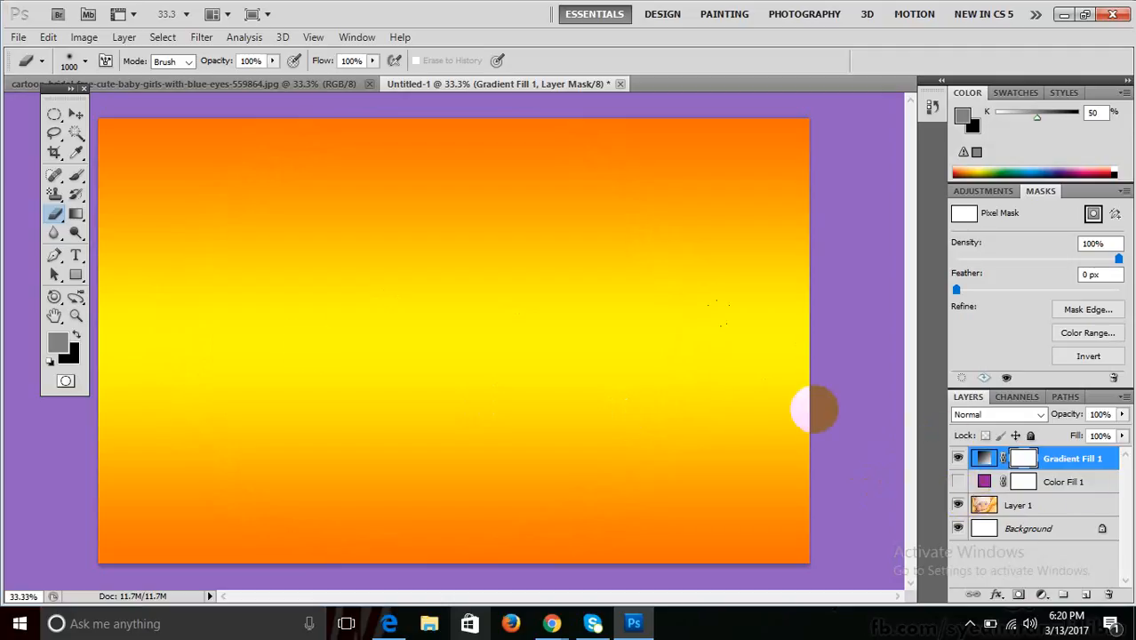
- Try two diamond gradients on the Gradient Fill 1 mask, from the hat's right side toward the photo's lower-left corner, undoing each
left_click(76, 214)
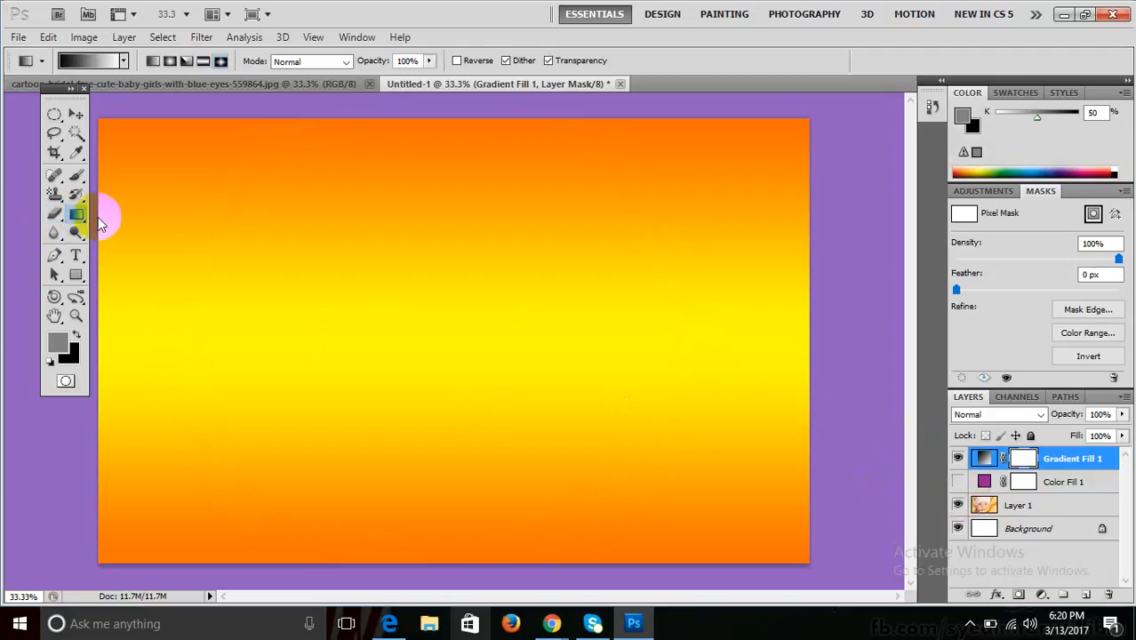
left_click_drag(571, 258, 161, 534)
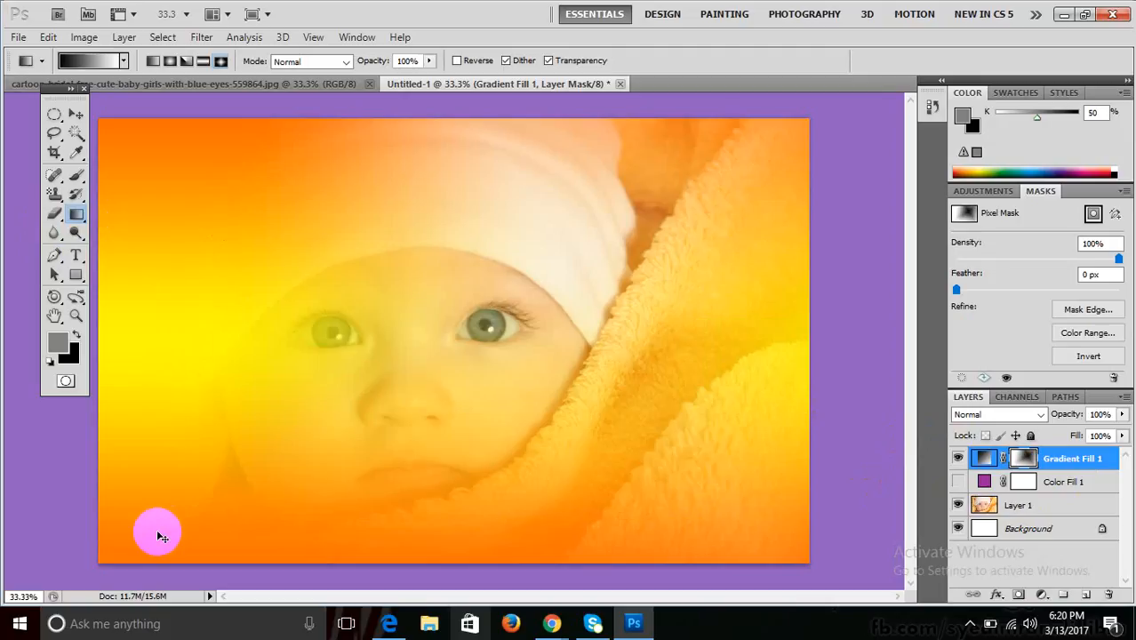
key("ctrl+z")
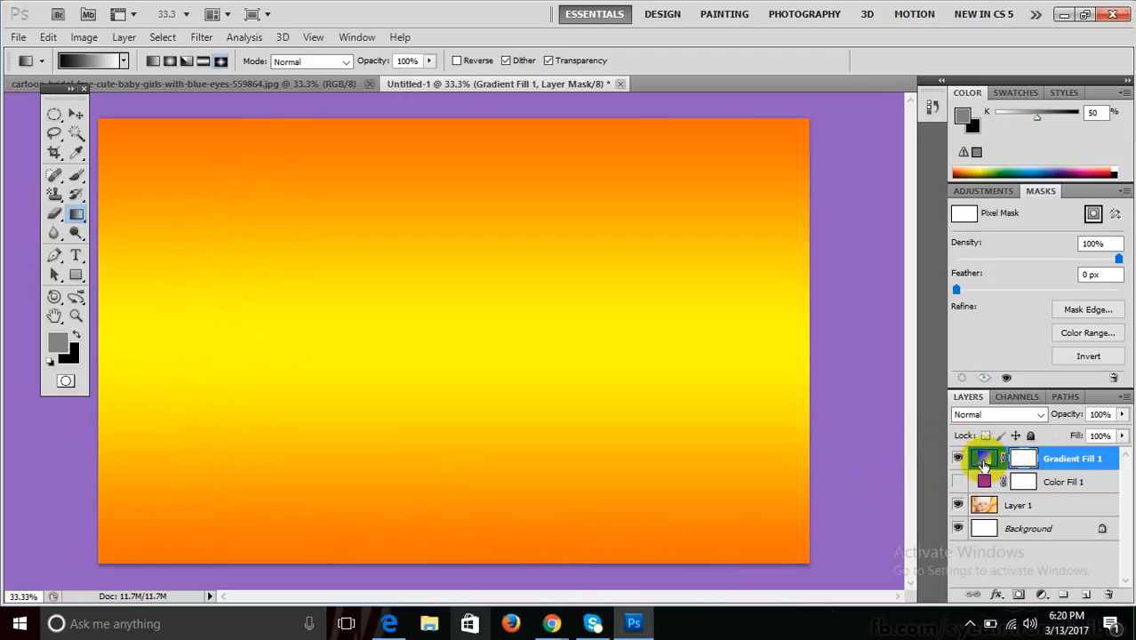
left_click(1024, 459)
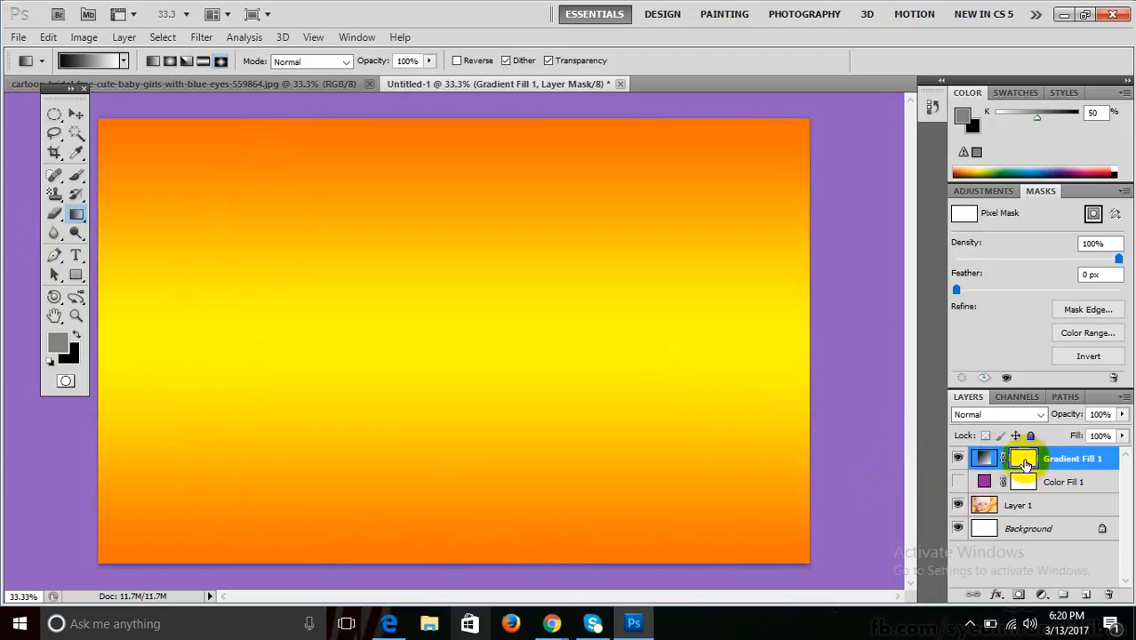
left_click(76, 229)
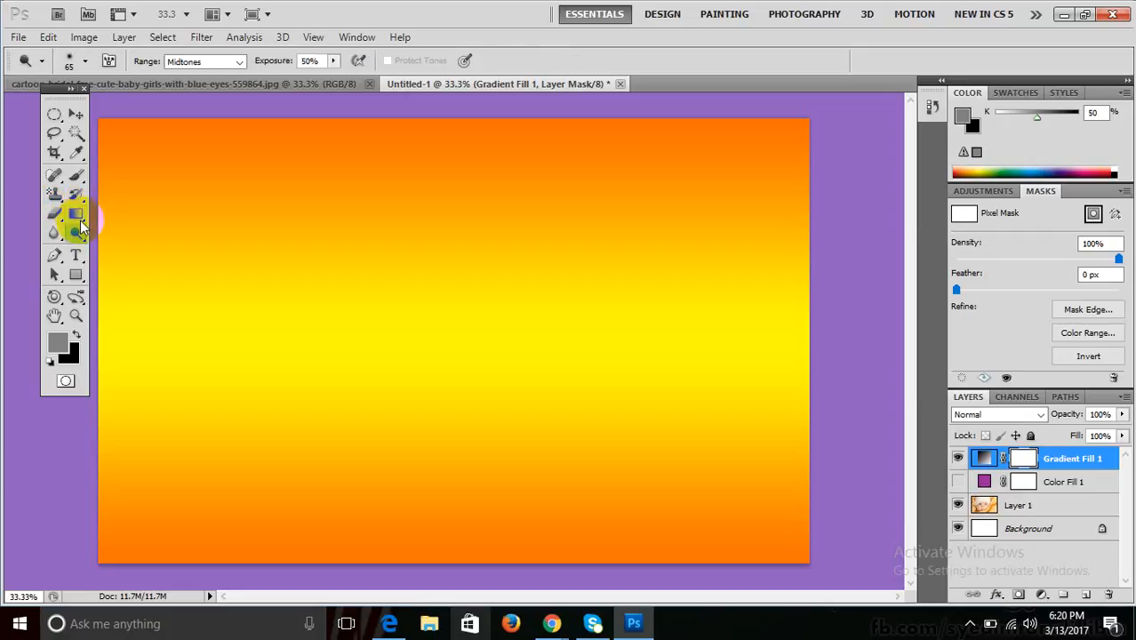
left_click(79, 216)
left_click(129, 213)
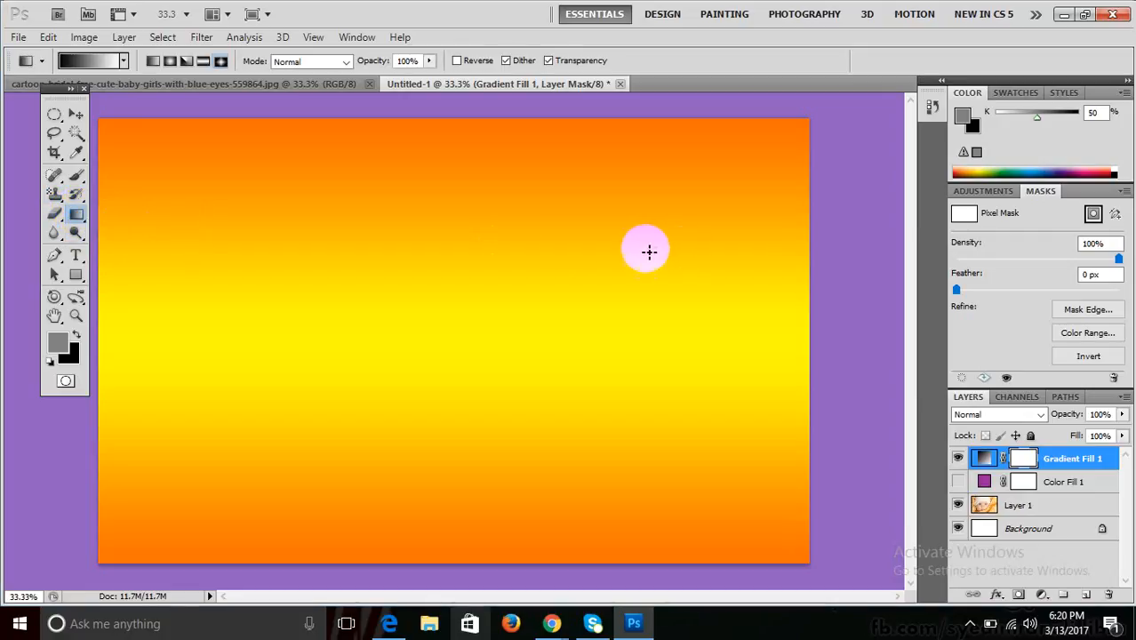
left_click_drag(590, 219, 142, 520)
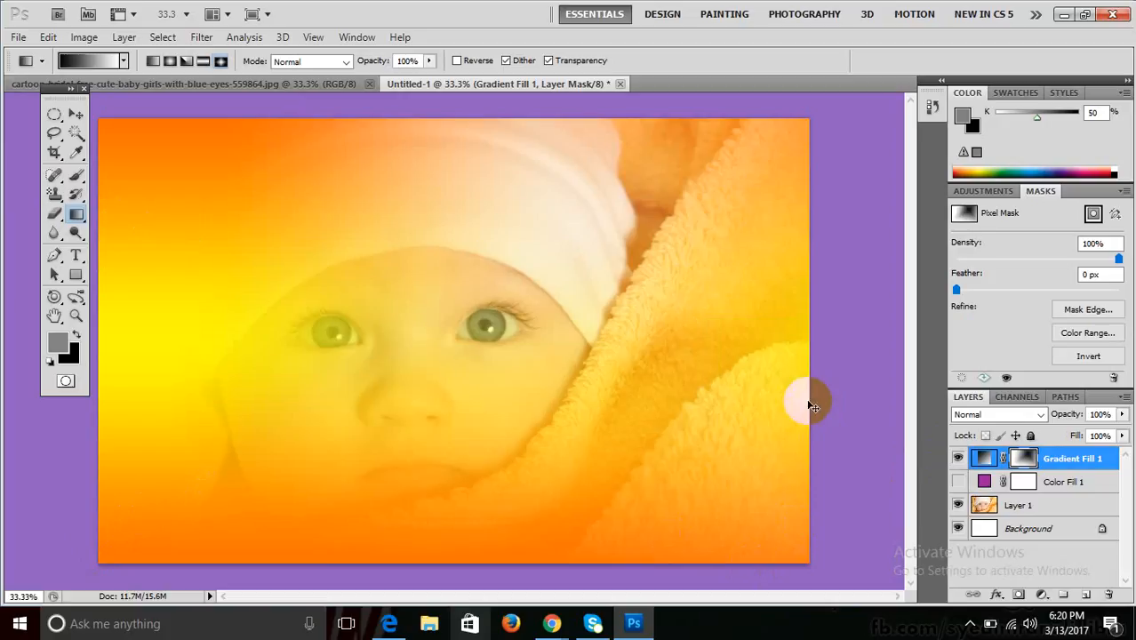
key("ctrl+z")
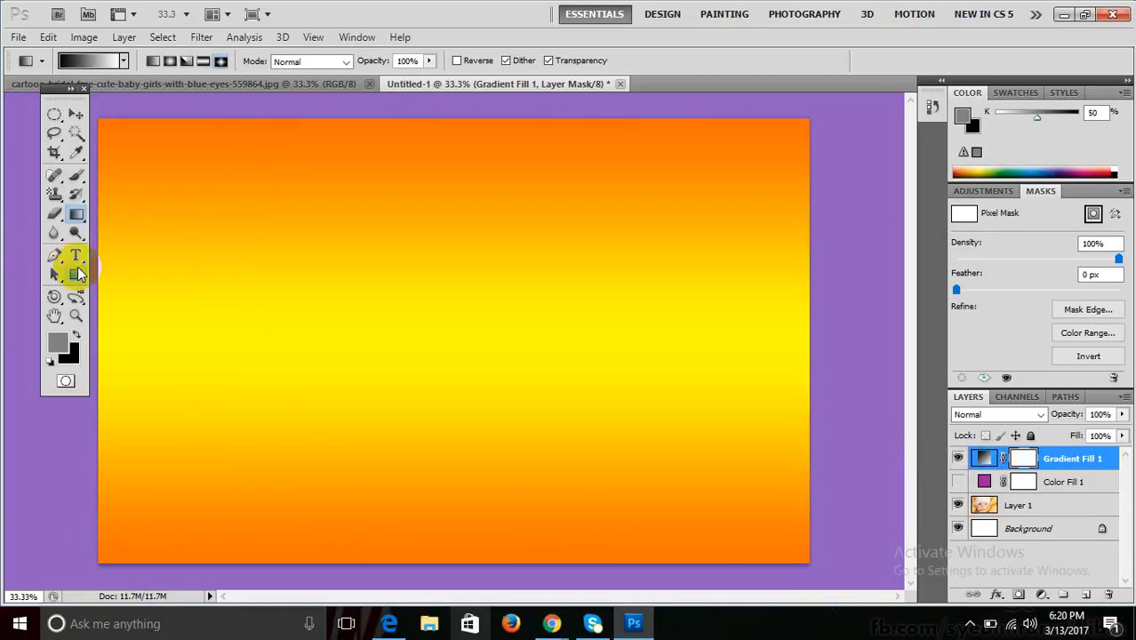
- Draw a large fleur-de-lis custom shape in the middle of the canvas as a new shape layer
left_click_drag(76, 276, 131, 356)
left_click(346, 61)
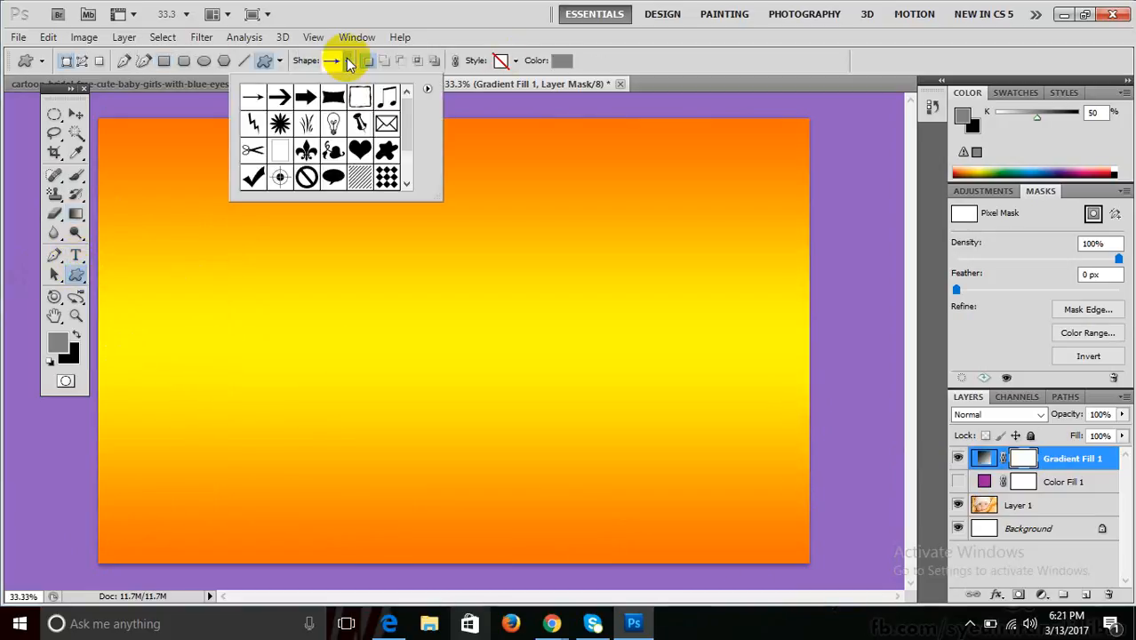
left_click(304, 149)
left_click_drag(293, 230, 588, 500)
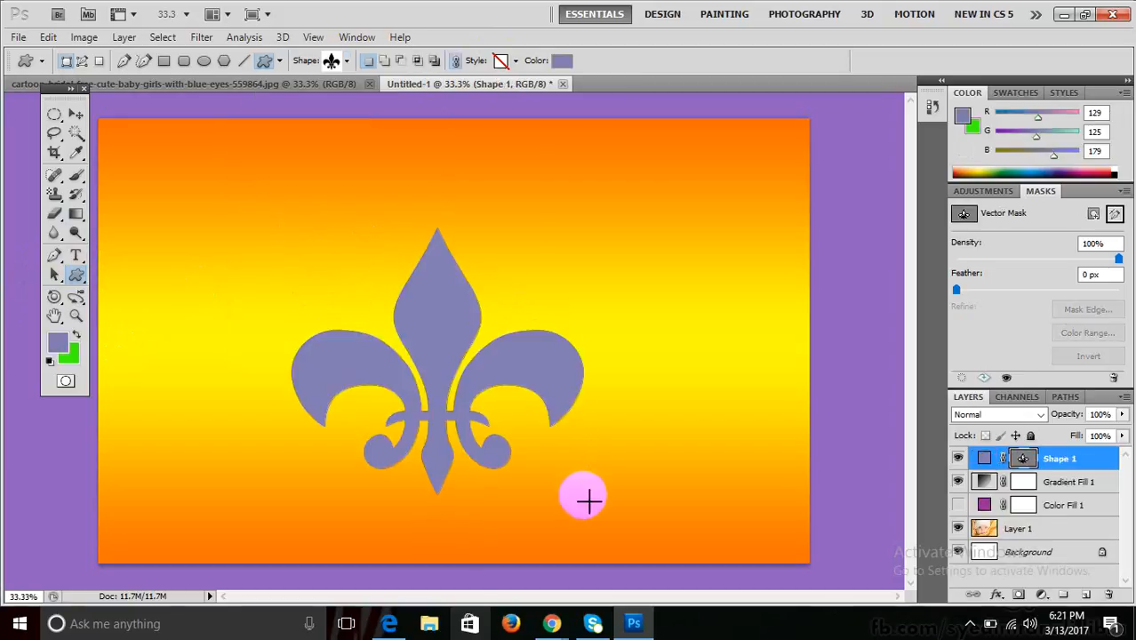
- Delete the fleur-de-lis shape layer, Shape 1
left_click(1024, 460)
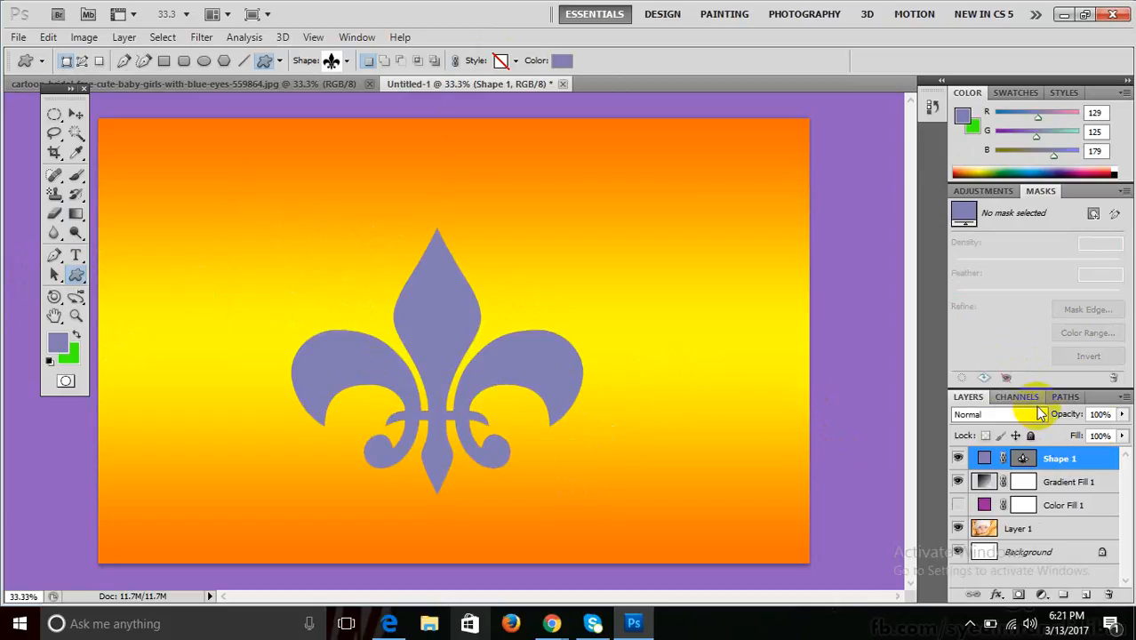
left_click(1122, 415)
mouse_move(1123, 436)
left_mouse_down()
mouse_move(1059, 430)
mouse_move(1123, 430)
left_mouse_up()
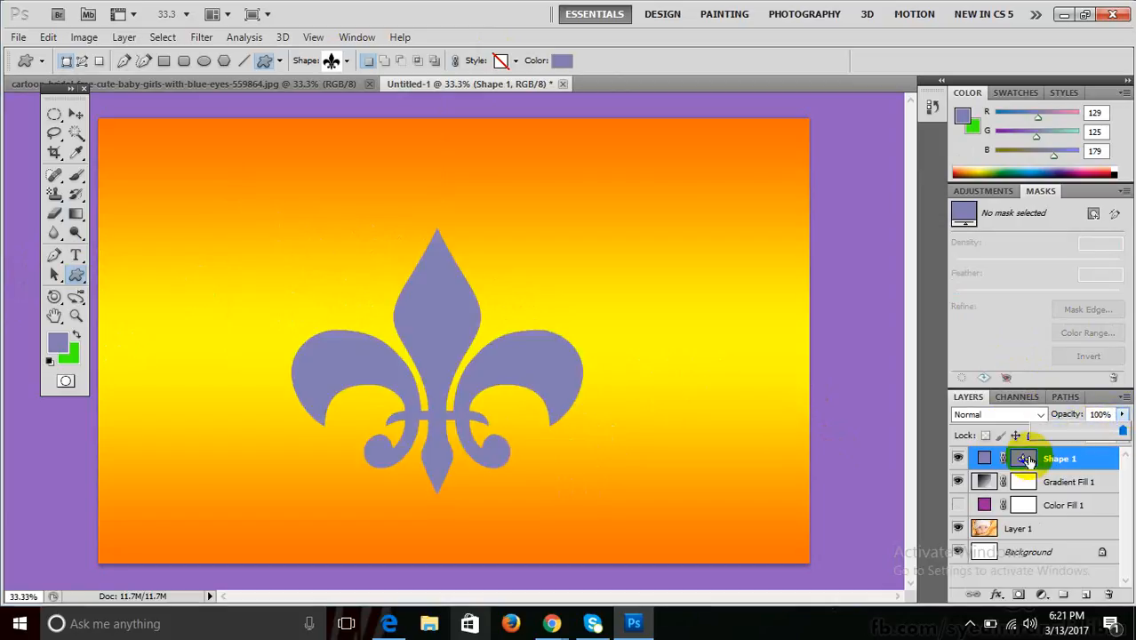
left_click(1023, 458)
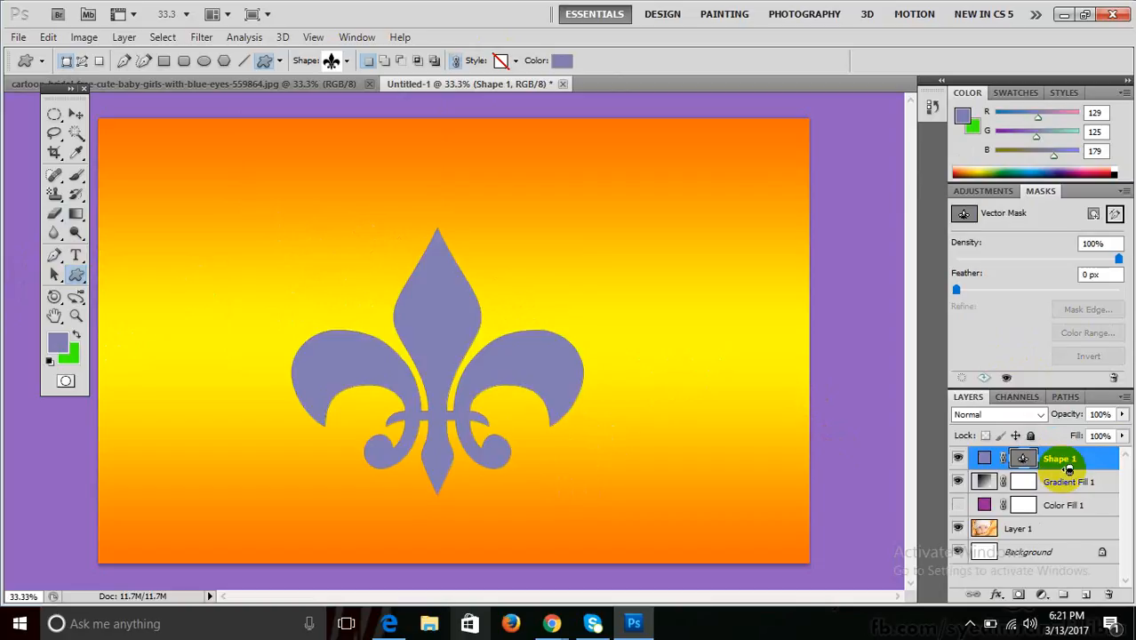
key("Delete")
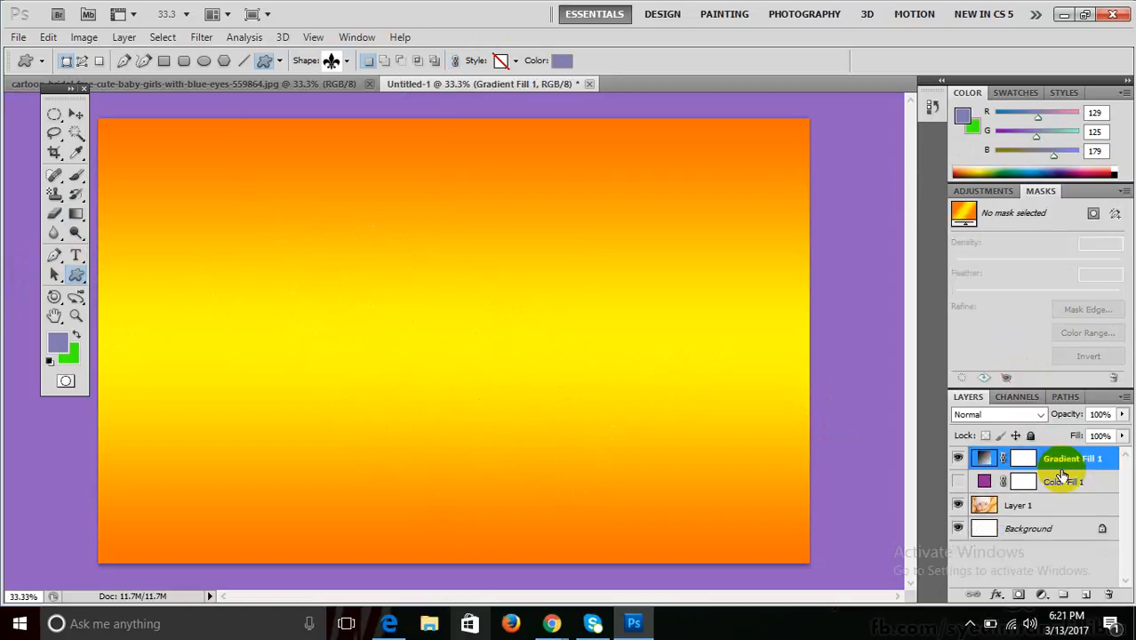
- Try painting a curved stroke on the Gradient Fill 1 mask with the 134 px grass brush, and undo it
left_click(55, 215)
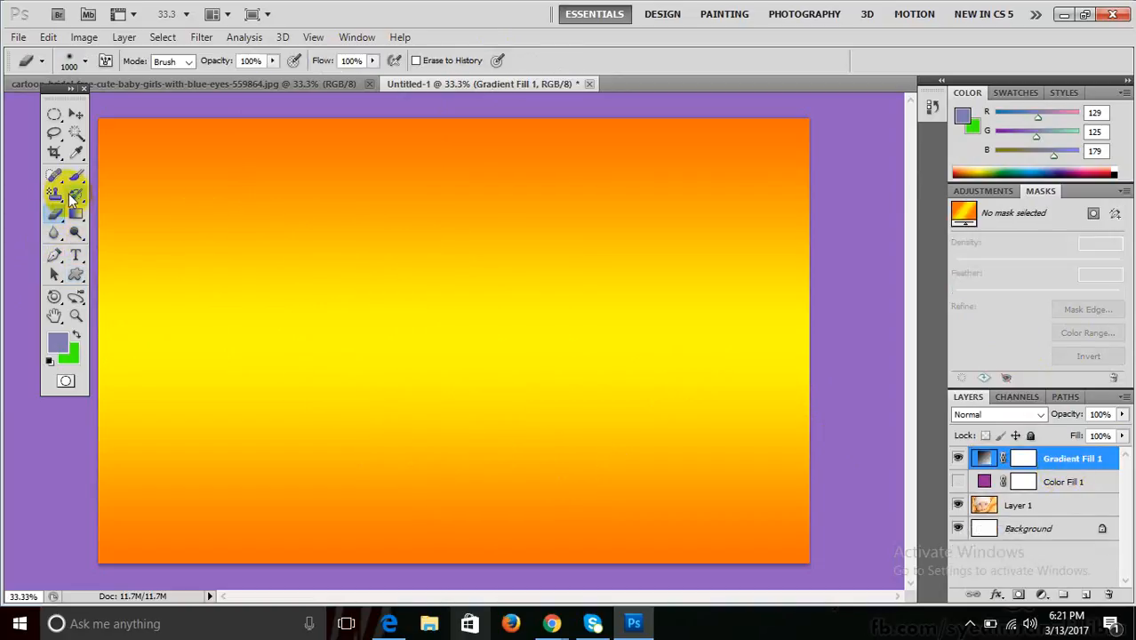
left_click(55, 195)
left_click(55, 196)
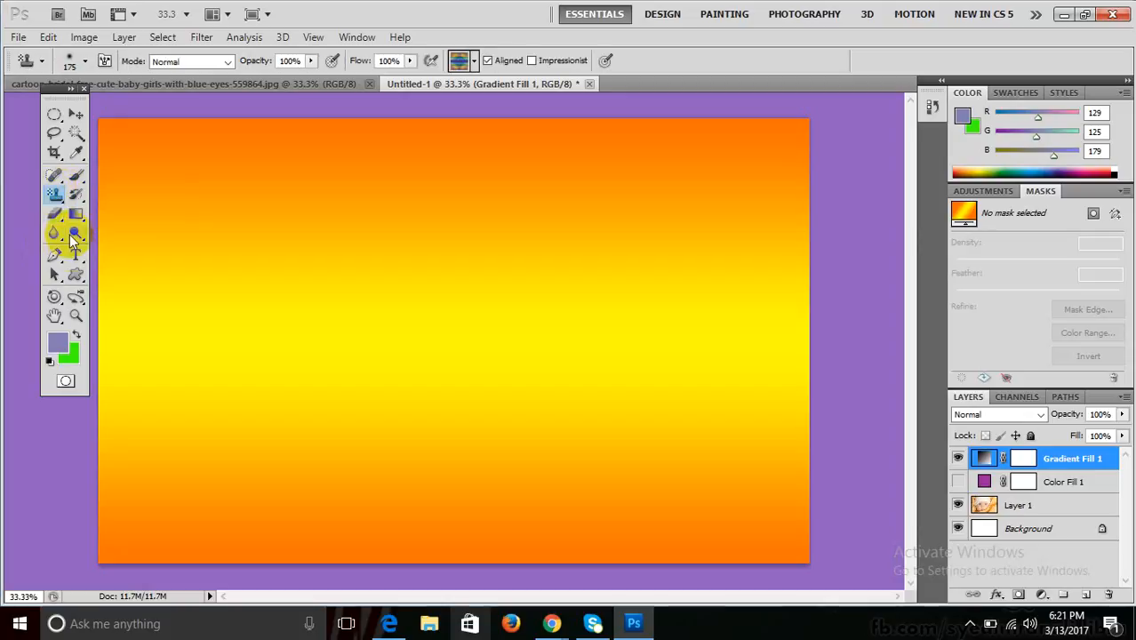
left_click(76, 174)
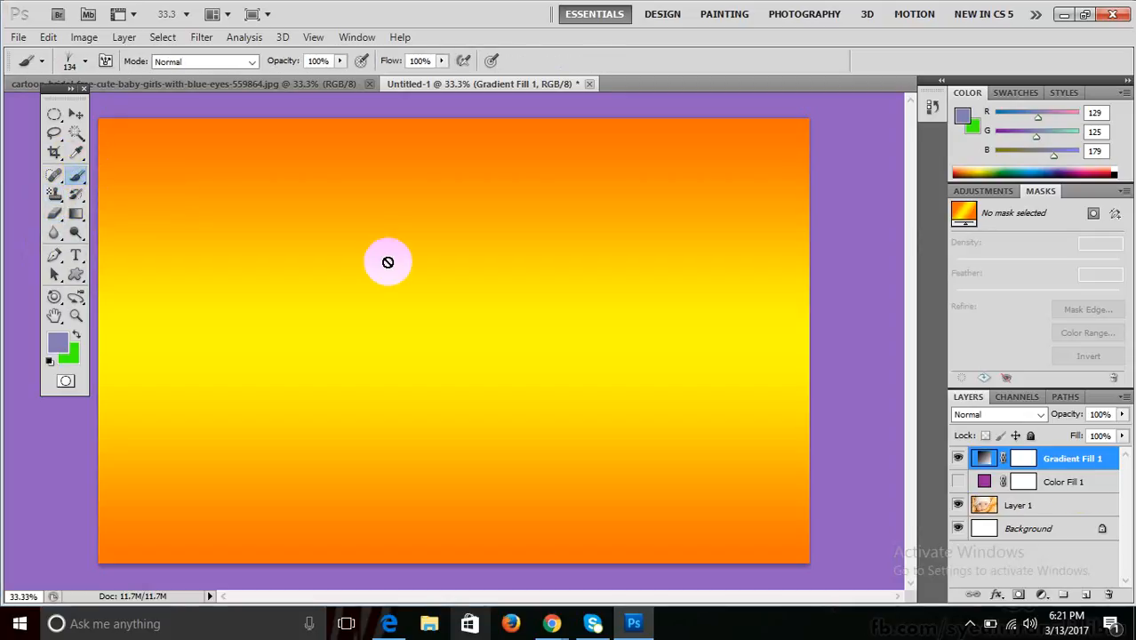
left_click(1022, 458)
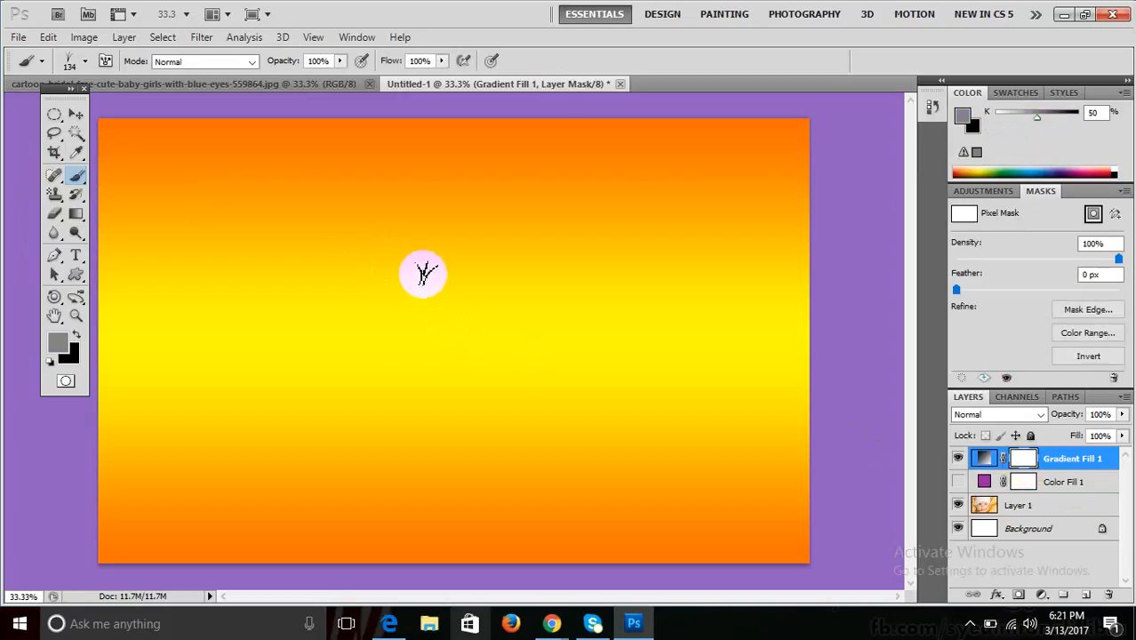
mouse_move(424, 274)
left_mouse_down()
mouse_move(343, 414)
mouse_move(466, 397)
mouse_move(513, 247)
mouse_move(569, 269)
left_mouse_up()
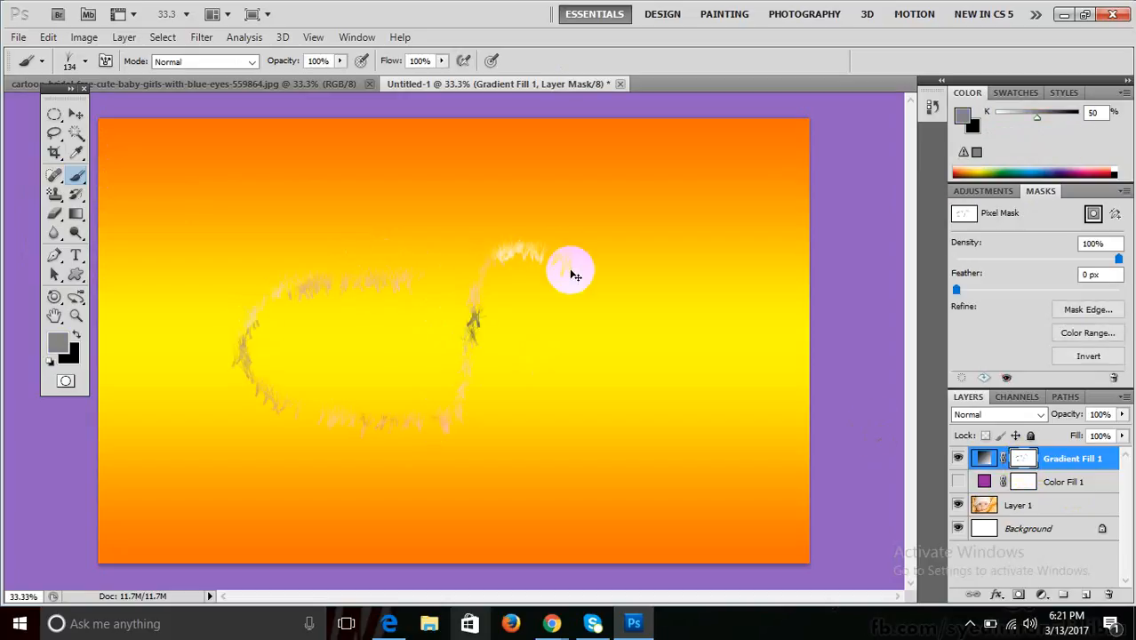
key("ctrl+z")
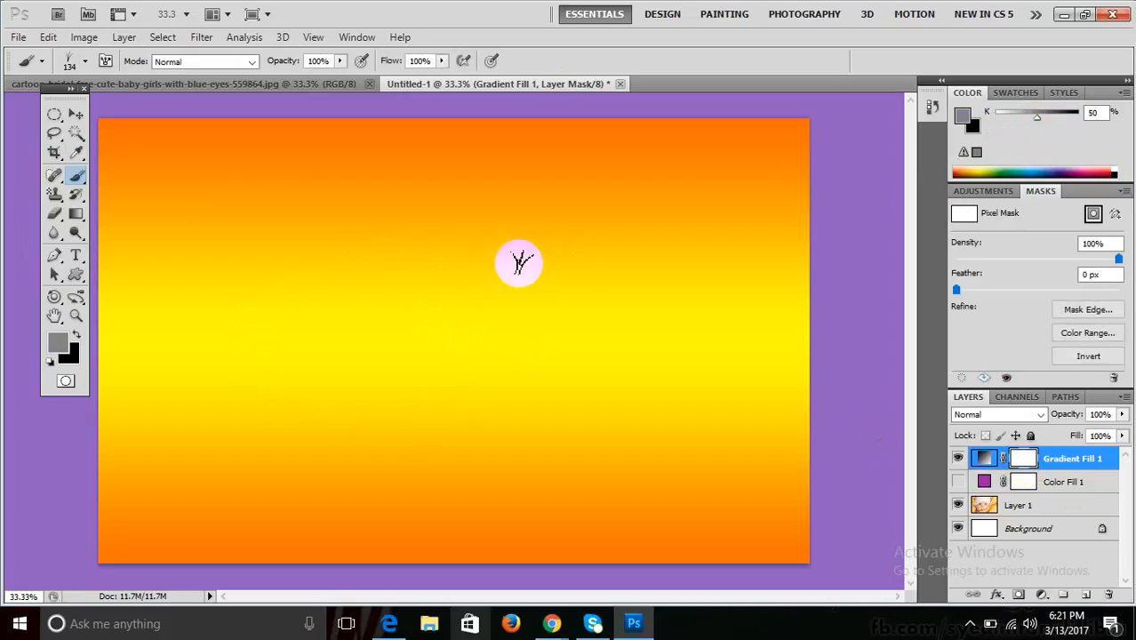
- Switch the Brush to the outlined star tip at a size of 1300 px
right_click(77, 181)
left_click(80, 60)
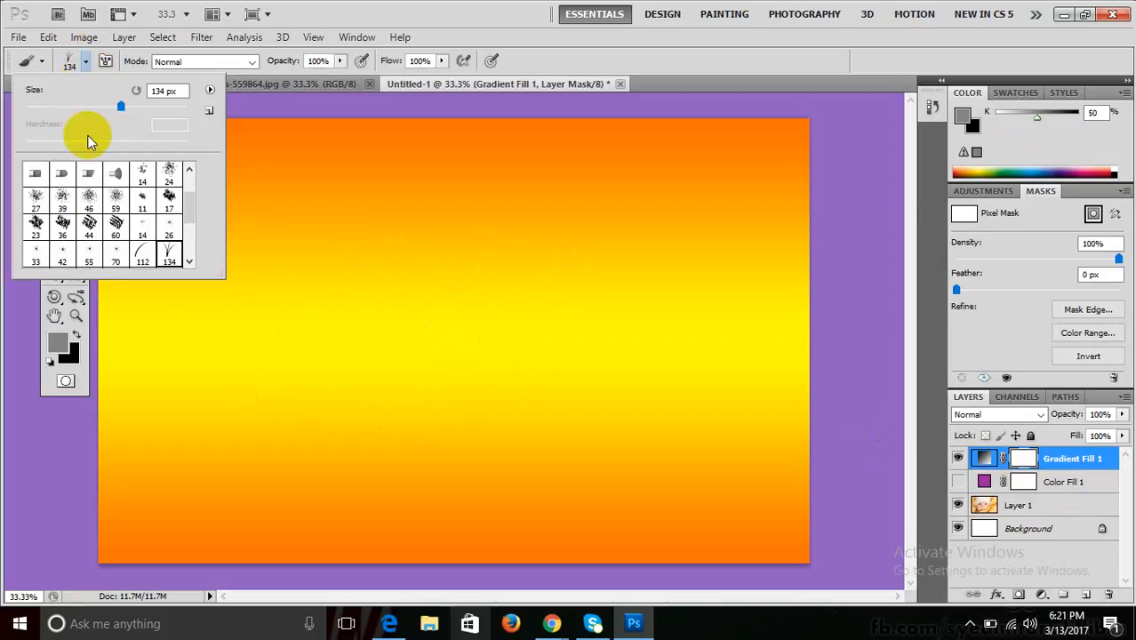
scroll(185, 235, "down", 5)
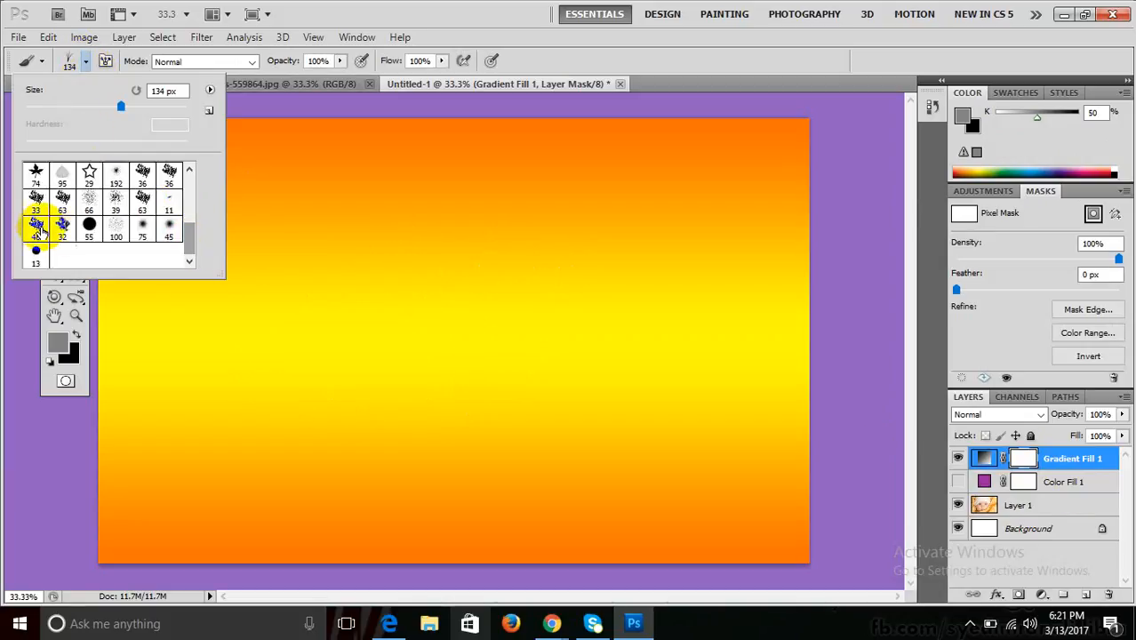
left_click(360, 7)
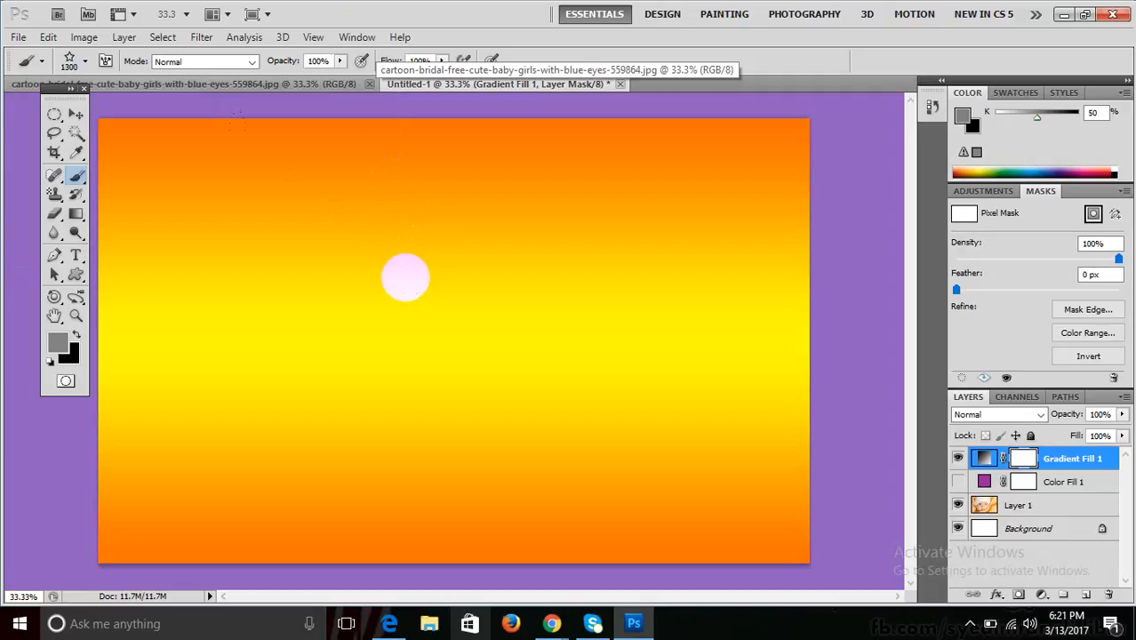
- Try stamping four overlapping stars on the Gradient Fill 1 mask, and undo all of them
left_click(410, 349)
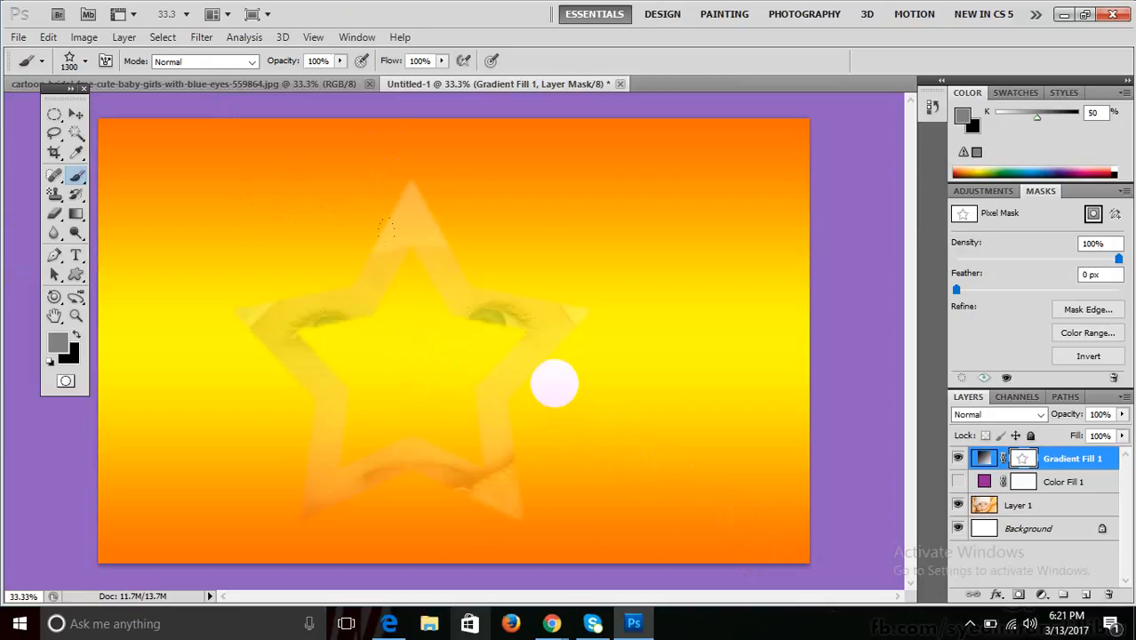
left_click(556, 386)
left_click(665, 263)
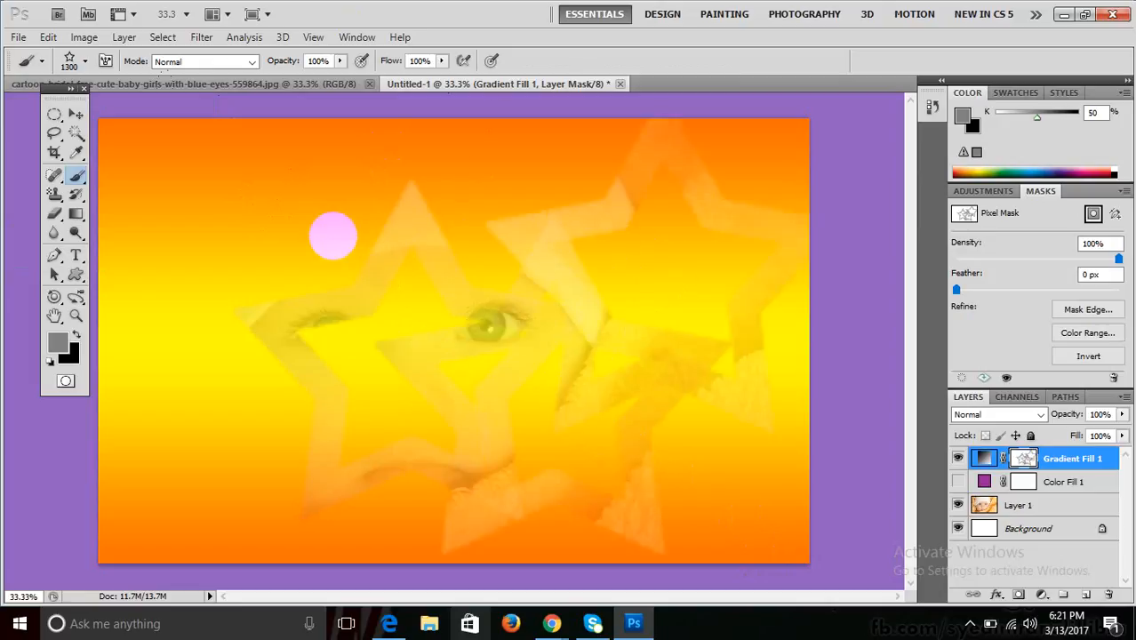
left_click(332, 235)
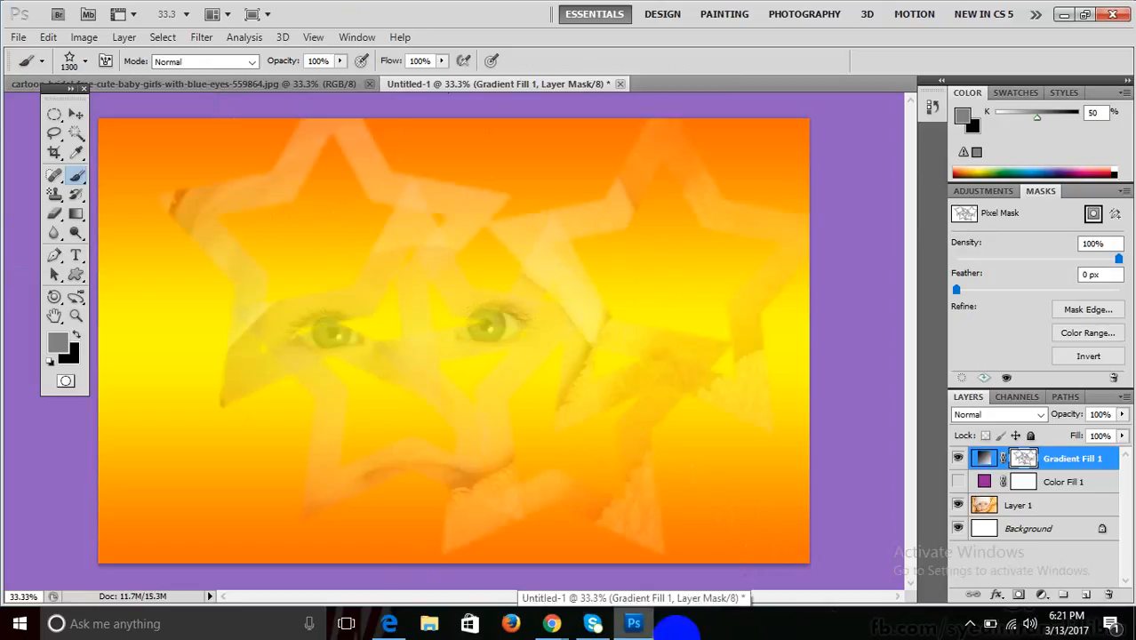
key("ctrl+alt+z")
key("ctrl+alt+z")
key("ctrl+alt+z")
key("ctrl+alt+z")
key("ctrl+alt+z")
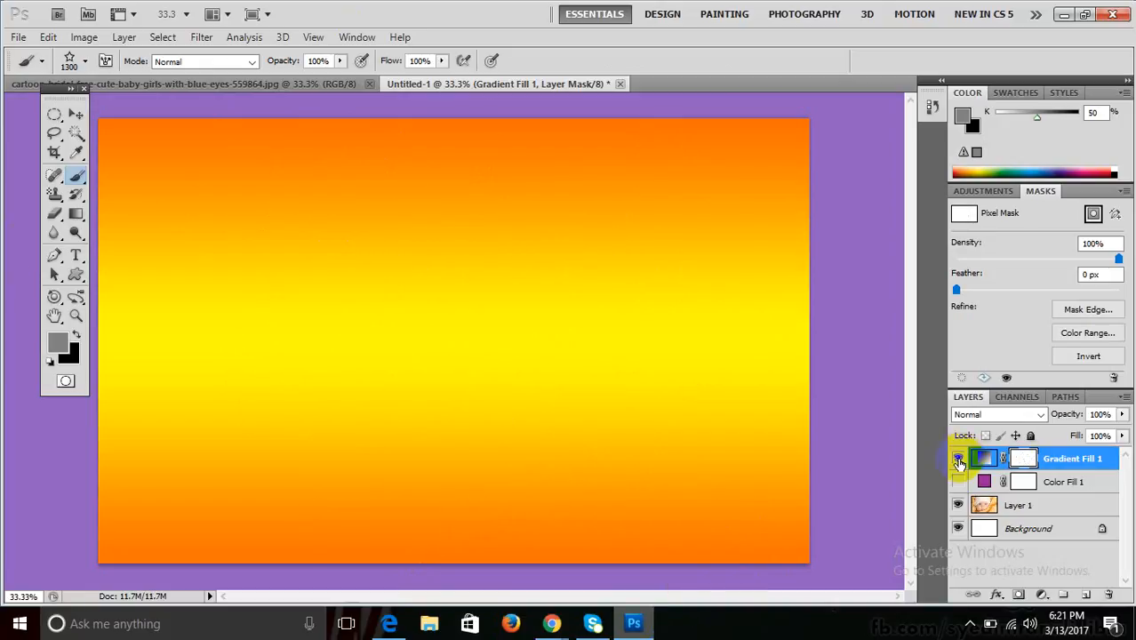
- Hide the Gradient Fill 1 layer and add a Pattern fill layer using the blue bubbles pattern at 437% scale
left_click(957, 458)
left_click(1041, 593)
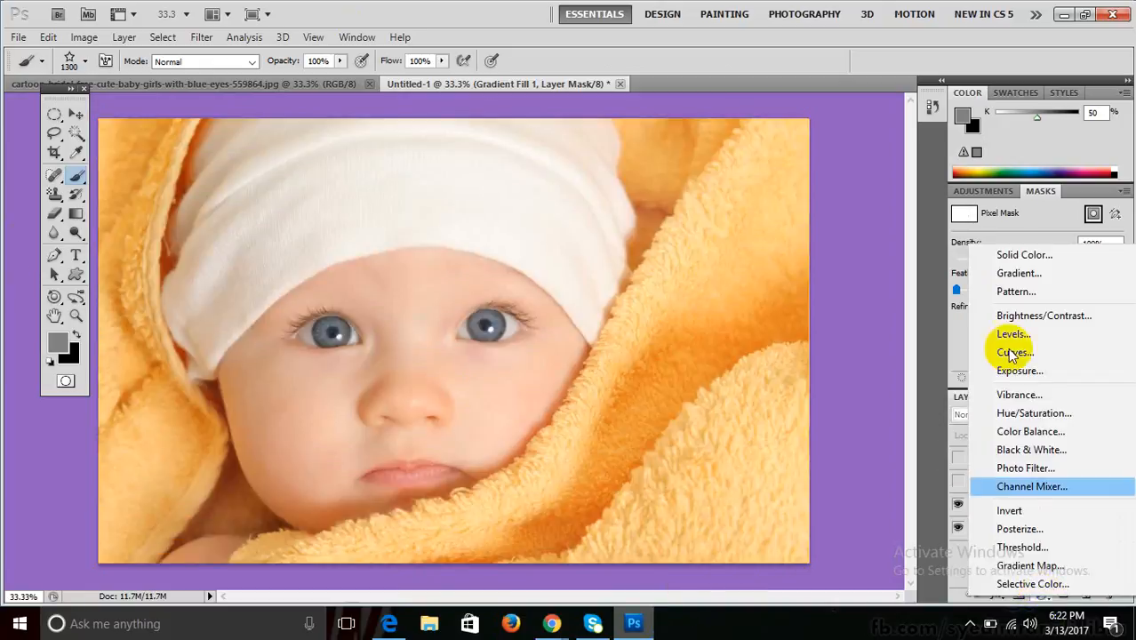
left_click(1007, 292)
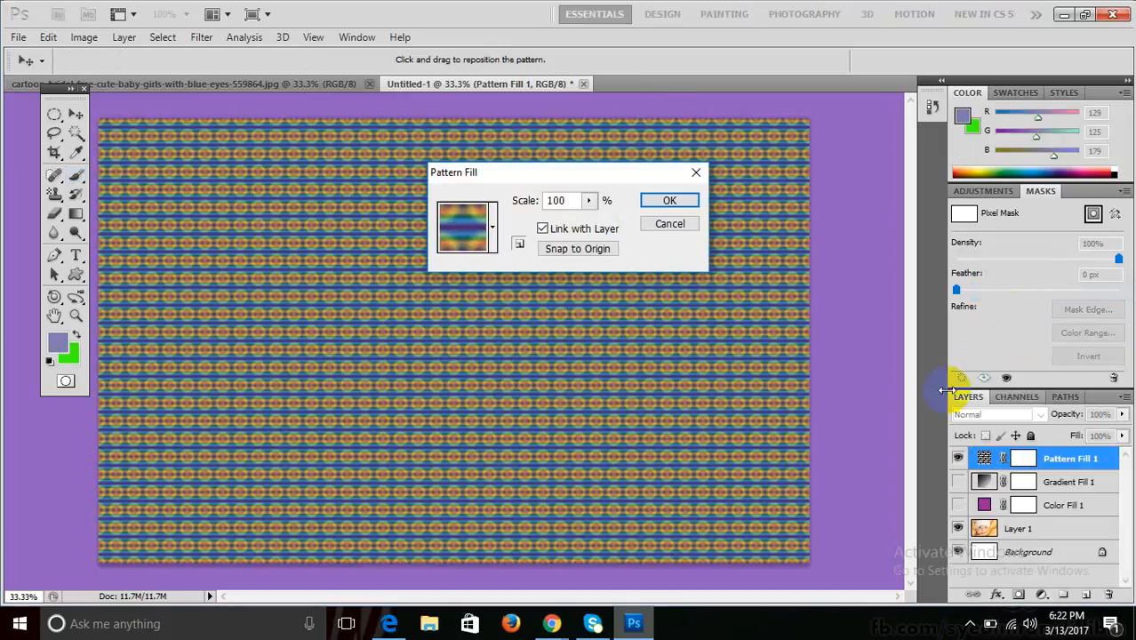
left_click(492, 229)
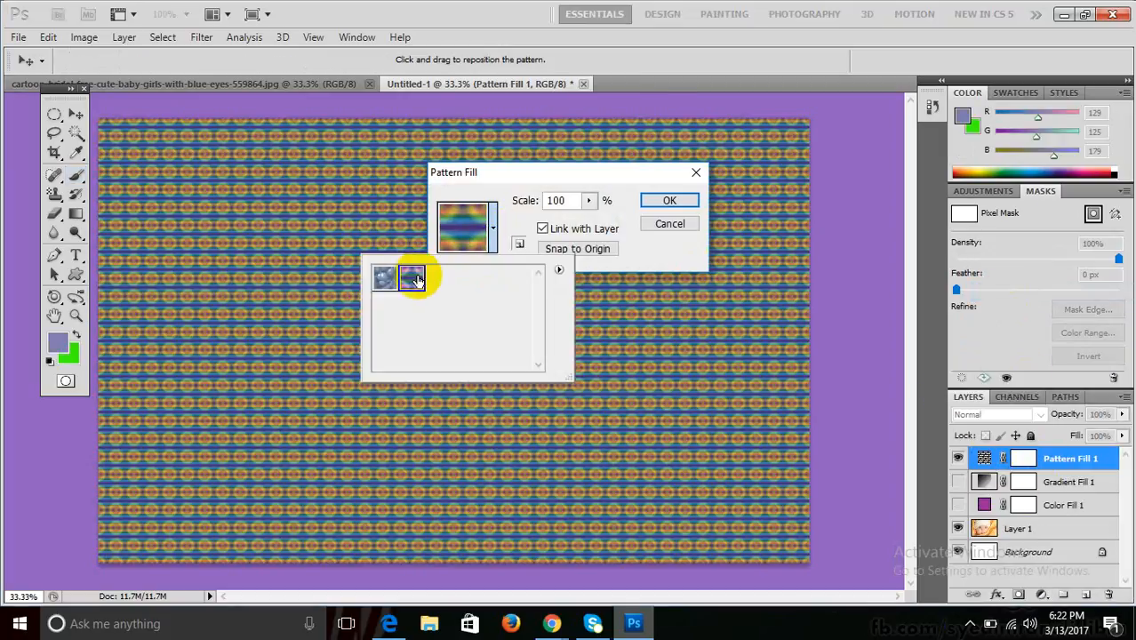
left_click(384, 278)
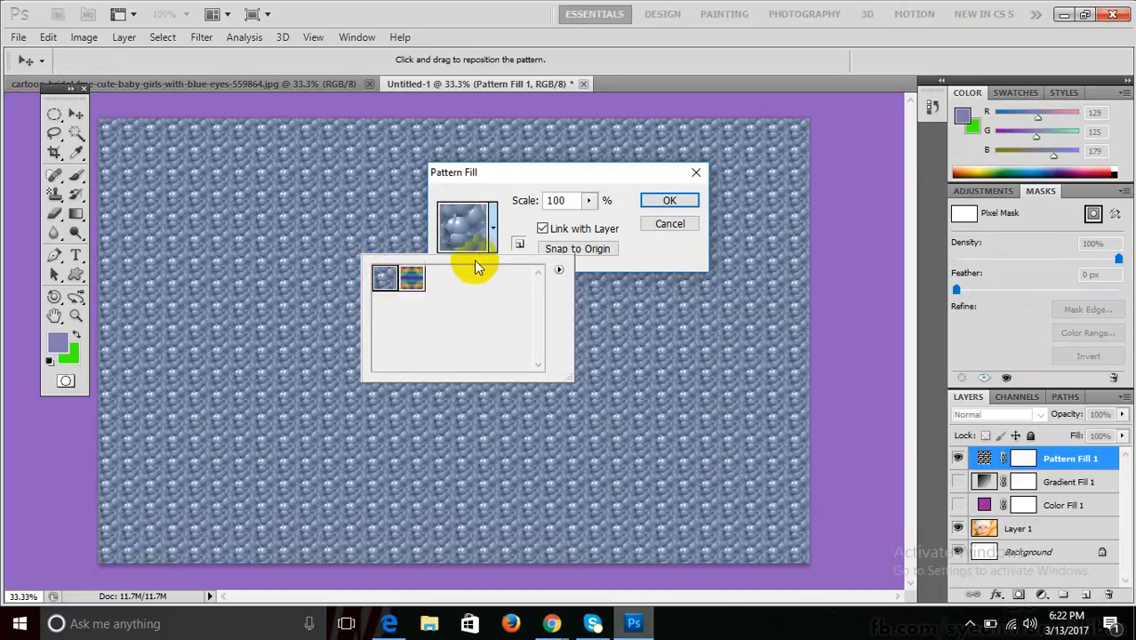
left_click(649, 200)
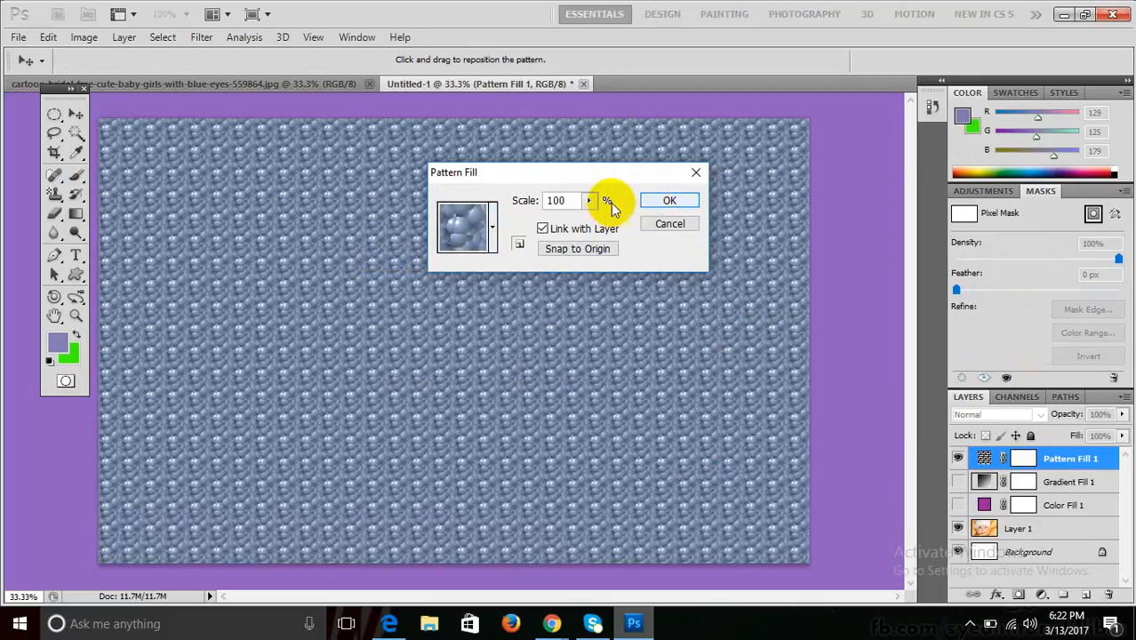
left_click_drag(590, 218, 618, 218)
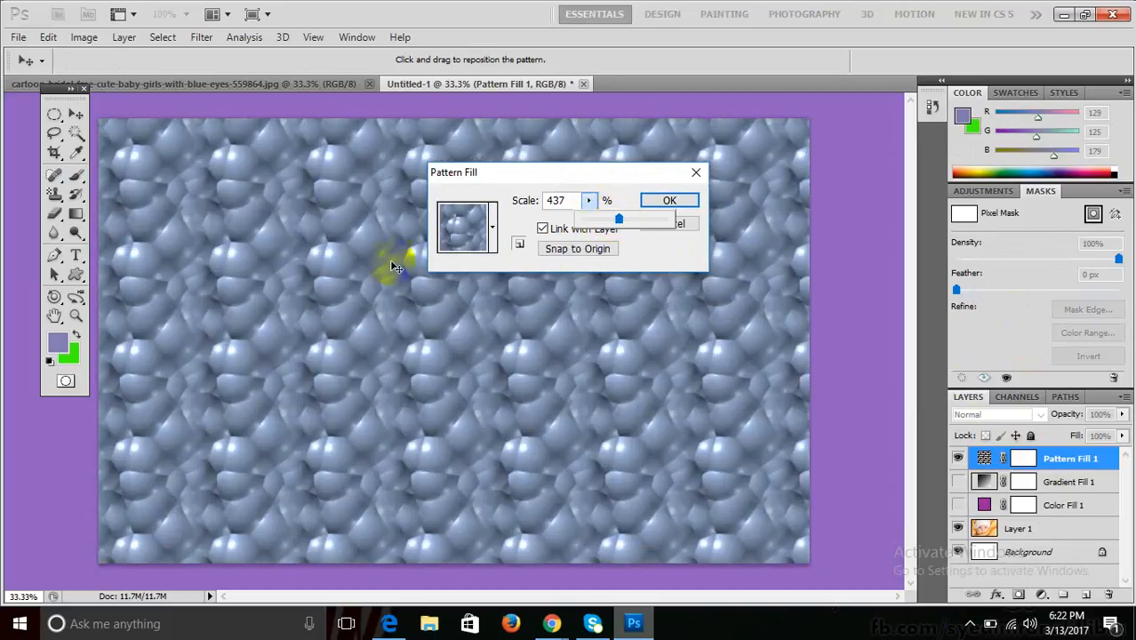
left_click(669, 200)
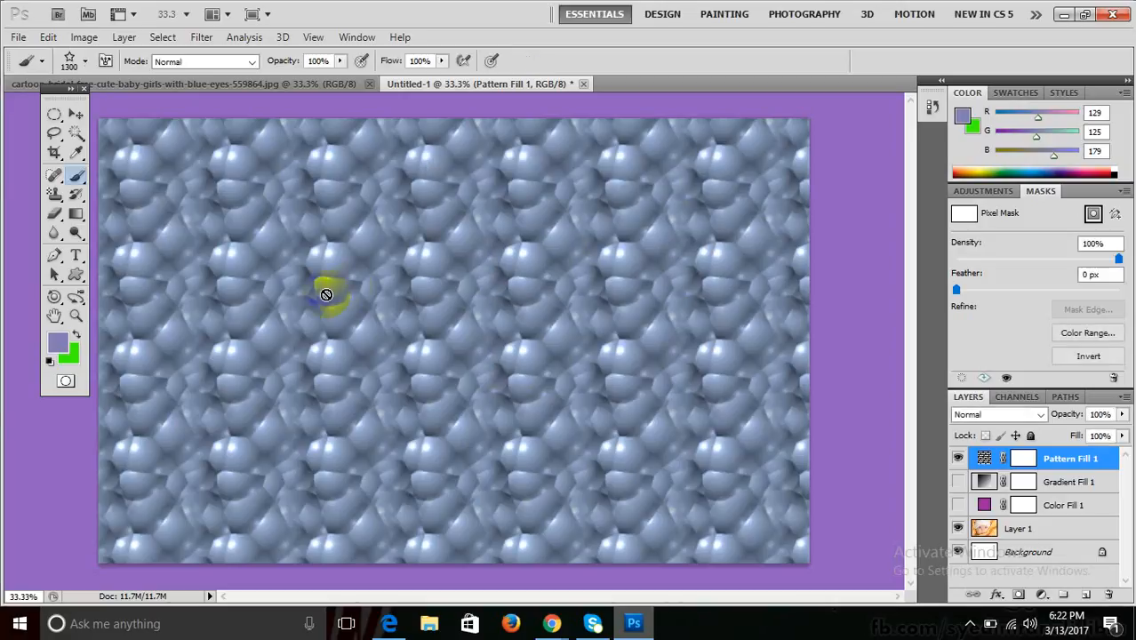
- Erase the Pattern Fill 1 mask over the baby's face with the 1000 px Eraser
left_click(1023, 458)
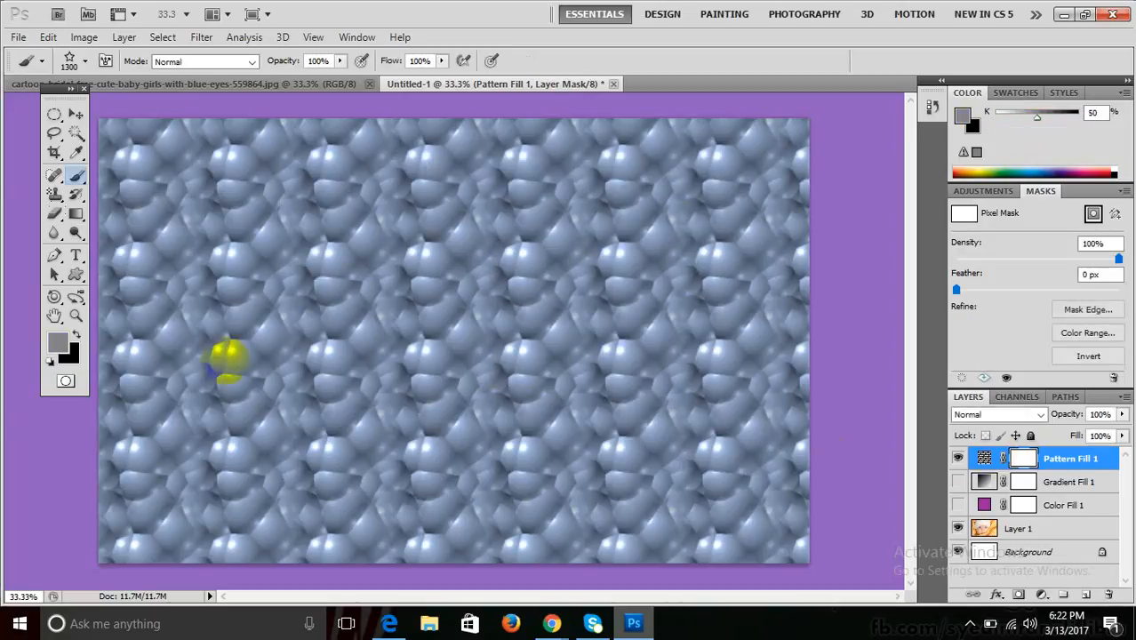
left_click(54, 215)
left_click(75, 214)
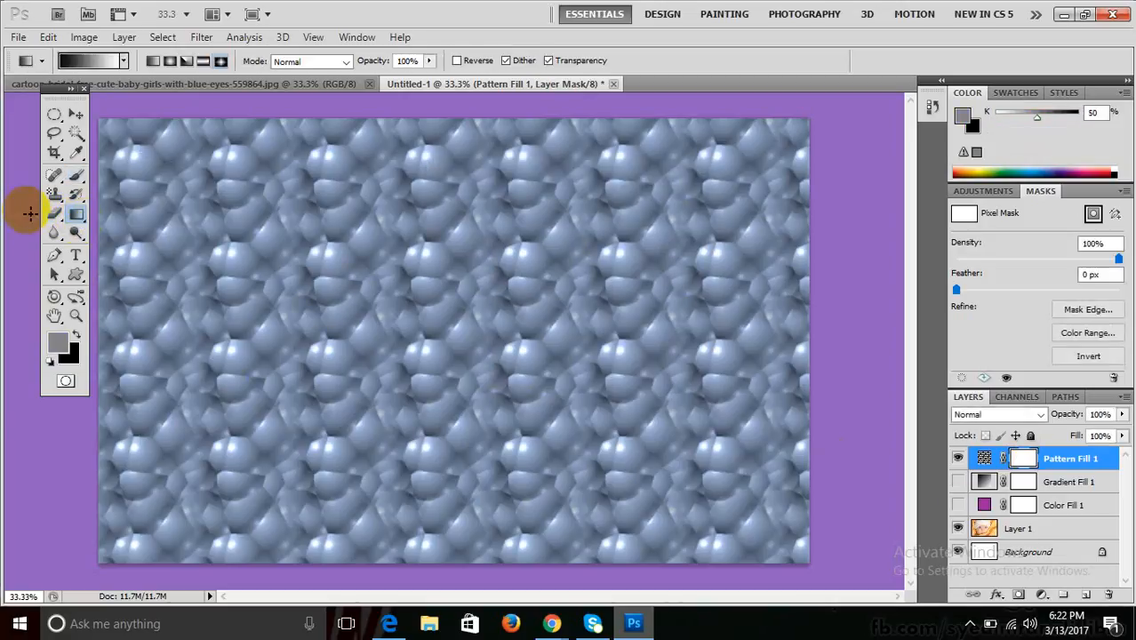
left_click(53, 217)
mouse_move(418, 299)
left_mouse_down()
mouse_move(371, 313)
mouse_move(500, 355)
mouse_move(440, 271)
left_mouse_up()
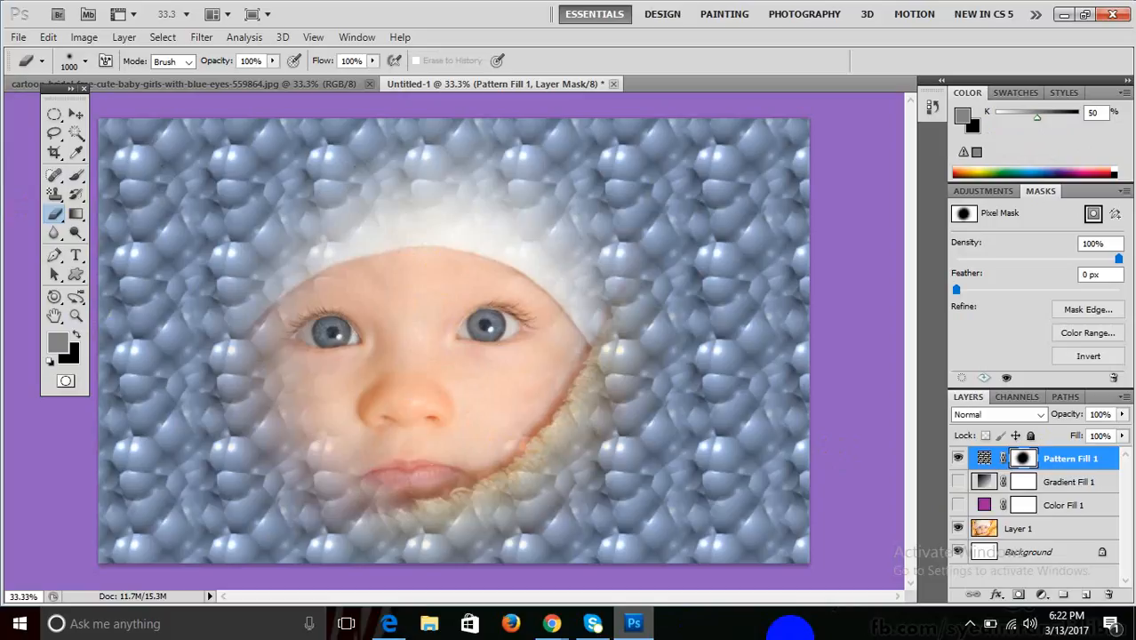
- Undo the face erasing and the pattern fill layer, and redo both
left_click(1024, 458)
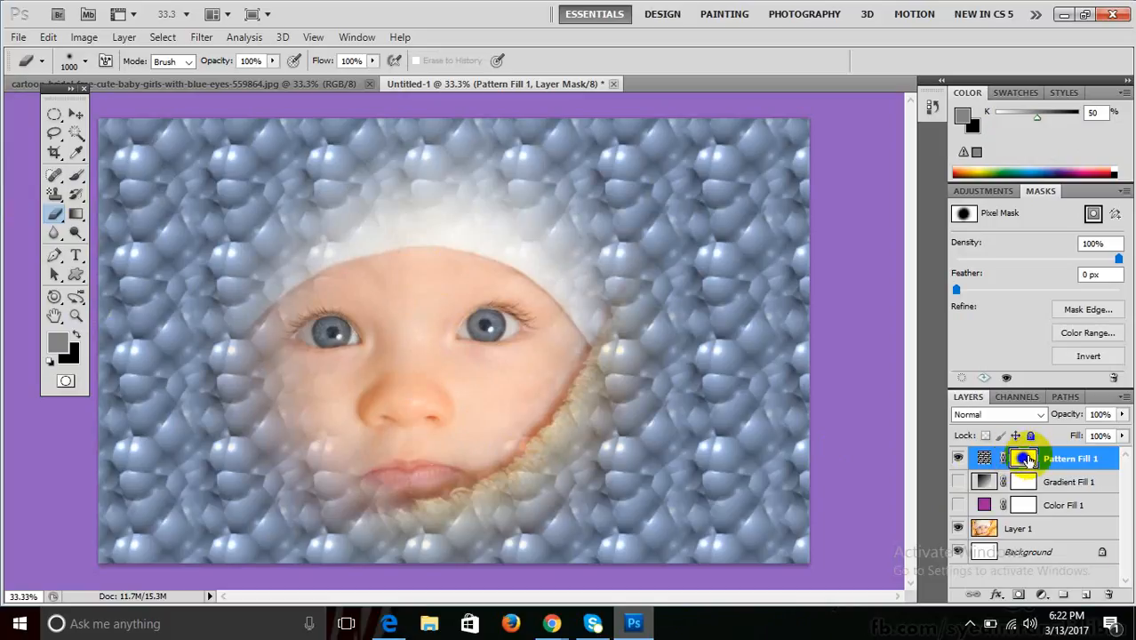
key("ctrl+alt+z")
key("ctrl+alt+z")
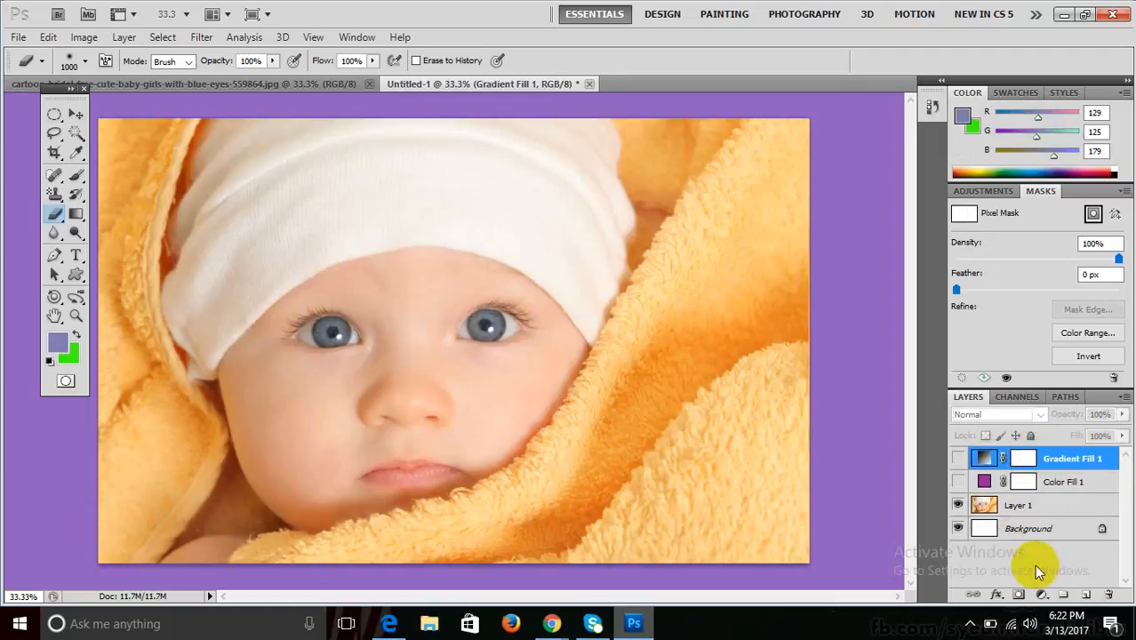
key("ctrl+shift+z")
key("ctrl+shift+z")
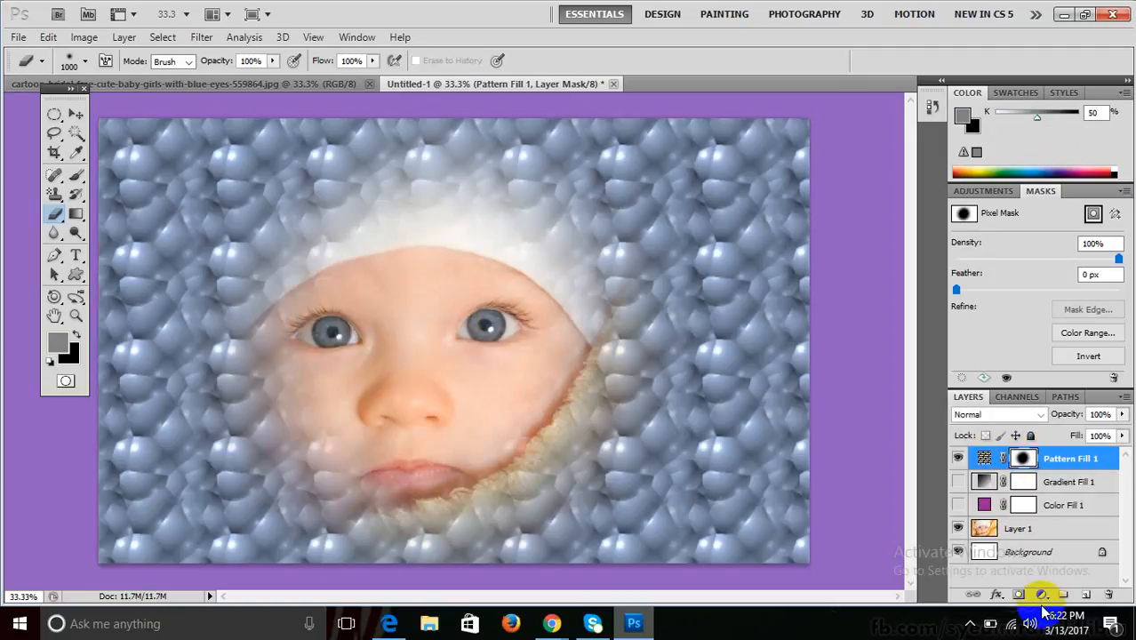
- Hide the Pattern Fill 1 layer and add a Hue/Saturation adjustment layer with Hue set to +180
left_click(957, 457)
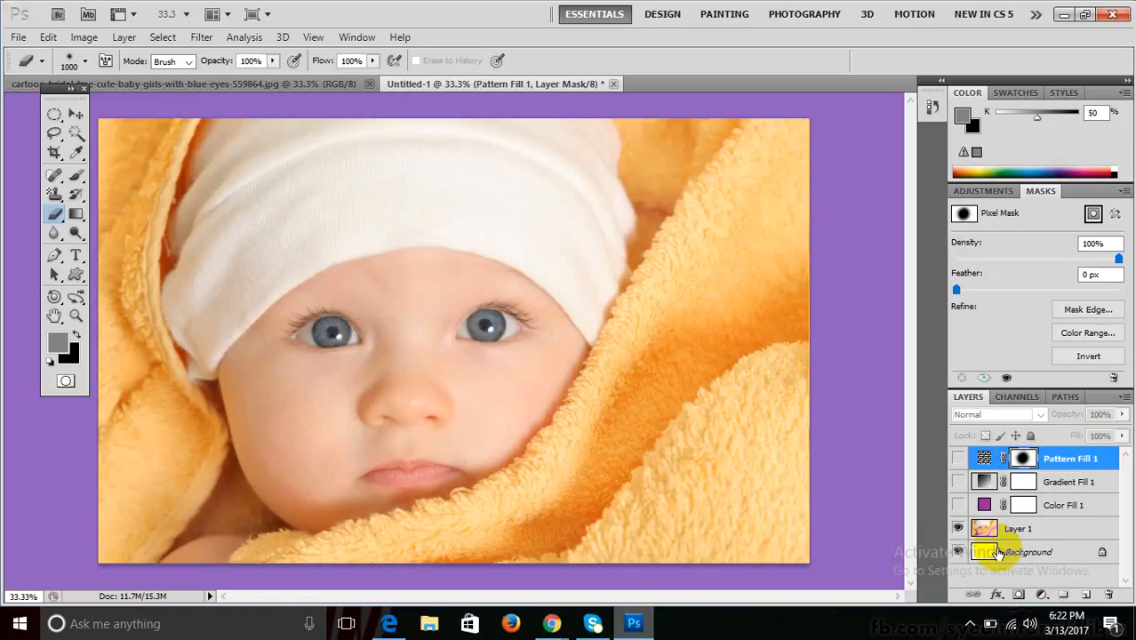
left_click(1039, 595)
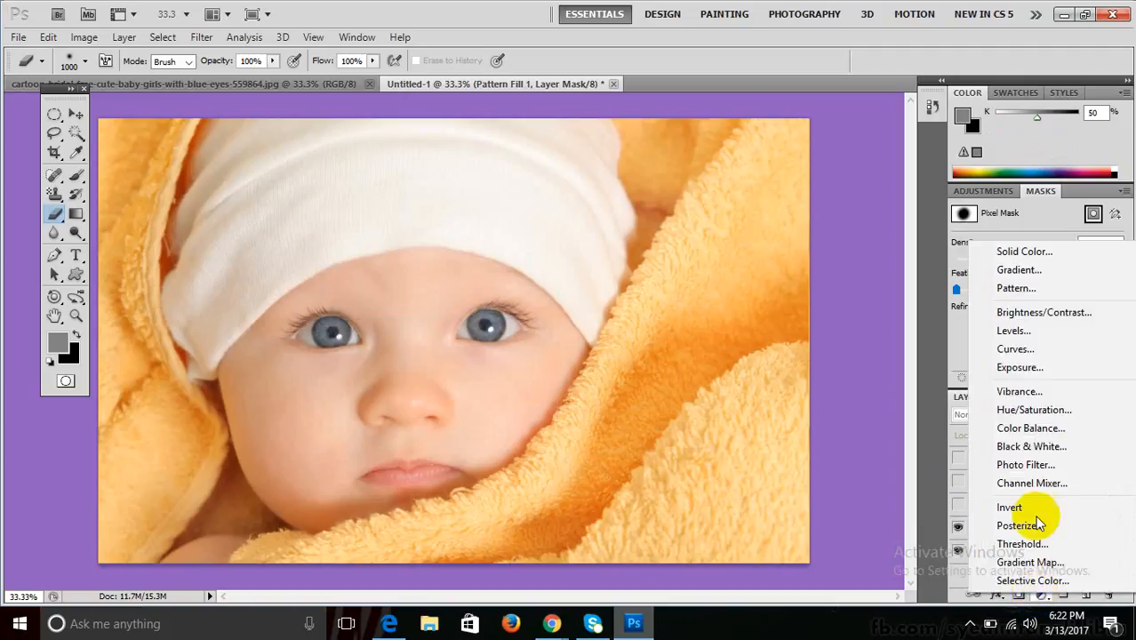
left_click(1026, 411)
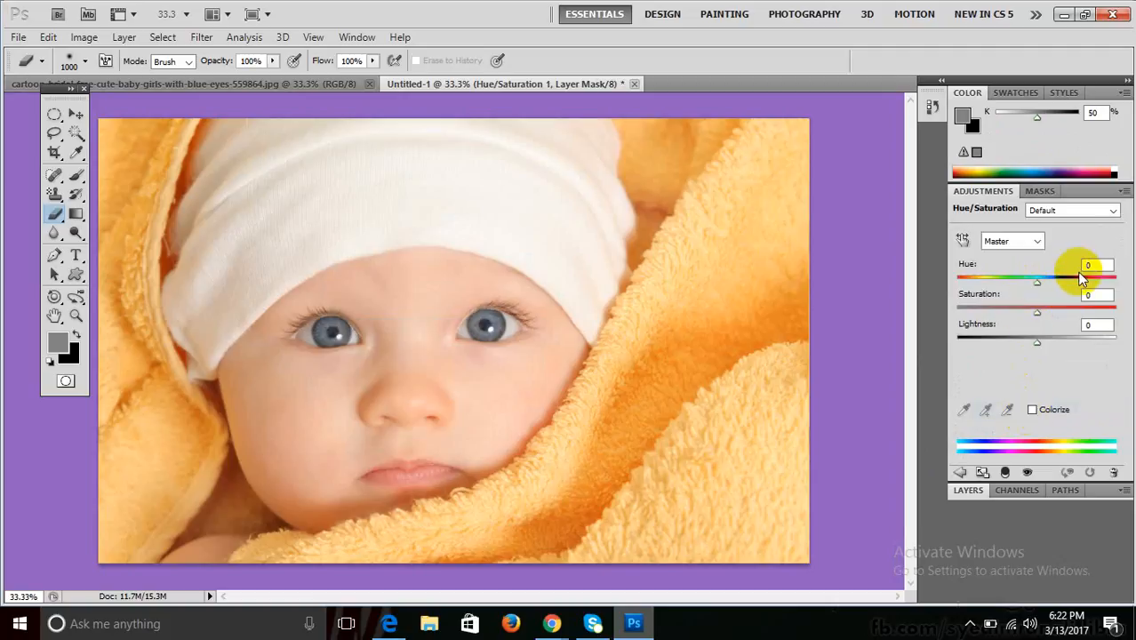
left_click_drag(1036, 282, 1117, 285)
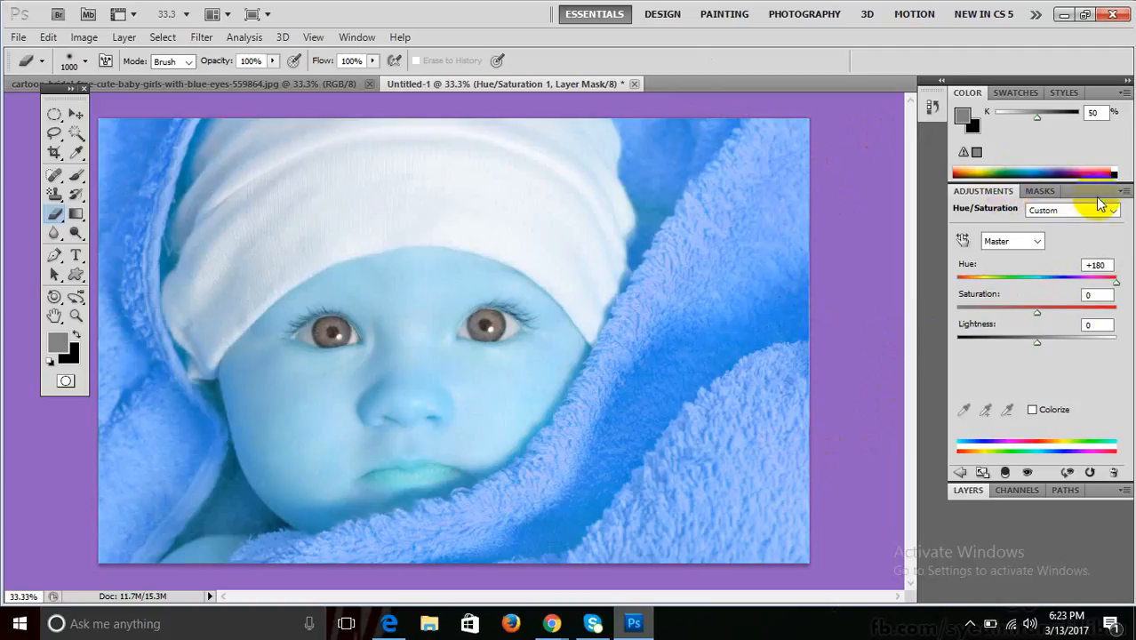
- Detach the Hue/Saturation settings from the dock so they float separately from the layer list
left_click_drag(1099, 196, 1098, 270)
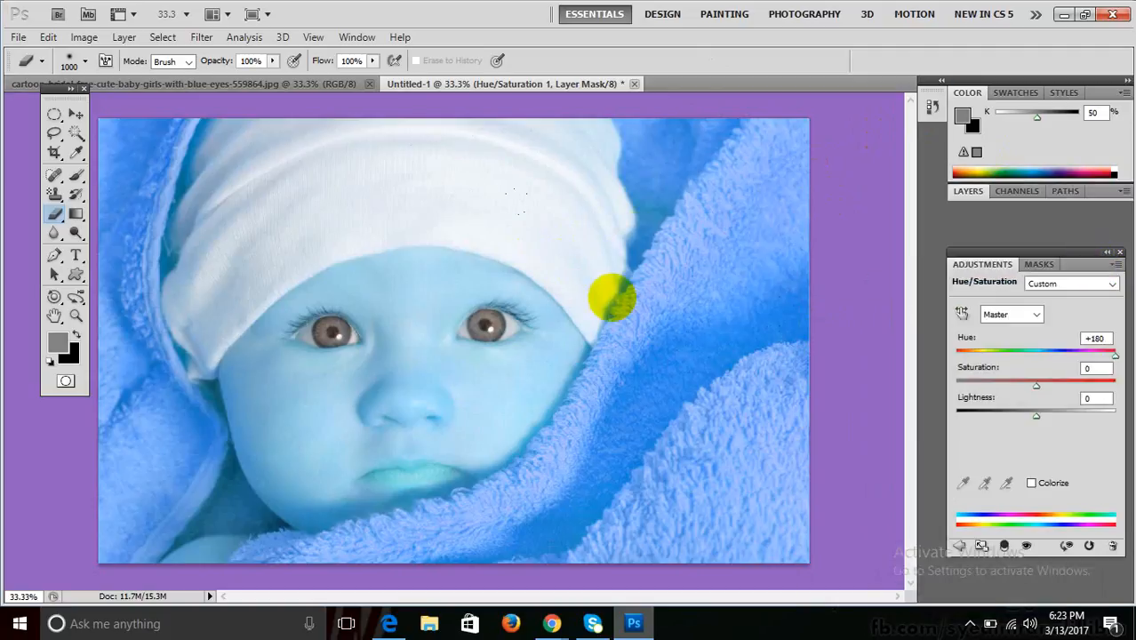
- Uncover the full layer list beside the floating Hue/Saturation settings and set the adjustment's Hue to -85
key("shift+t")
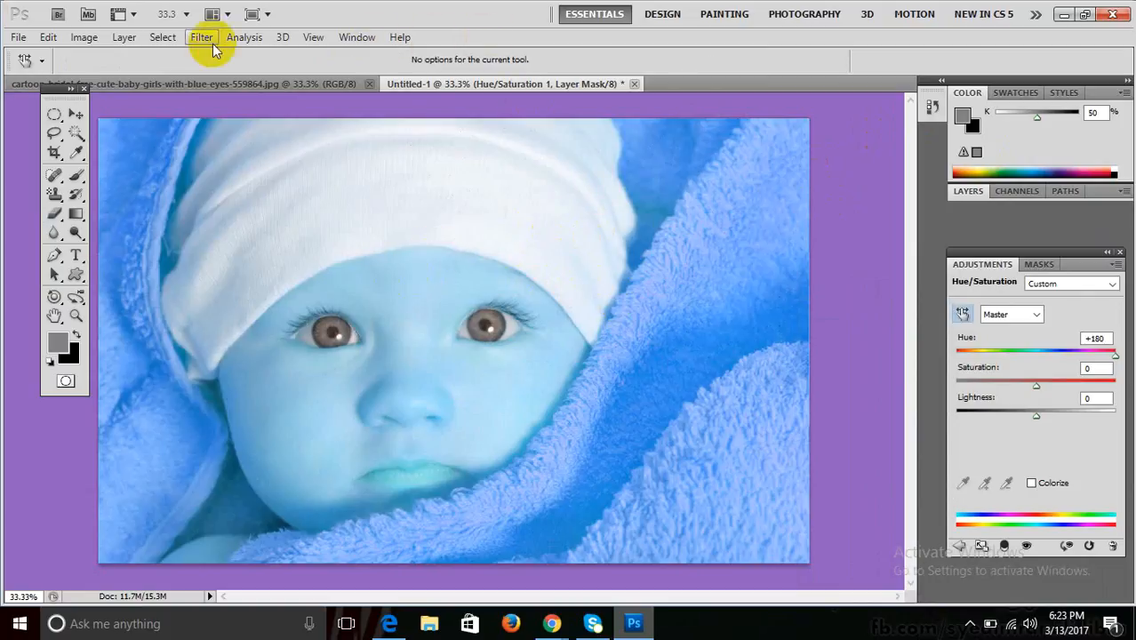
left_click(280, 36)
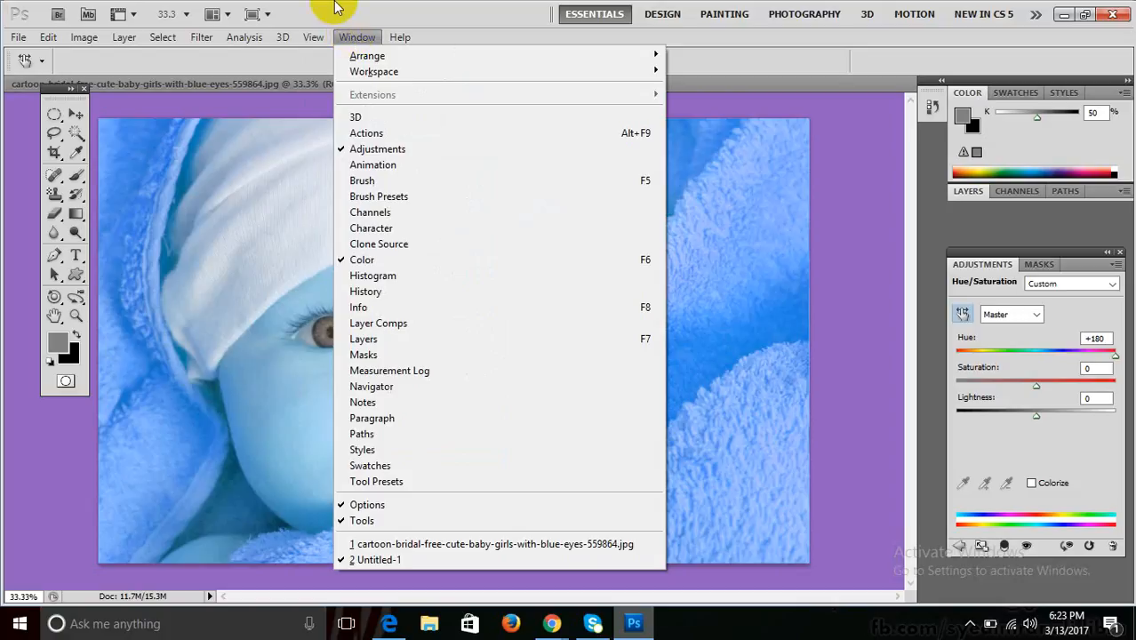
left_click(336, 7)
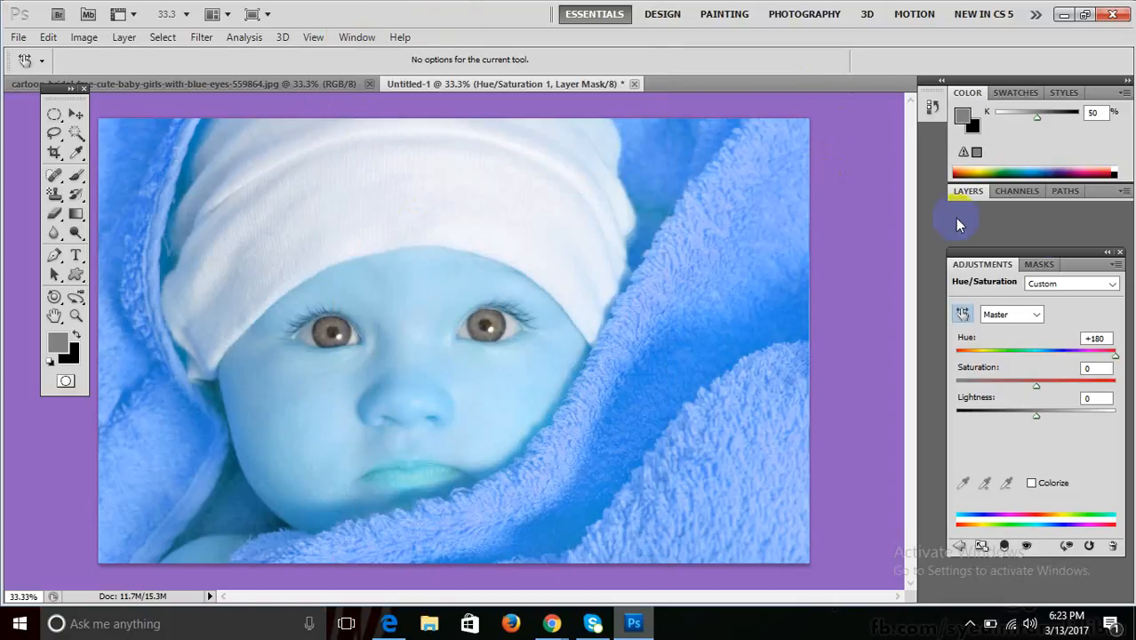
left_click(980, 194)
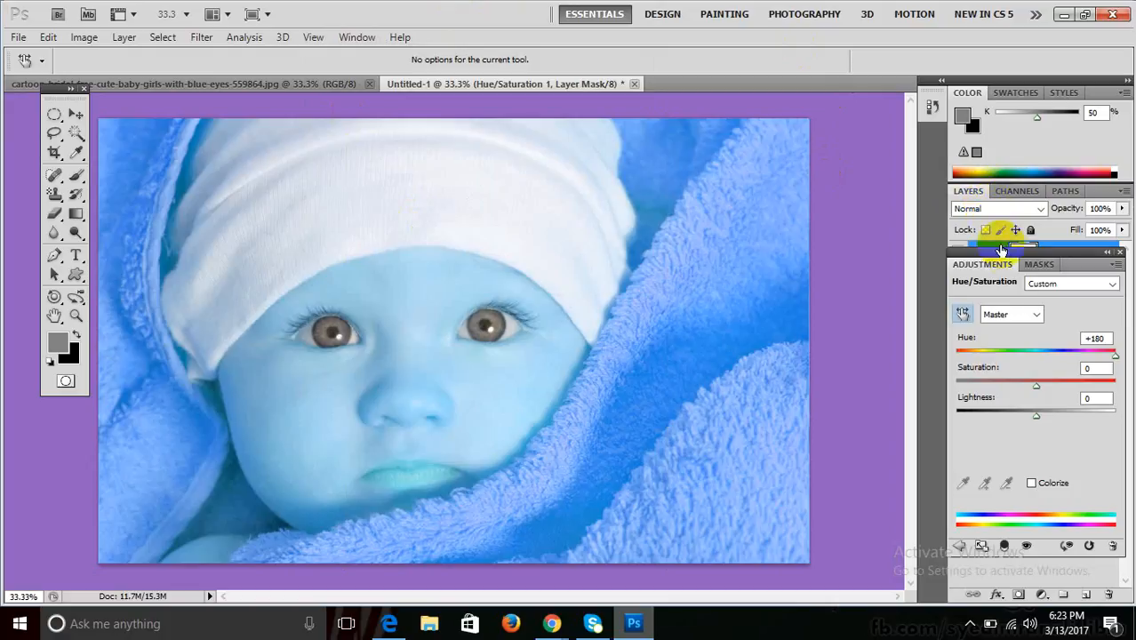
left_click_drag(1021, 257, 809, 271)
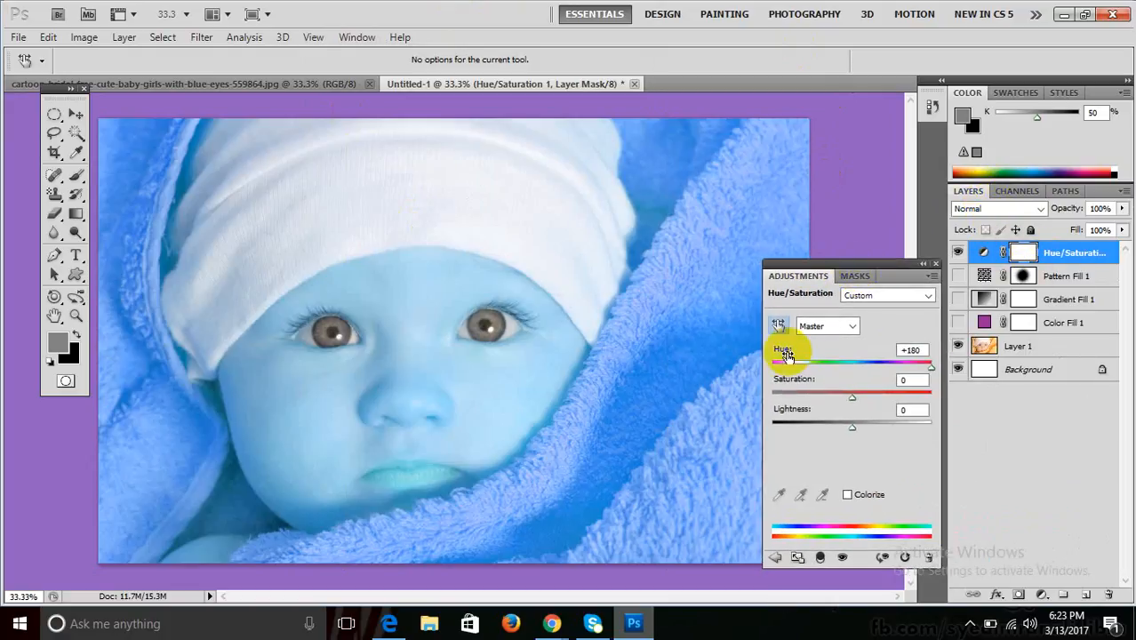
left_click_drag(930, 367, 804, 360)
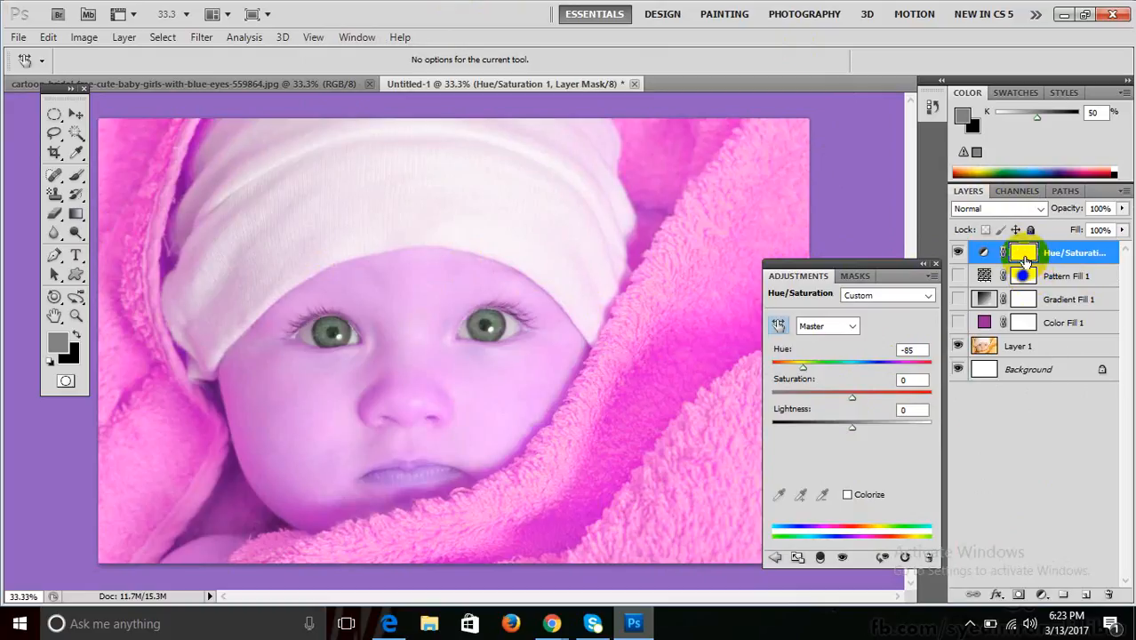
- Try erasing the Hue/Saturation mask over the baby's face with the 1000 px Eraser, and undo it
left_click(54, 214)
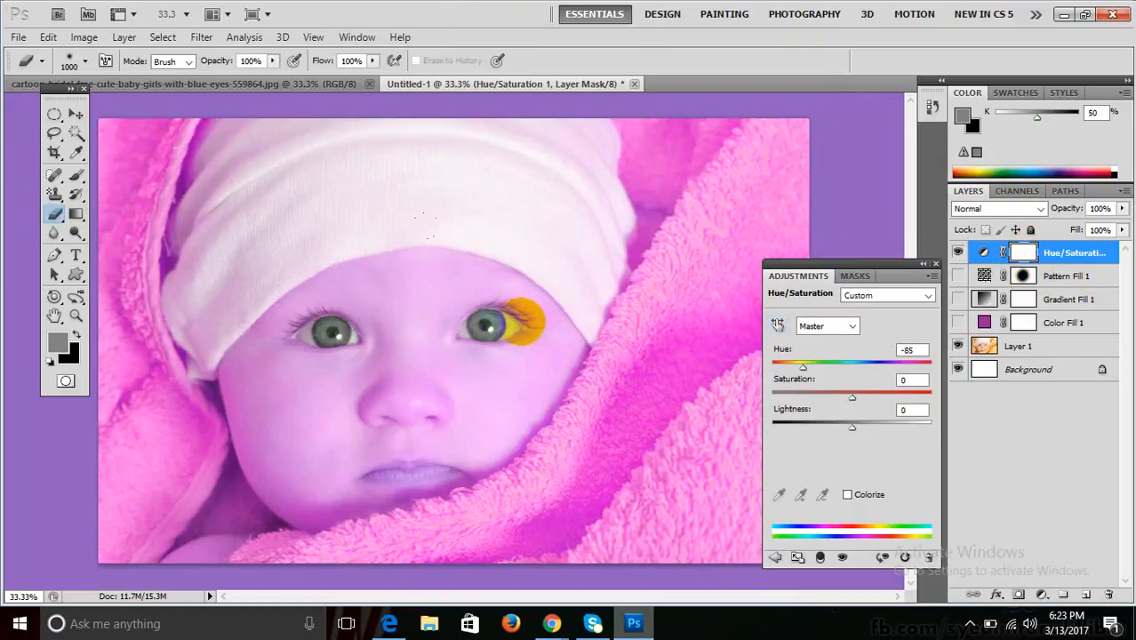
mouse_move(522, 322)
left_mouse_down()
mouse_move(404, 280)
mouse_move(331, 307)
mouse_move(466, 391)
mouse_move(510, 292)
mouse_move(356, 293)
left_mouse_up()
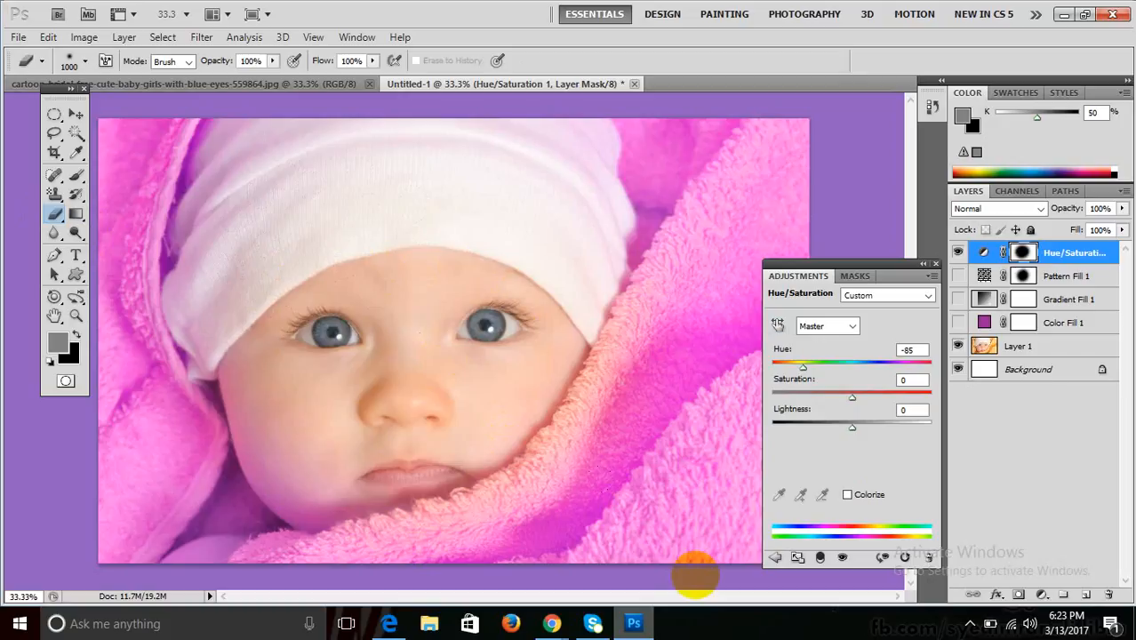
key("ctrl+z")
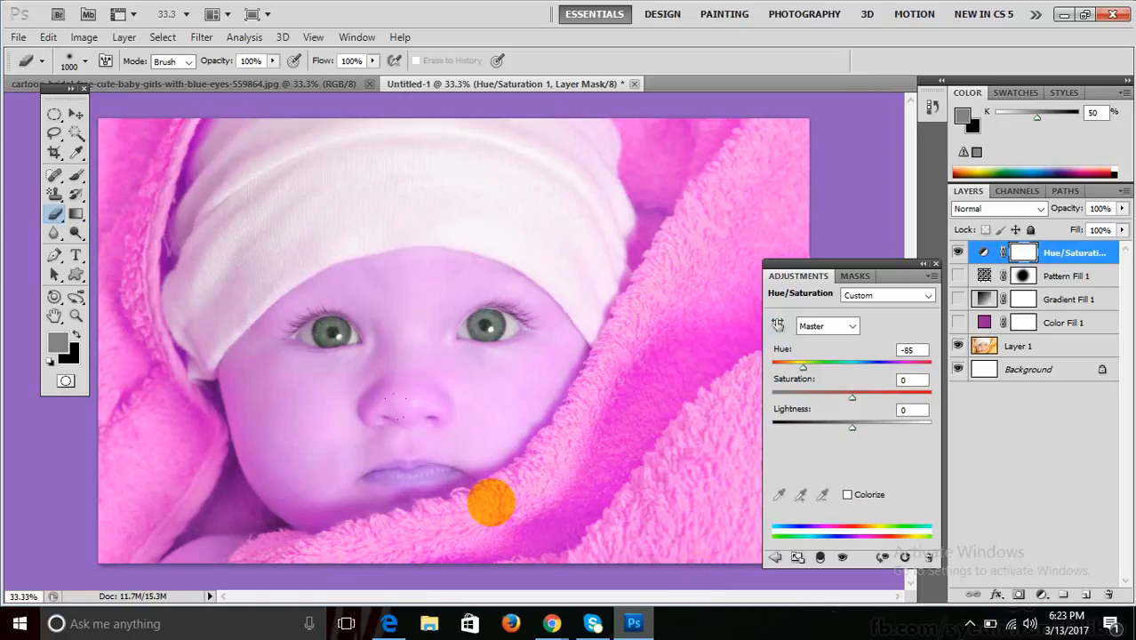
left_click(55, 216)
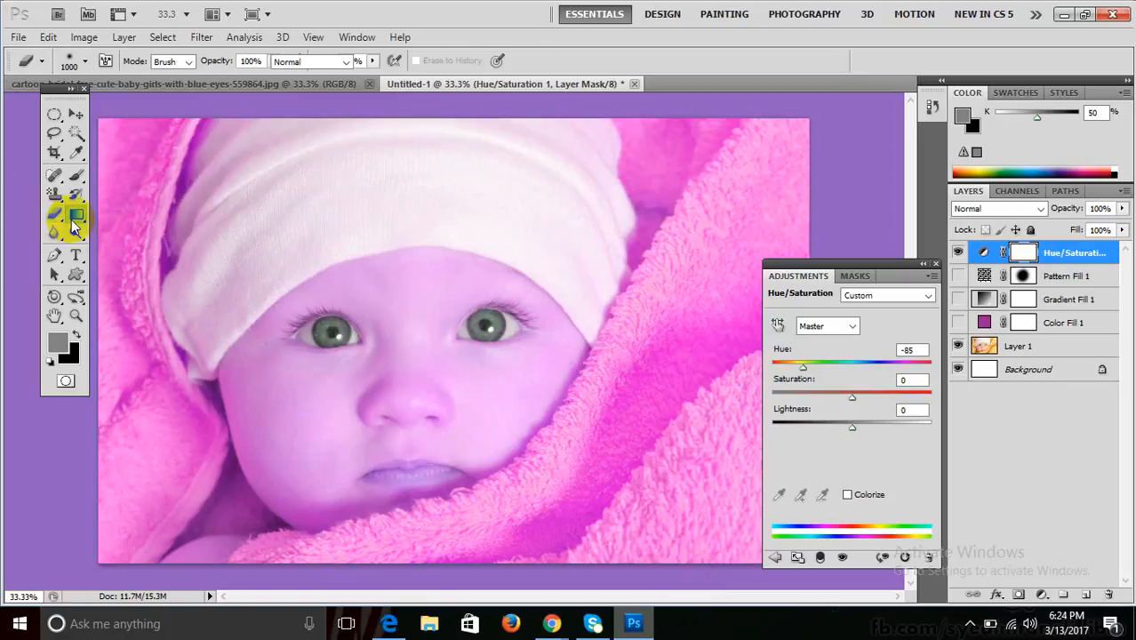
- Try diagonal diamond gradients across the Hue/Saturation mask with the Gradient tool, undoing each one
left_click(76, 215)
left_click_drag(473, 237, 158, 509)
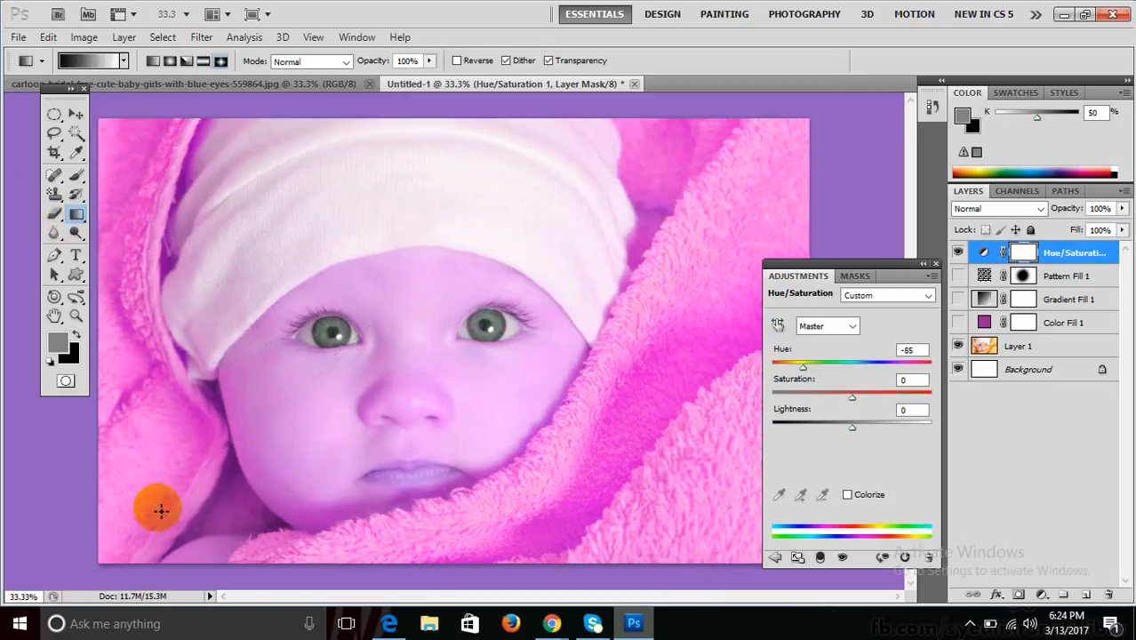
key("ctrl+z")
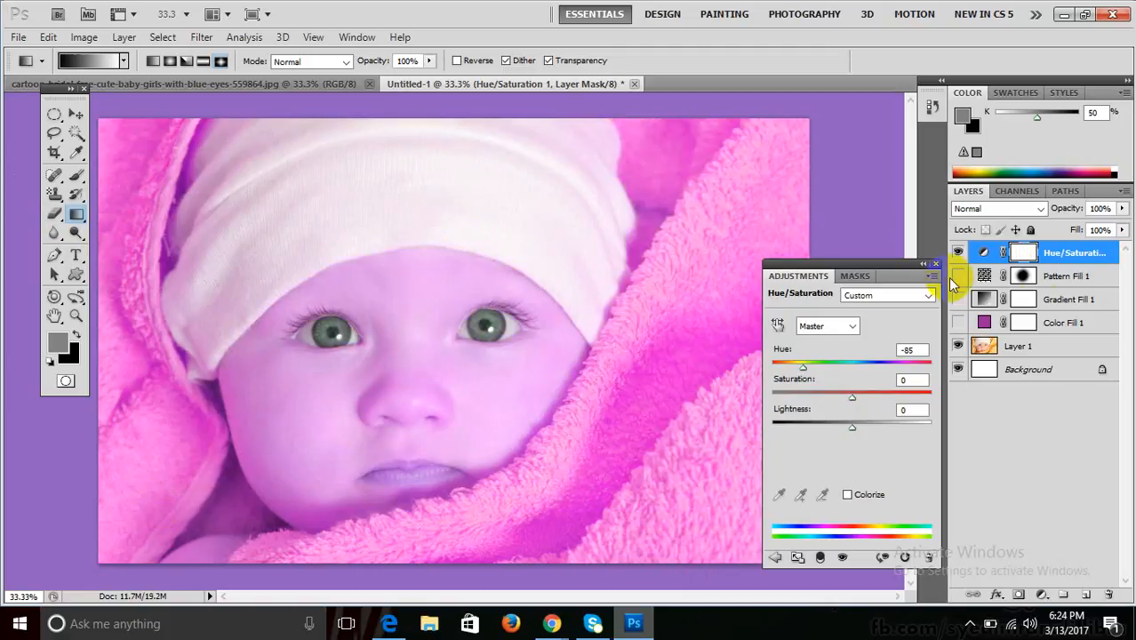
left_click(1042, 255)
double_click(1038, 253)
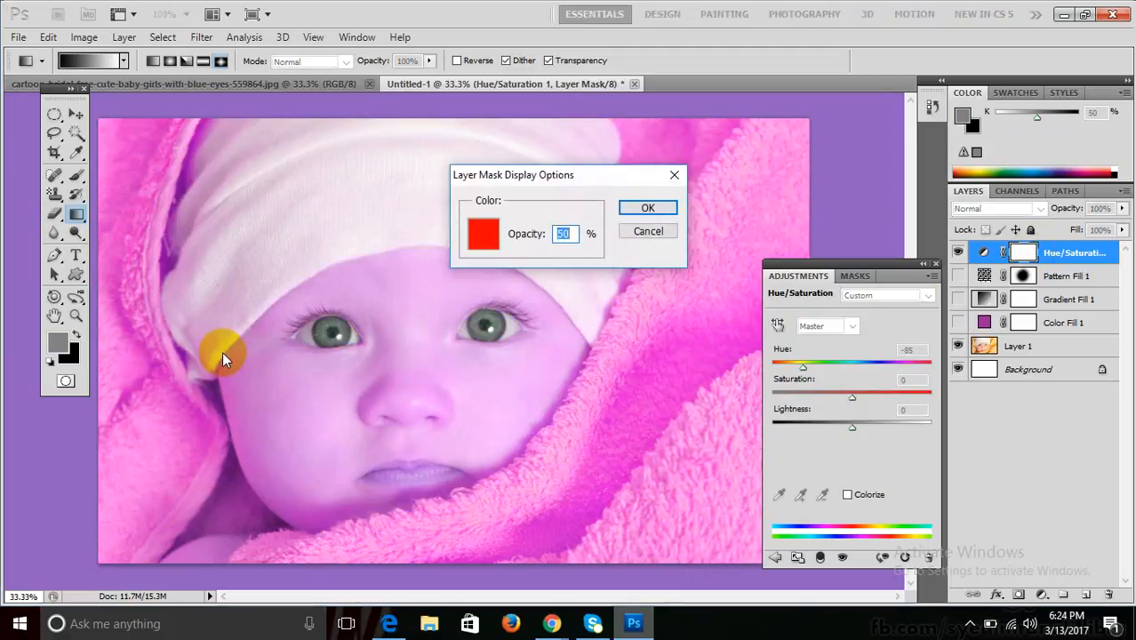
left_click(647, 232)
left_click_drag(537, 260, 34, 633)
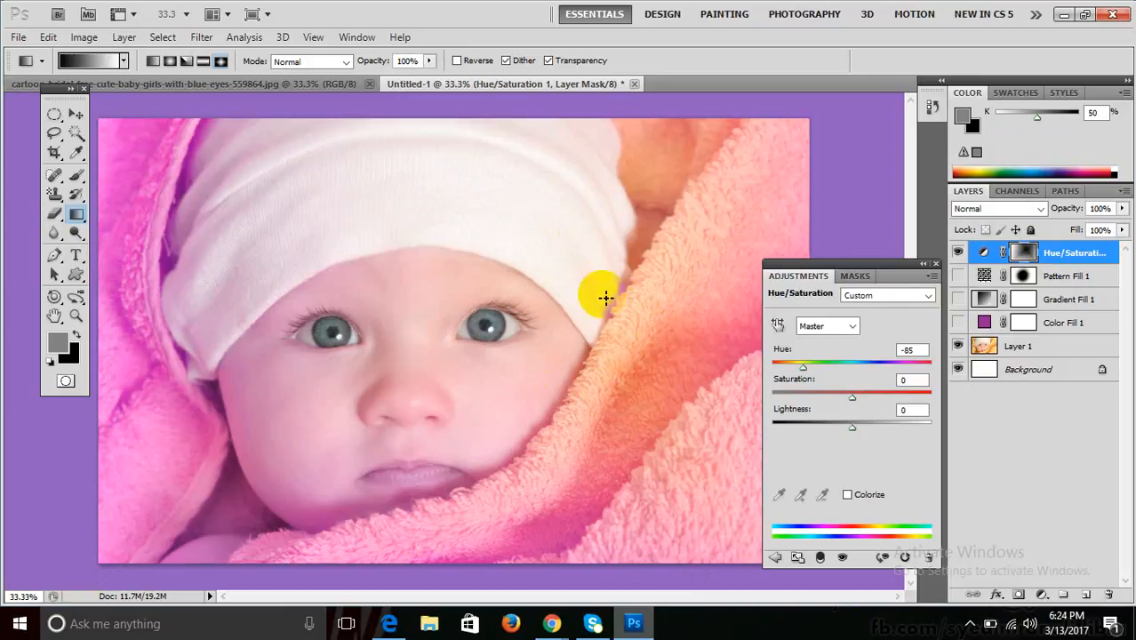
key("ctrl+z")
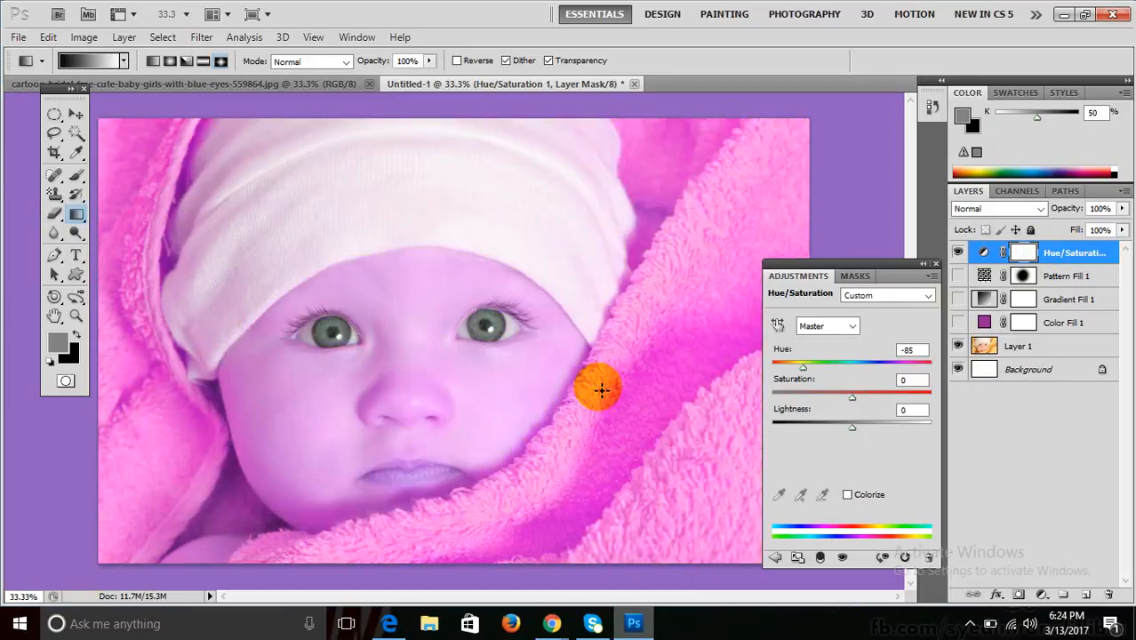
- Hide the Hue/Saturation layer and add a Photo Filter adjustment layer using Cooling Filter (LBB) at 84% density
left_click(959, 254)
left_click(1043, 596)
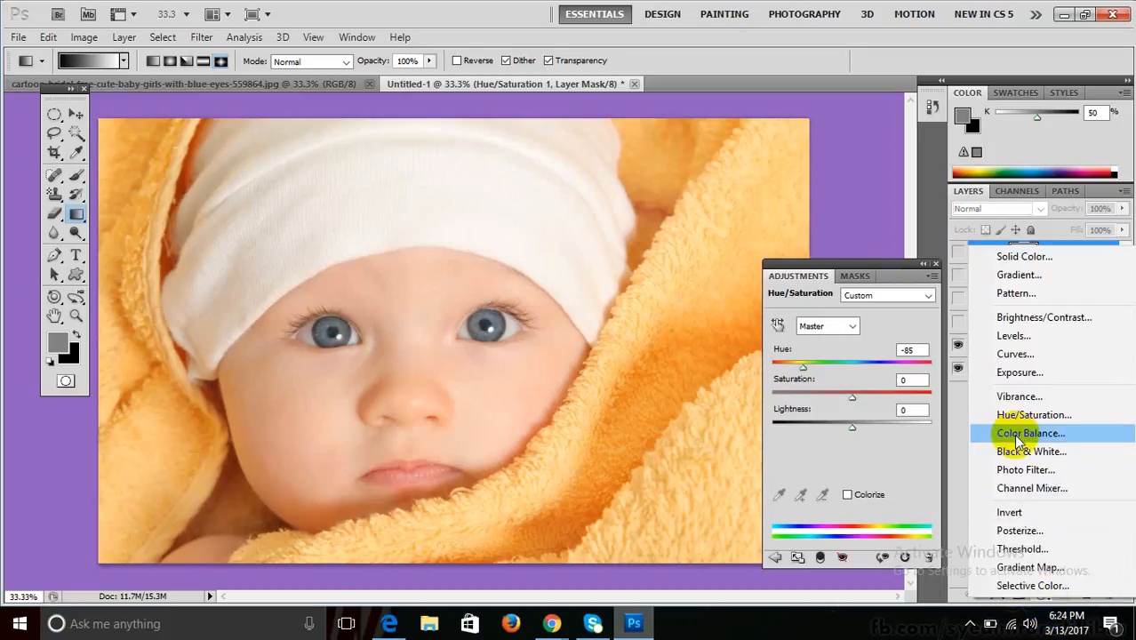
left_click(1022, 474)
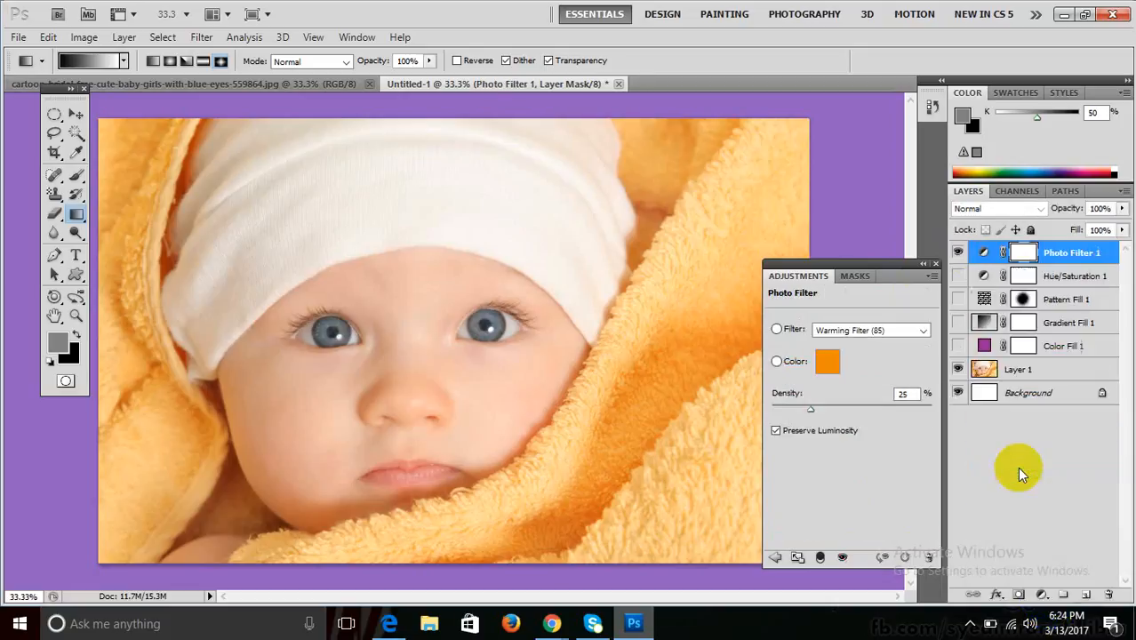
left_click(845, 331)
left_click(860, 400)
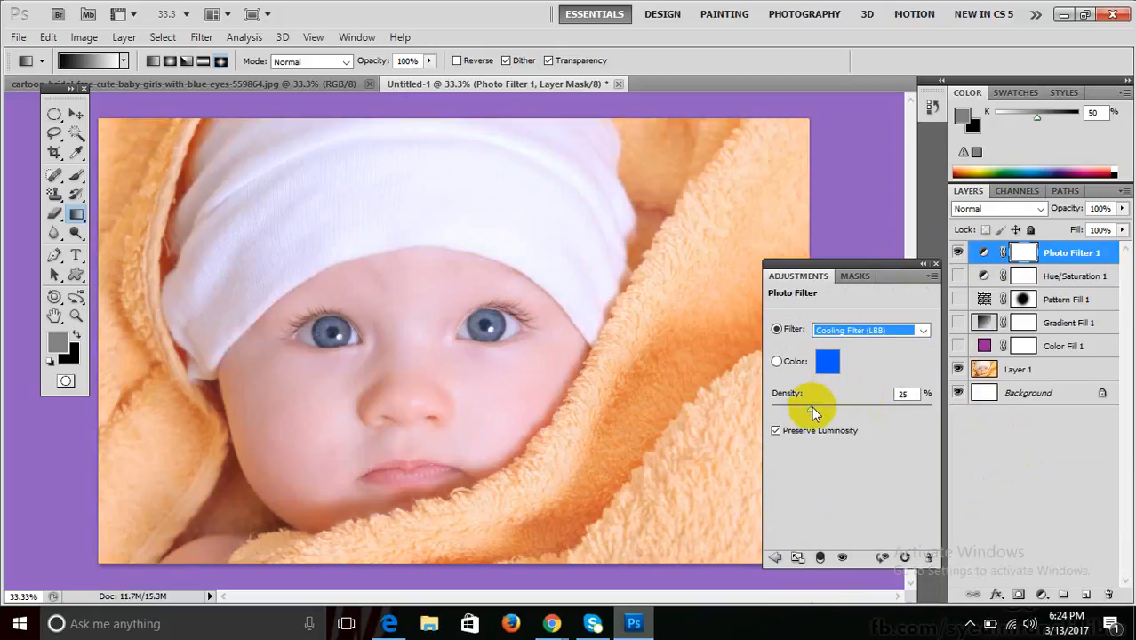
left_click_drag(882, 411, 906, 413)
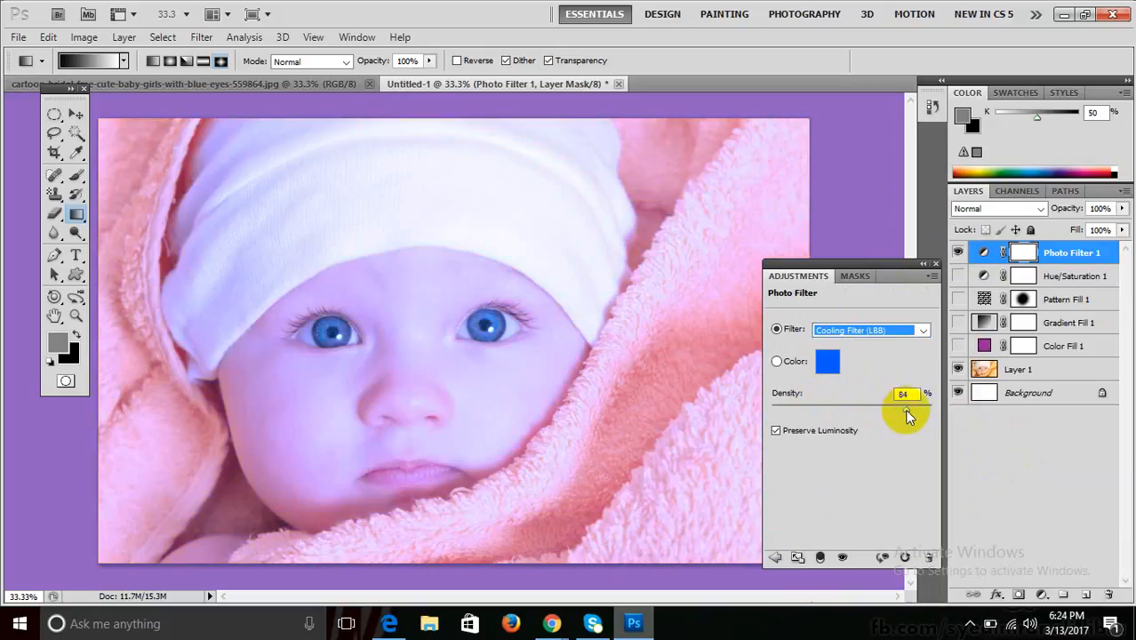
- Switch the Photo Filter to the custom colour #005af5 and erase its mask over the baby's face with the 1000 px Eraser
left_click(776, 361)
left_click(824, 362)
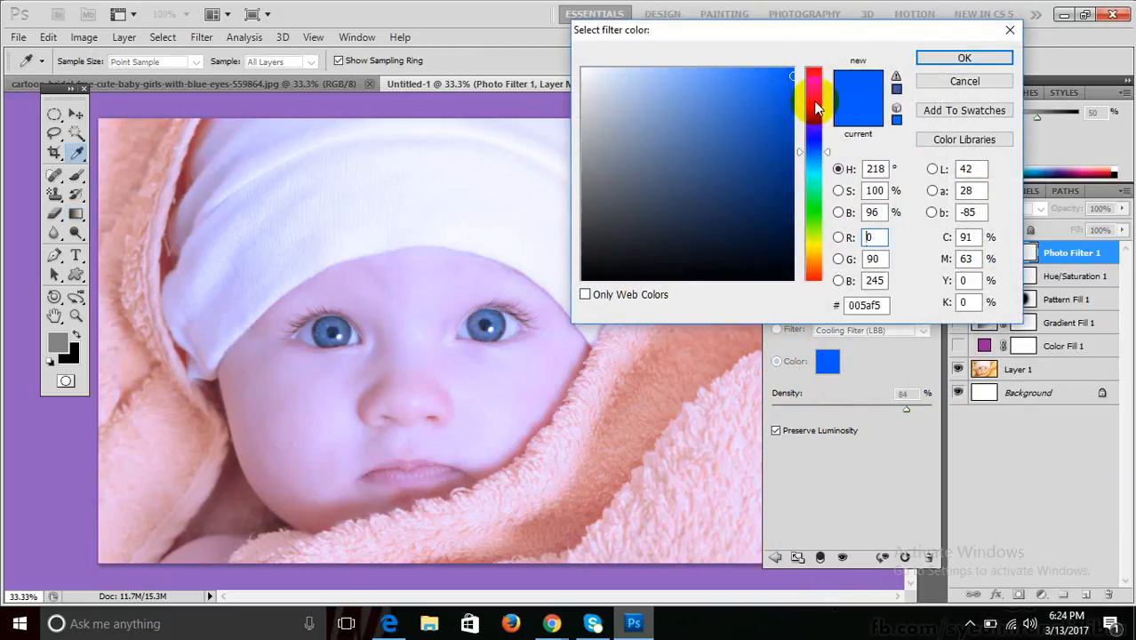
left_click(944, 64)
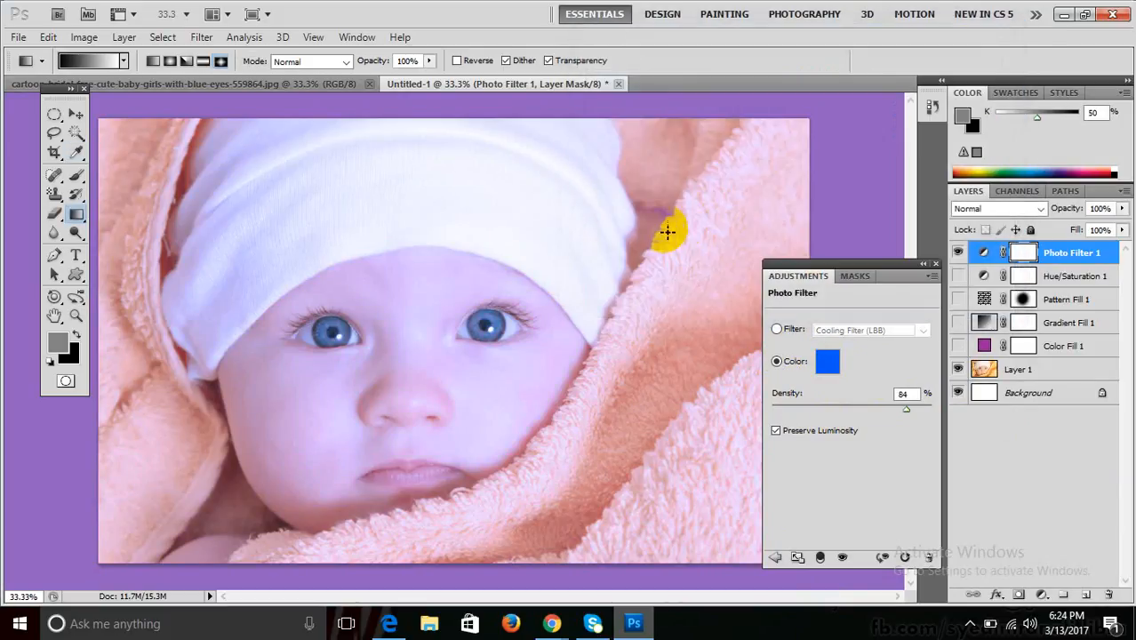
left_click(56, 215)
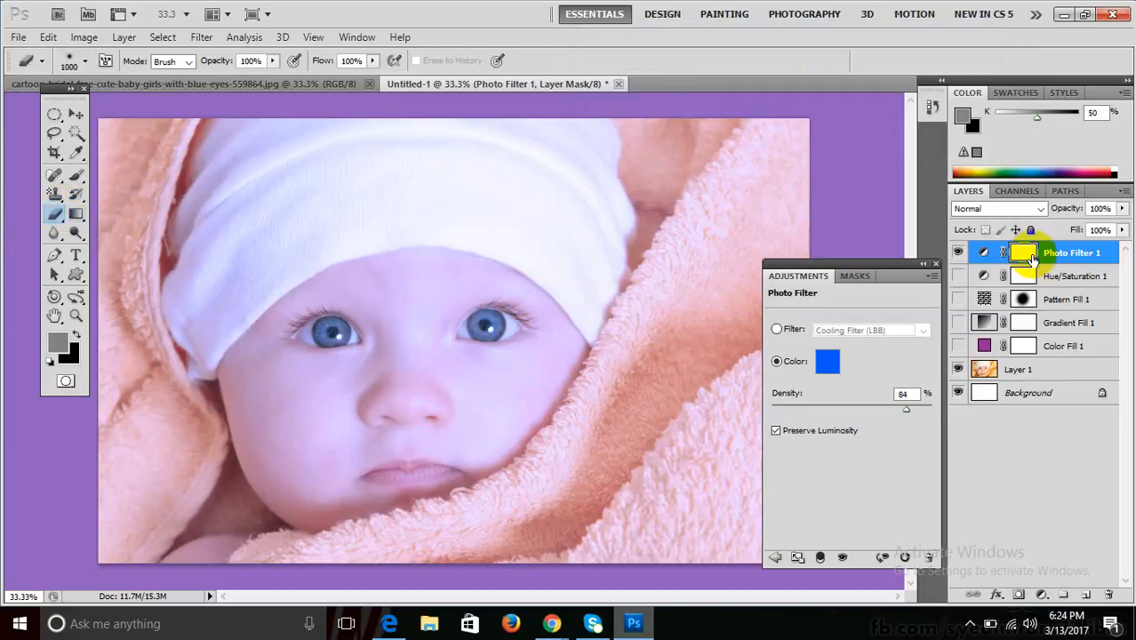
mouse_move(460, 359)
left_mouse_down()
mouse_move(464, 319)
mouse_move(366, 334)
mouse_move(500, 301)
mouse_move(409, 309)
left_mouse_up()
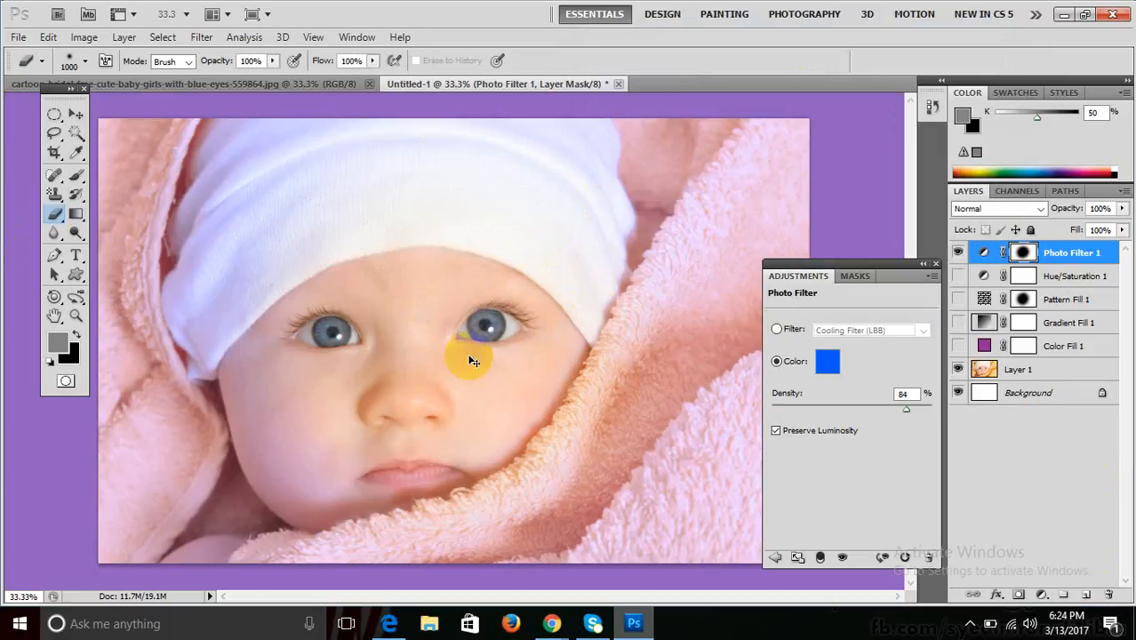
- Hide the Photo Filter 1 layer and add an Invert adjustment layer above it
left_click(957, 252)
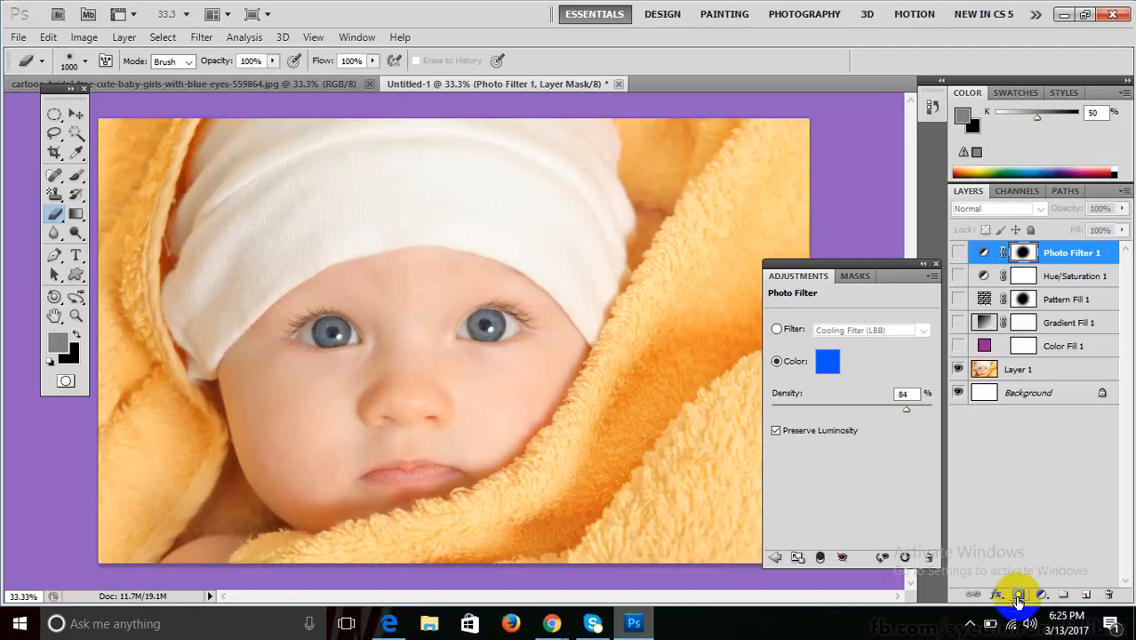
left_click(1040, 595)
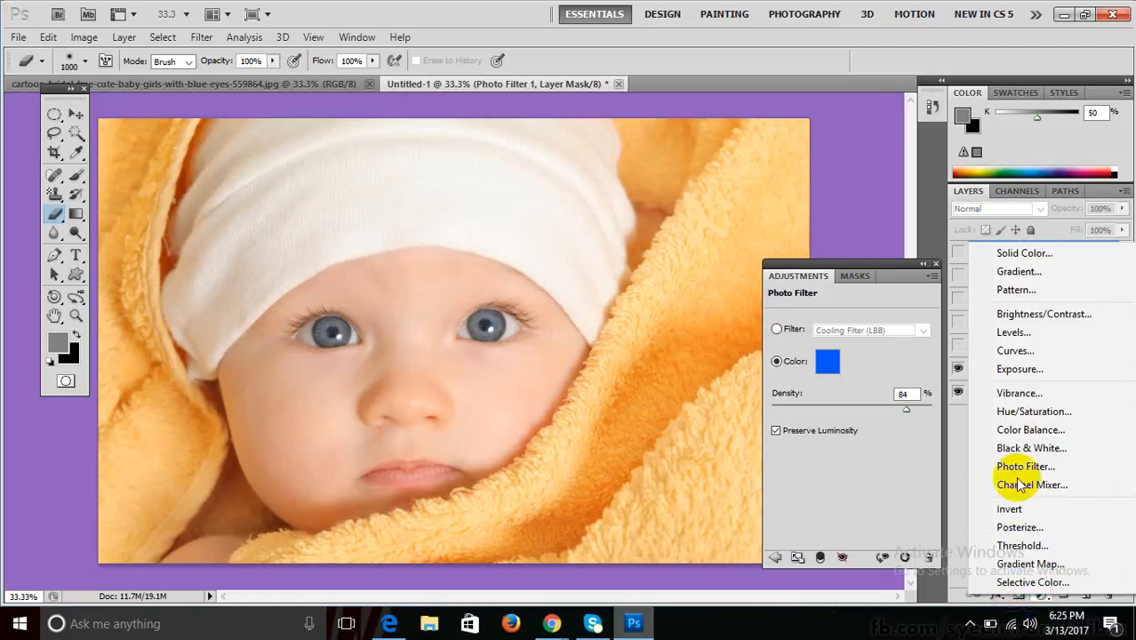
left_click(1013, 510)
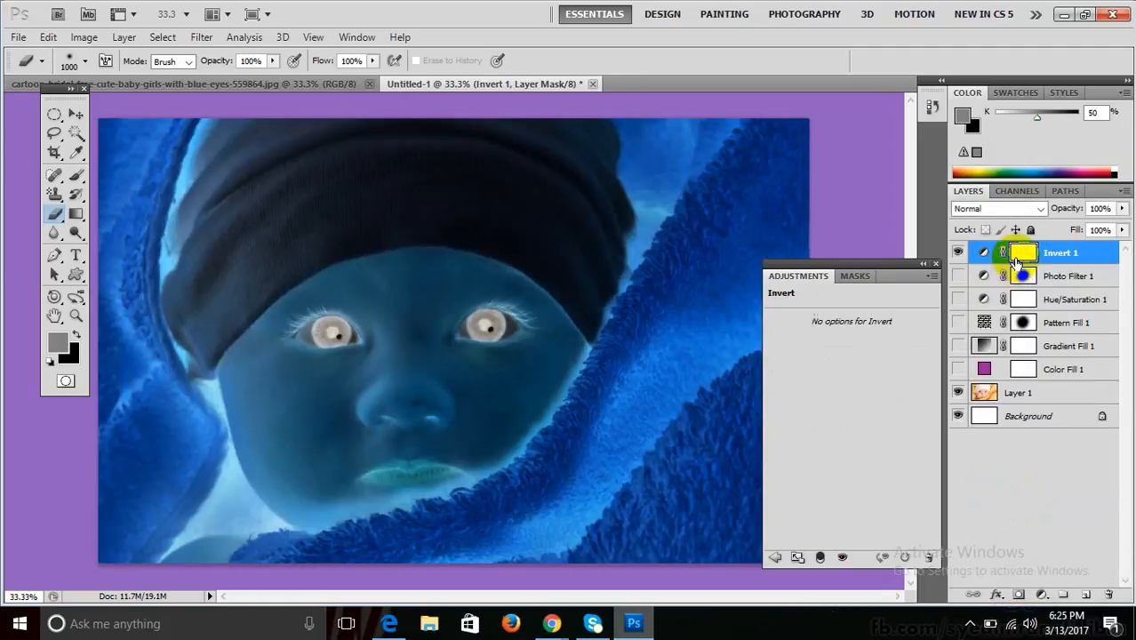
- Try erasing the Invert 1 mask in broad strokes across the photo and lowering the layer's opacity to 84%
mouse_move(341, 223)
left_mouse_down()
mouse_move(446, 178)
mouse_move(388, 204)
mouse_move(382, 450)
mouse_move(482, 575)
left_mouse_up()
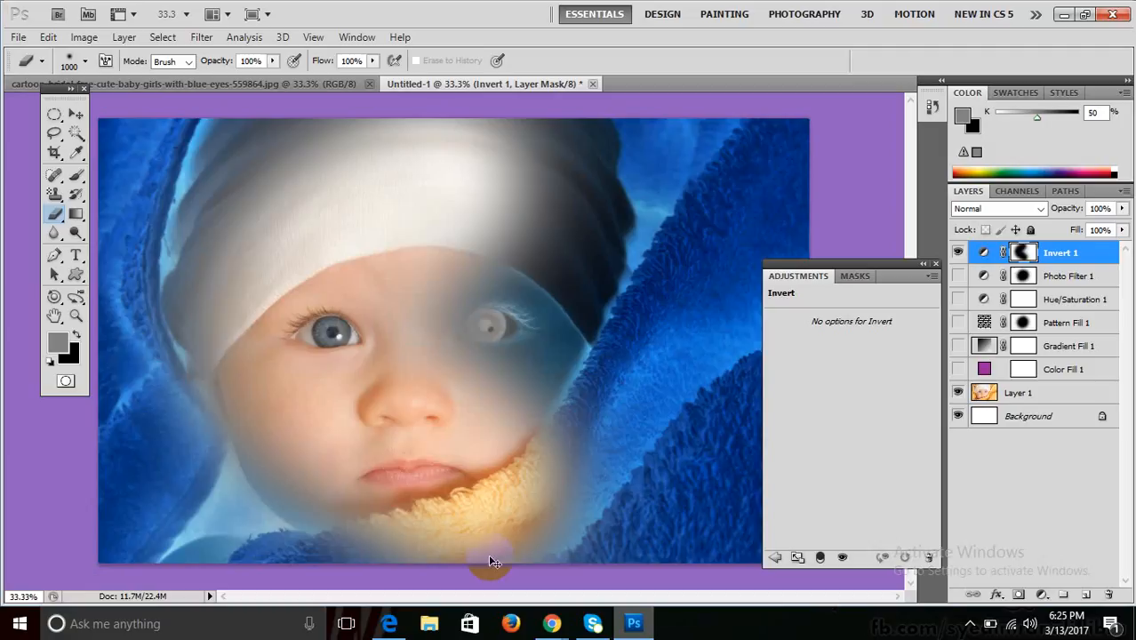
key("ctrl+z")
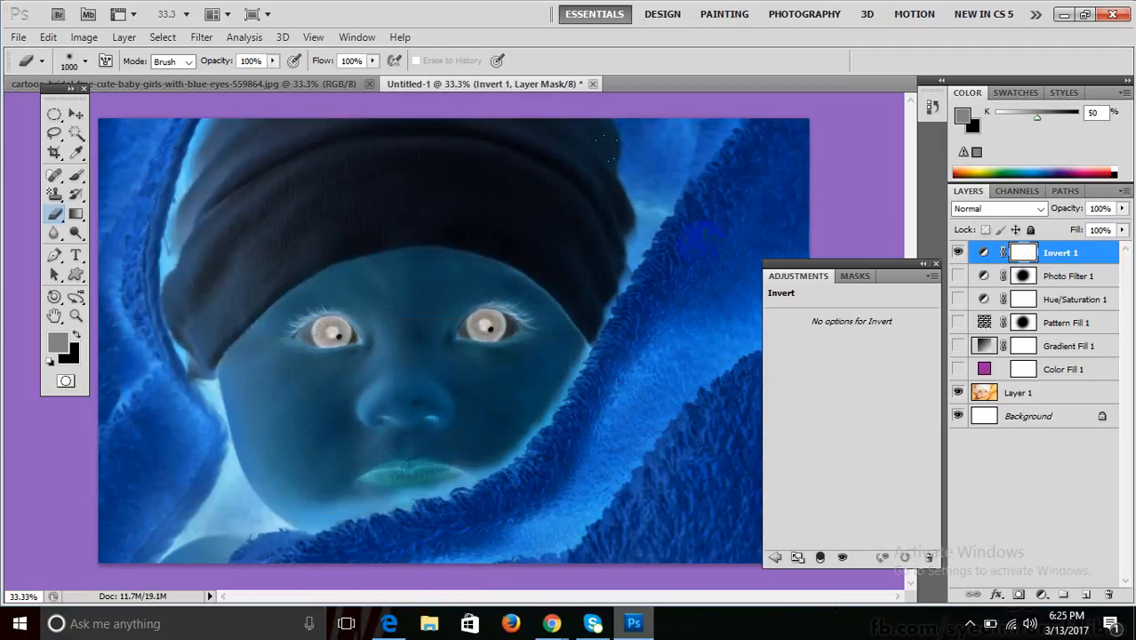
mouse_move(702, 242)
left_mouse_down()
mouse_move(541, 141)
mouse_move(349, 447)
mouse_move(188, 422)
left_mouse_up()
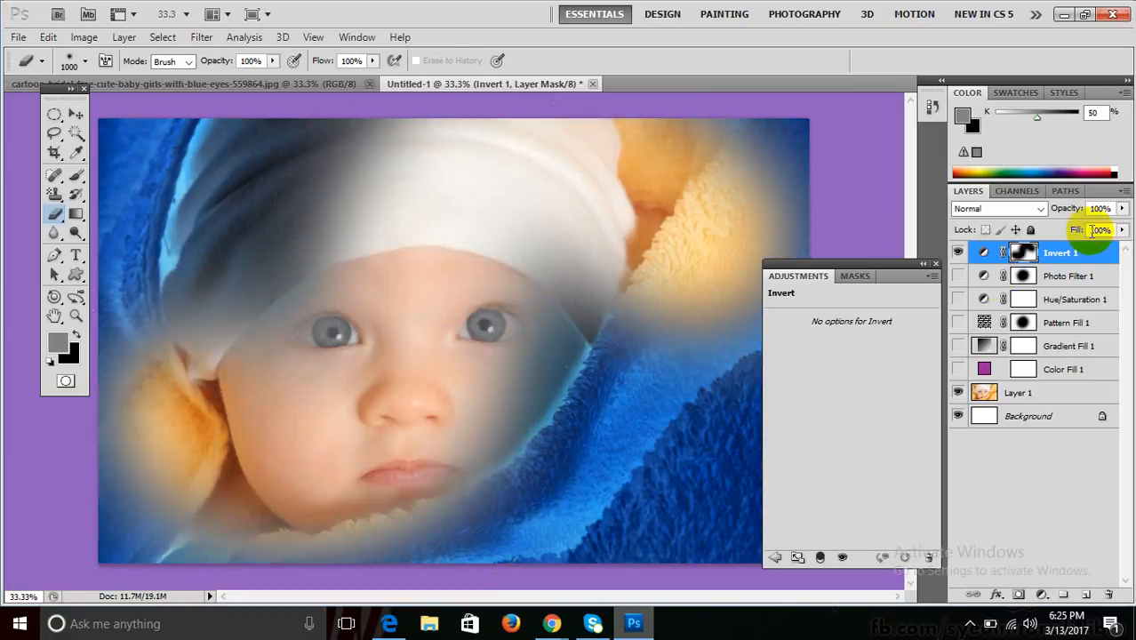
left_click(1121, 210)
mouse_move(1121, 227)
left_mouse_down()
mouse_move(1076, 227)
mouse_move(1111, 233)
left_mouse_up()
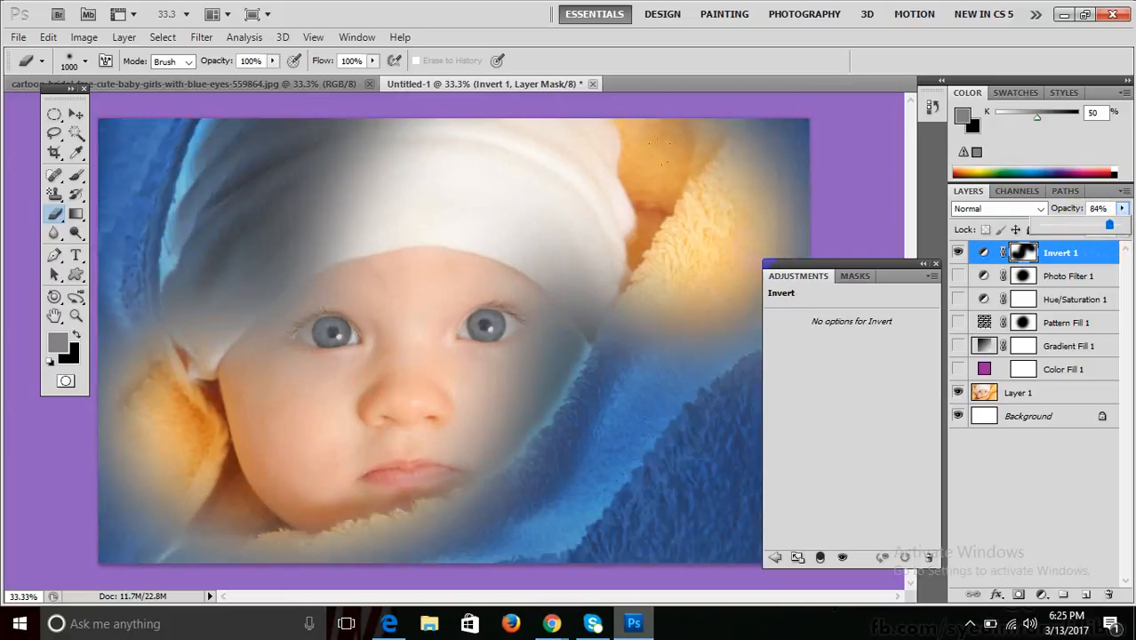
left_click(708, 67)
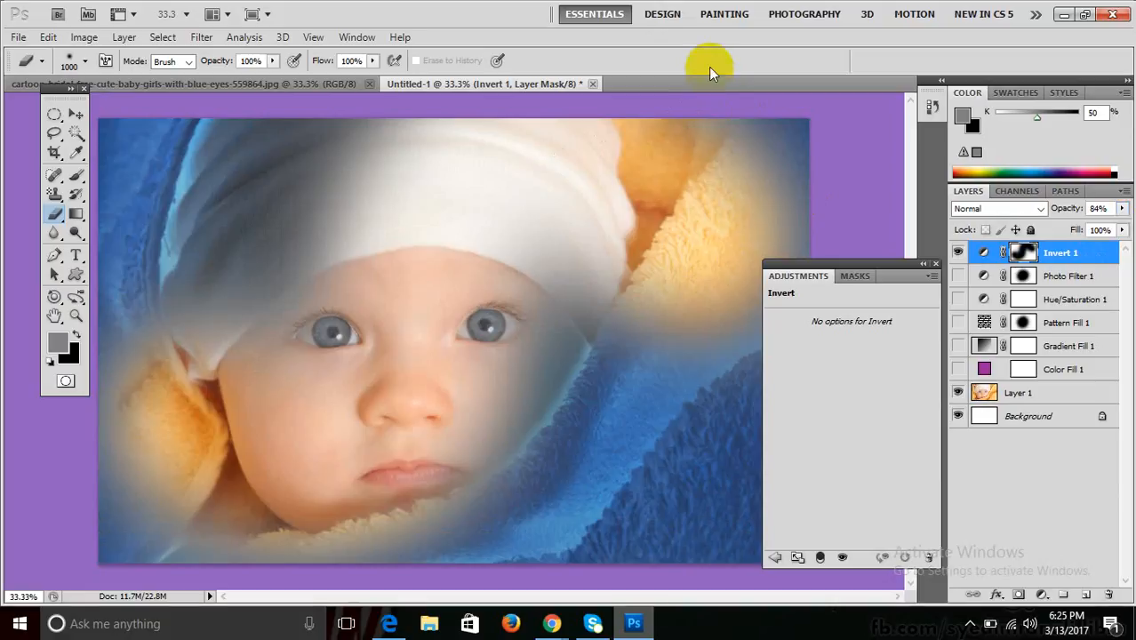
- Step back and forth through the history, ending at the Invert 1 layer with its mask unerased and its opacity change undone
key("ctrl+z")
key("ctrl+alt+z")
key("ctrl+alt+z")
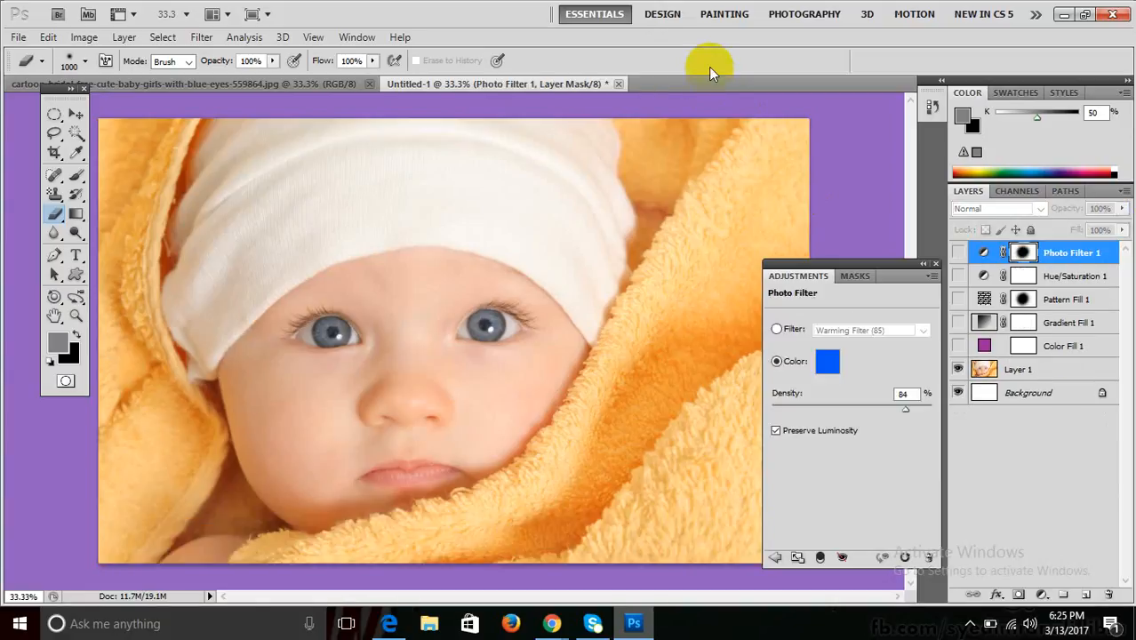
key("ctrl+shift+z")
key("ctrl+shift+z")
key("ctrl+alt+z")
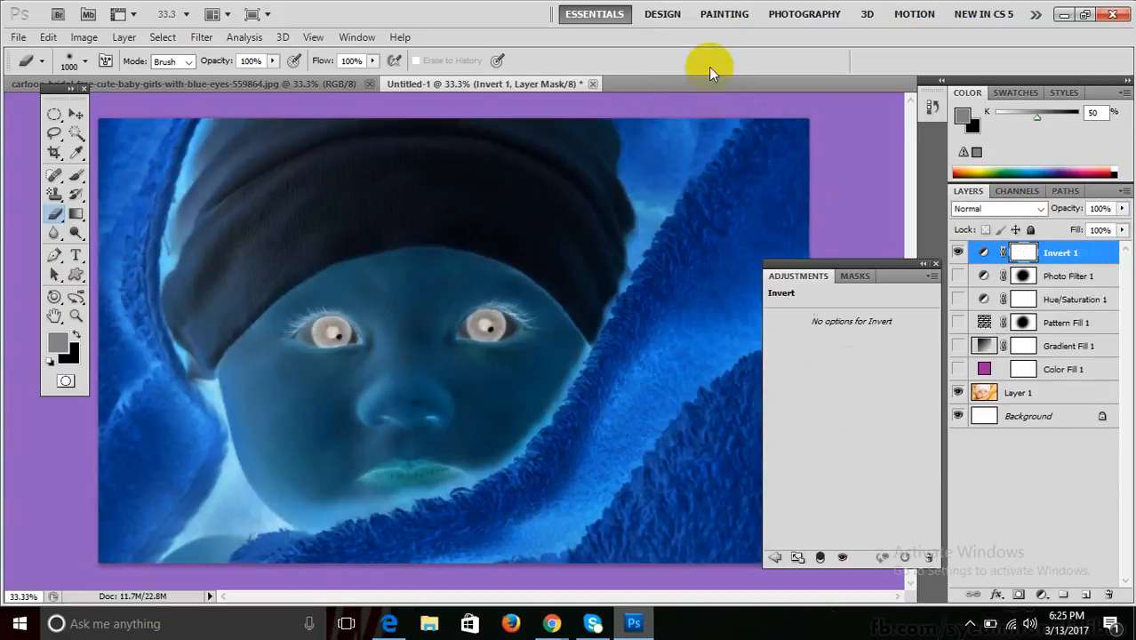
- Hide the Invert 1 layer and add a Gradient Map adjustment layer using the orange-yellow-orange gradient preset
left_click(958, 254)
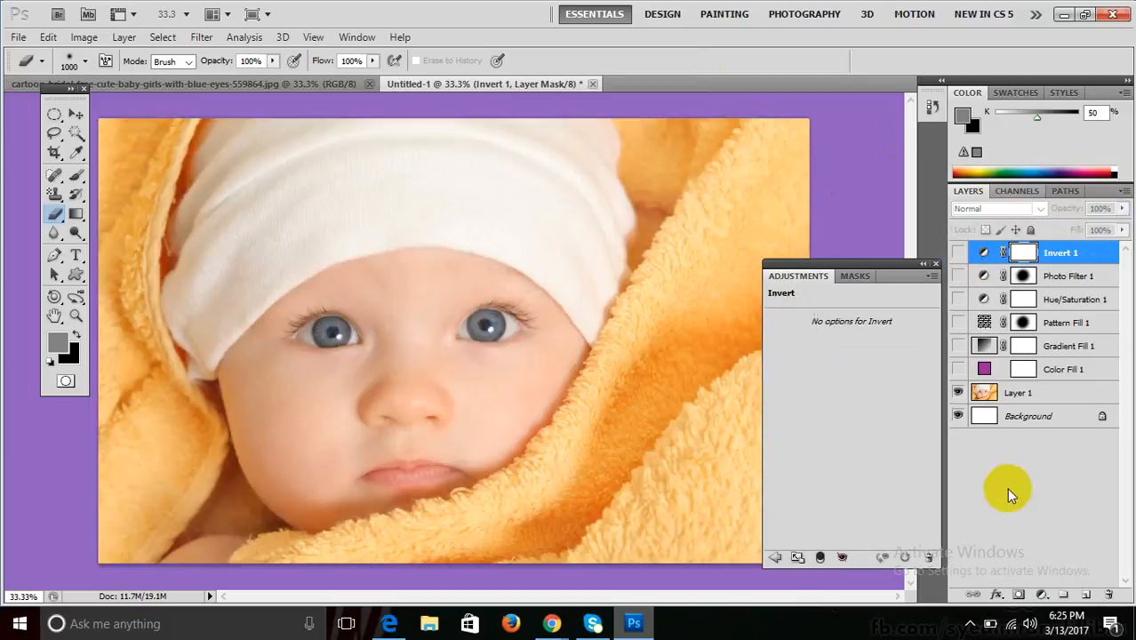
left_click(1045, 594)
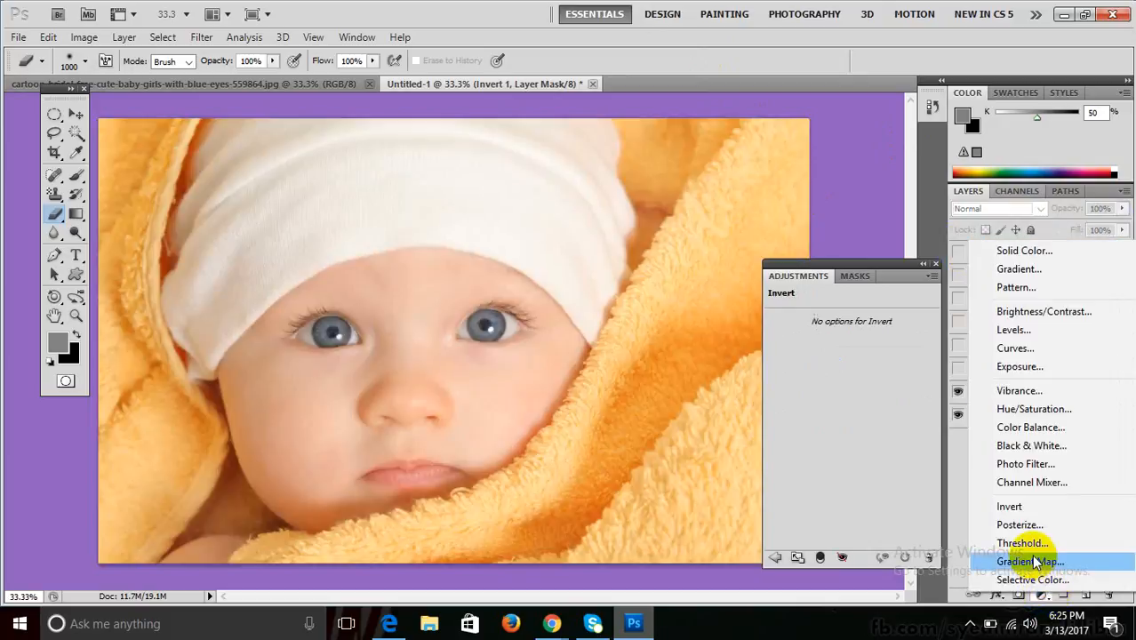
left_click(1032, 563)
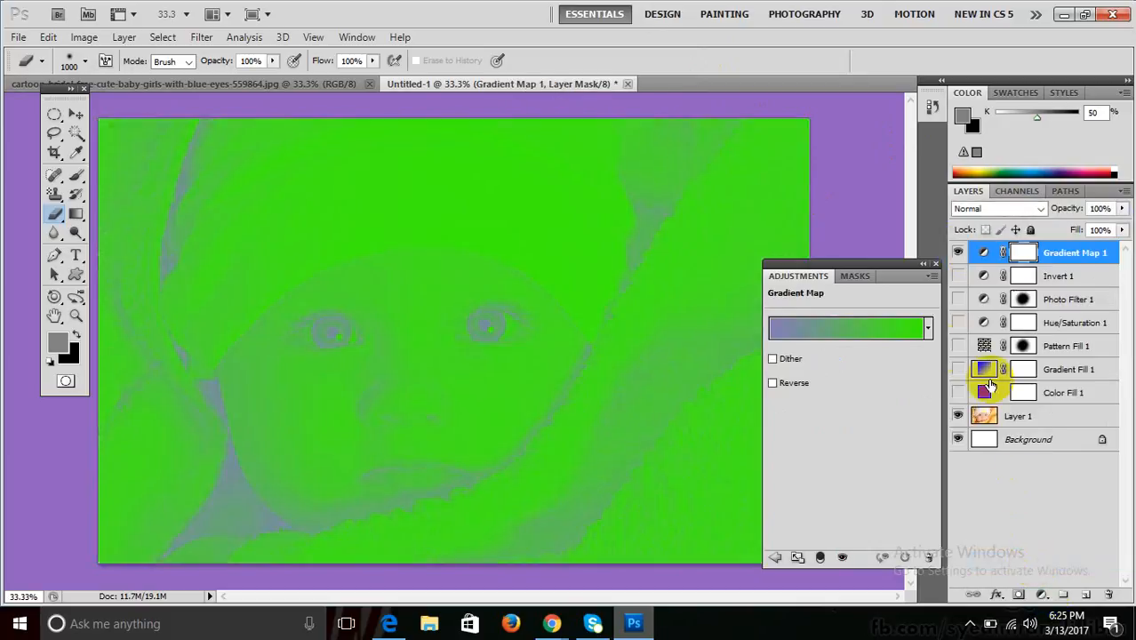
left_click(927, 330)
left_click(813, 391)
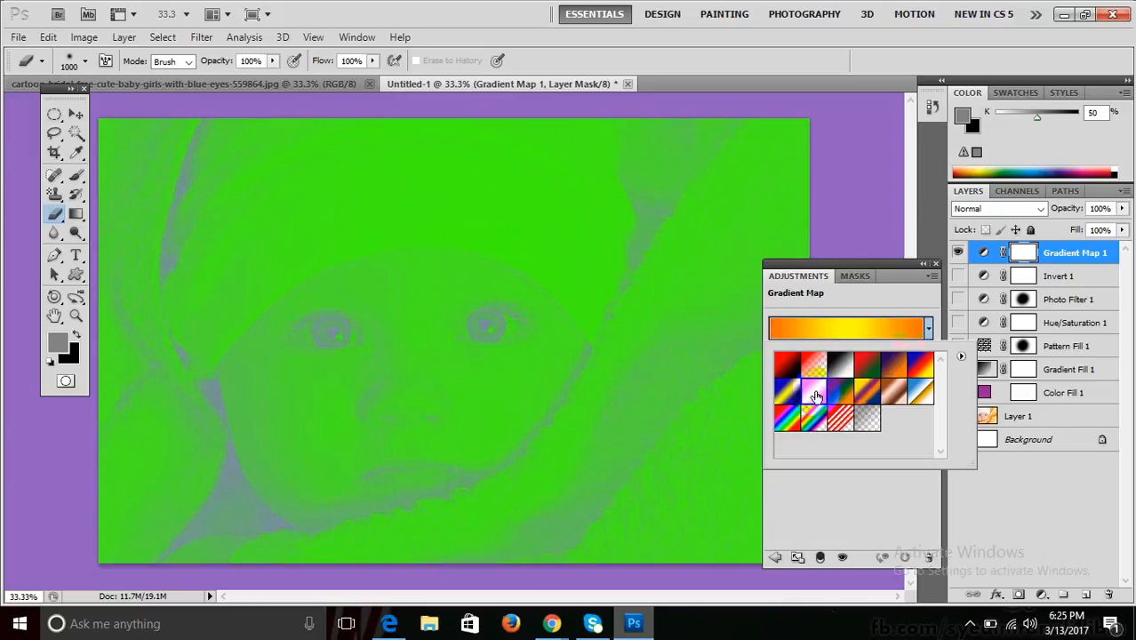
- Erase the Gradient Map 1 mask over the baby's face with the 1000 px Eraser and hide the layer
left_click(442, 307)
left_click_drag(442, 307, 503, 358)
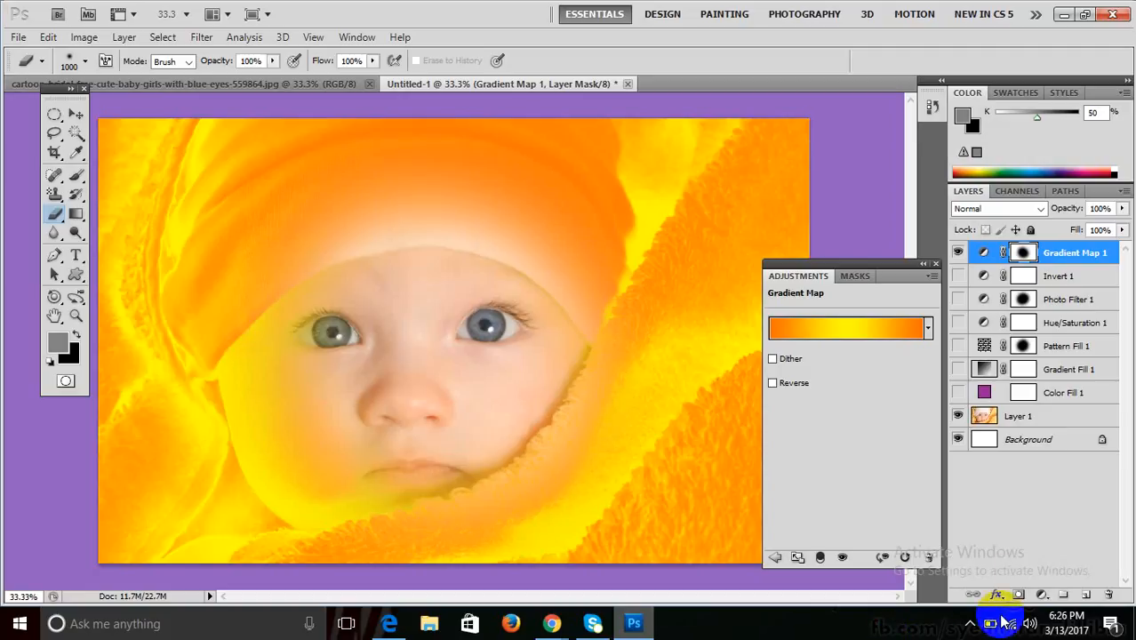
left_click(957, 253)
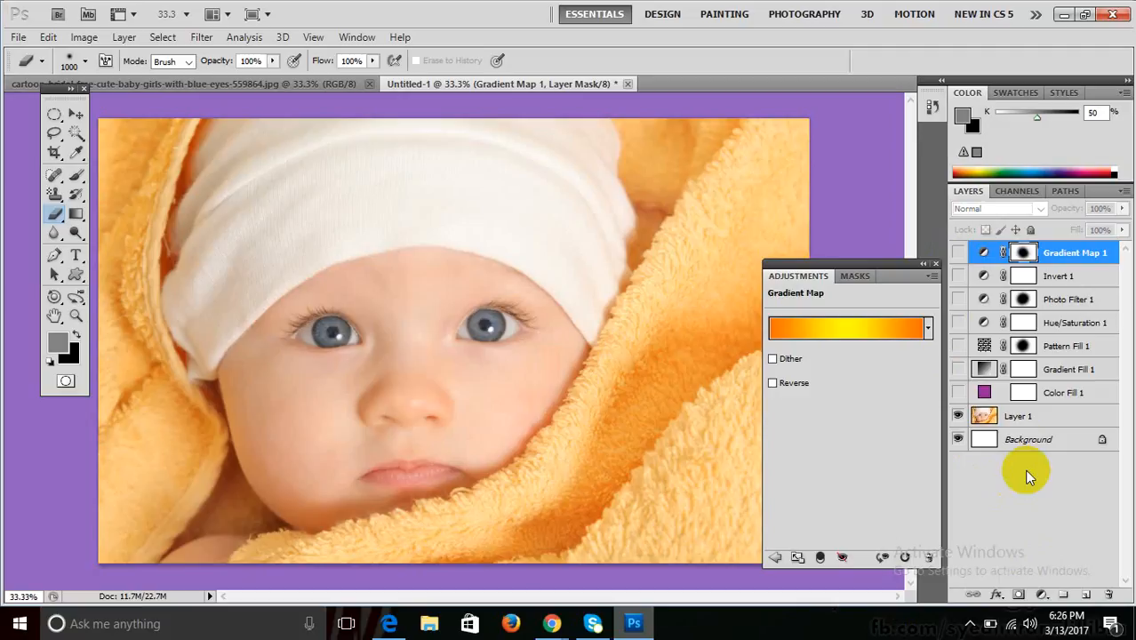
left_click(1041, 594)
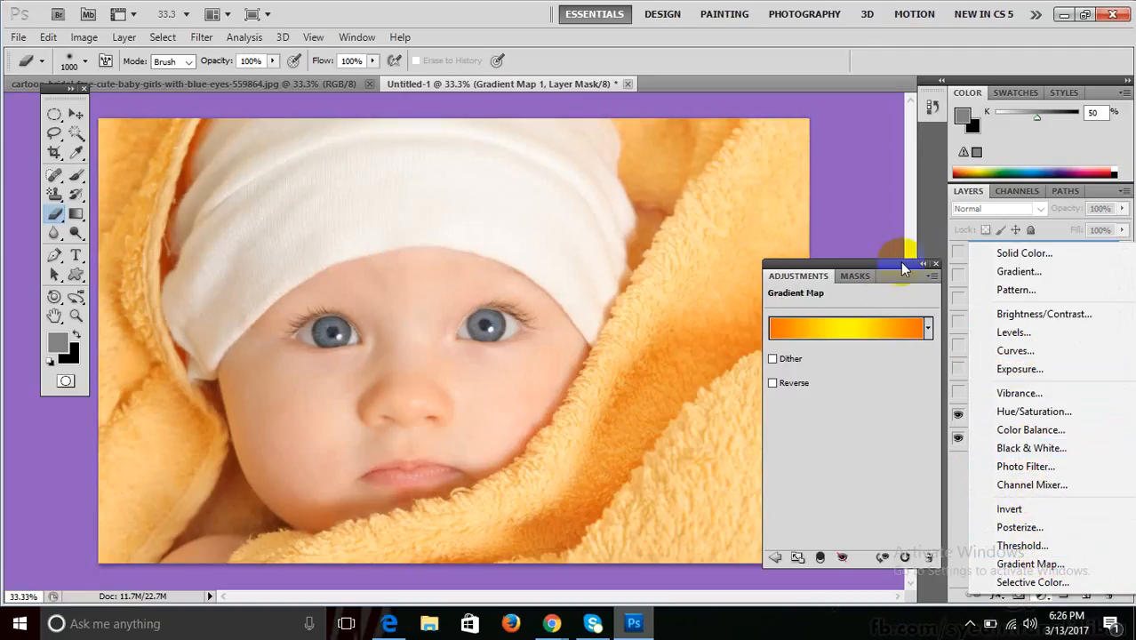
left_click(511, 18)
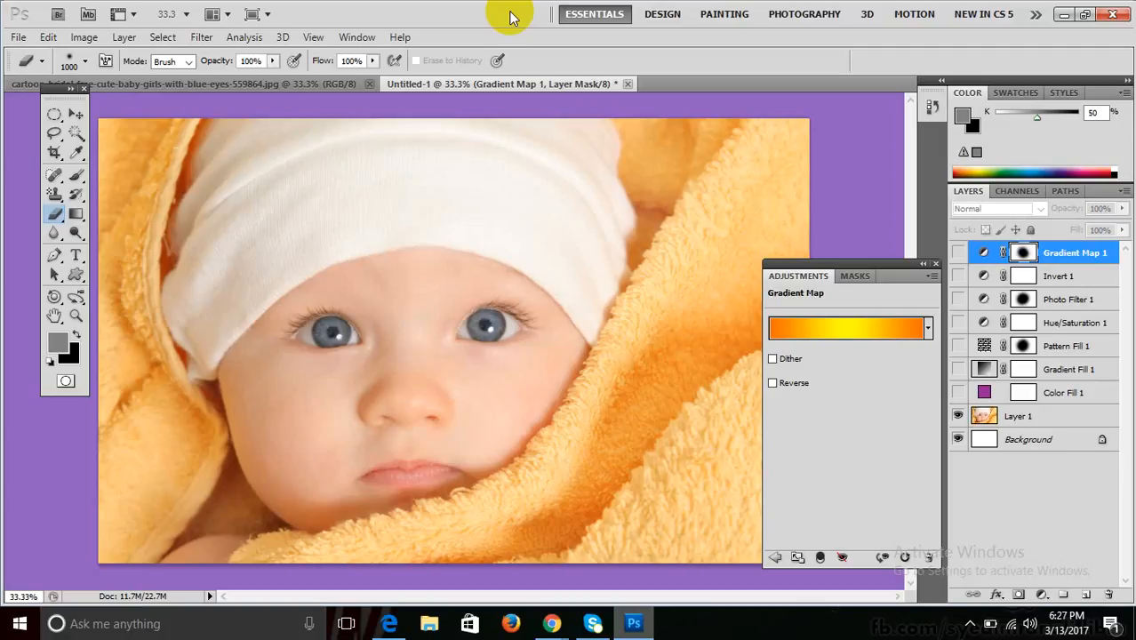
left_click(204, 37)
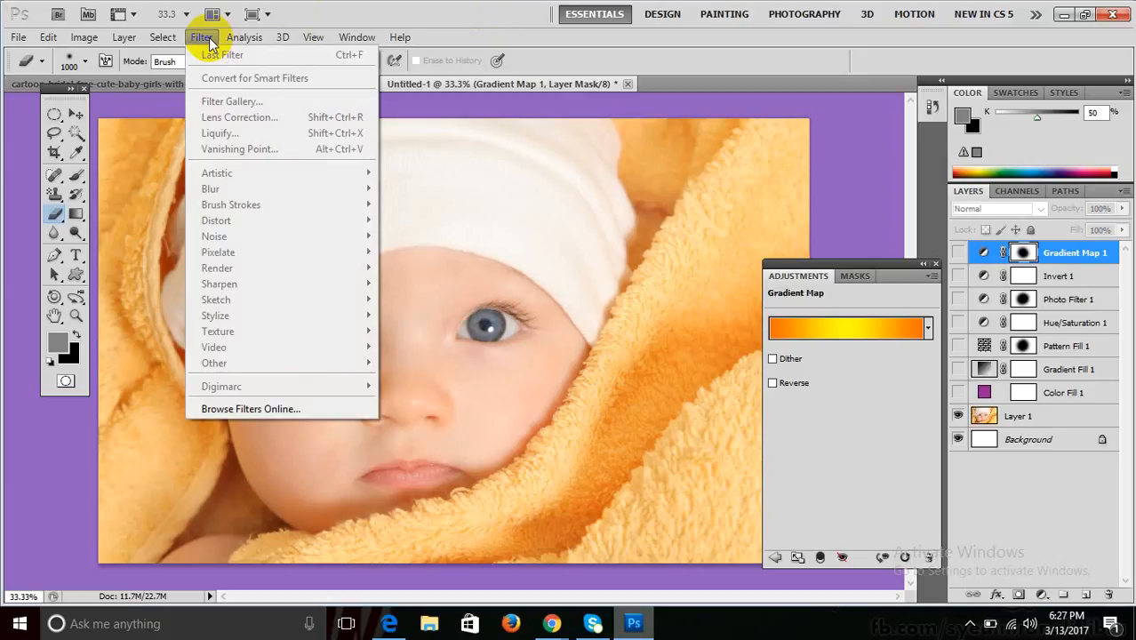
left_click(283, 36)
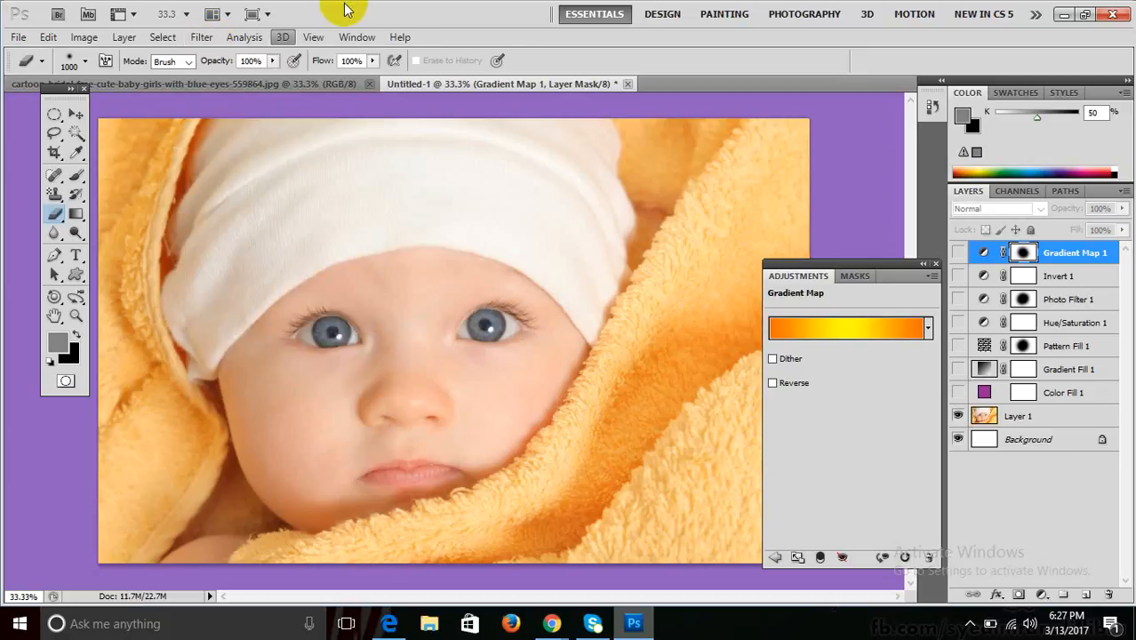
key("ctrl+n")
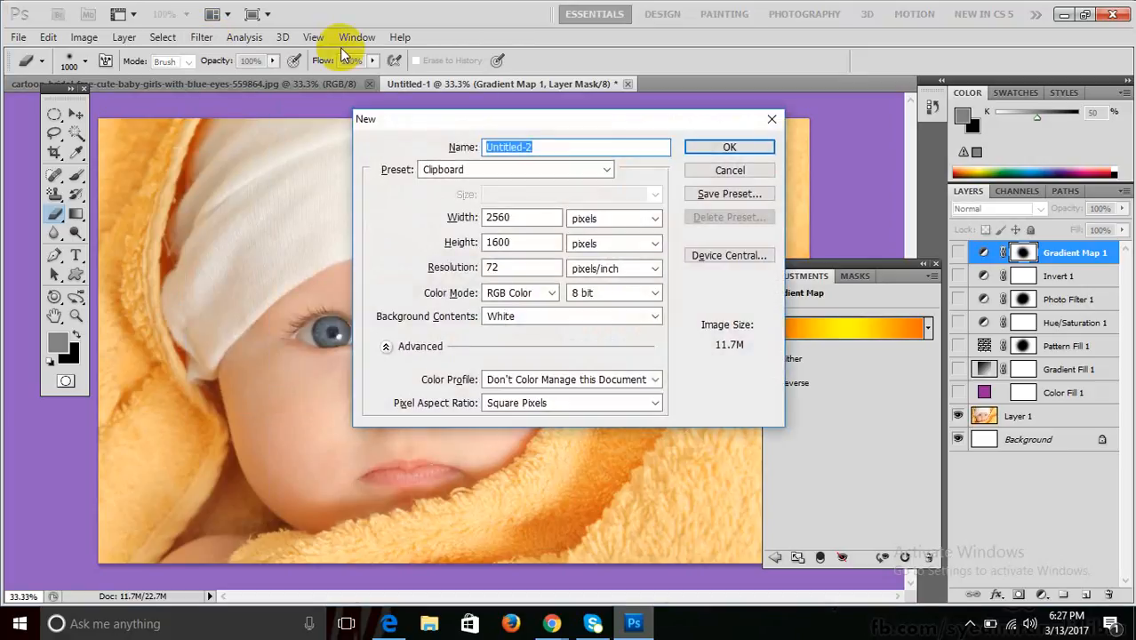
key("Escape")
left_click(199, 38)
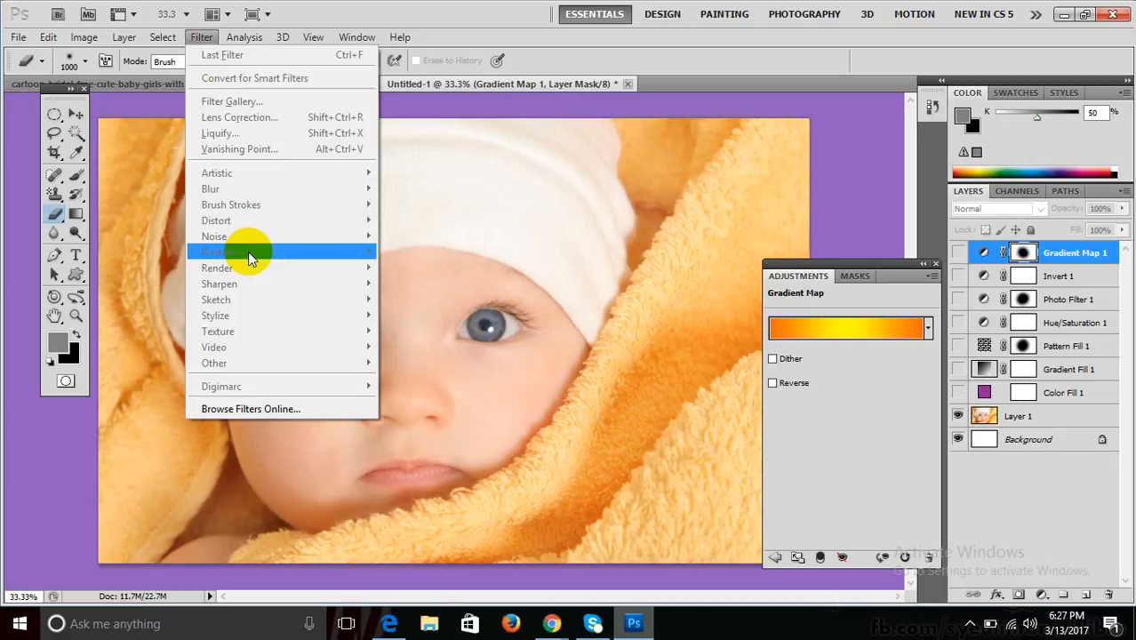
left_click(429, 13)
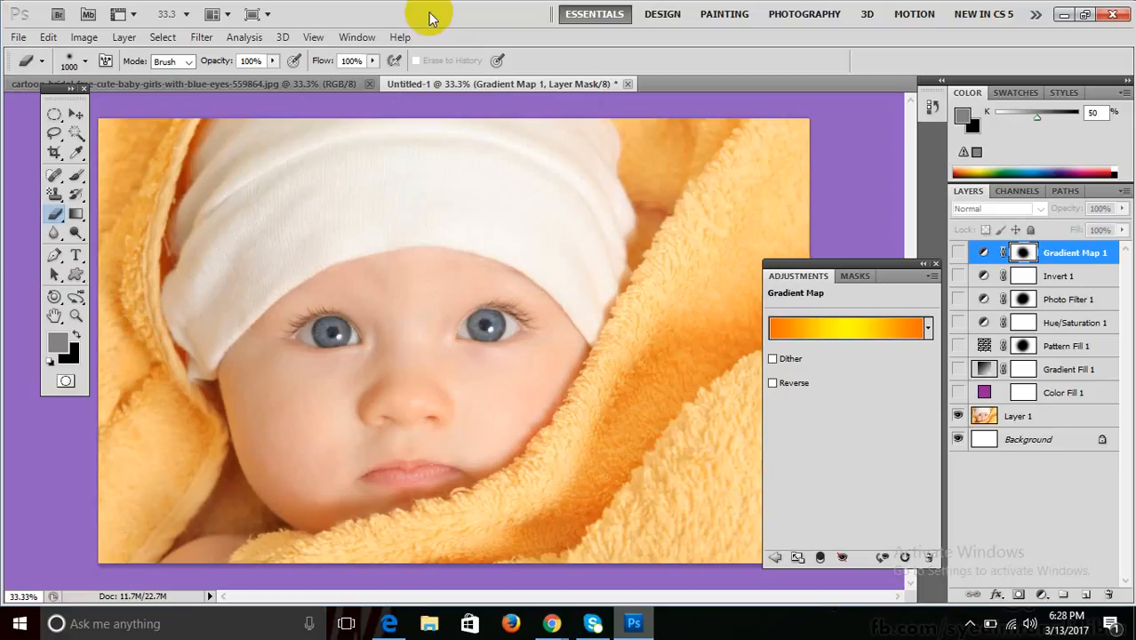
- Switch to the Edge browser, look over the Animator's Toolbar add-on page, and return to Photoshop
left_click(388, 623)
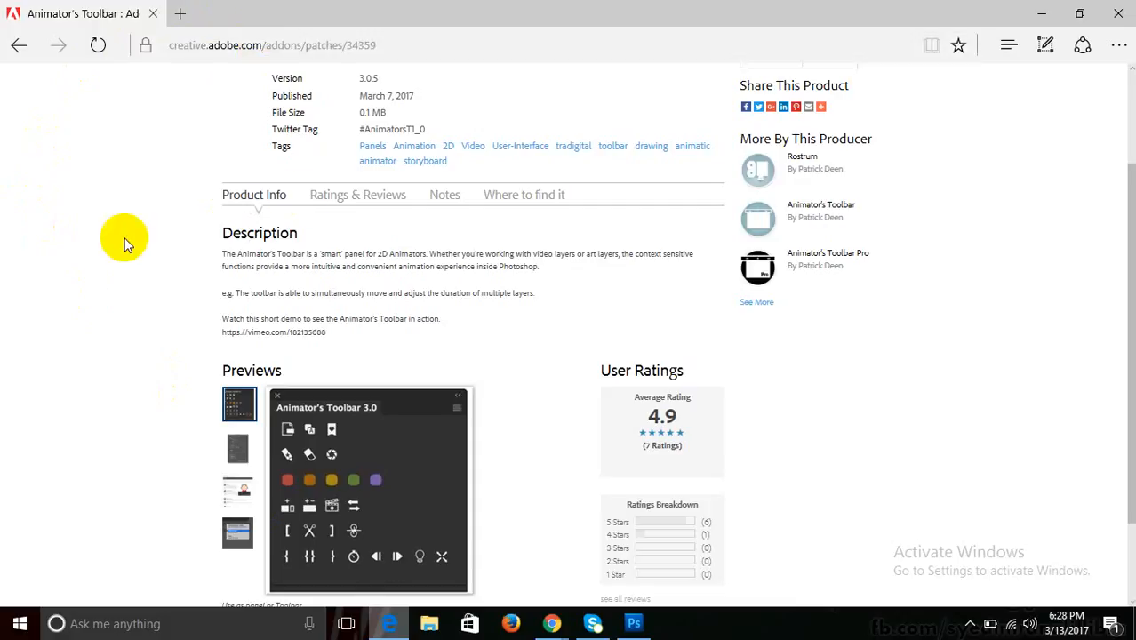
left_click_drag(1129, 197, 1127, 133)
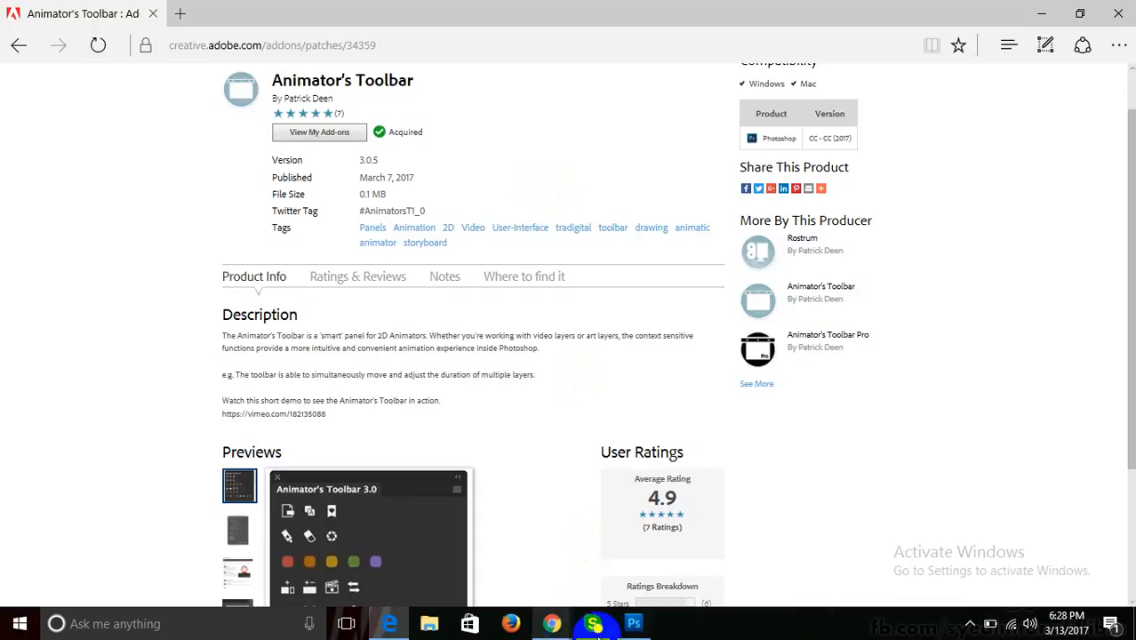
left_click(632, 623)
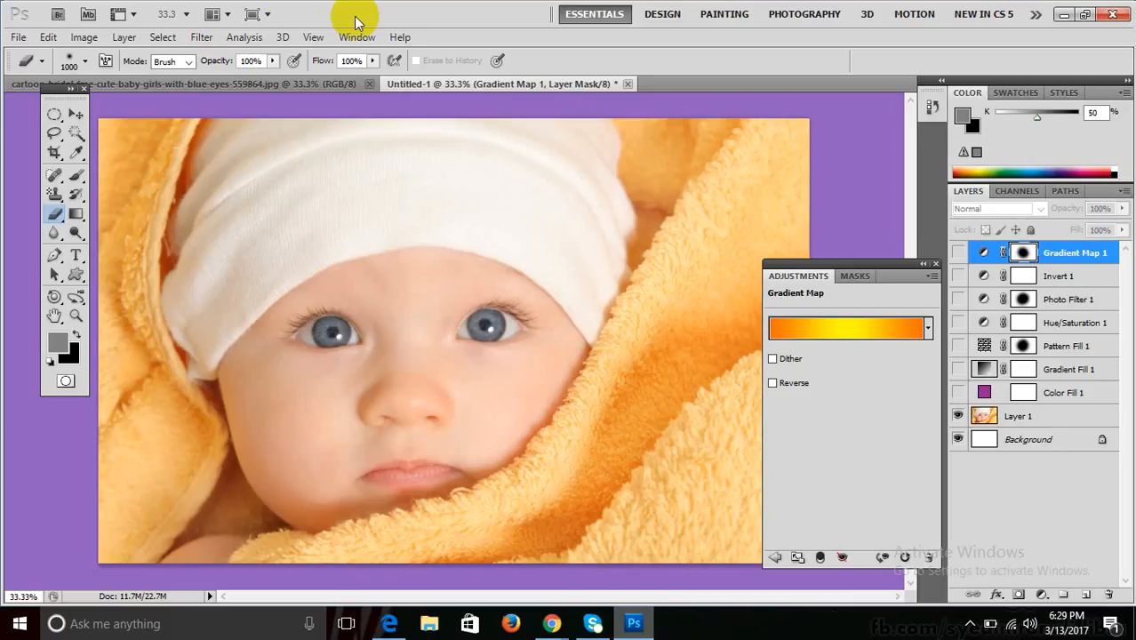
left_click(203, 39)
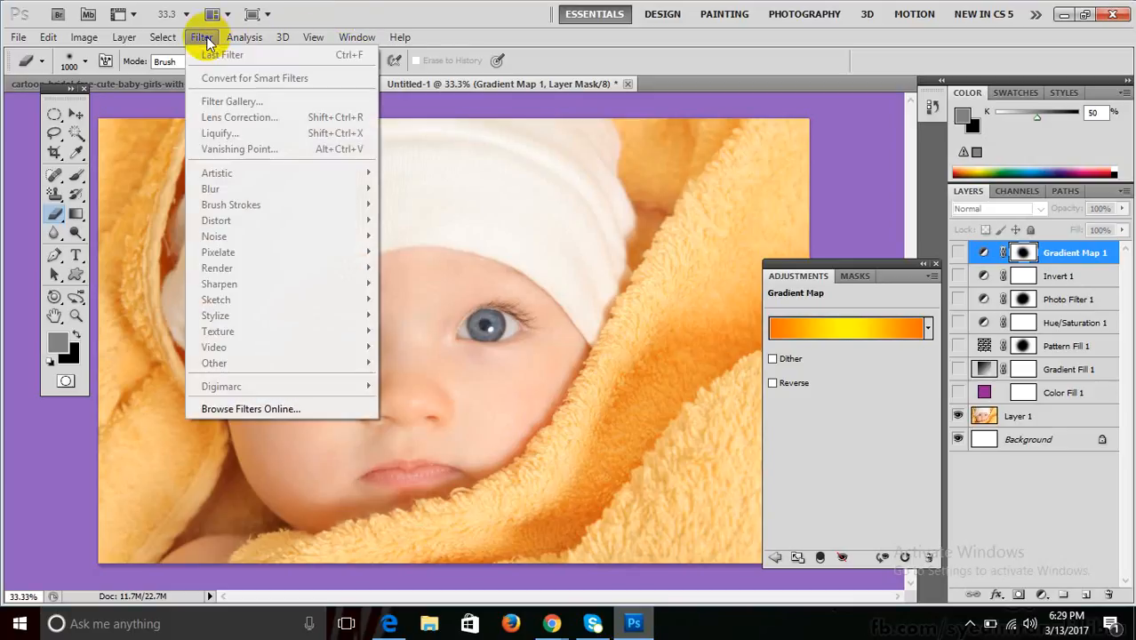
left_click(360, 8)
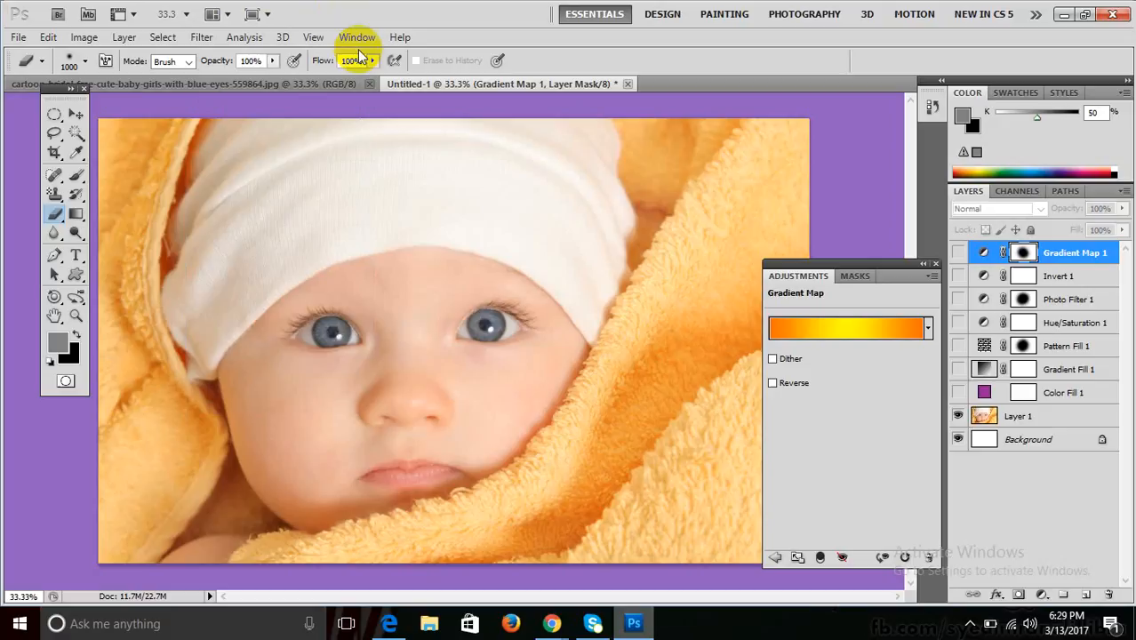
- Switch to the original baby photo document and create a new blank document with the offered settings
left_click(298, 82)
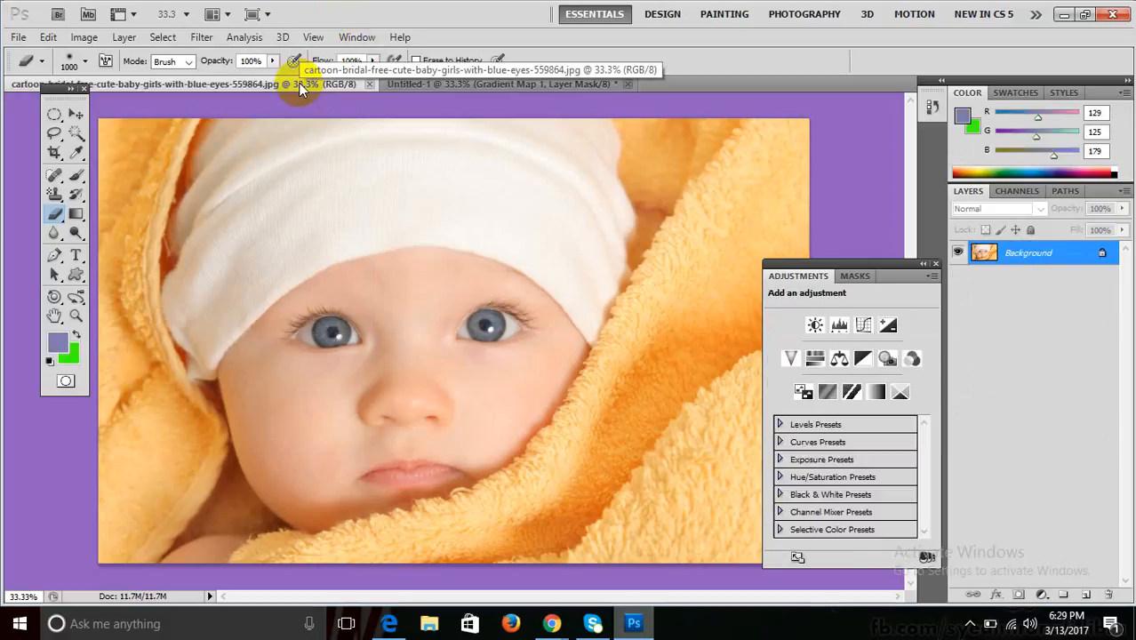
key("ctrl+n")
key("Return")
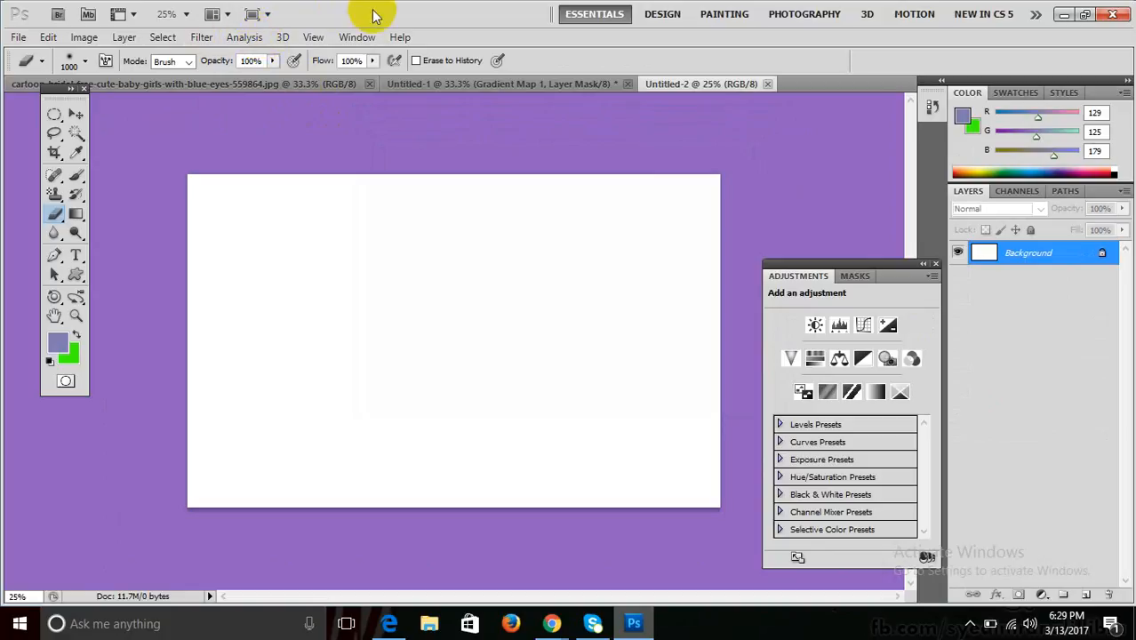
- Open the empty-living-room clipart JPG from the Pictures folder
key("ctrl+o")
left_click_drag(780, 128, 790, 183)
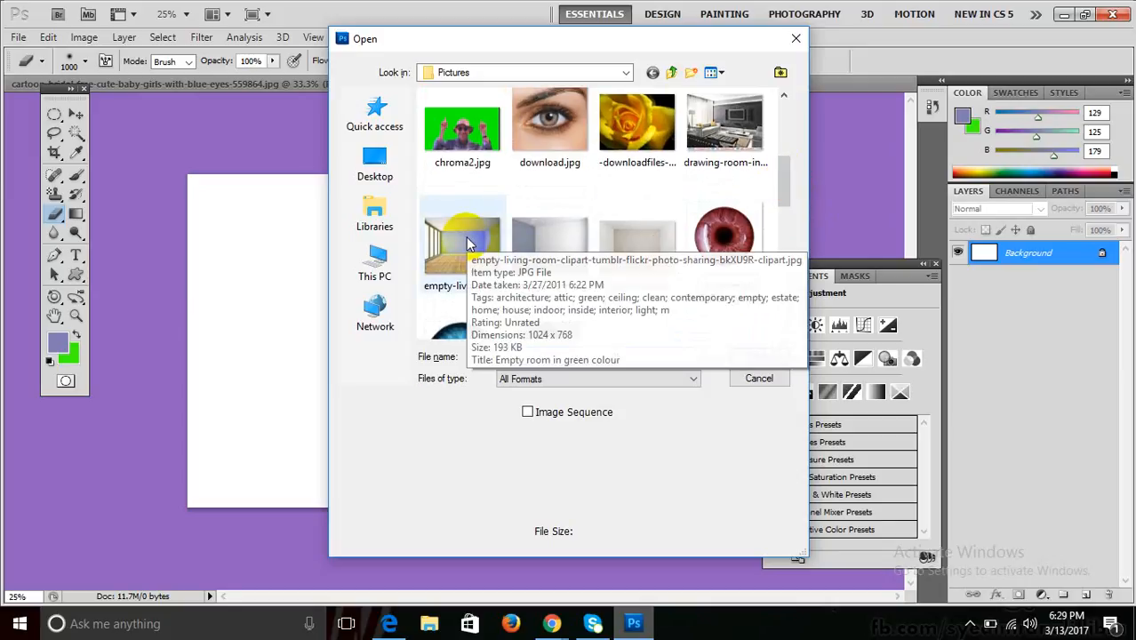
left_click(465, 240)
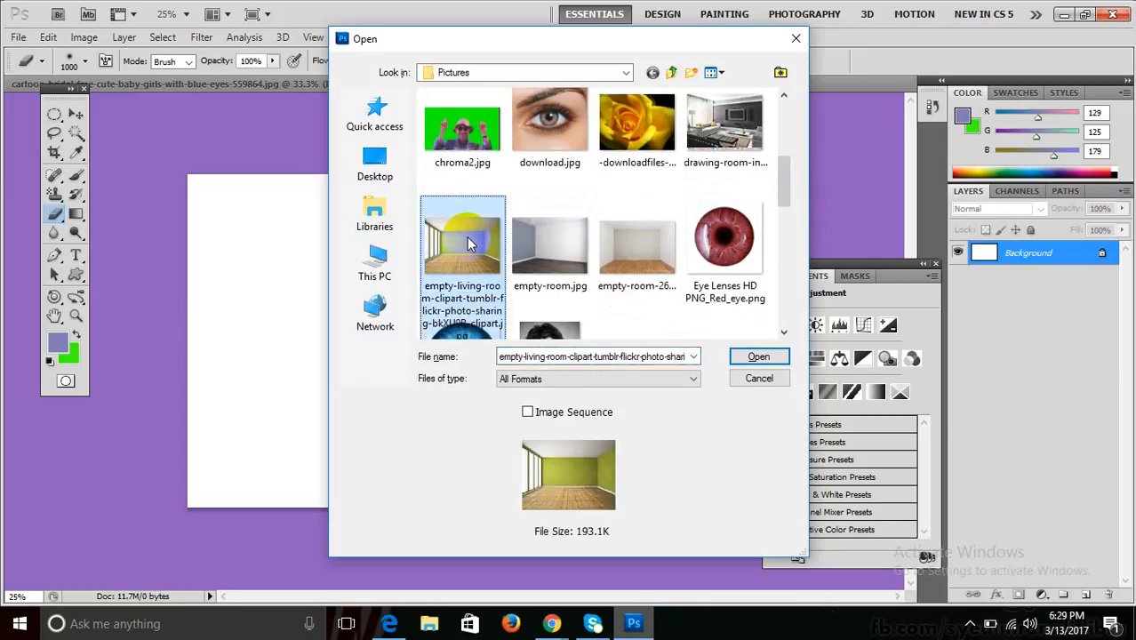
left_click(760, 355)
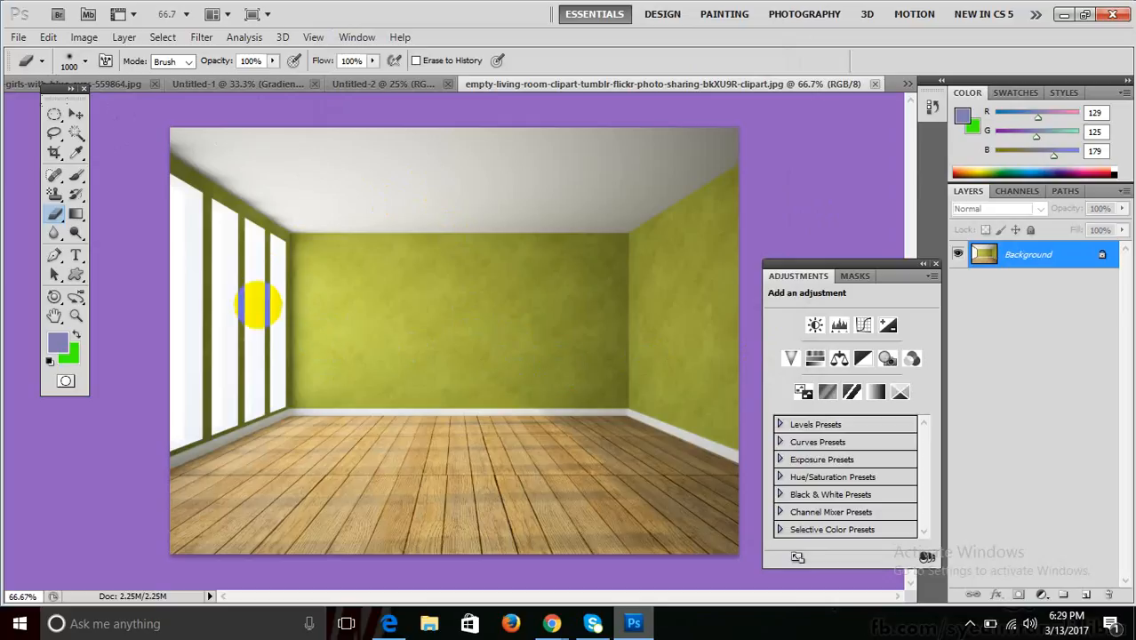
- Select the whole living-room image and create a new white 1024 x 768 pixel RGB document at 72 pixels/inch
left_click(76, 114)
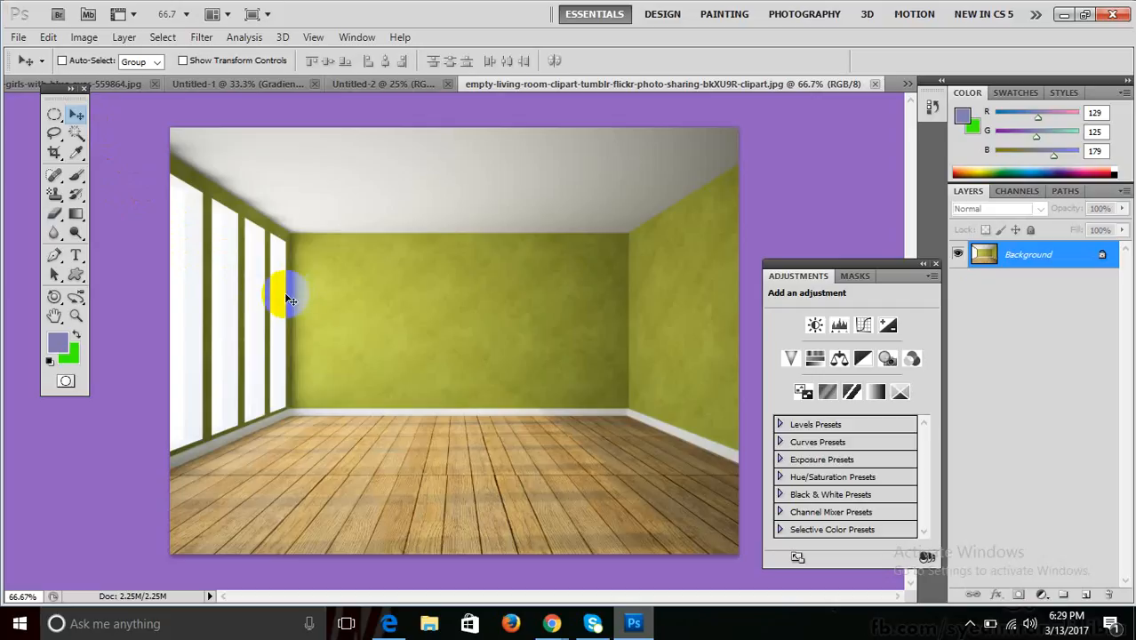
key("ctrl+a")
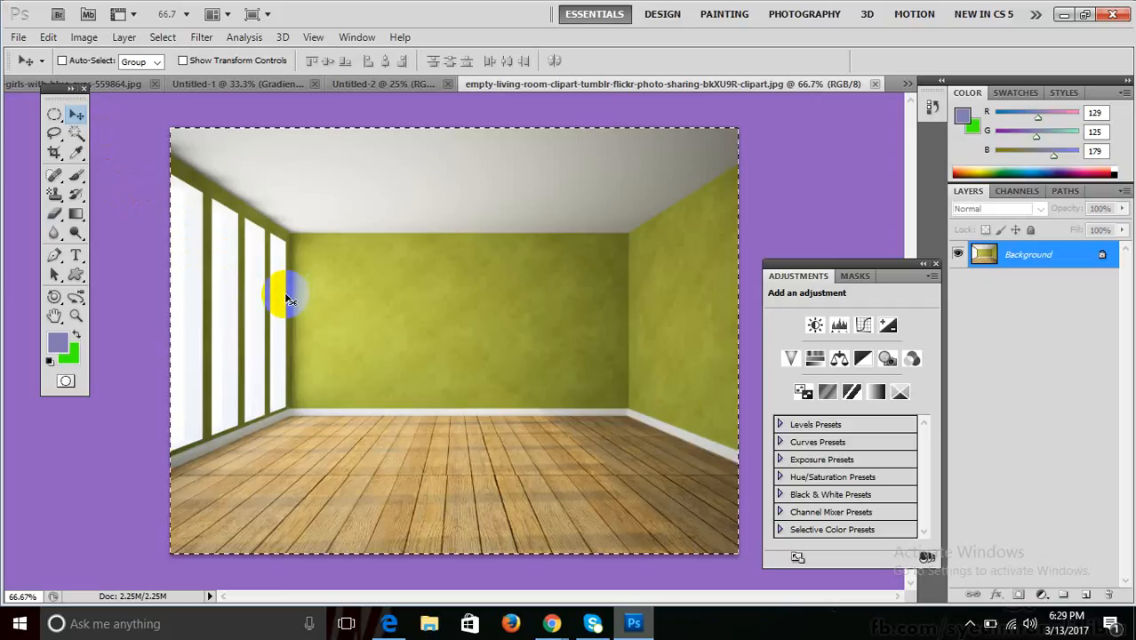
key("ctrl+n")
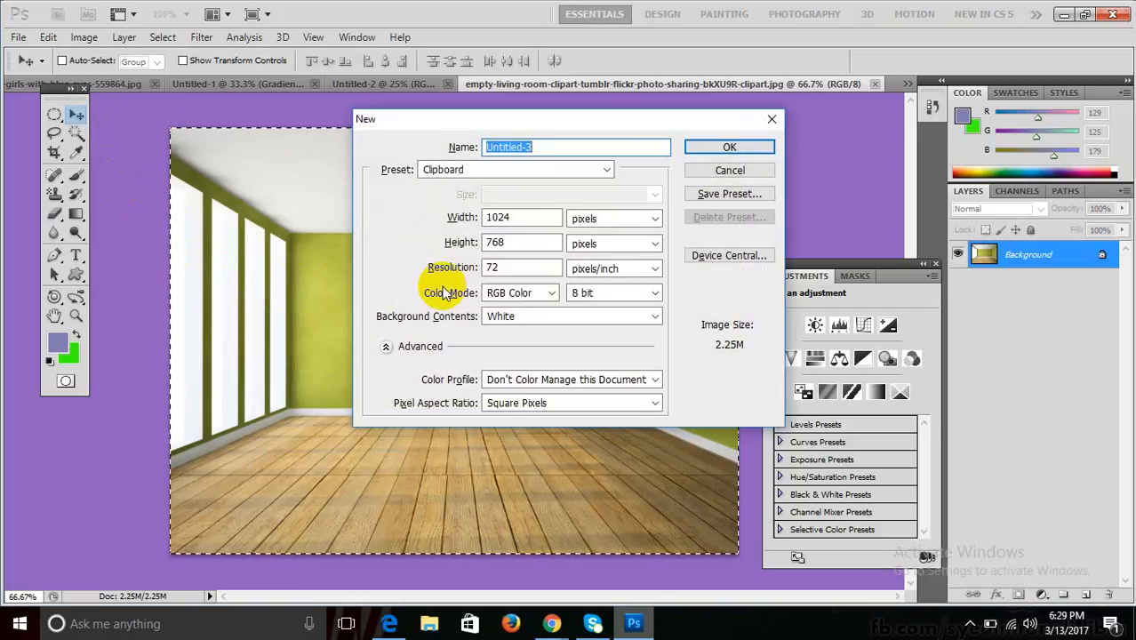
key("Return")
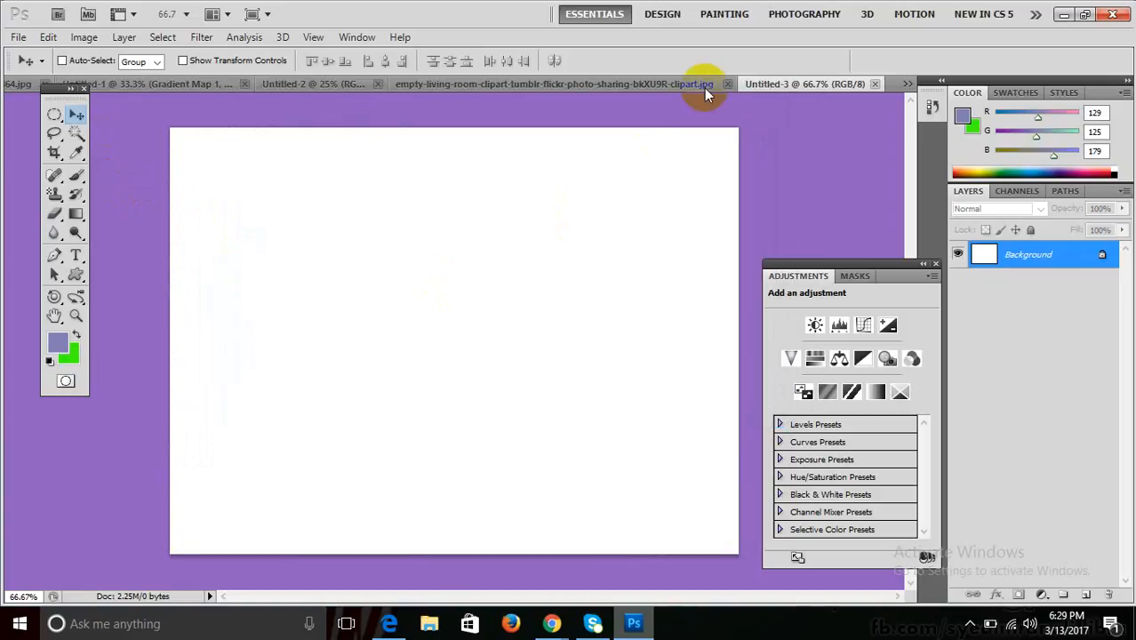
- Try to move the selected living-room image into the new blank document with the Move tool, and undo the shift
left_click(641, 83)
left_click_drag(539, 289, 761, 83)
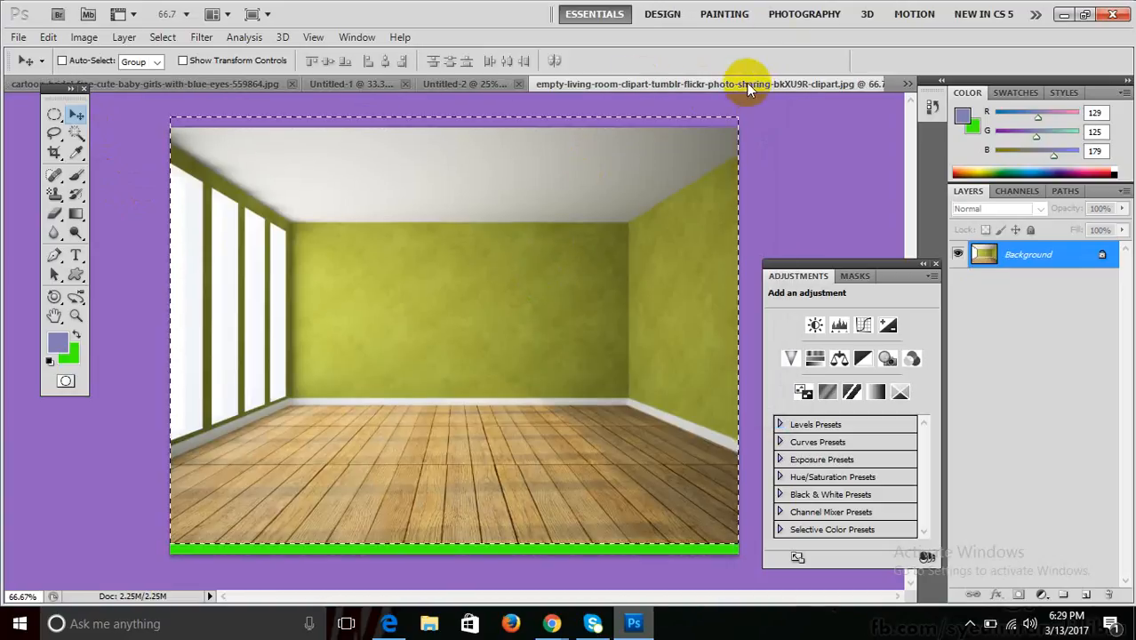
left_click_drag(911, 81, 615, 221)
key("ctrl+z")
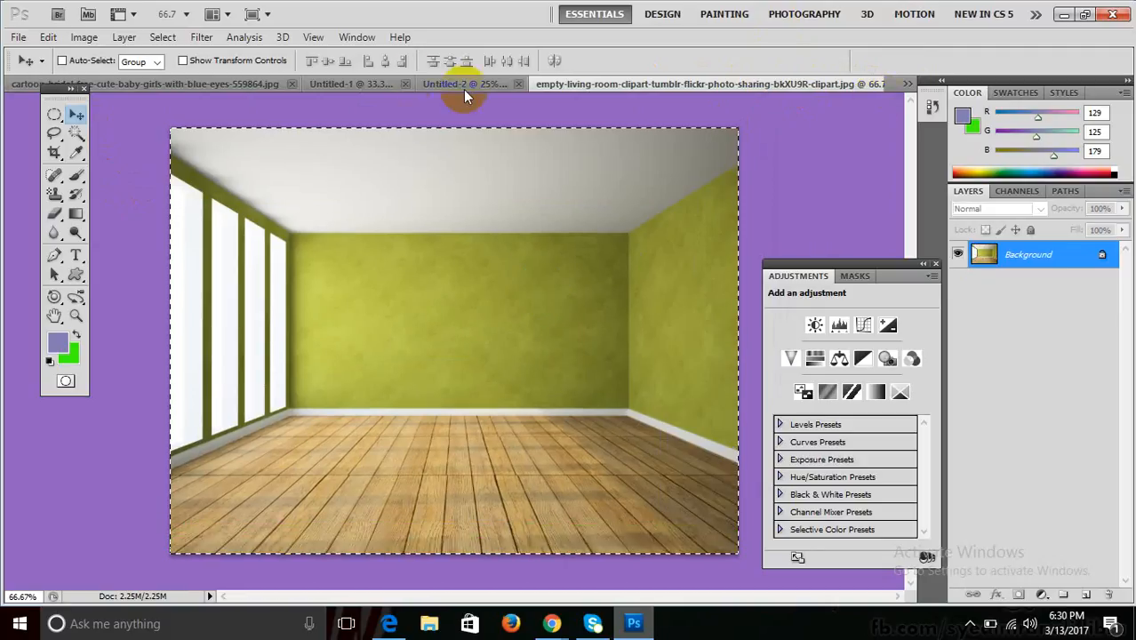
- Close the blank Untitled-2 document, keep Untitled-1 open, and return to the living-room image
left_click(519, 84)
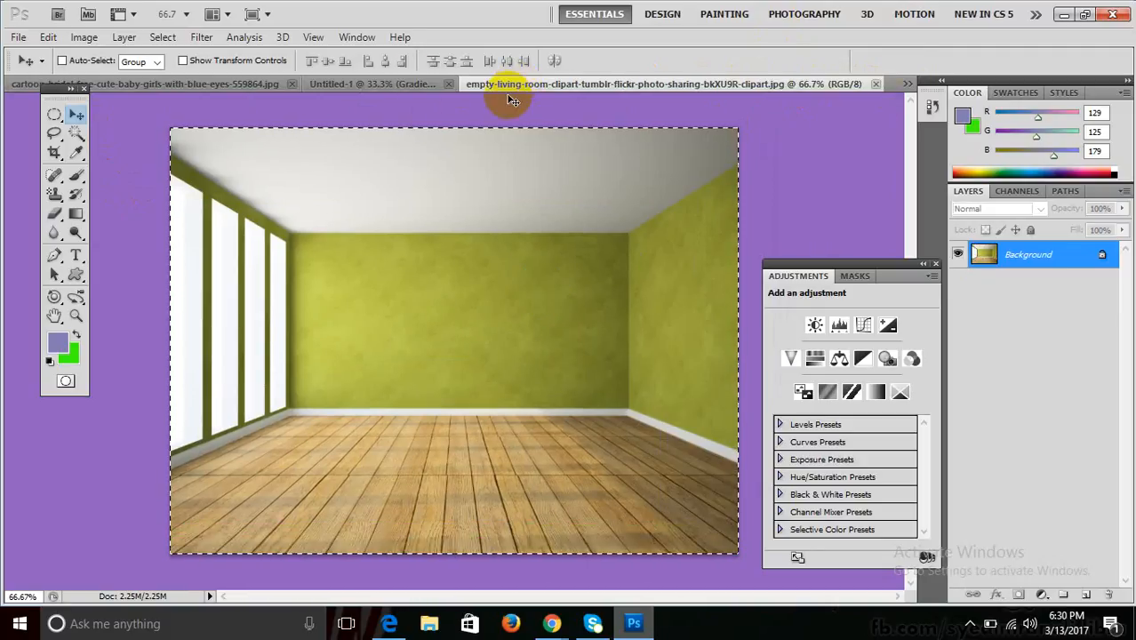
left_click(449, 83)
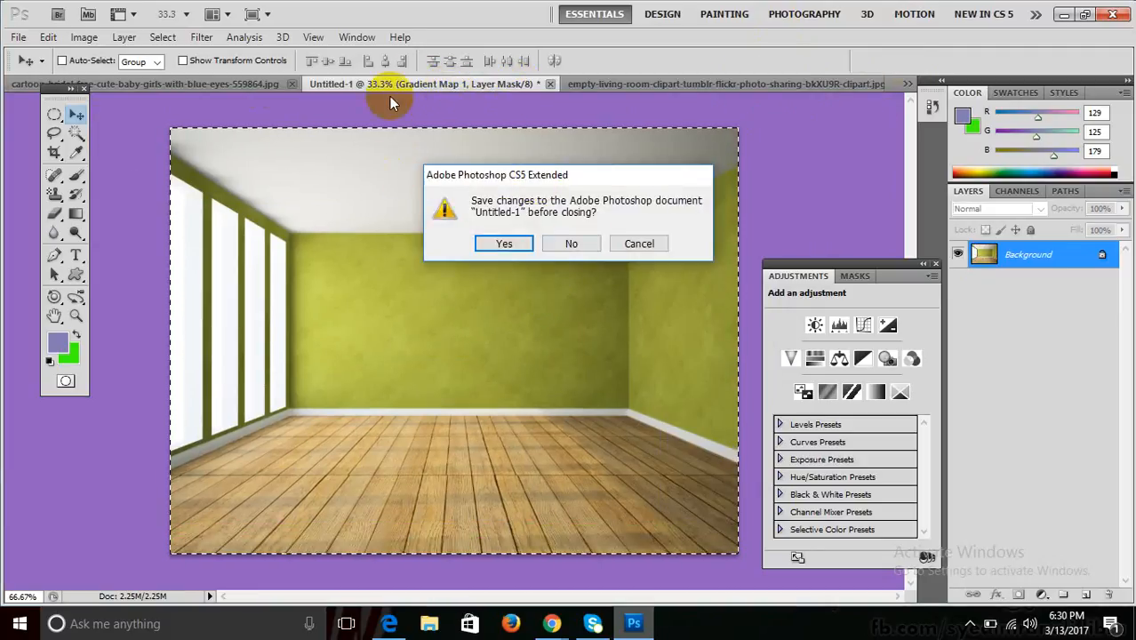
key("Escape")
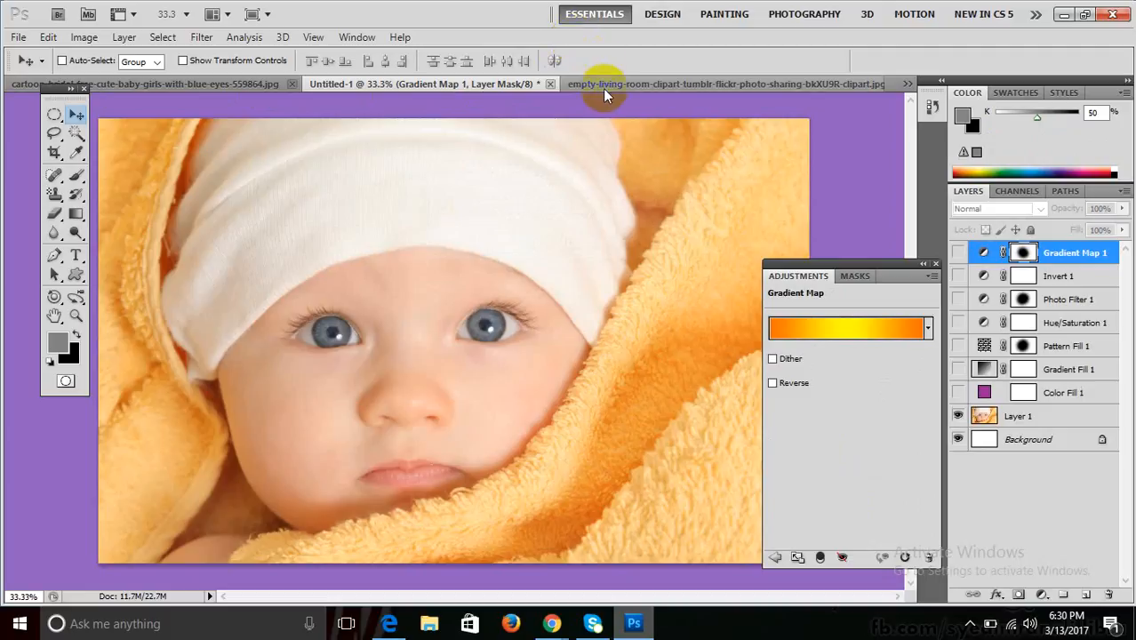
left_click(603, 88)
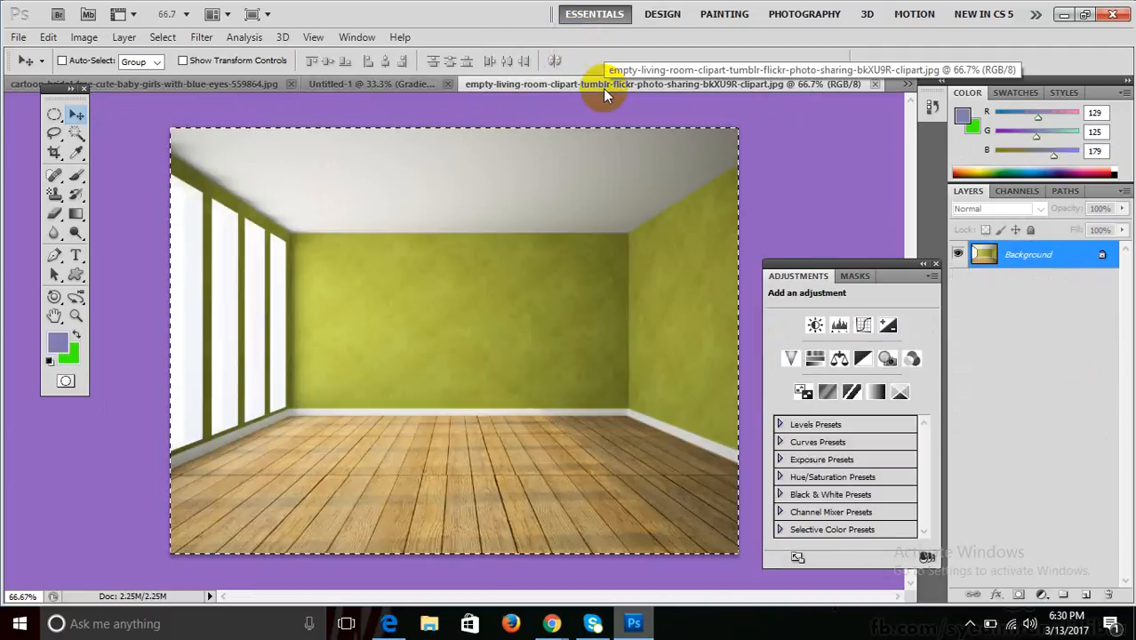
- Create another blank document with the offered settings and switch to the Untitled-3 document
key("ctrl+n")
key("Return")
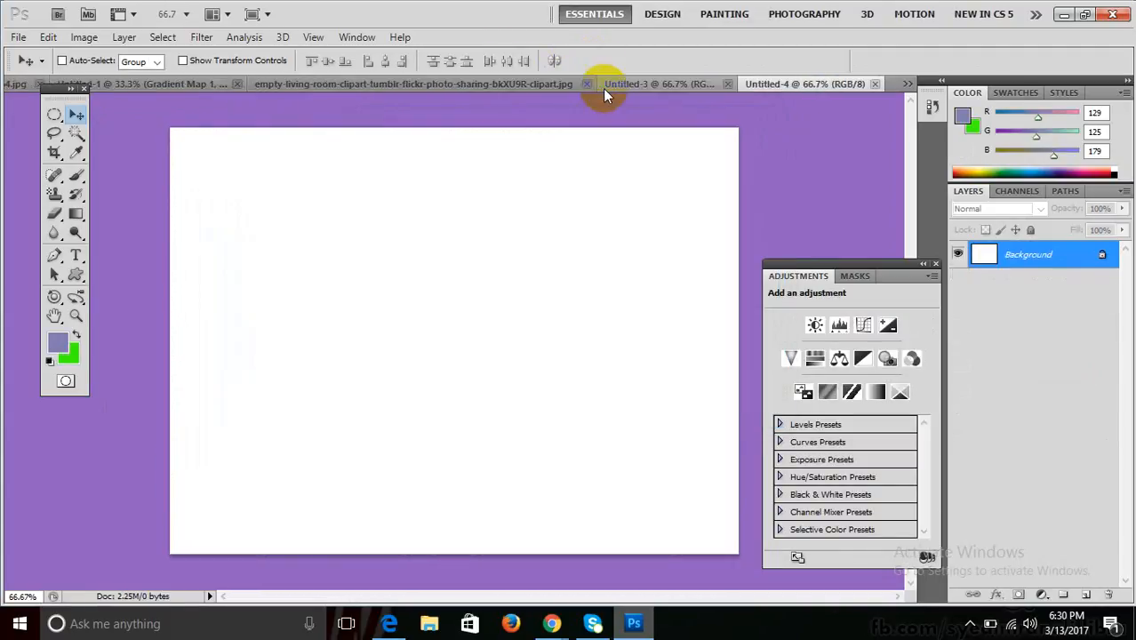
left_click(638, 80)
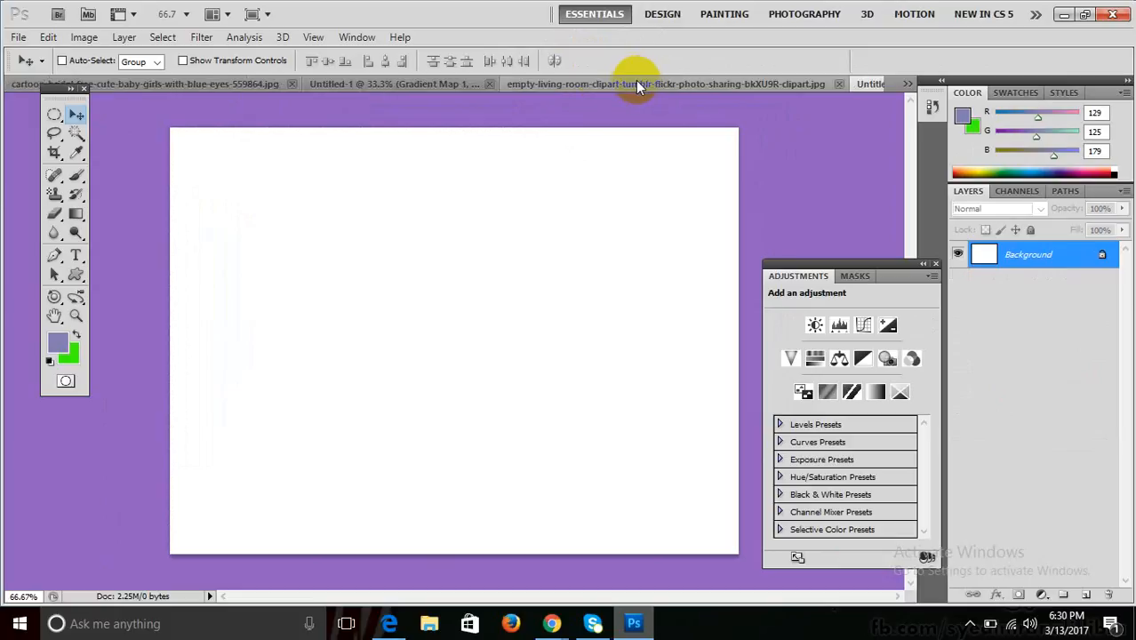
- Close the baby photo and the blank Untitled-4 document, keeping Untitled-1 open
left_click(792, 83)
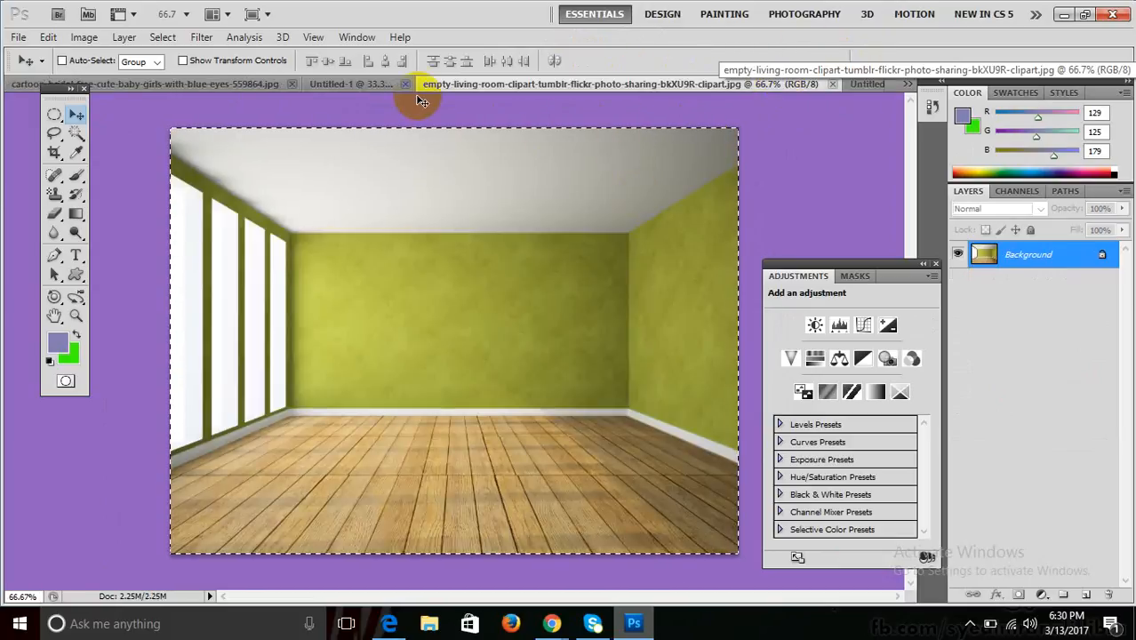
left_click(292, 84)
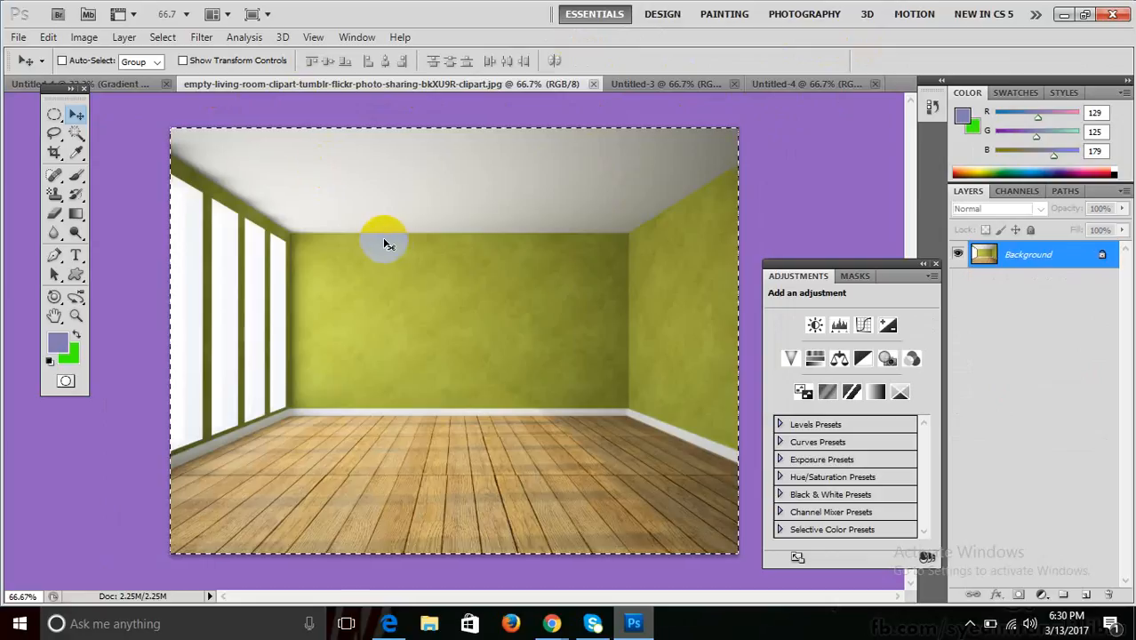
left_click(166, 84)
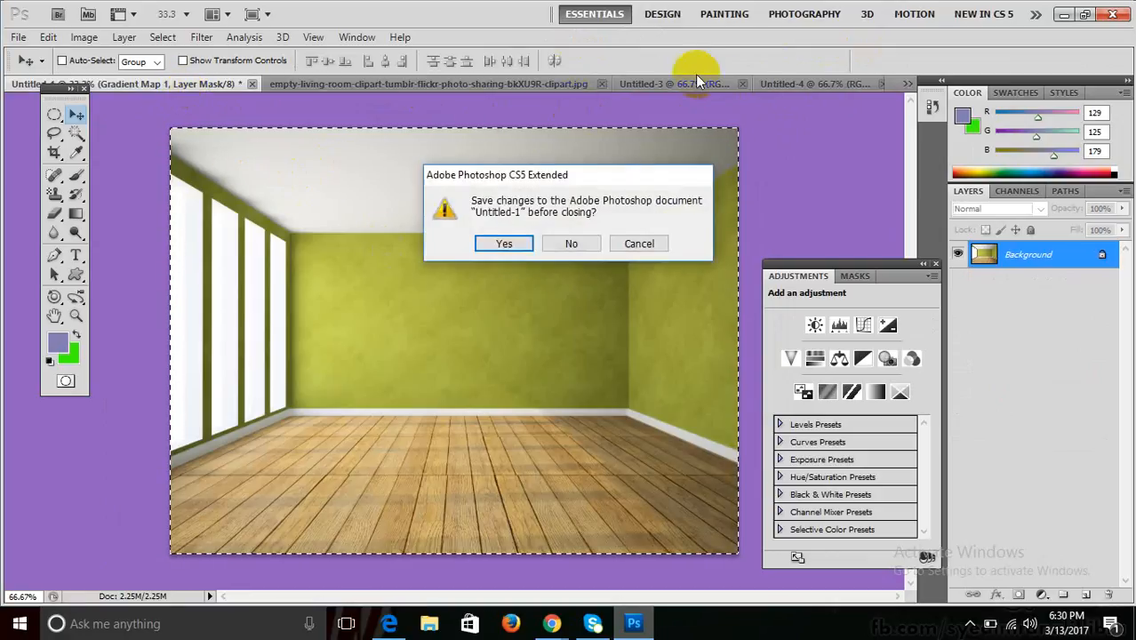
left_click(639, 242)
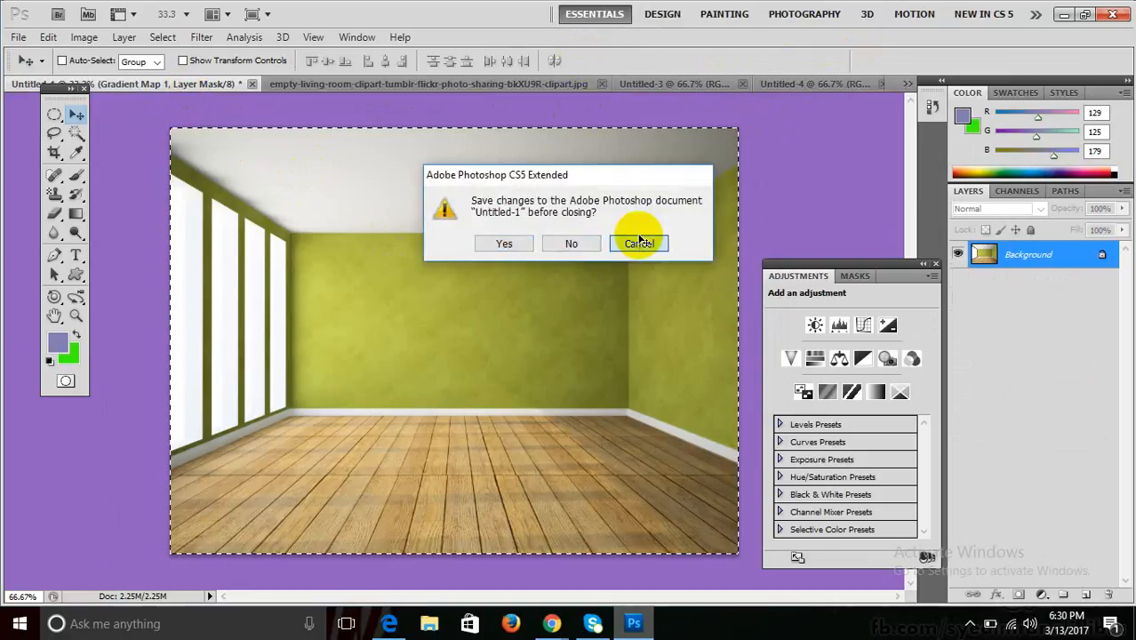
left_click(669, 84)
left_click(537, 81)
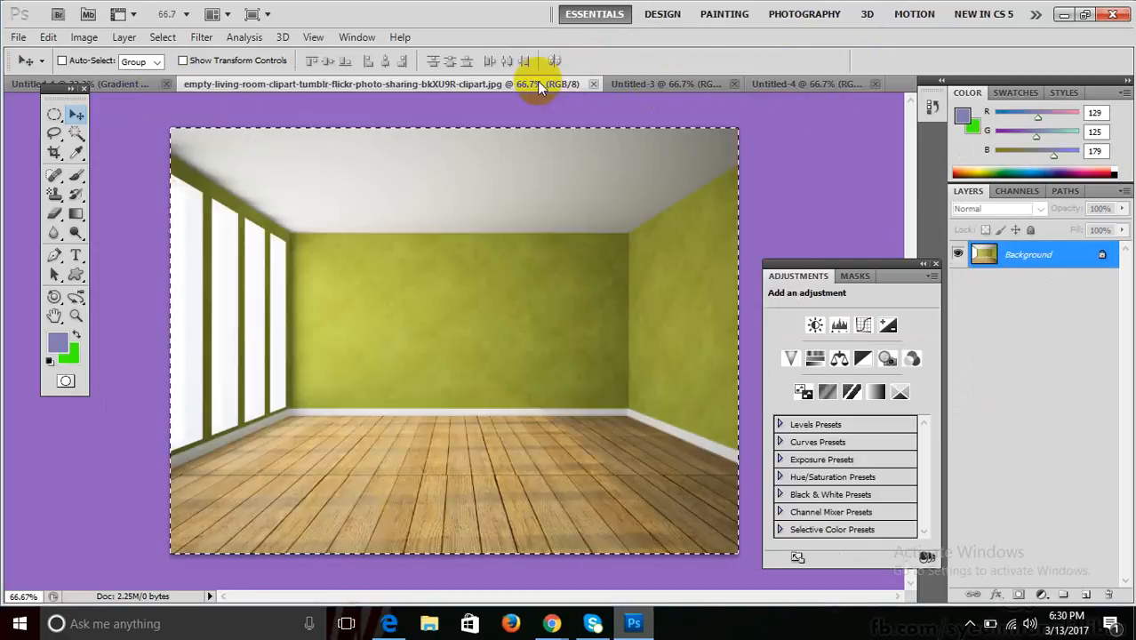
left_click(693, 82)
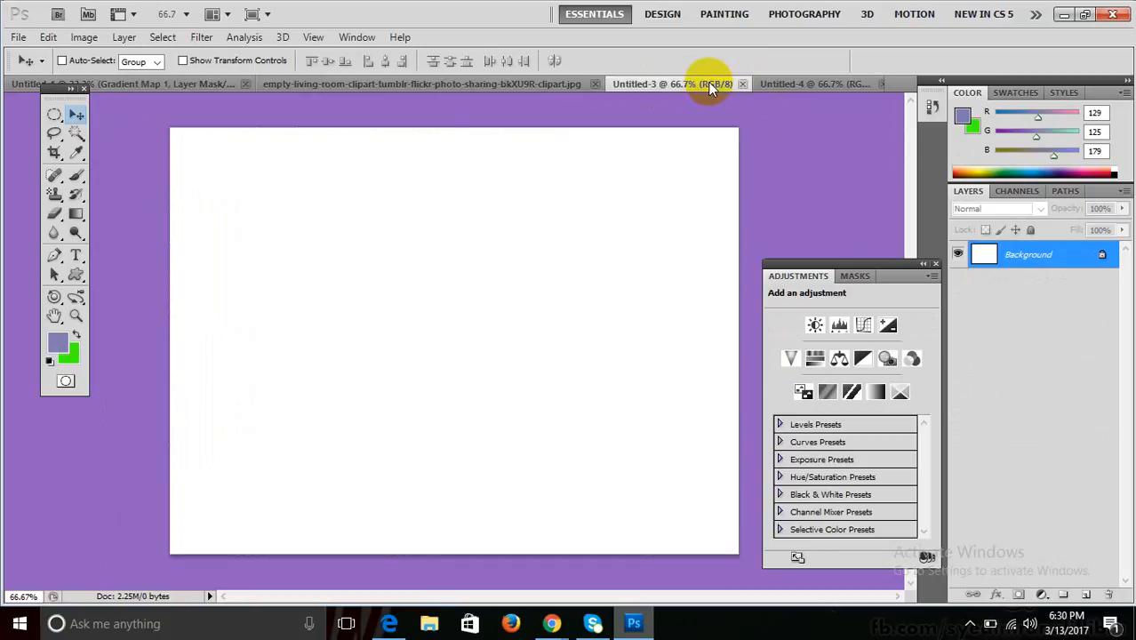
left_click(882, 83)
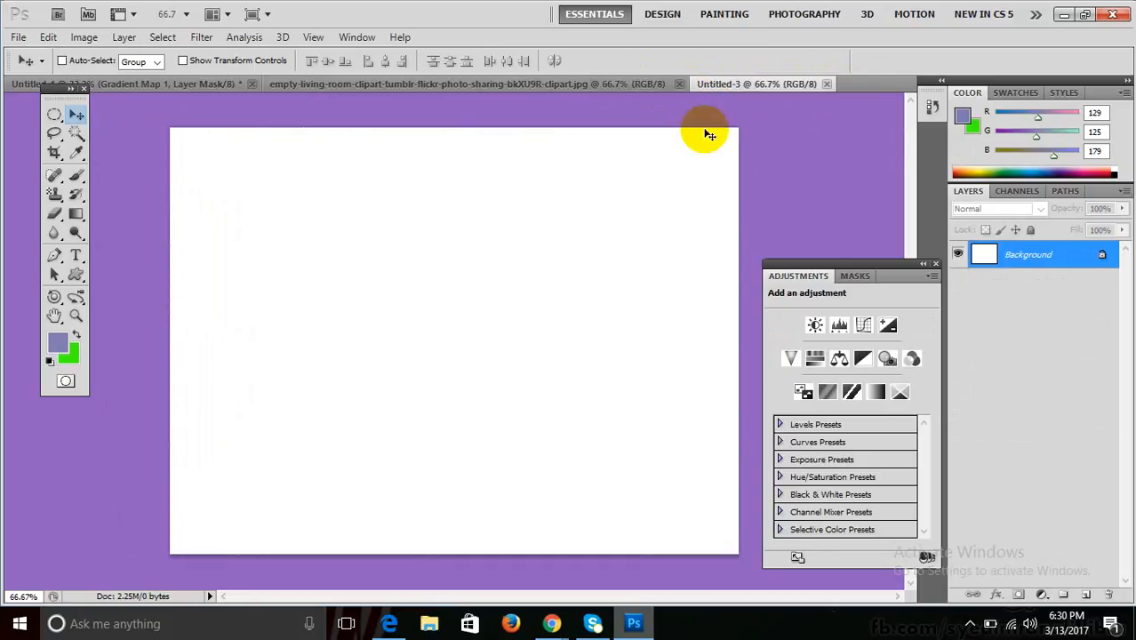
- Deselect the living-room image, paste its copy into Untitled-3, and position the pasted layer to cover the canvas
left_click(478, 86)
key("ctrl+d")
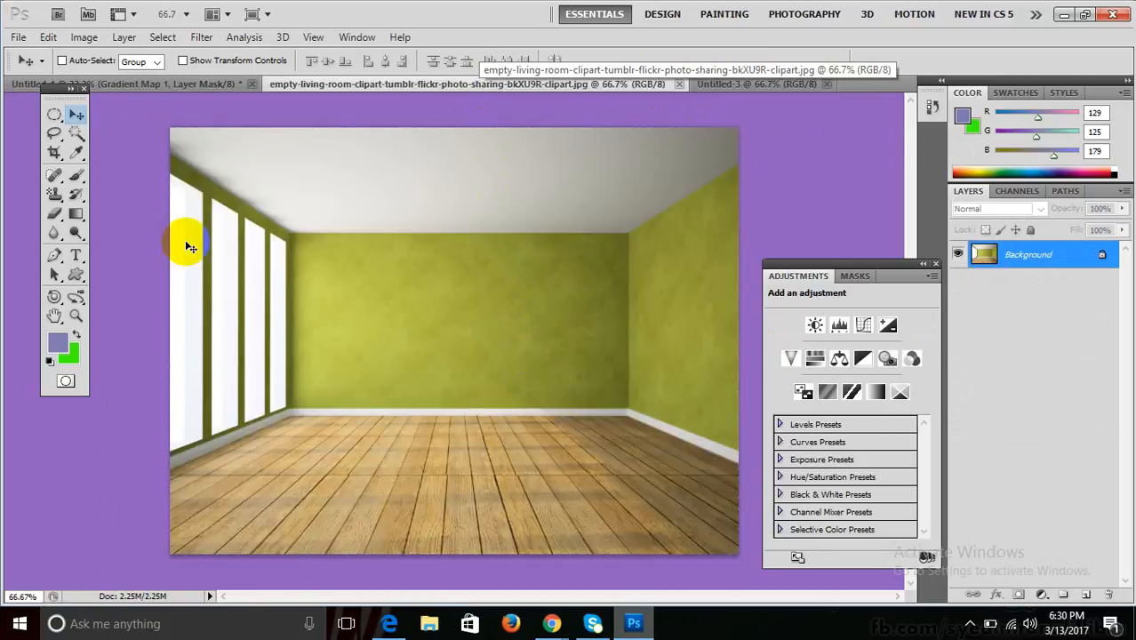
left_click(764, 84)
key("ctrl+v")
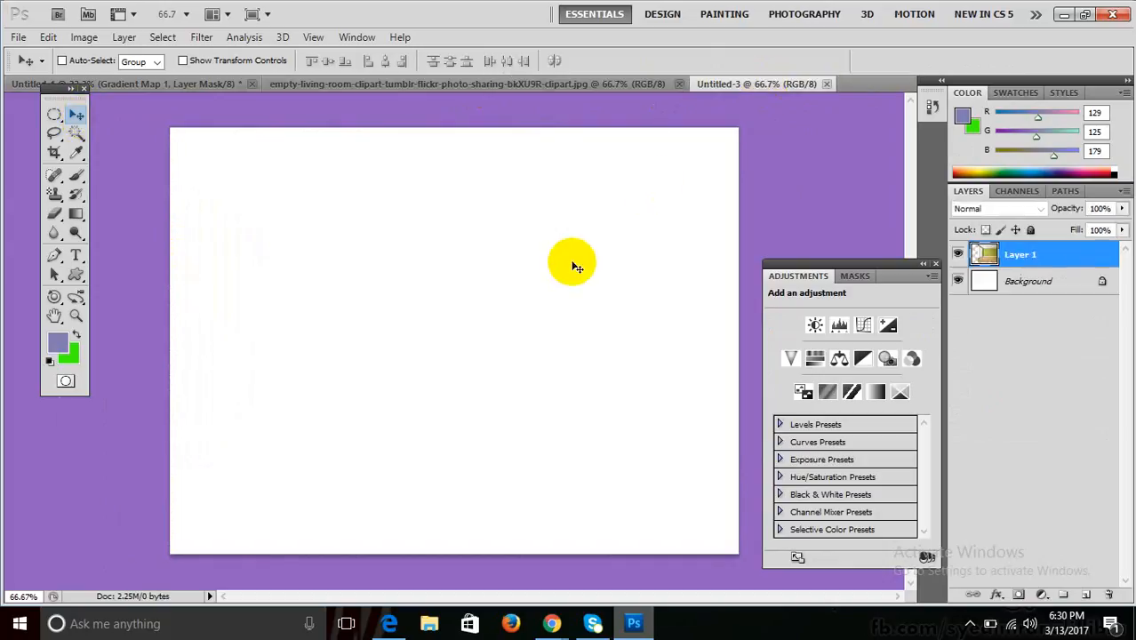
mouse_move(456, 271)
left_mouse_down()
mouse_move(337, 280)
mouse_move(434, 274)
left_mouse_up()
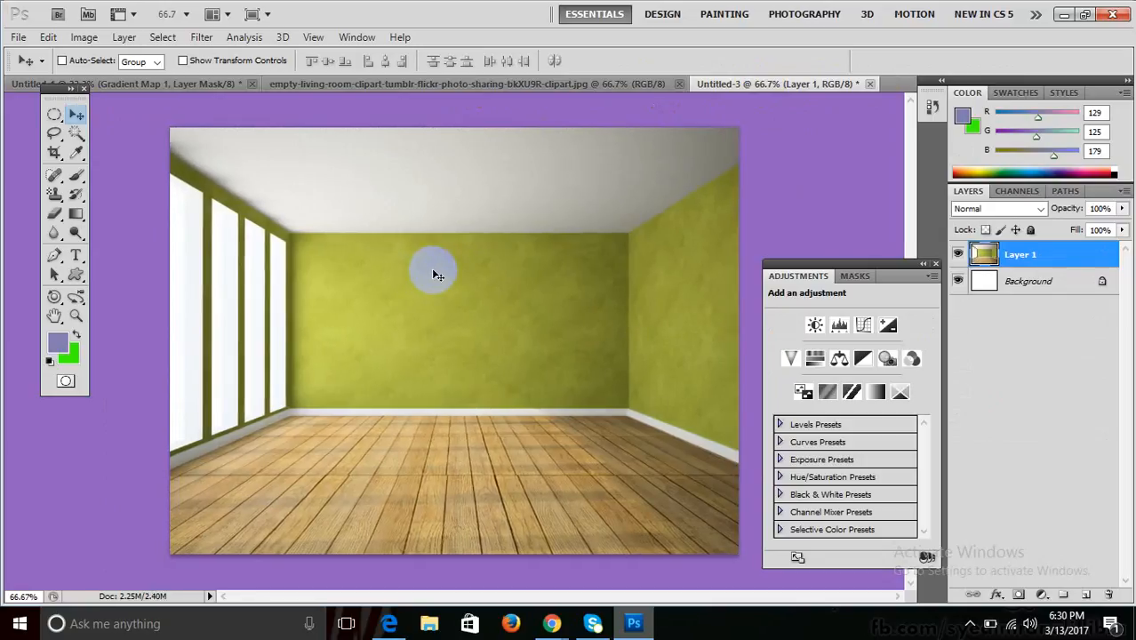
left_click_drag(434, 274, 433, 274)
key("ctrl+o")
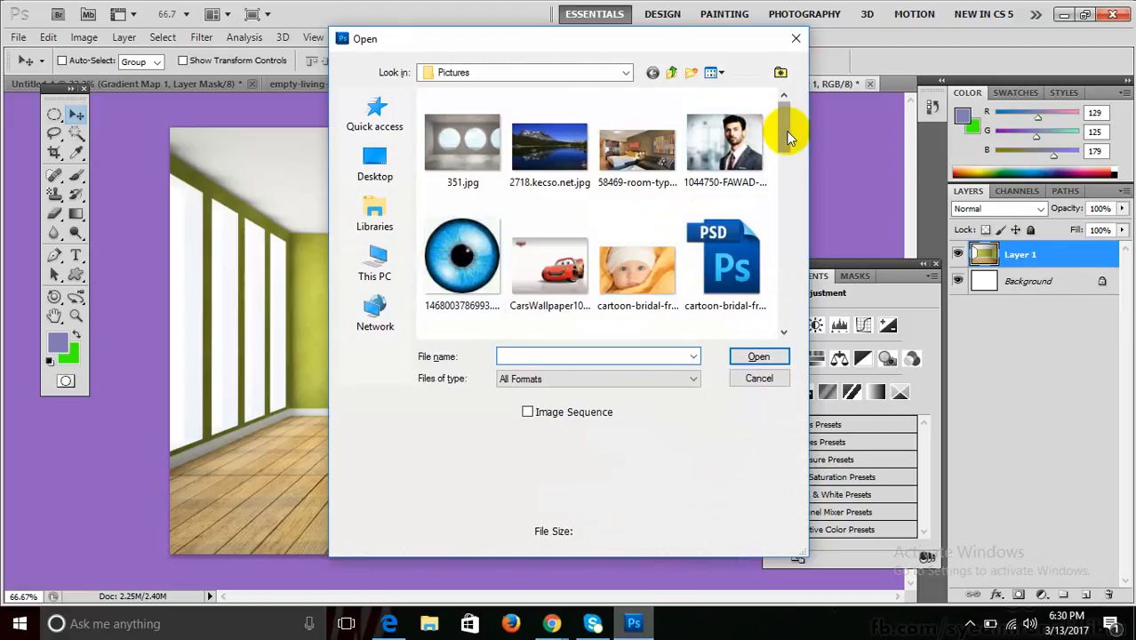
left_click_drag(784, 132, 791, 286)
left_click(637, 262)
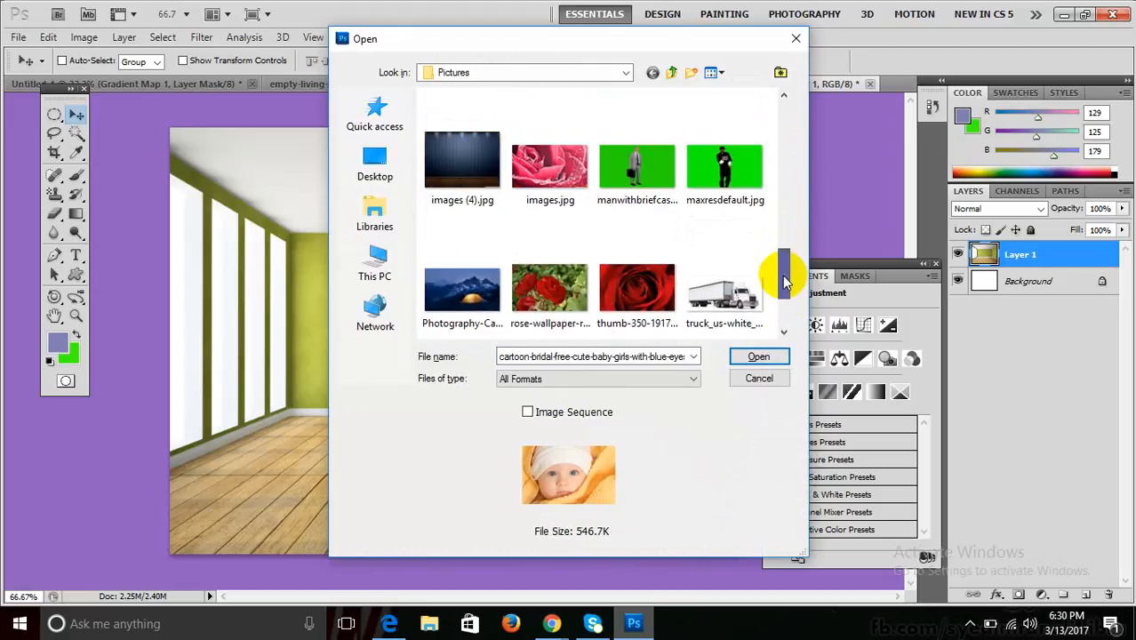
left_click(472, 272)
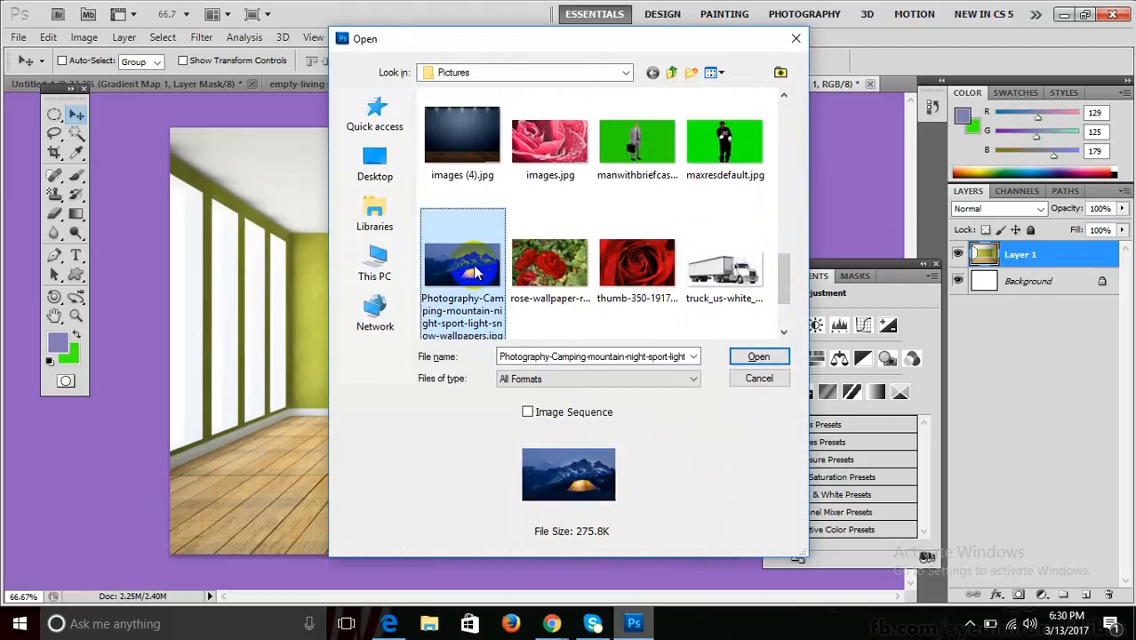
left_click(758, 379)
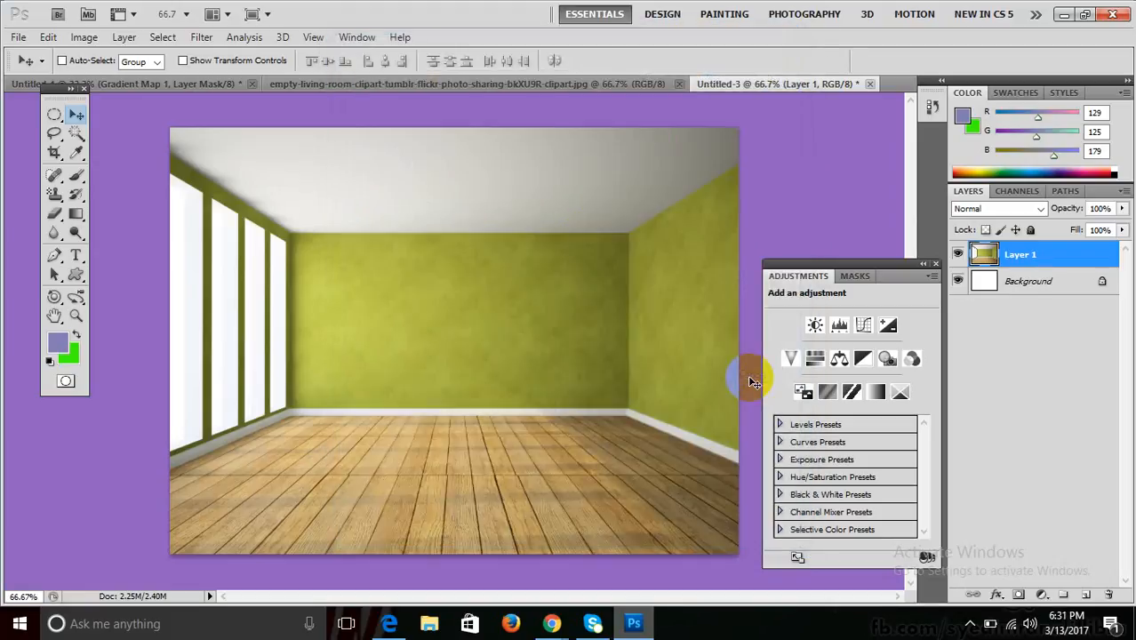
left_click(315, 38)
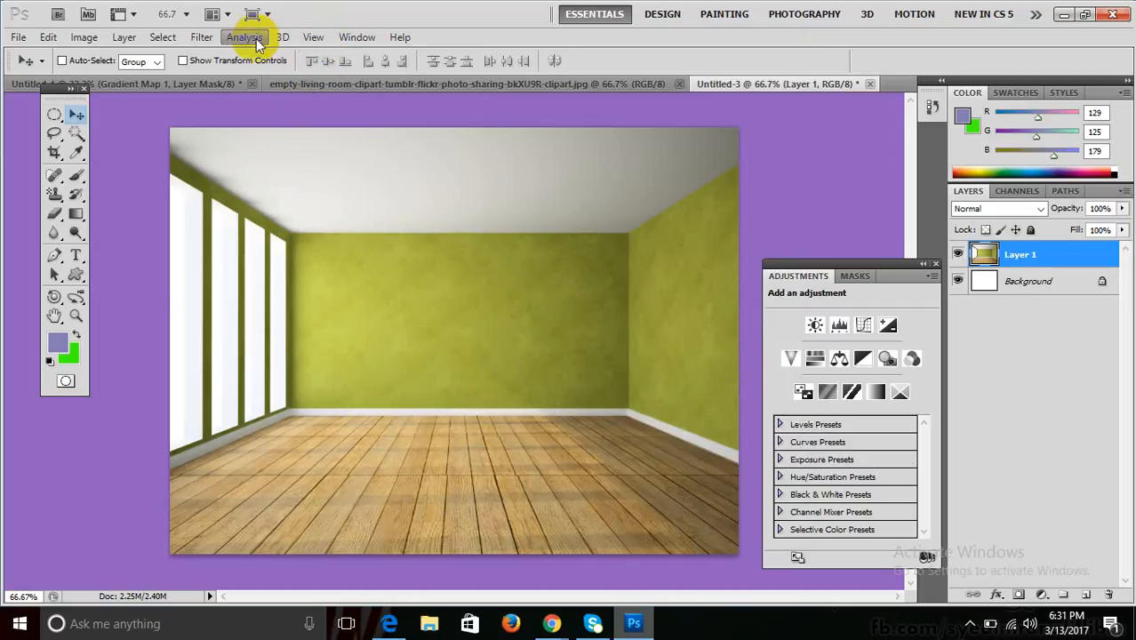
left_click(199, 40)
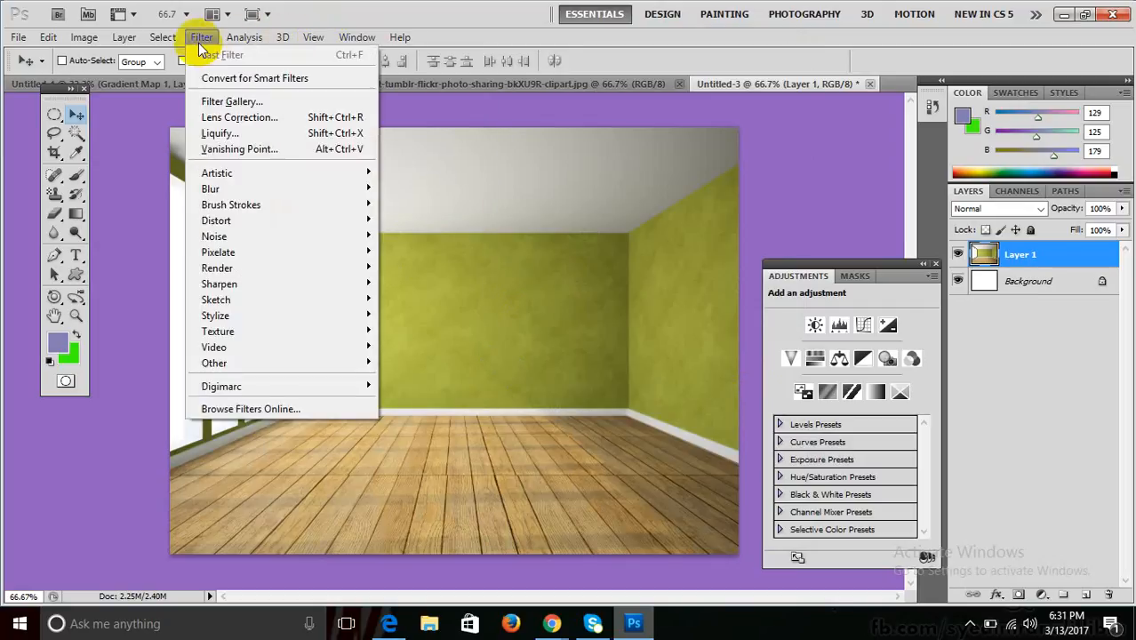
left_click(249, 149)
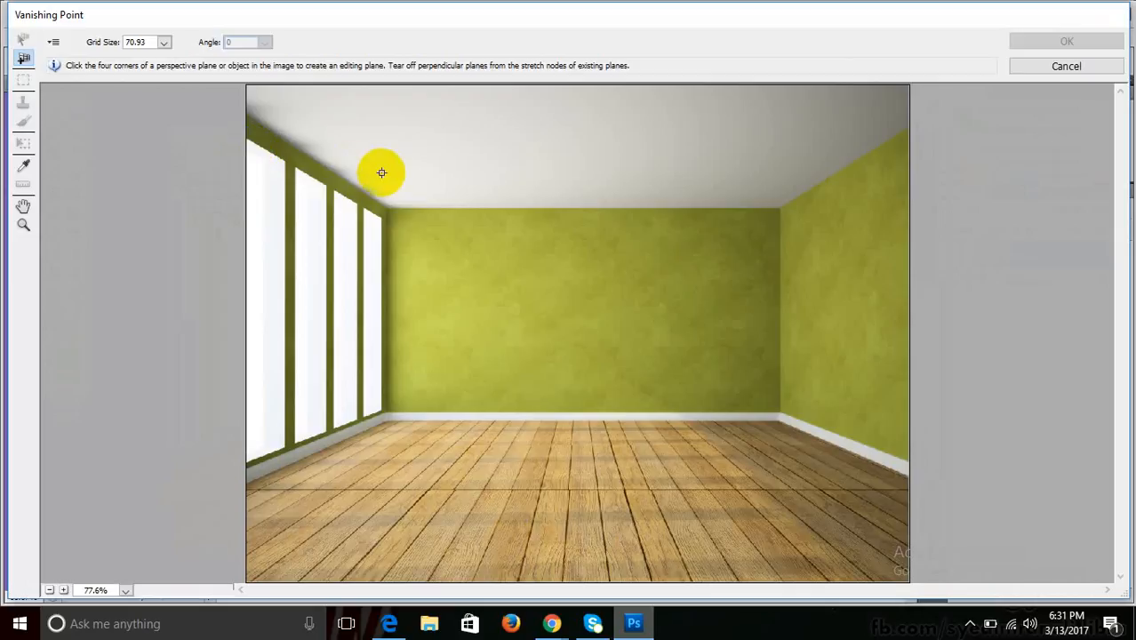
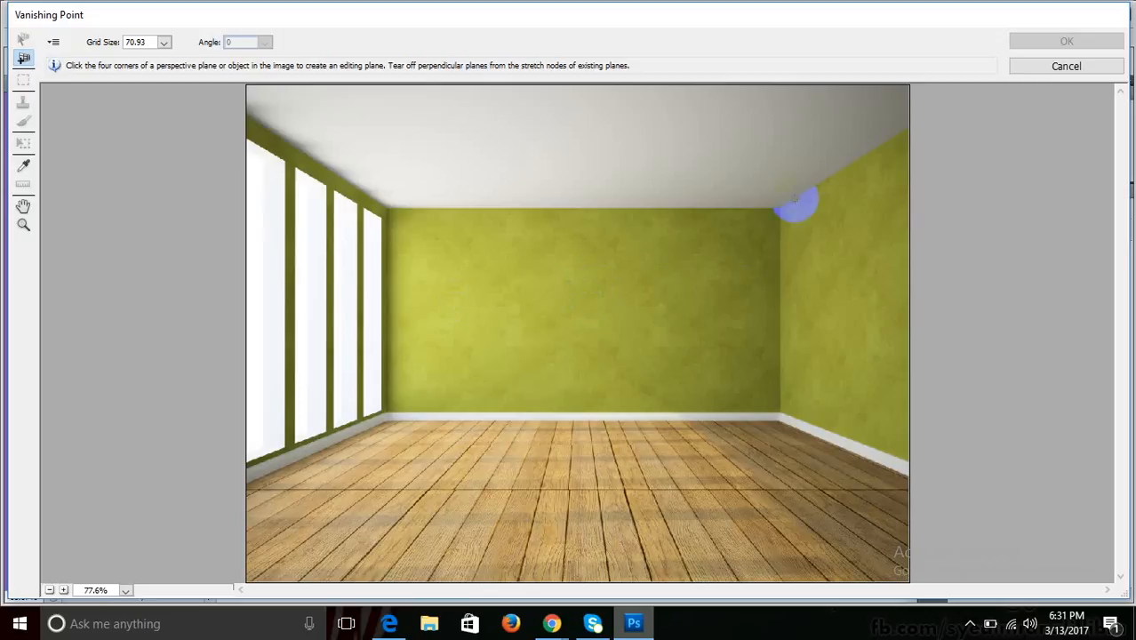
left_click(1066, 67)
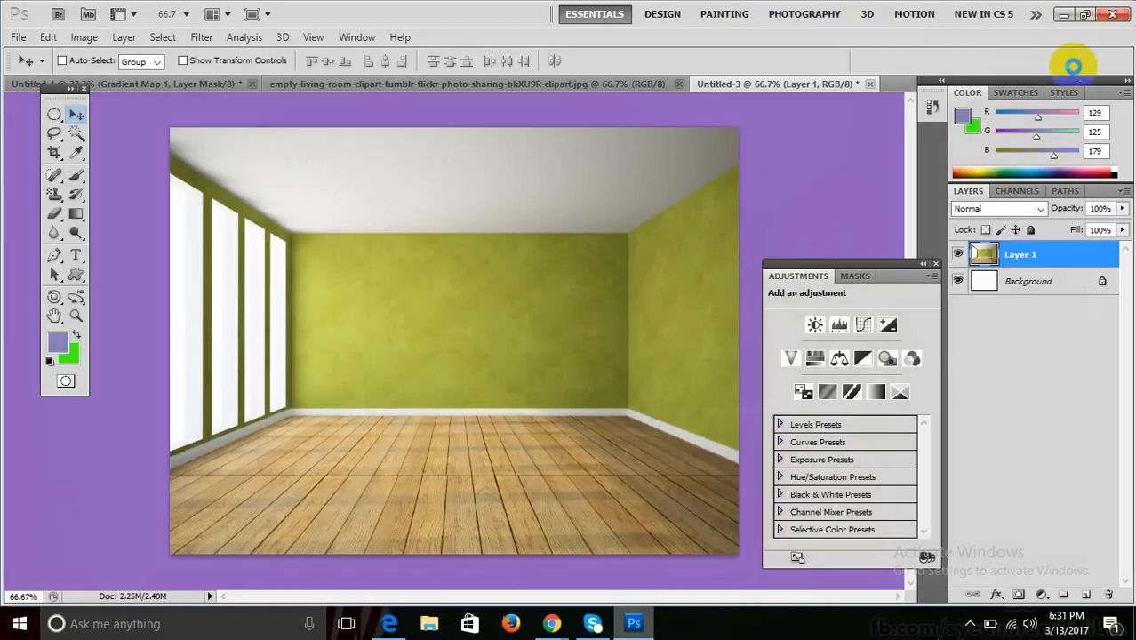
- Open the 640x480 portrait JPG of the man in a suit from the Pictures folder
key("ctrl+o")
left_click(724, 147)
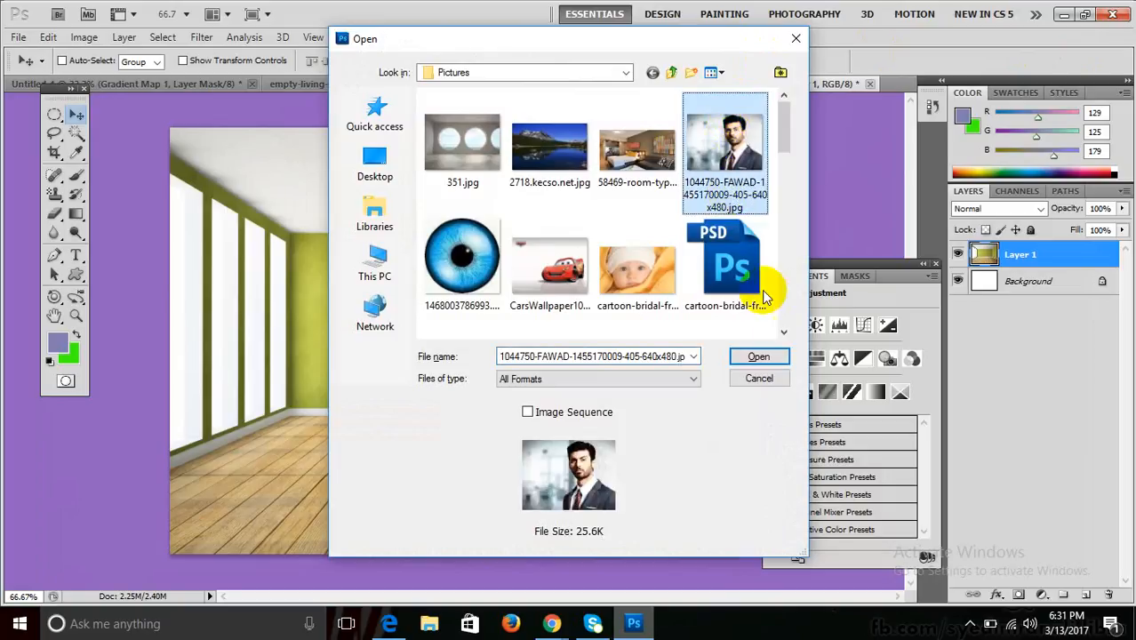
left_click(774, 356)
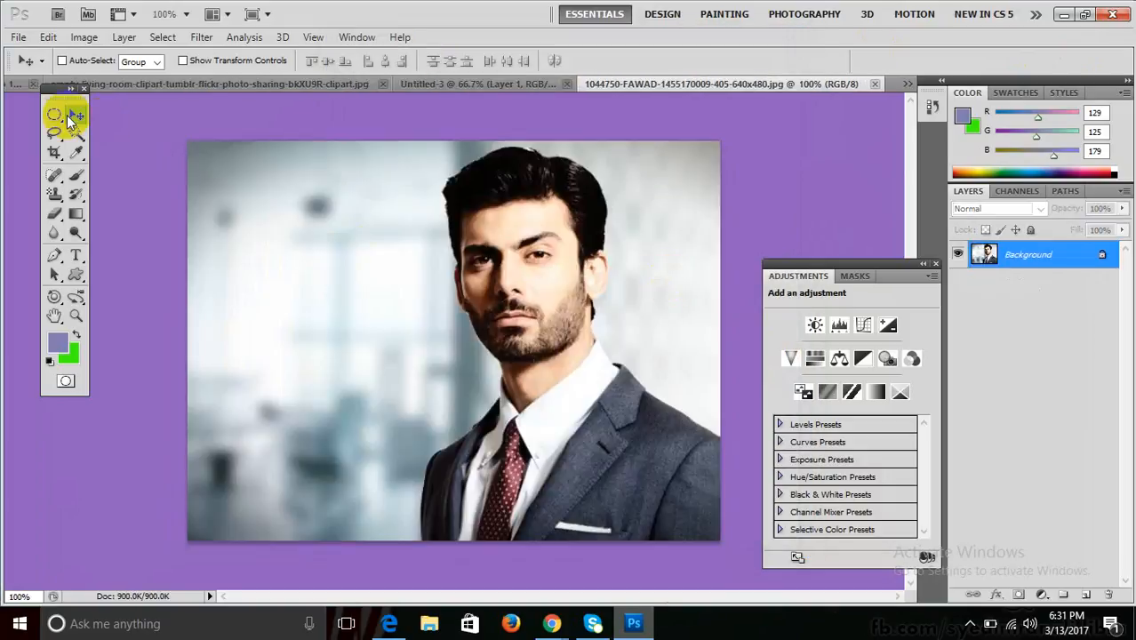
- Try placing the portrait with the Move tool as a layer over the living room in Untitled-3, and undo the placement
left_click_drag(220, 186, 401, 238)
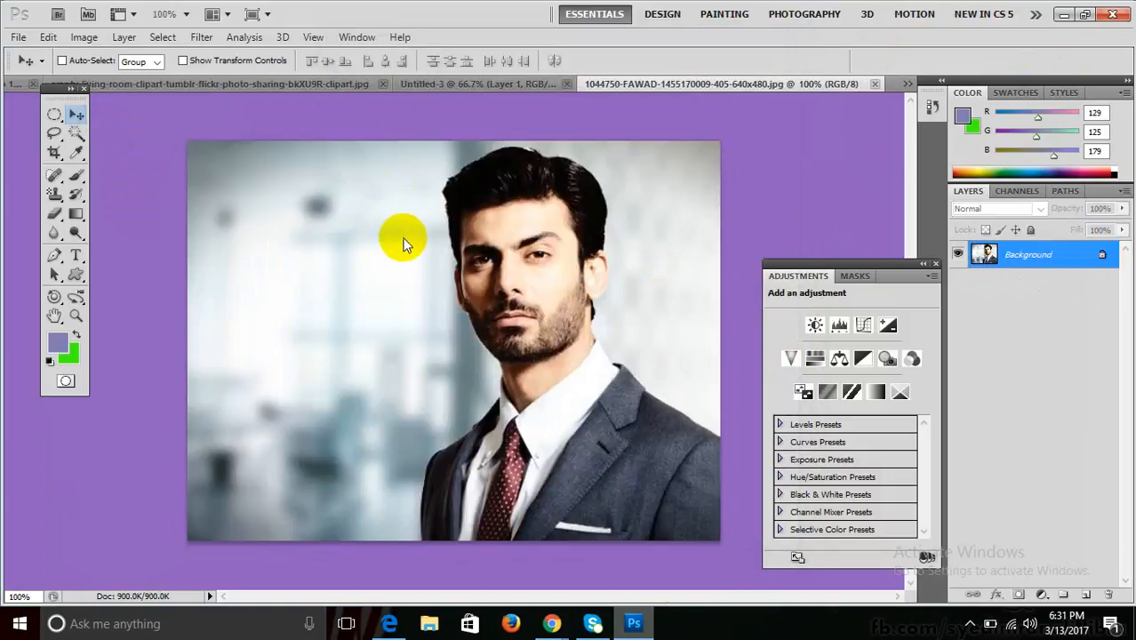
key("Return")
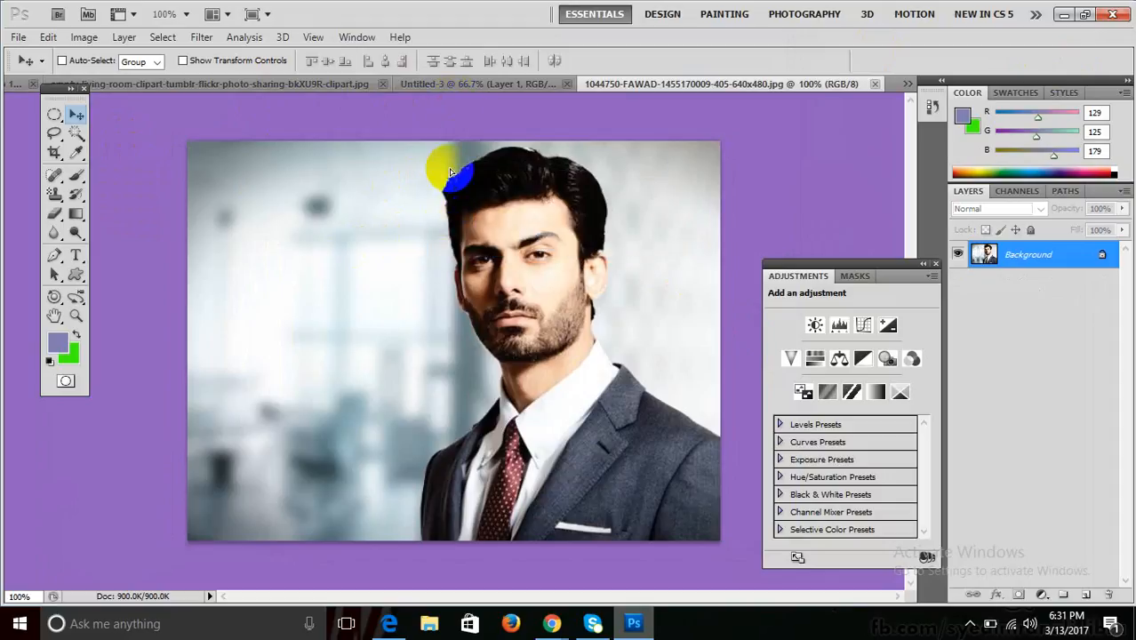
left_click_drag(453, 87, 411, 273)
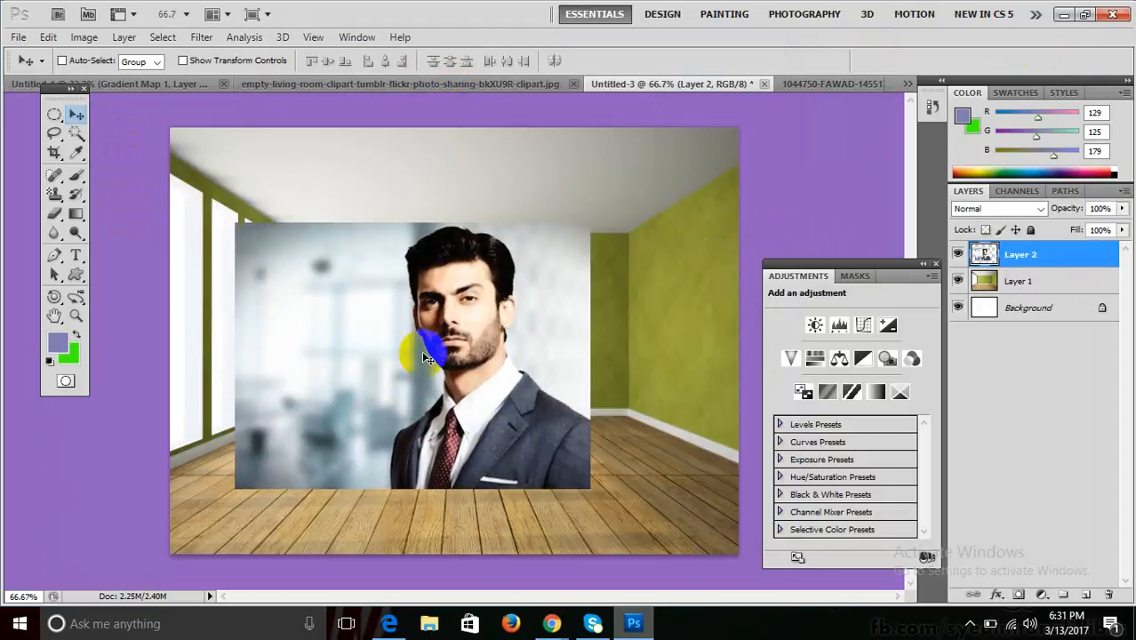
left_click_drag(431, 347, 571, 309)
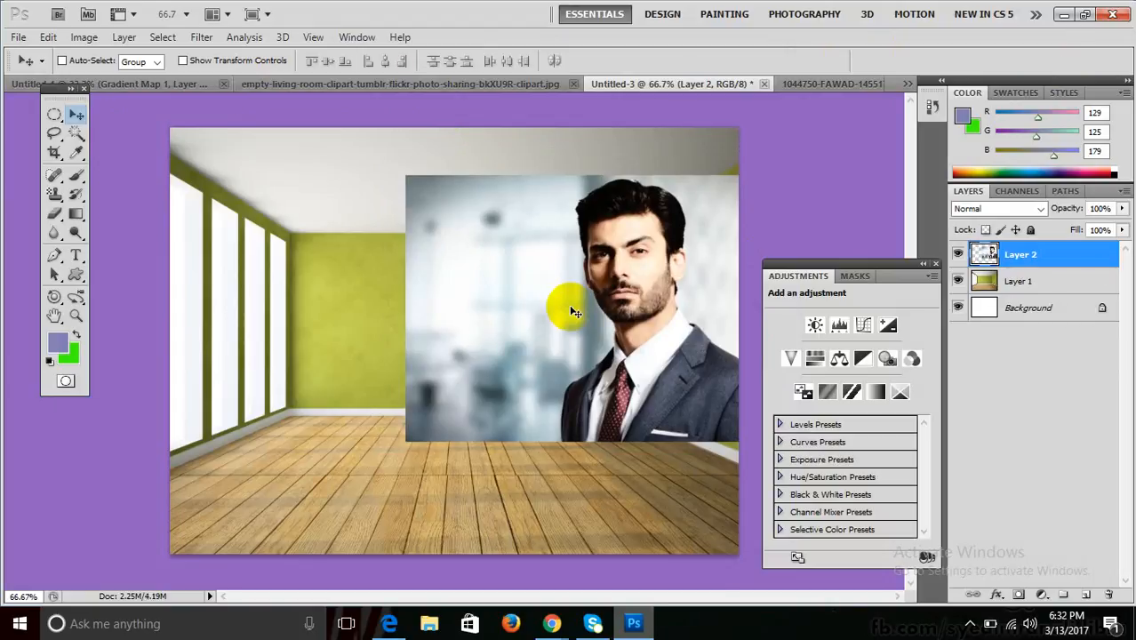
key("ctrl+alt+z")
key("ctrl+alt+z")
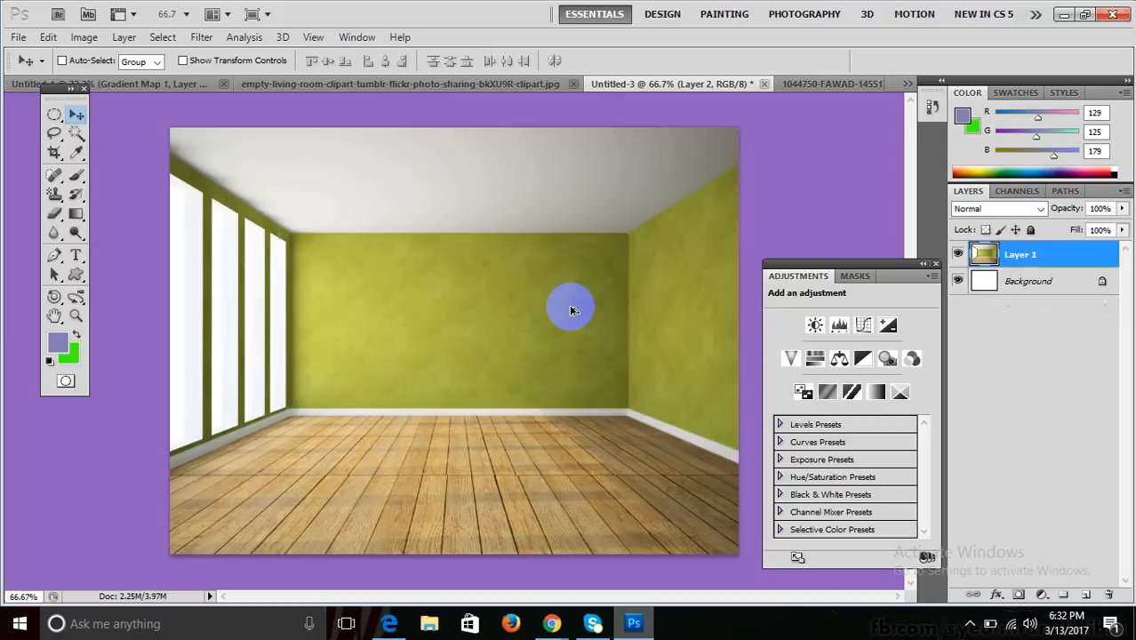
- Return from the portrait to Untitled-3 and open the Vanishing Point filter for the living-room layer
left_click(796, 89)
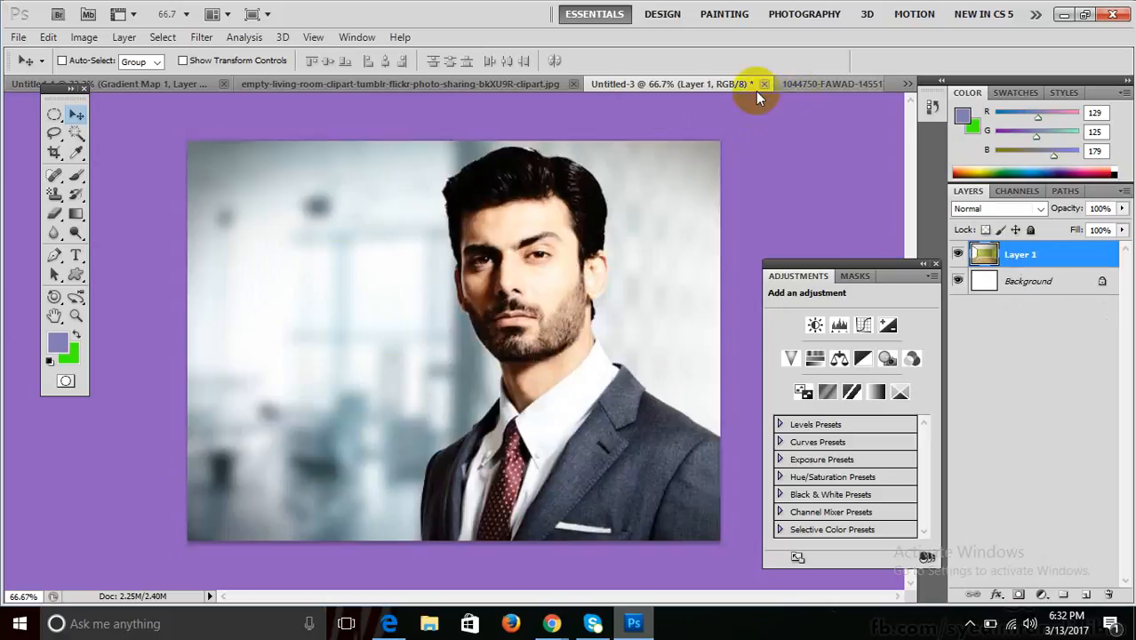
left_click(523, 82)
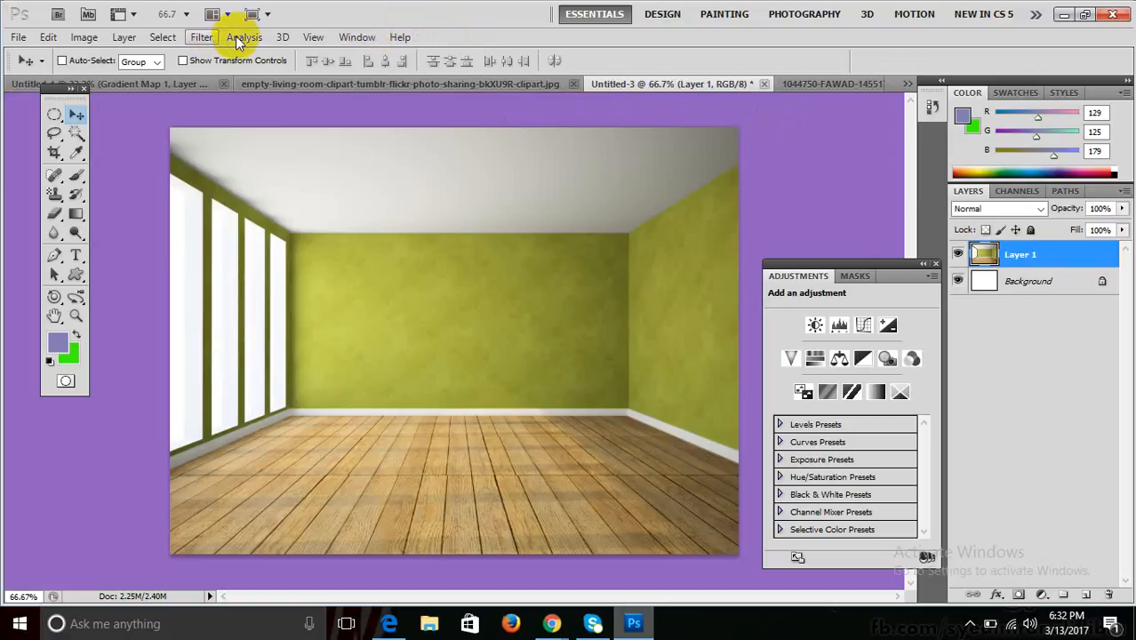
left_click(203, 37)
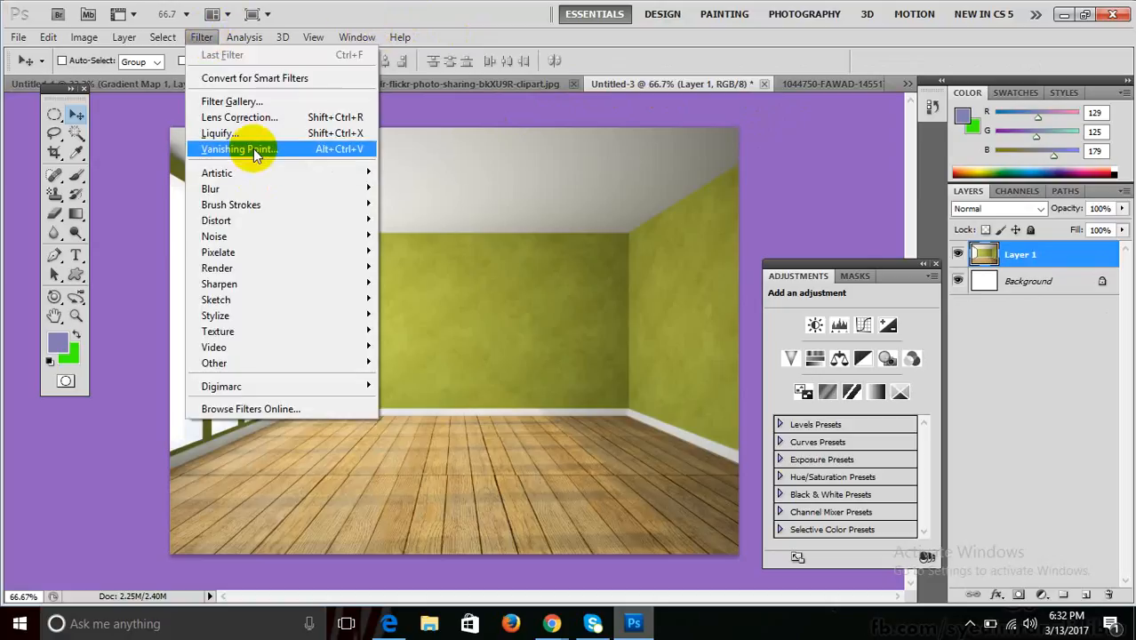
left_click(254, 151)
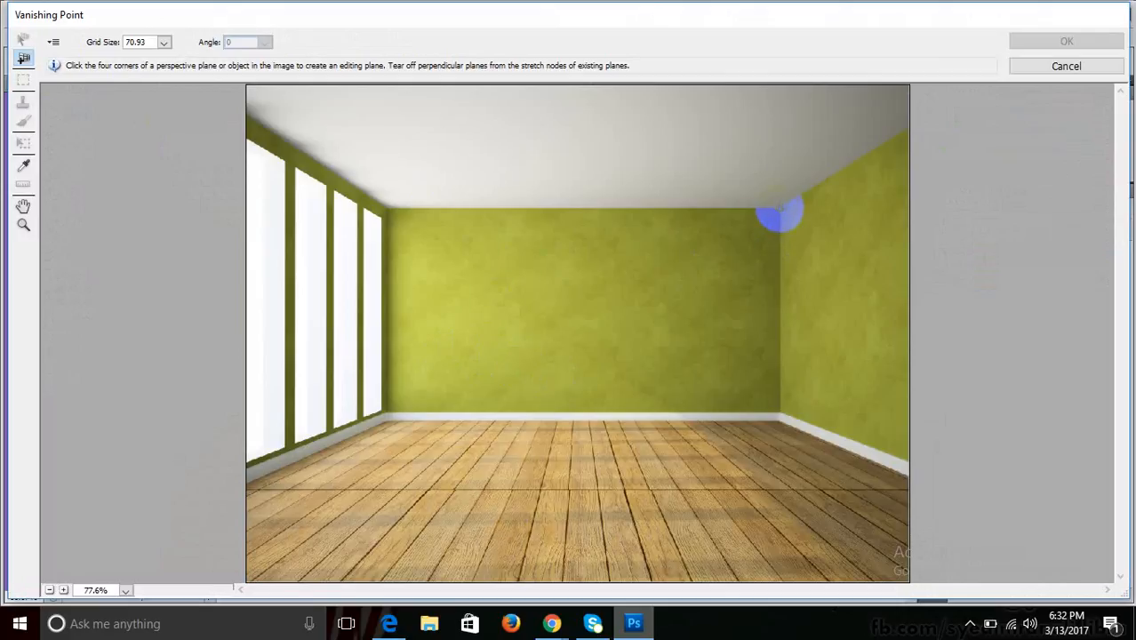
- Outline a perspective plane on the room's right green wall by its four corners, removing the misplaced third node
left_click(778, 209)
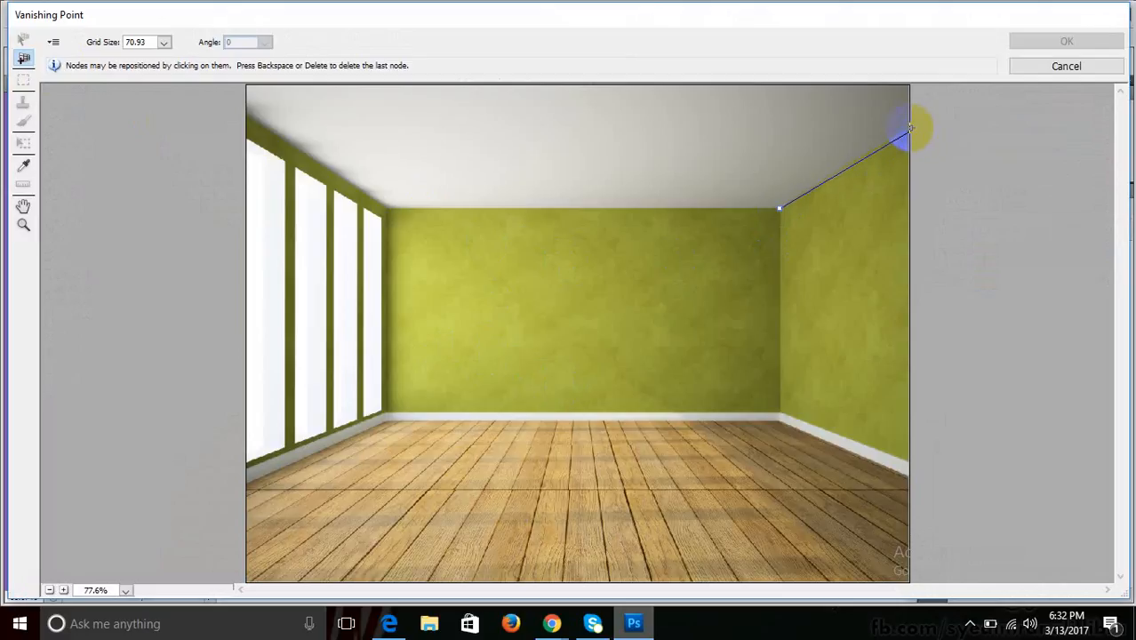
left_click(906, 129)
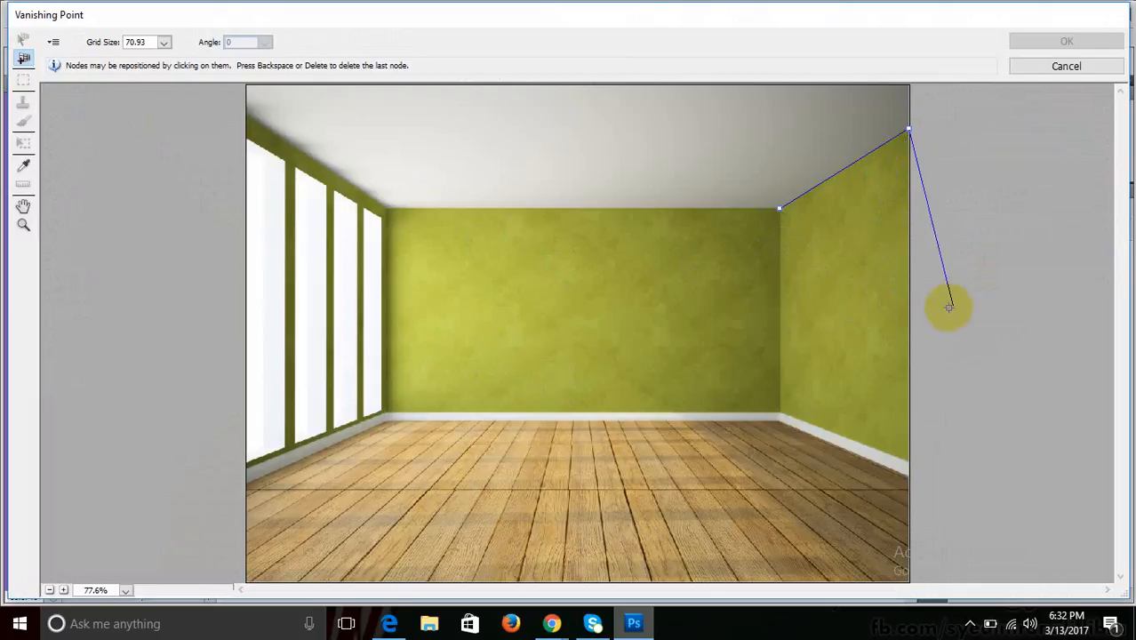
left_click(902, 312)
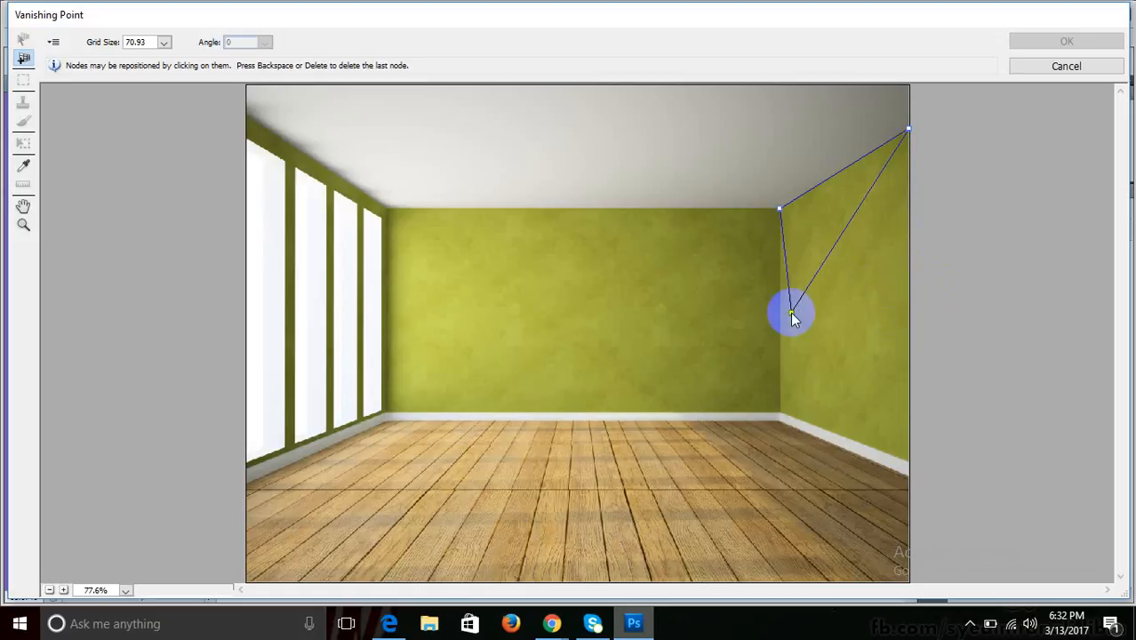
key("BackSpace")
left_click(909, 463)
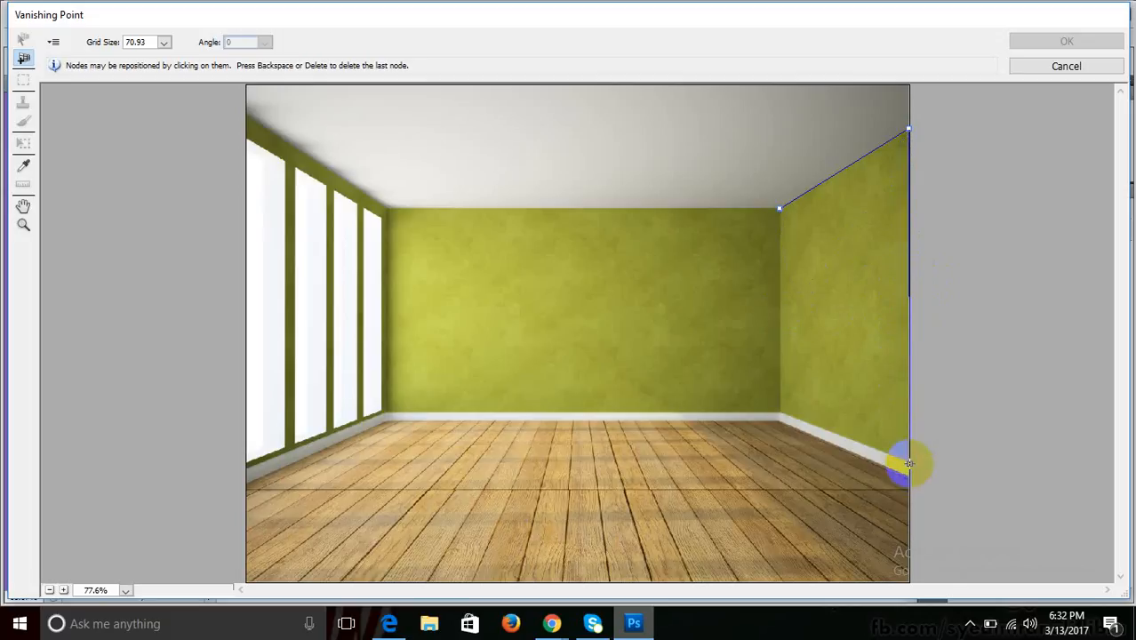
left_click(779, 415)
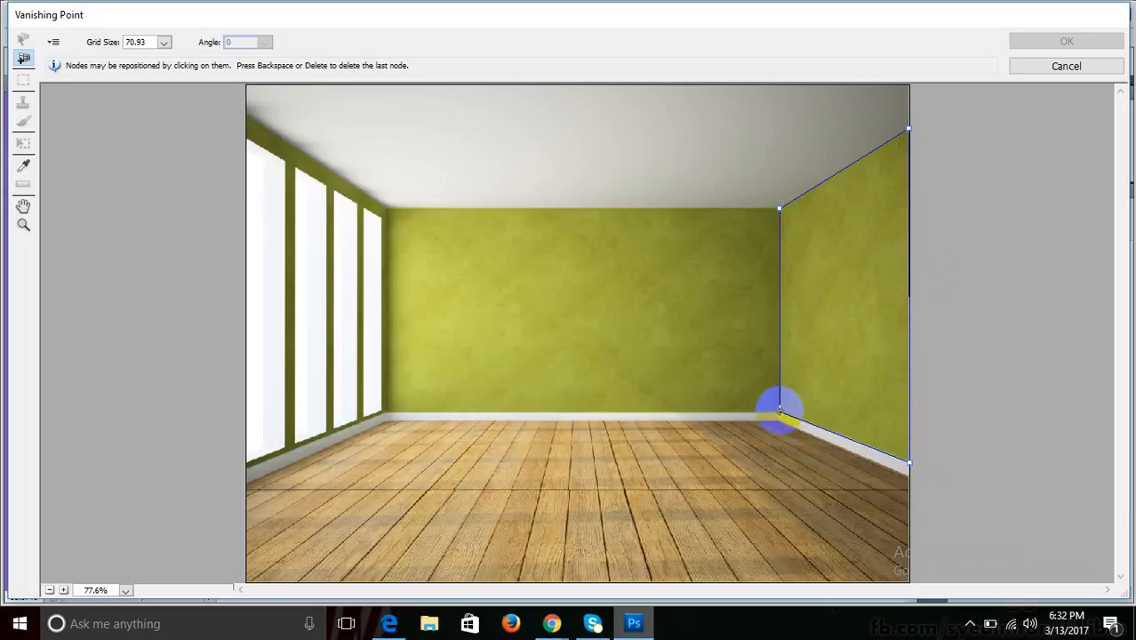
- Complete the right wall's perspective plane at its lower inner corner and align that node precisely with the top of the baseboard
left_click(779, 410)
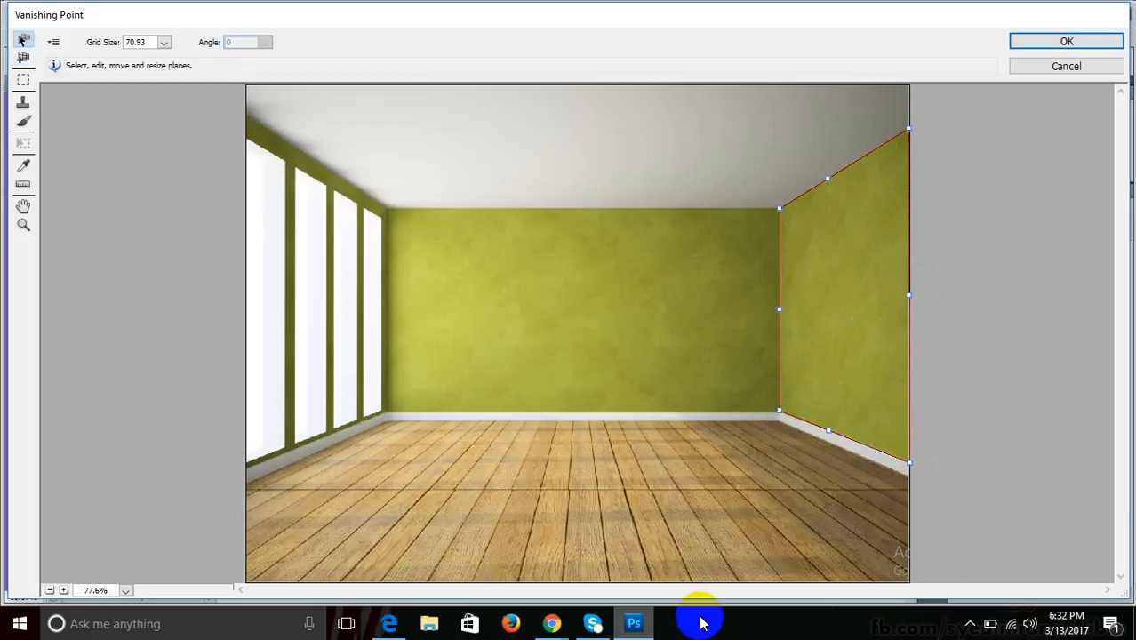
key("ctrl+plus")
key("ctrl+plus")
key("ctrl+plus")
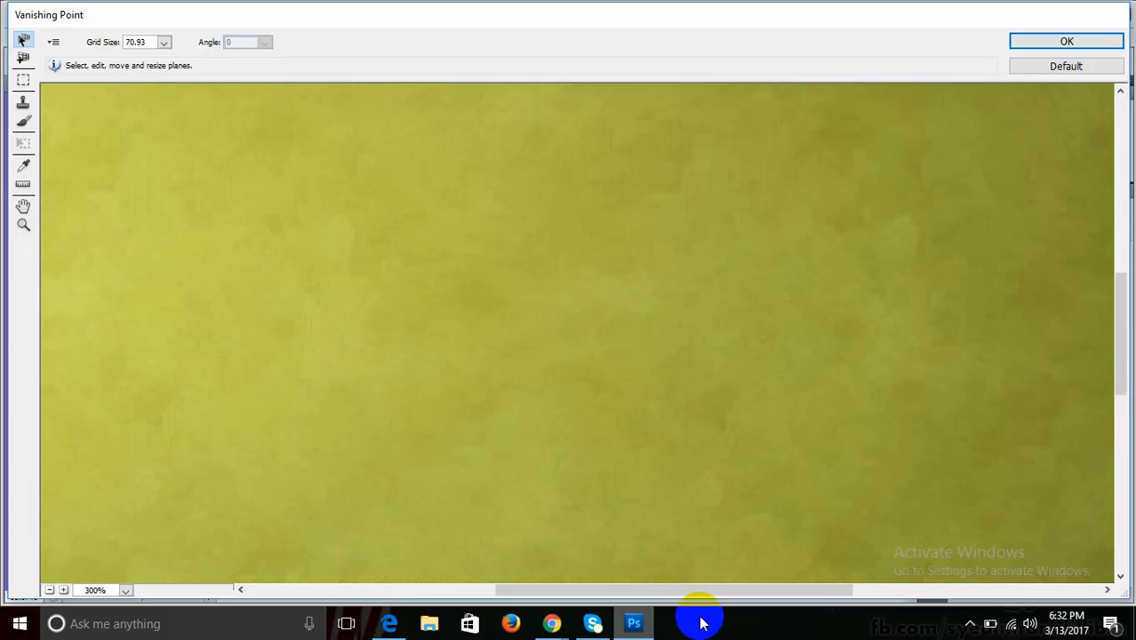
left_click(22, 207)
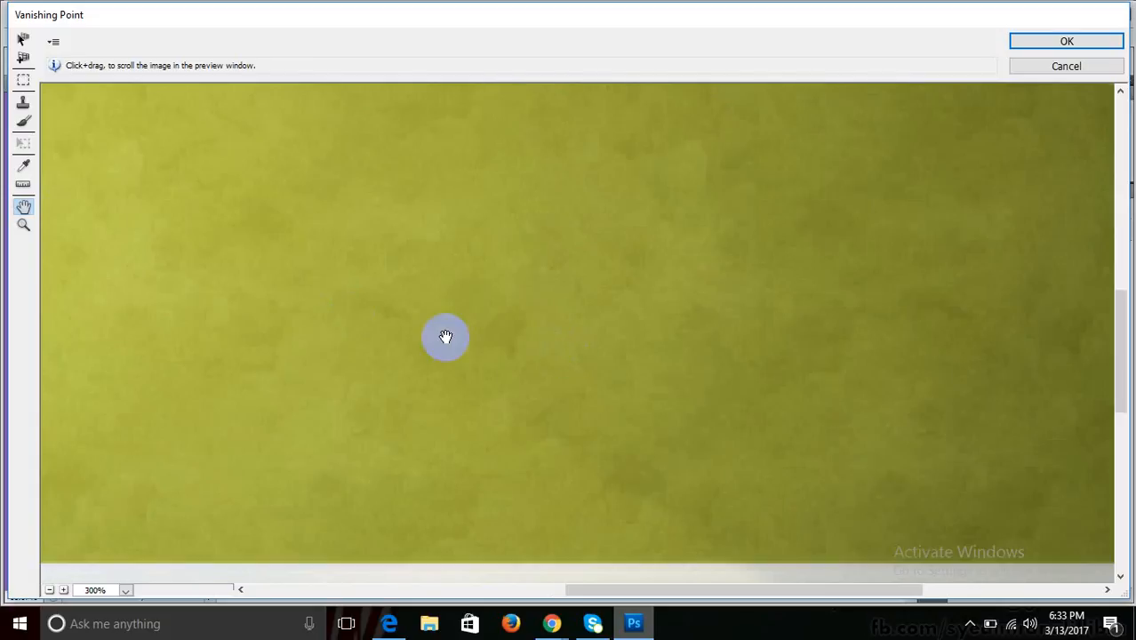
left_click_drag(443, 335, 423, 302)
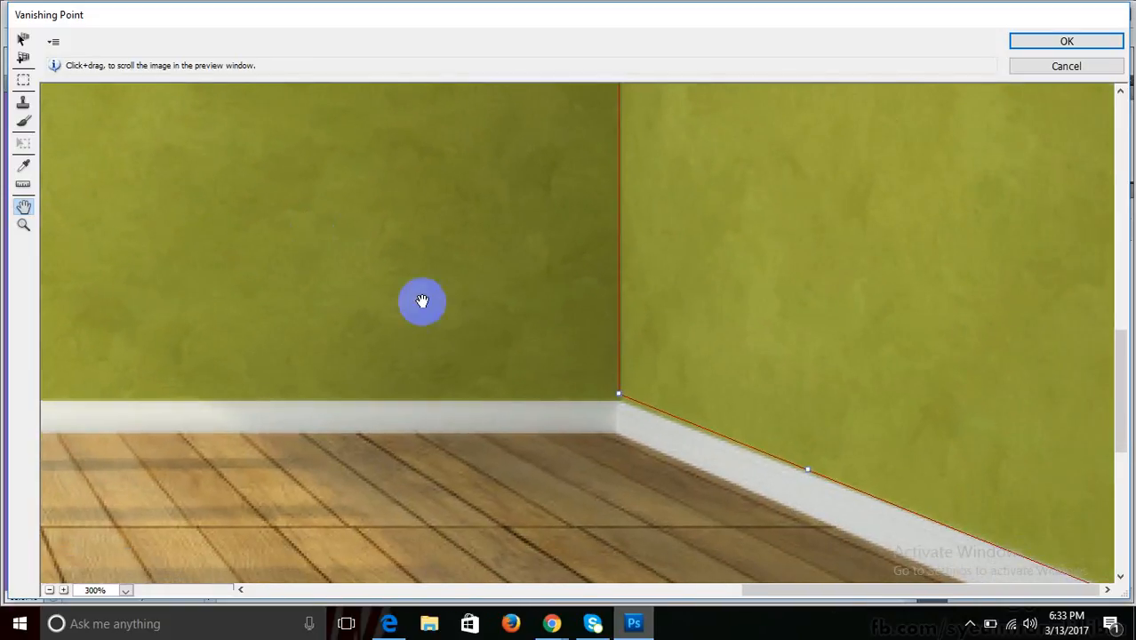
left_click(23, 40)
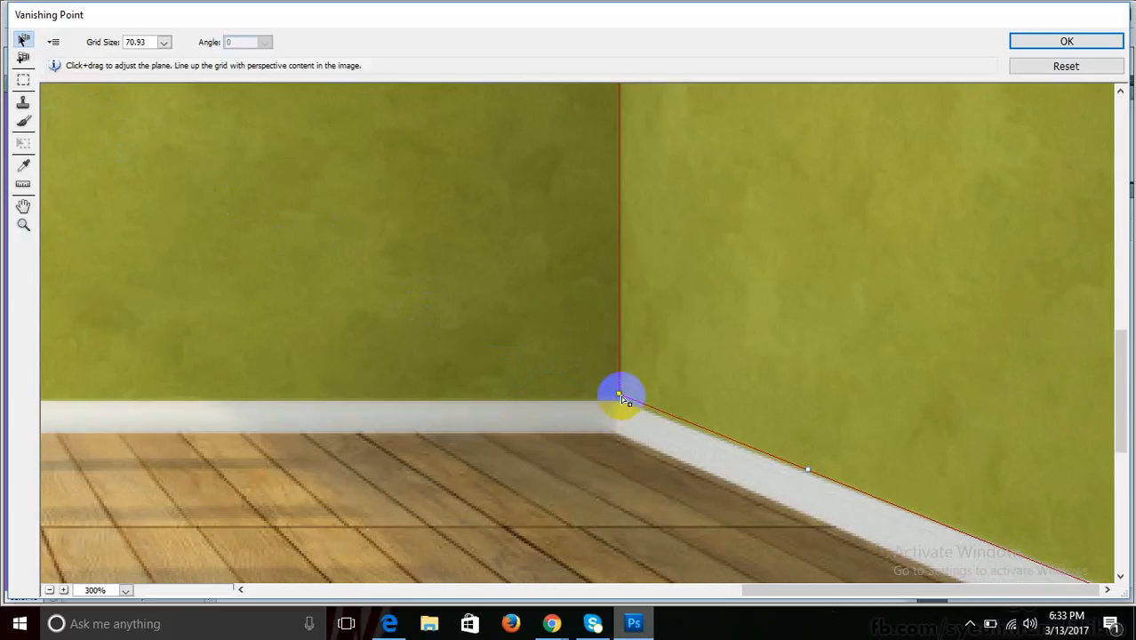
left_click_drag(622, 405, 621, 399)
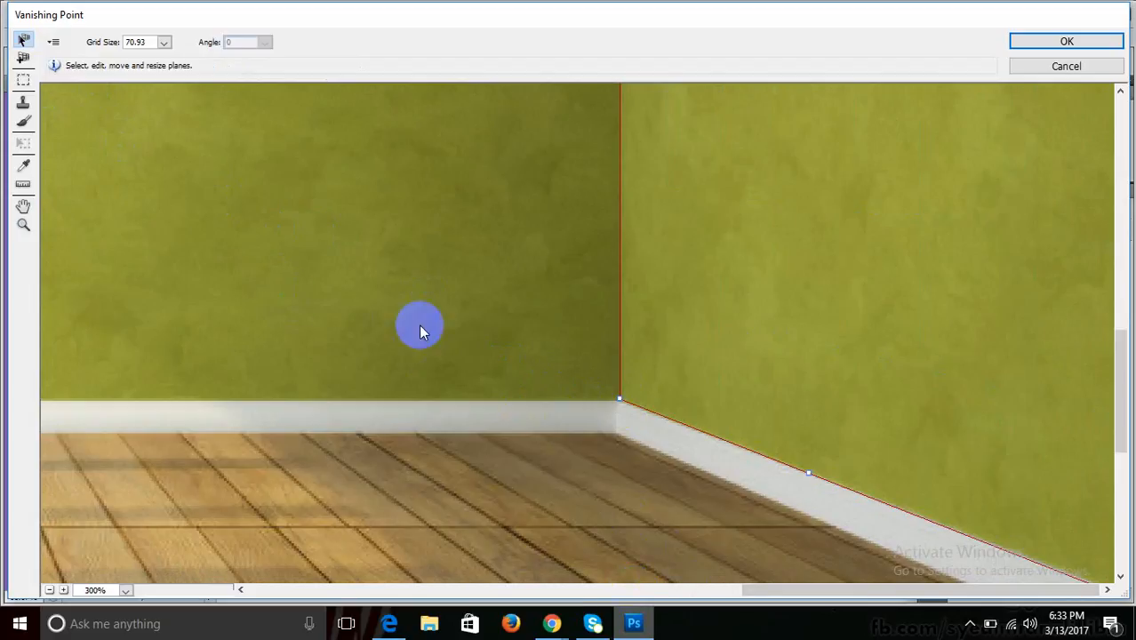
- Align the plane's upper inner node with the corner where the walls meet the ceiling and accept the Vanishing Point plane
key("h")
left_click_drag(631, 375, 601, 261)
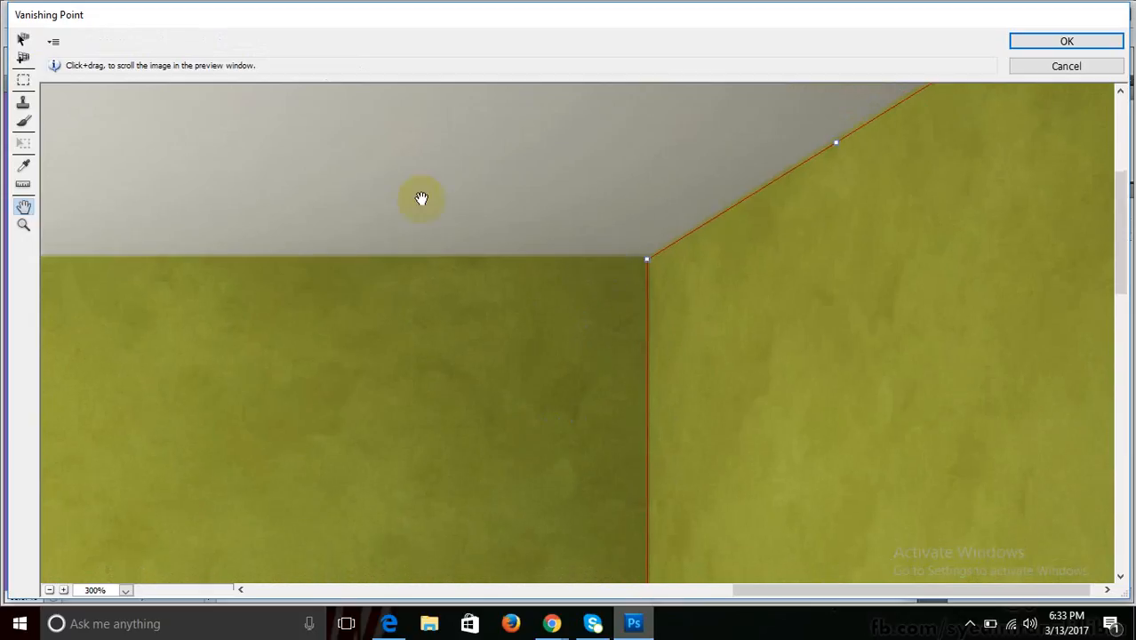
left_click(23, 39)
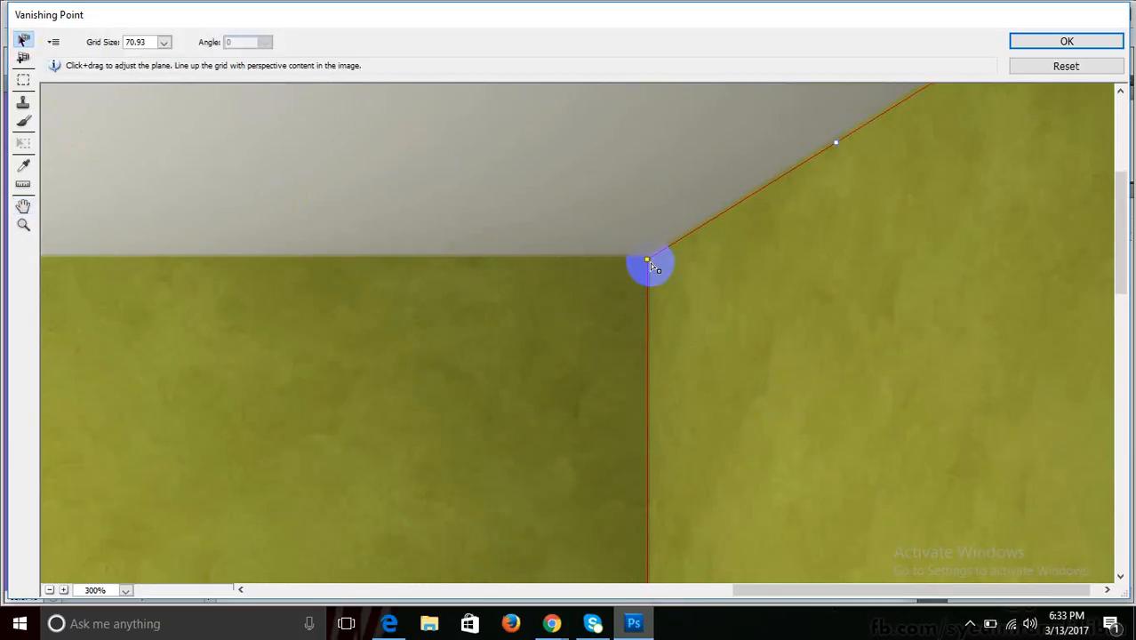
left_click_drag(655, 267, 659, 263)
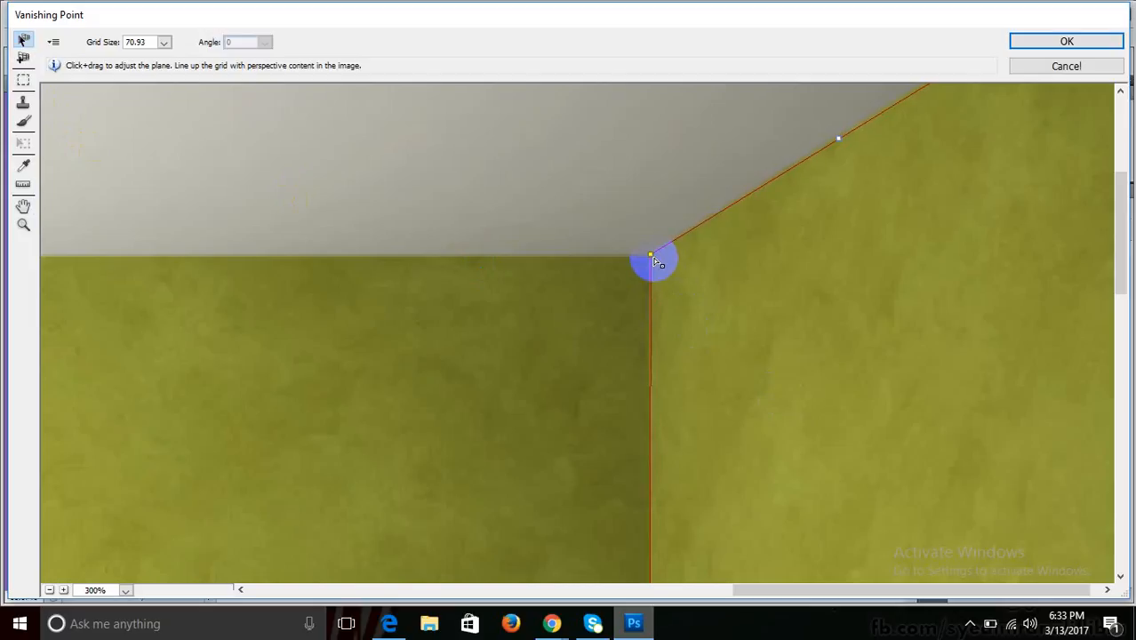
key("ctrl+minus")
key("ctrl+minus")
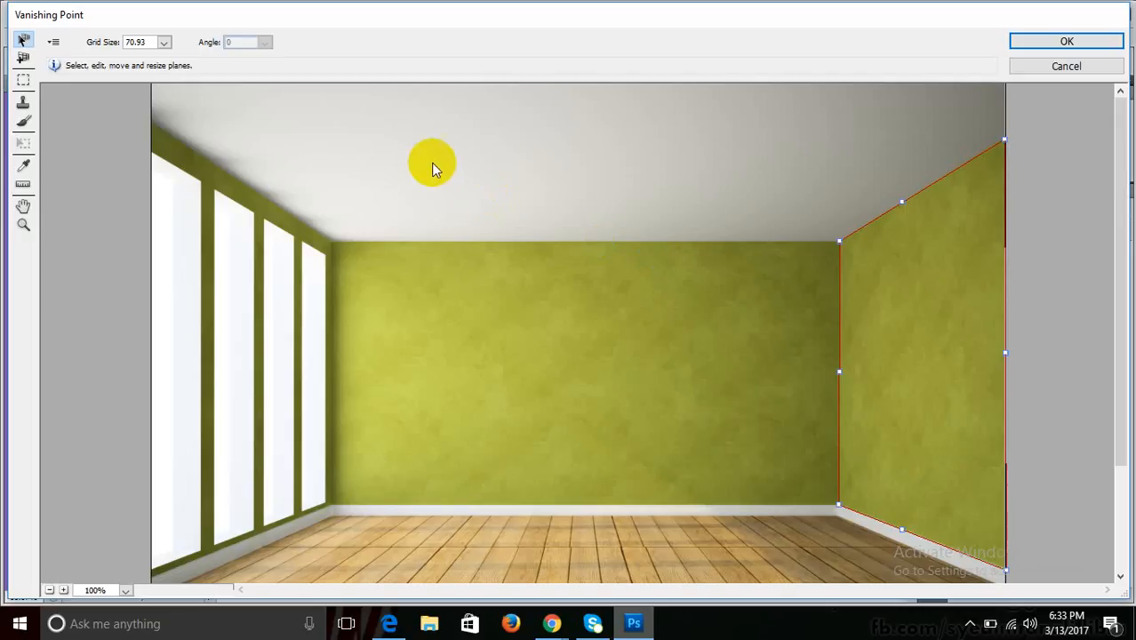
left_click(1016, 44)
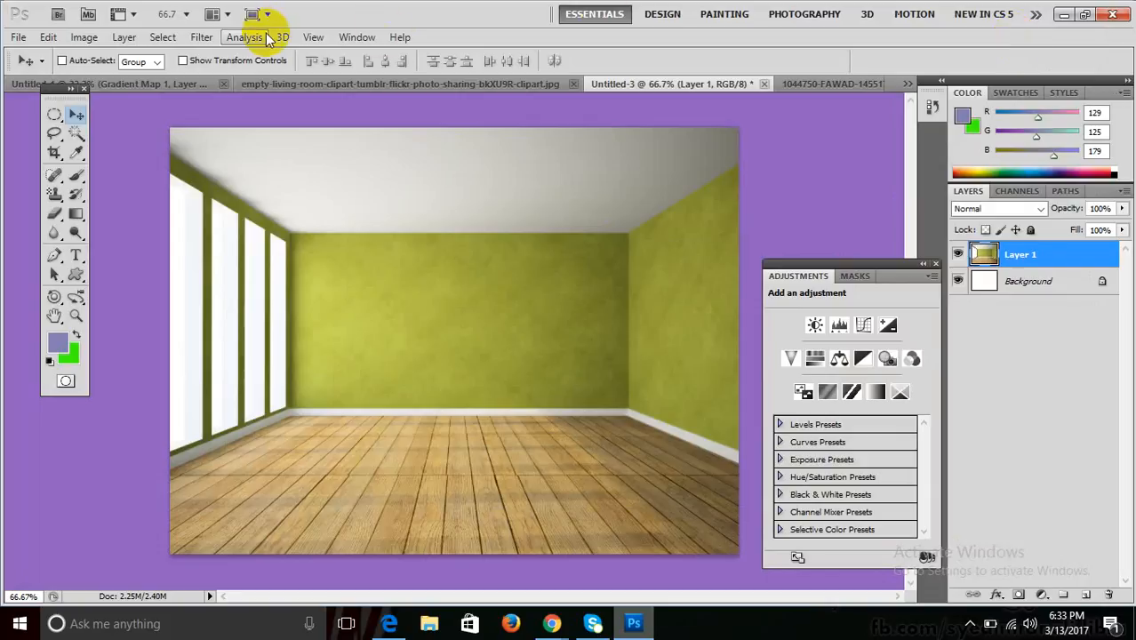
- Reopen the Vanishing Point filter to check the plane stored on the right wall, and leave it without changes
left_click(201, 36)
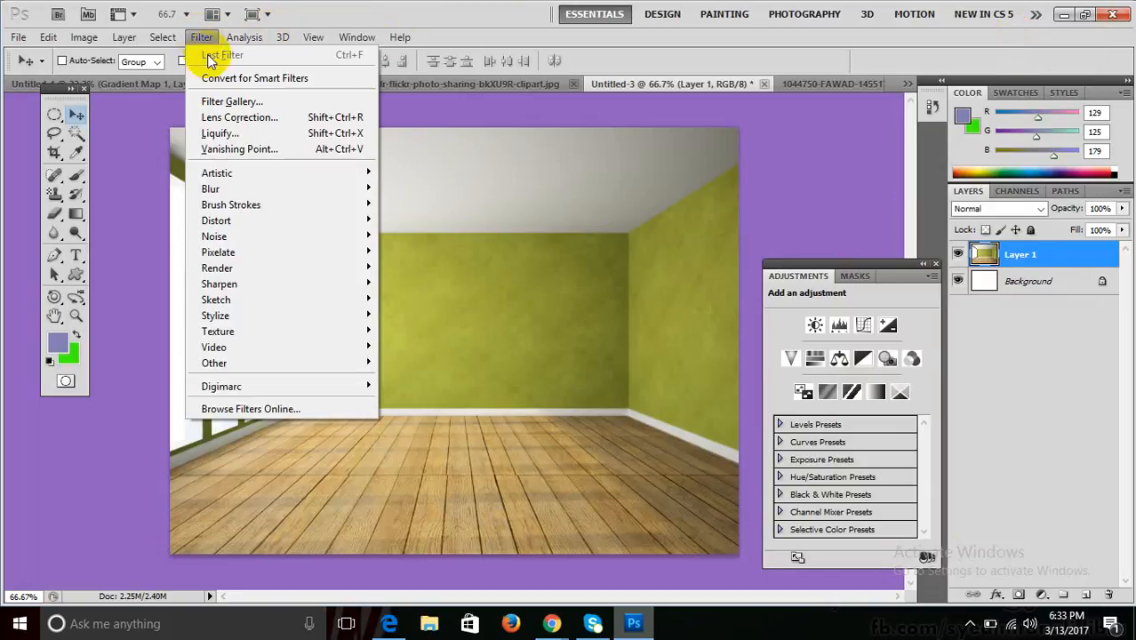
left_click(240, 150)
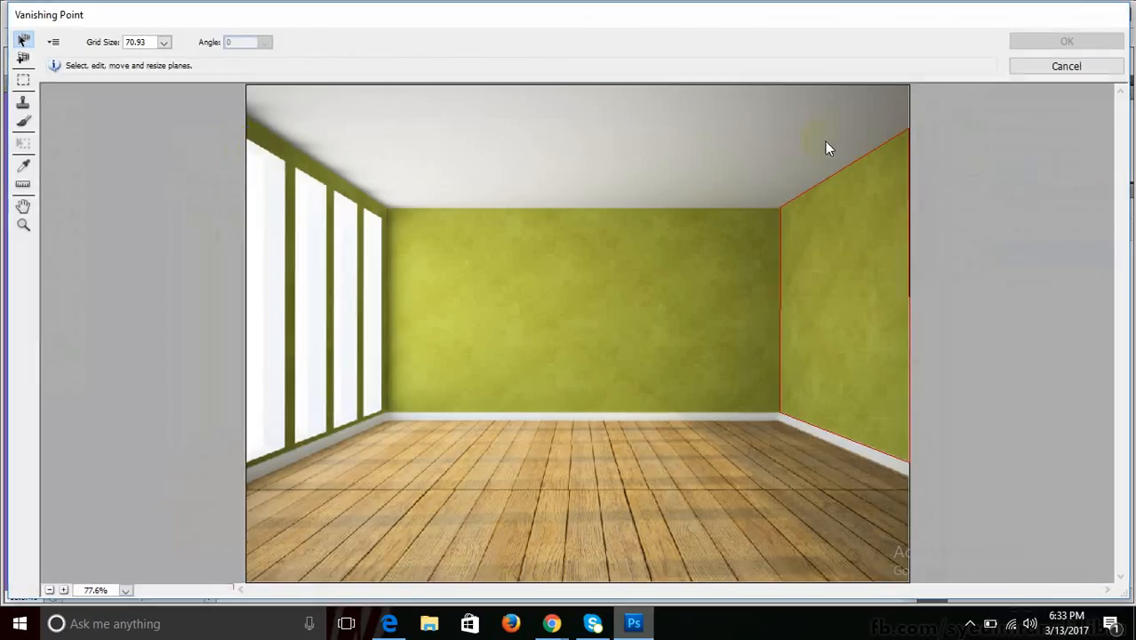
left_click(805, 244)
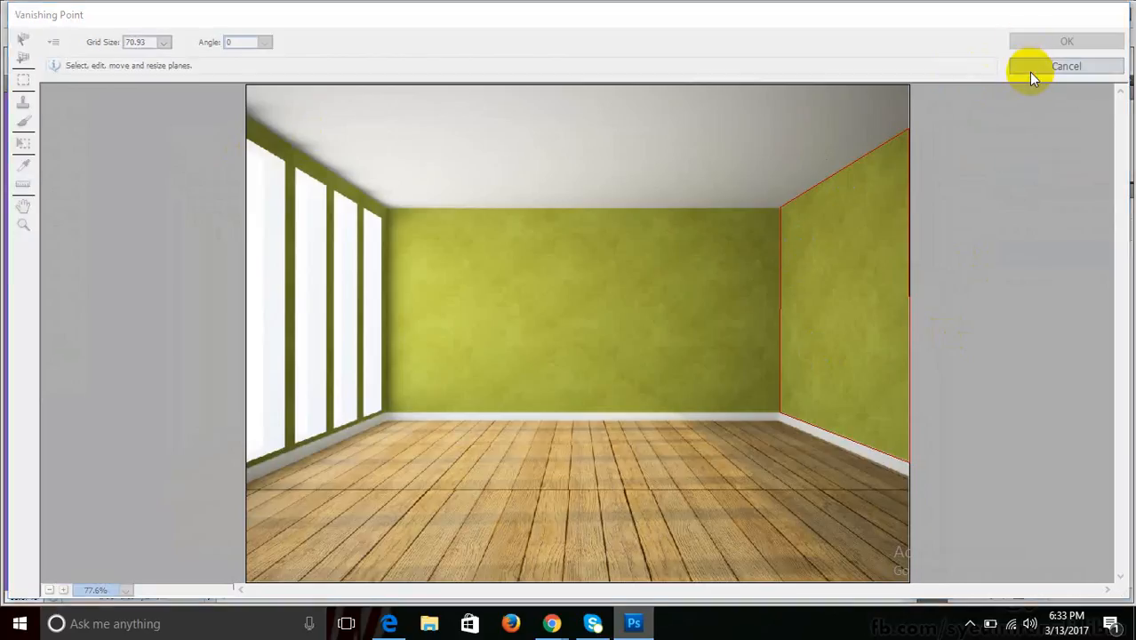
left_click(1028, 72)
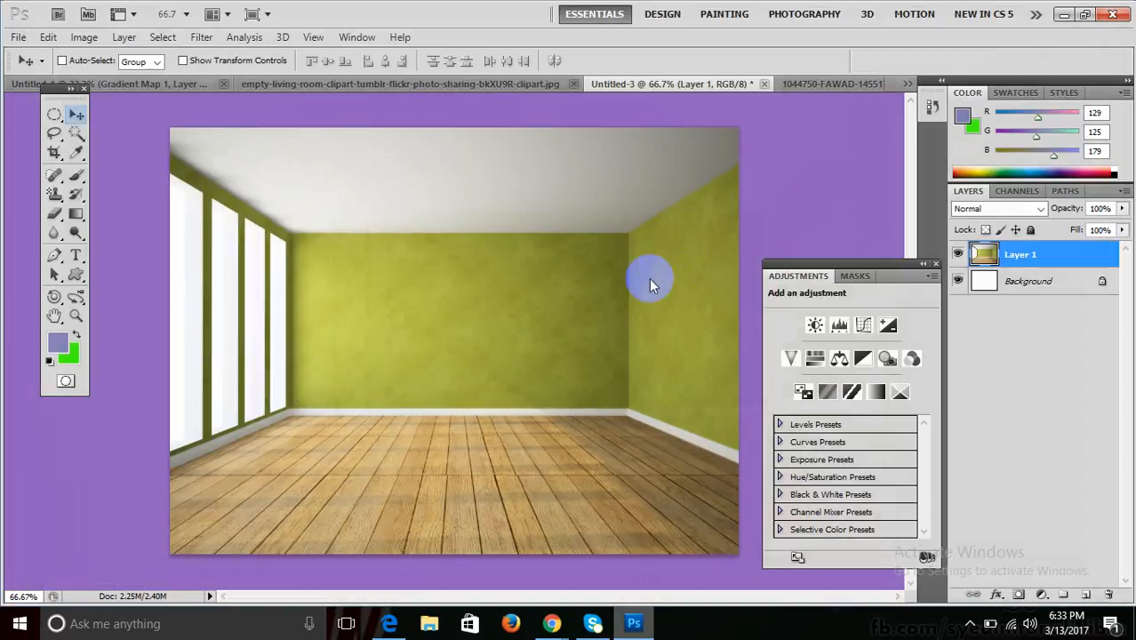
left_click(825, 83)
left_click_drag(551, 329, 546, 354)
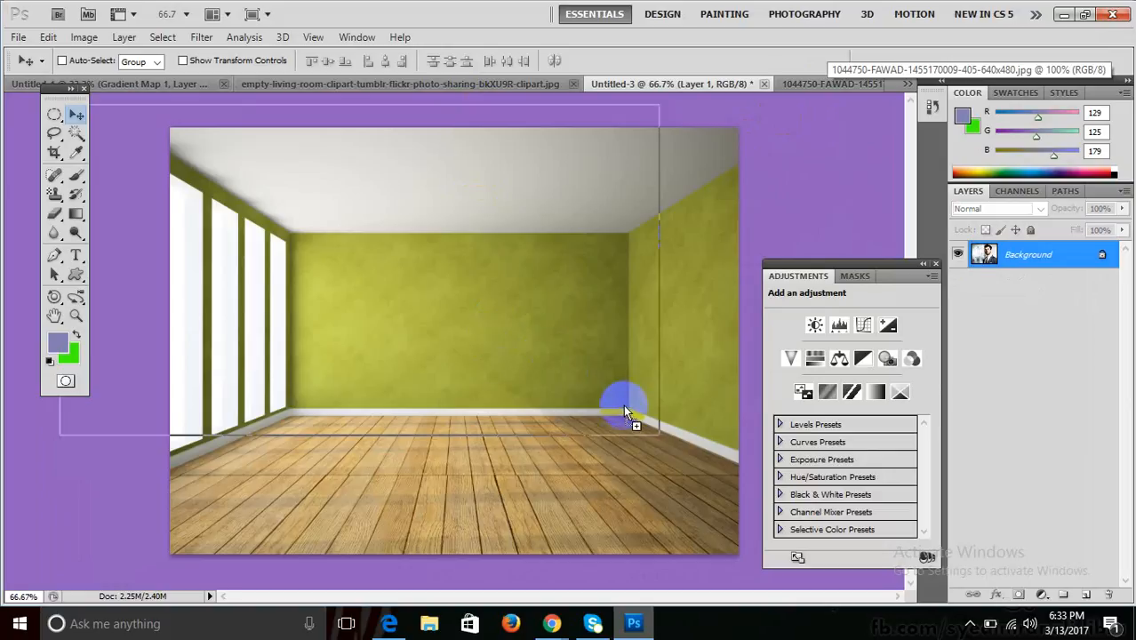
left_click_drag(623, 404, 620, 405)
left_click_drag(518, 325, 437, 249)
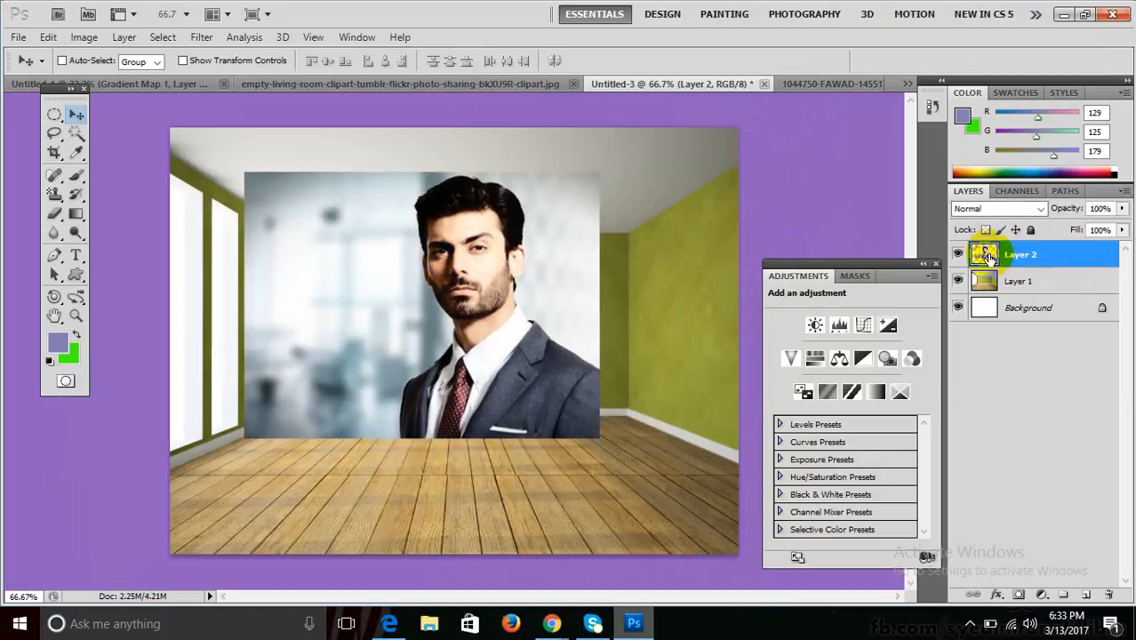
key("ctrl+alt+z")
key("ctrl+alt+z")
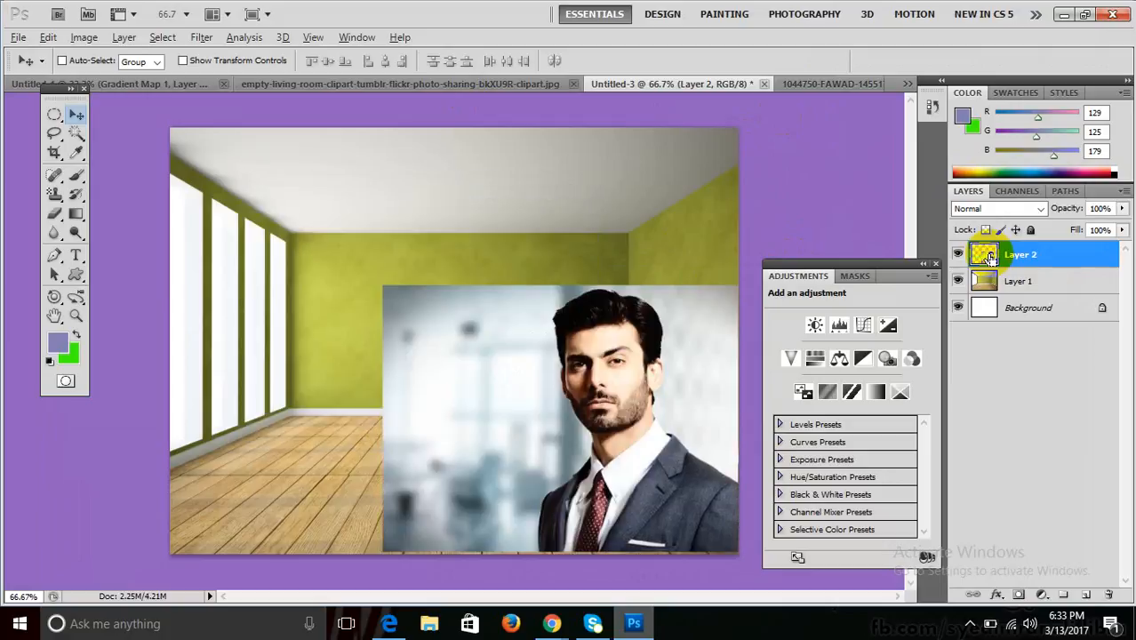
- Copy the fully selected portrait photo to the clipboard and return to the empty room document
left_click(809, 84)
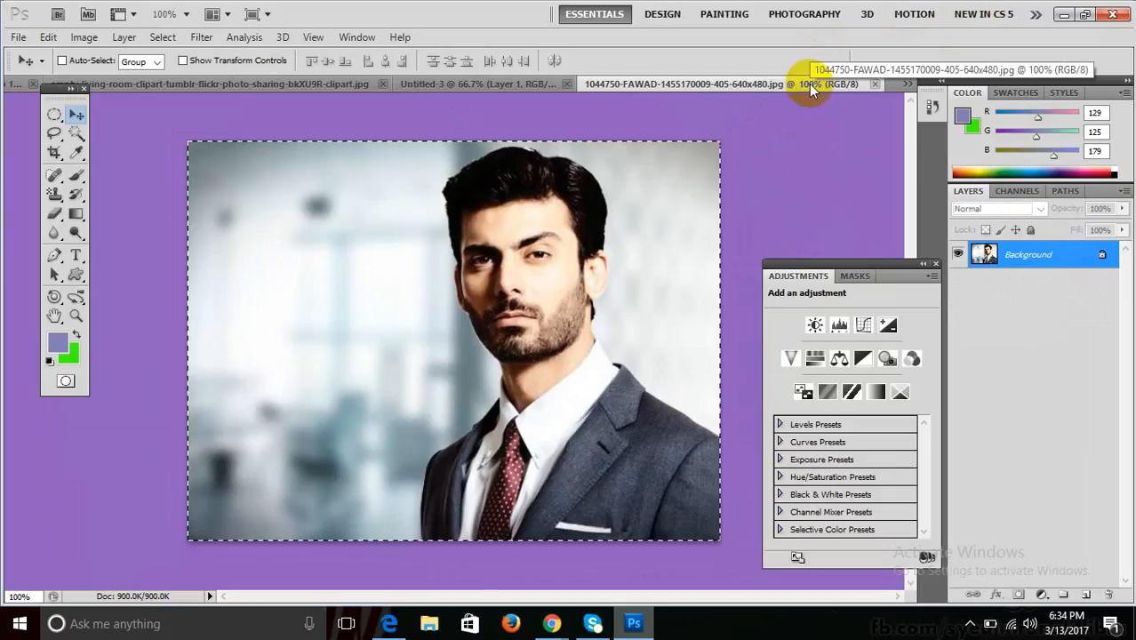
left_click(48, 36)
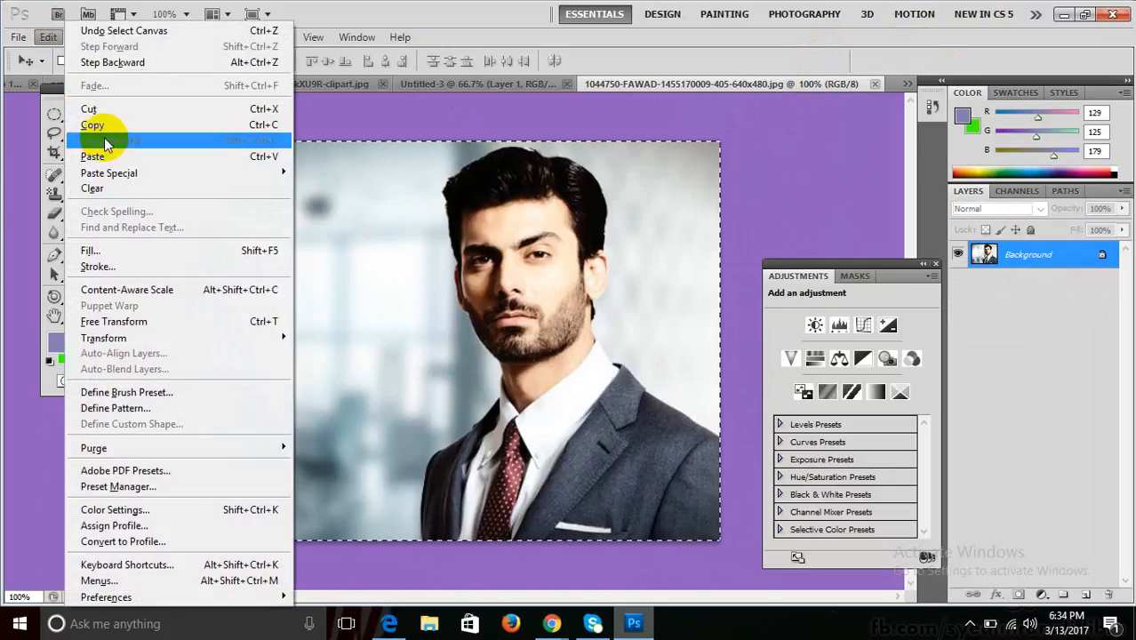
left_click(103, 125)
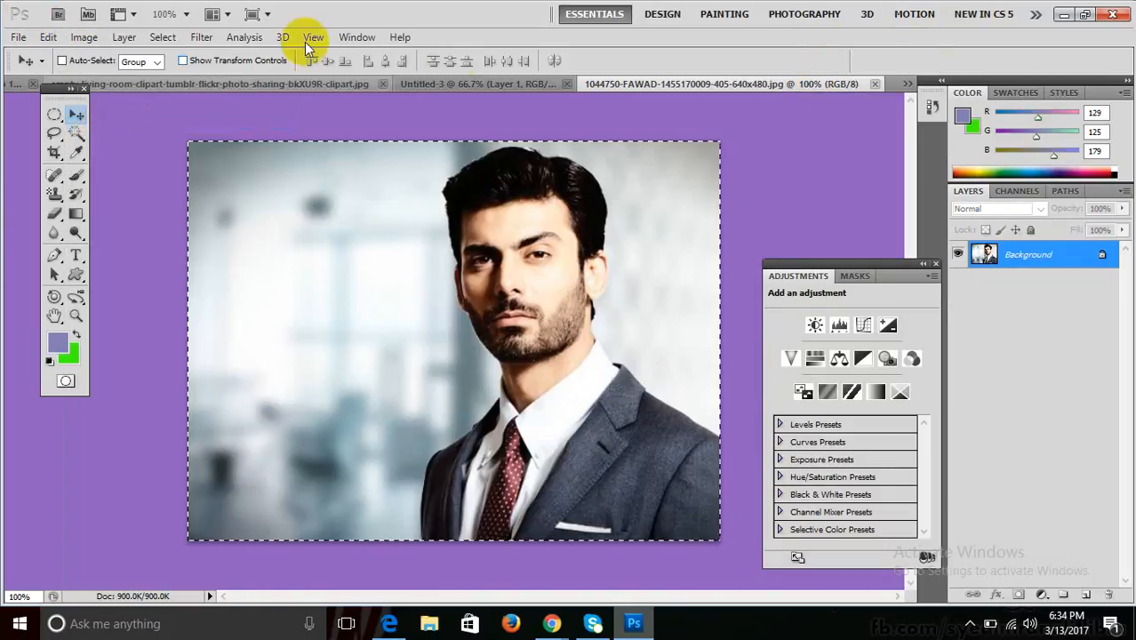
left_click(492, 85)
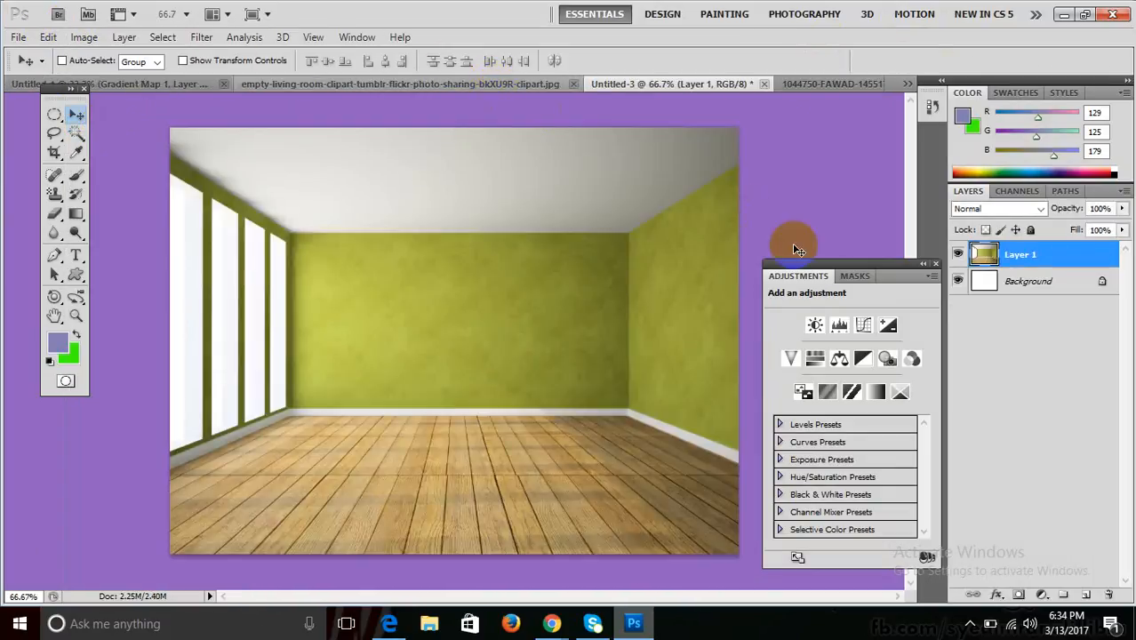
left_click(201, 37)
left_click(248, 148)
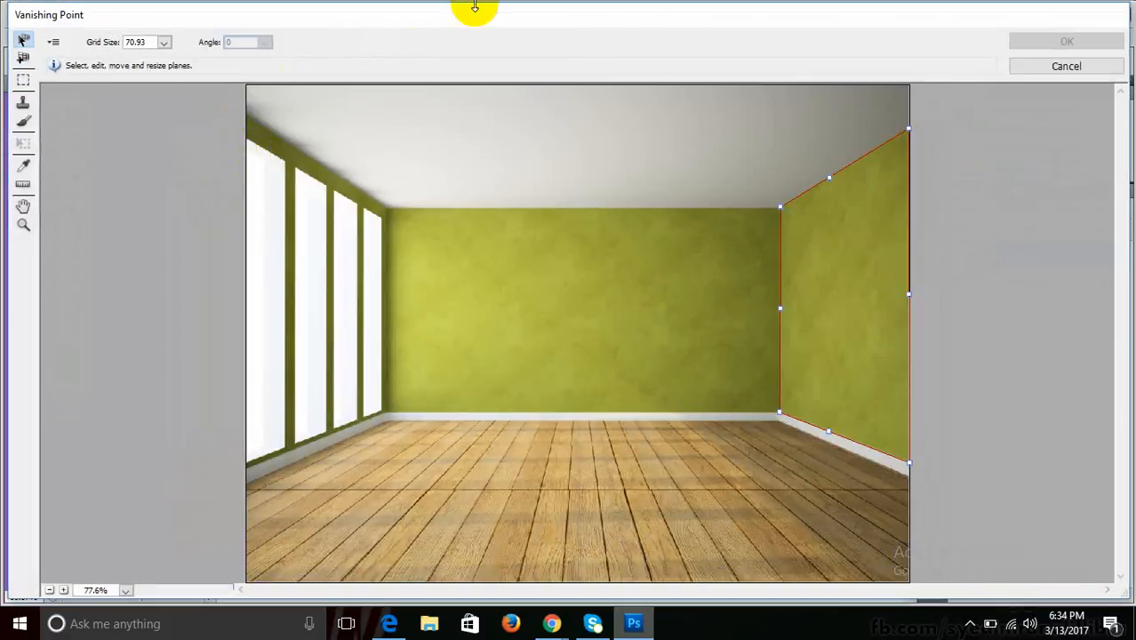
key("ctrl+v")
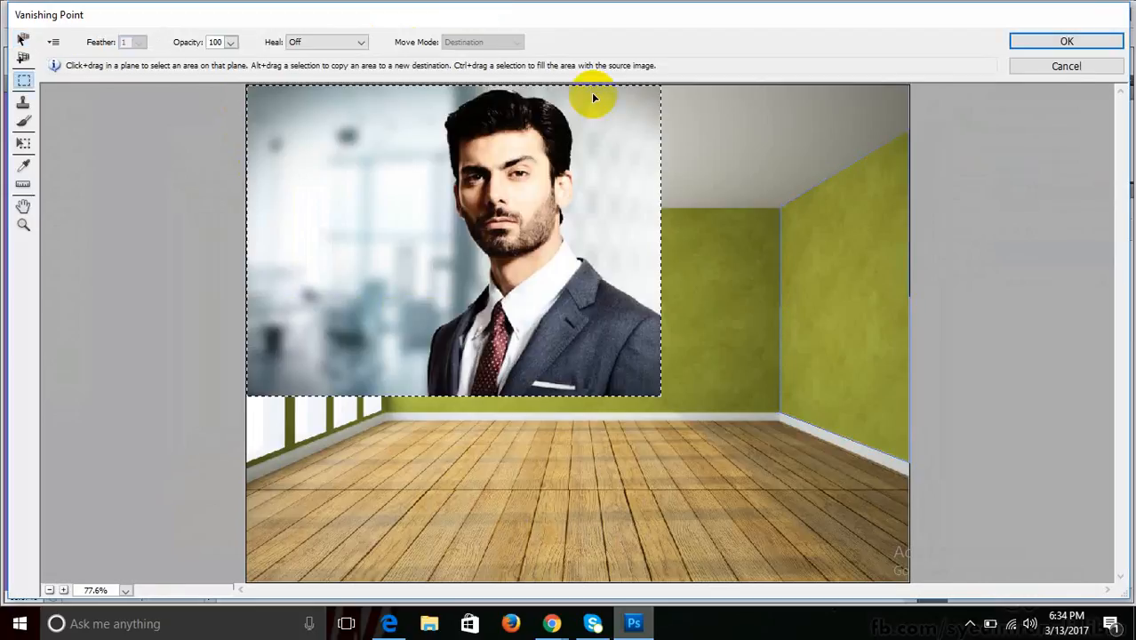
left_click_drag(557, 228, 894, 362)
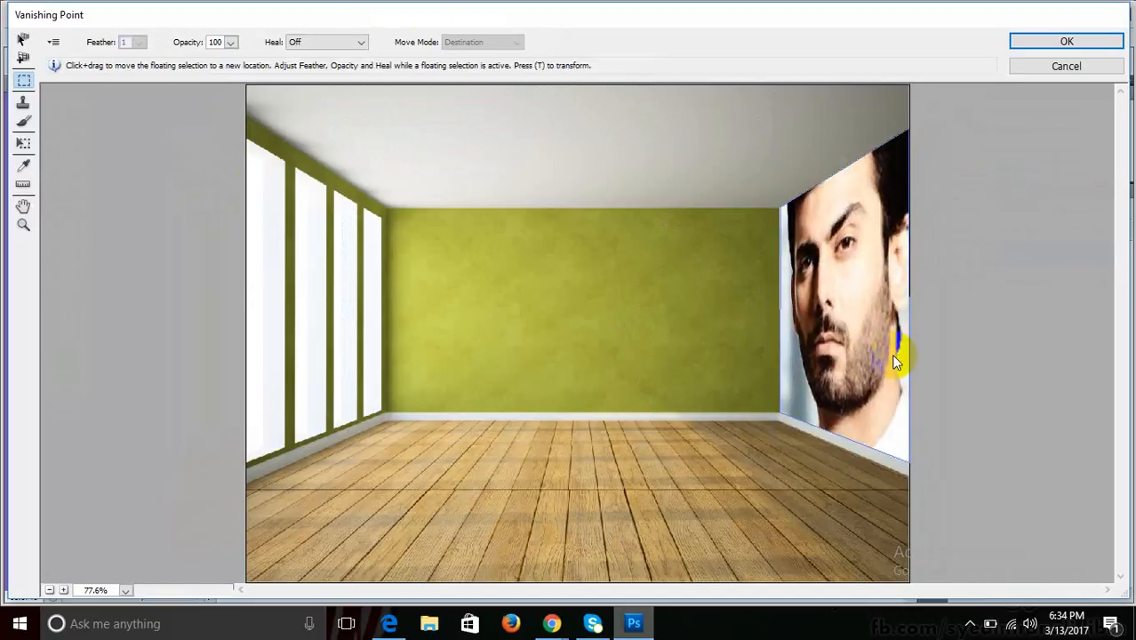
left_click_drag(841, 227, 900, 317)
left_click(774, 247)
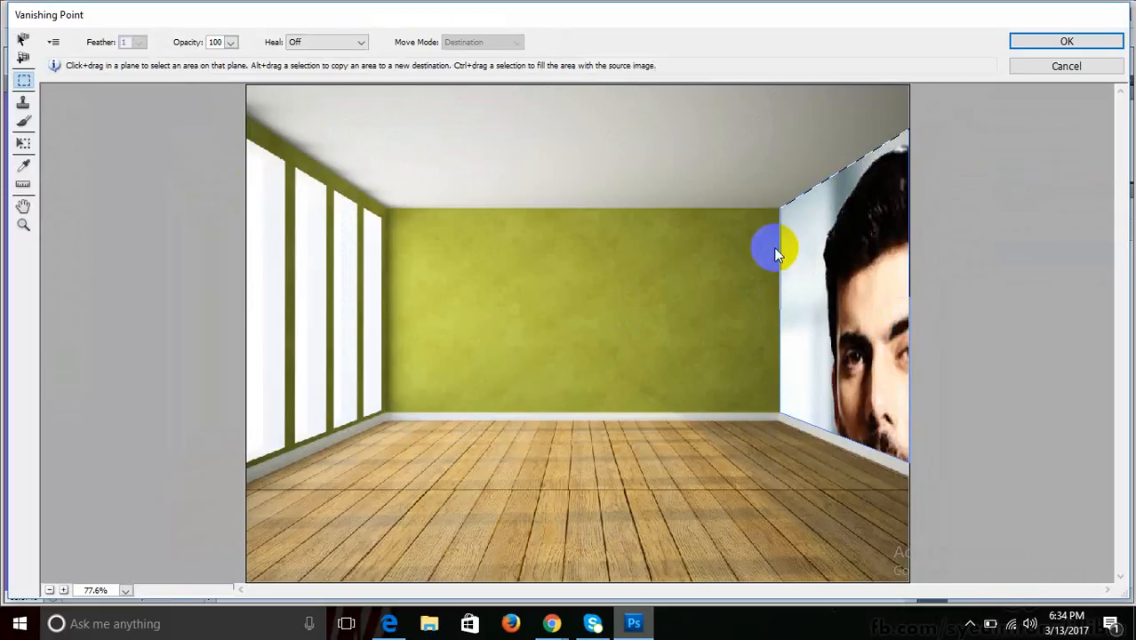
left_click_drag(795, 247, 838, 260)
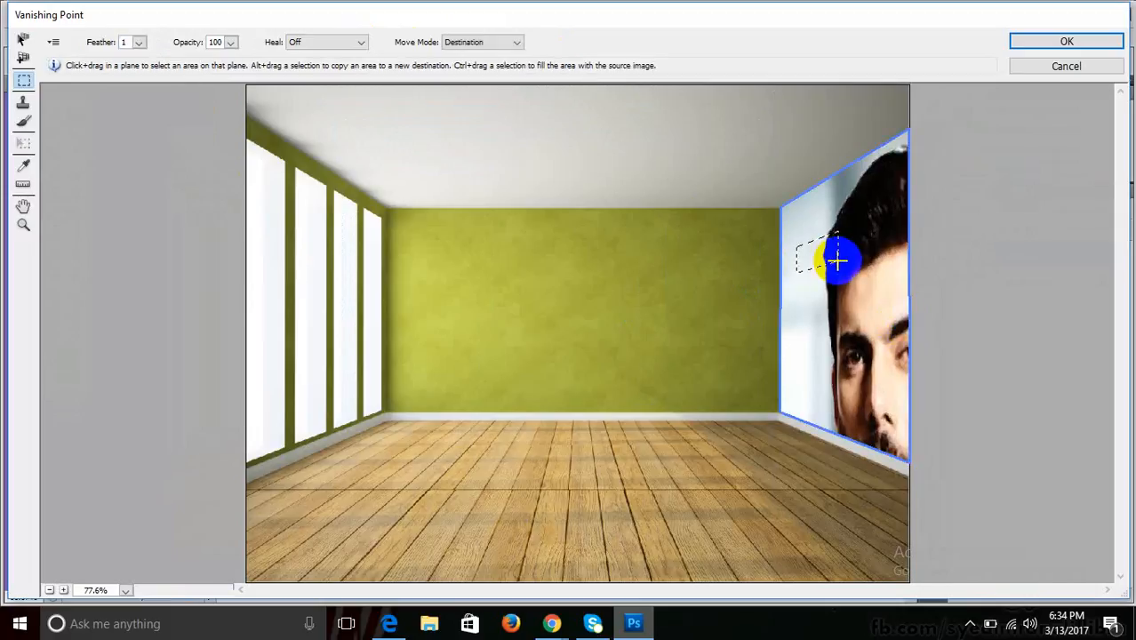
key("Escape")
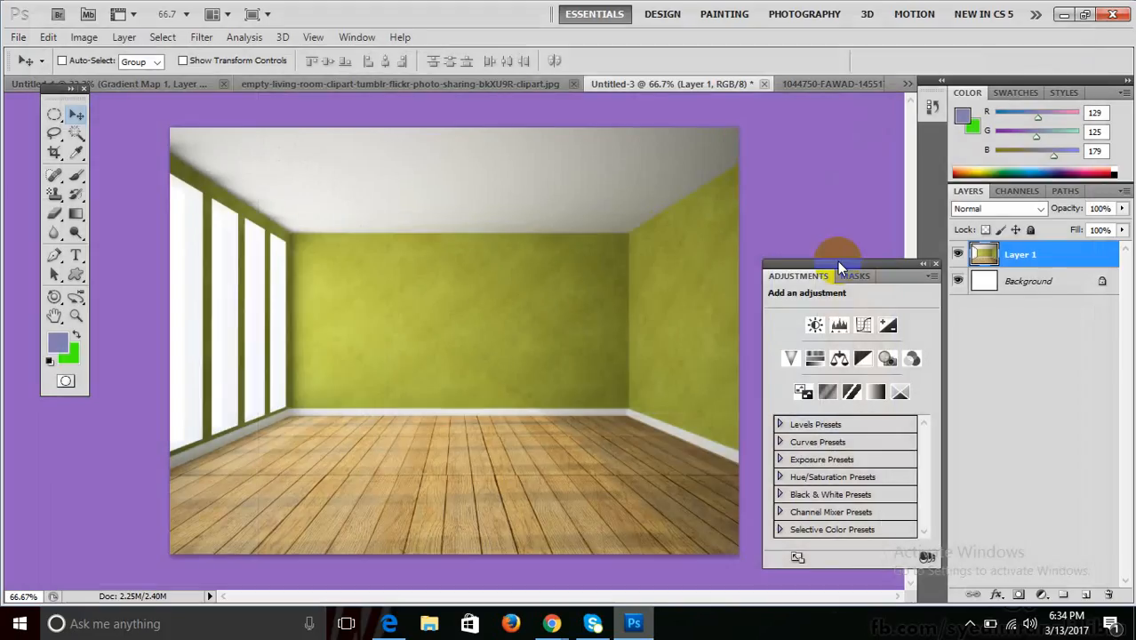
- Open the Vanishing Point filter on the room layer
left_click(235, 37)
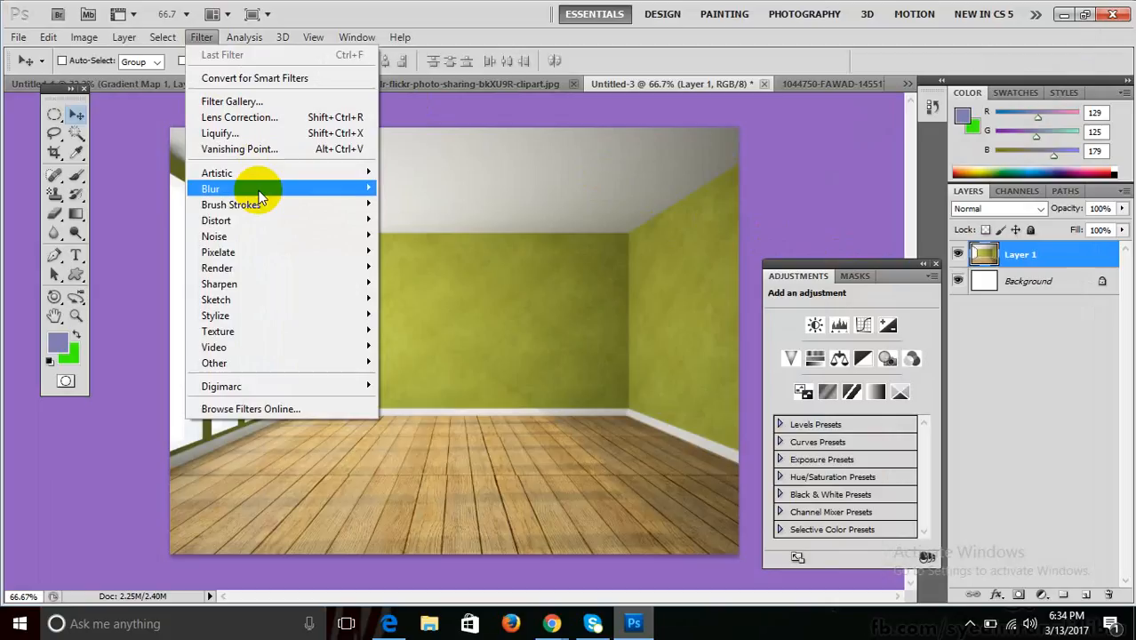
left_click(240, 148)
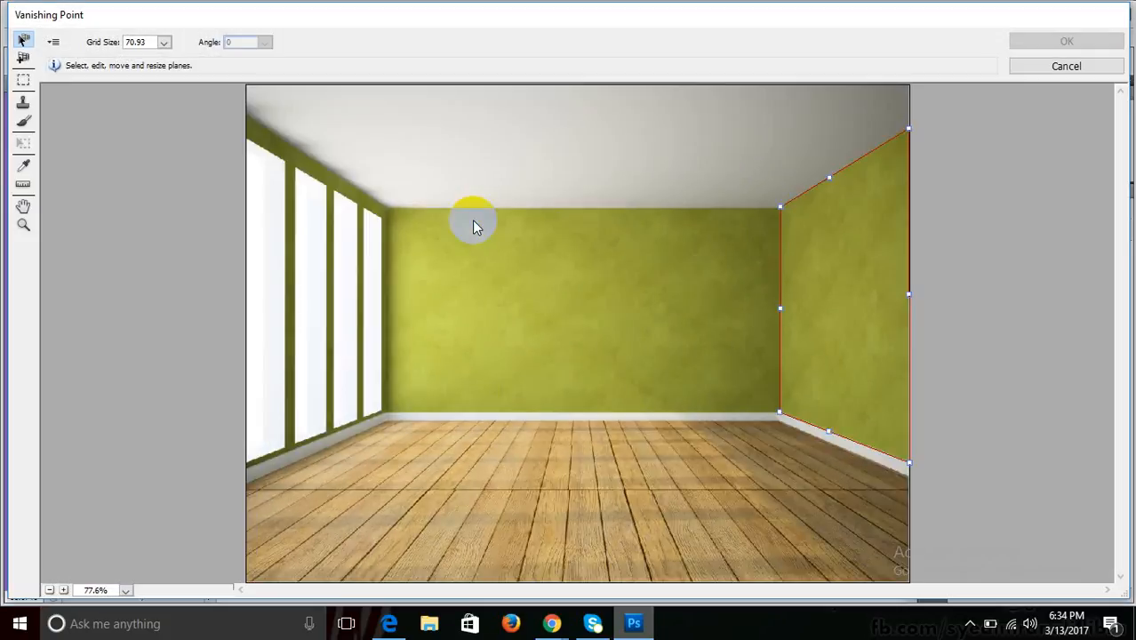
key("ctrl+v")
left_click_drag(521, 227, 861, 270)
key("ctrl+d")
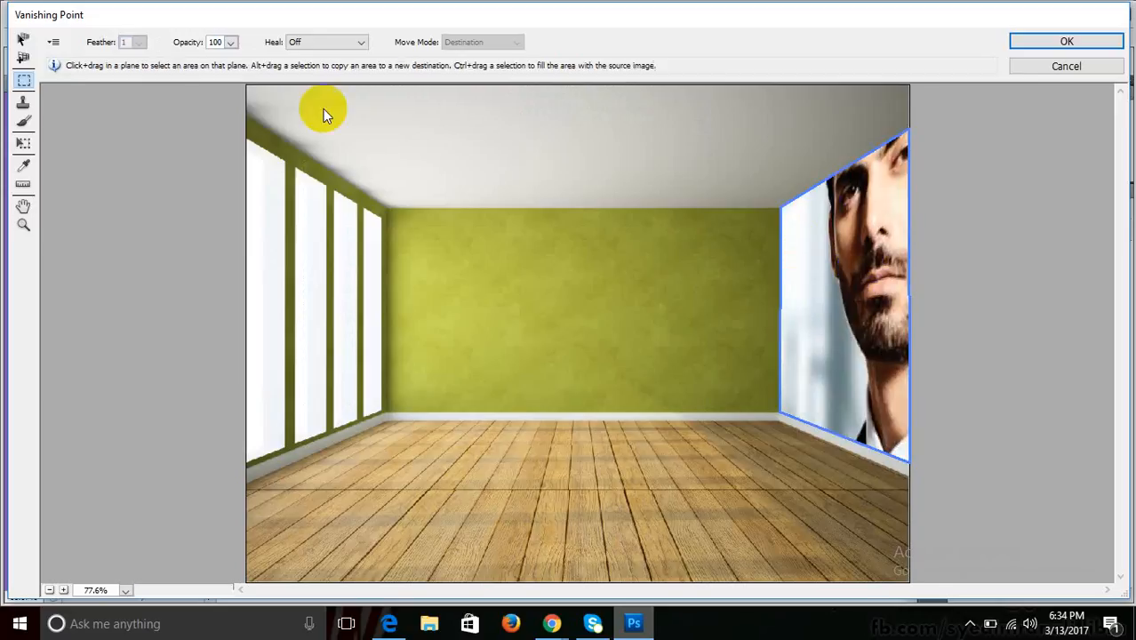
left_click(23, 41)
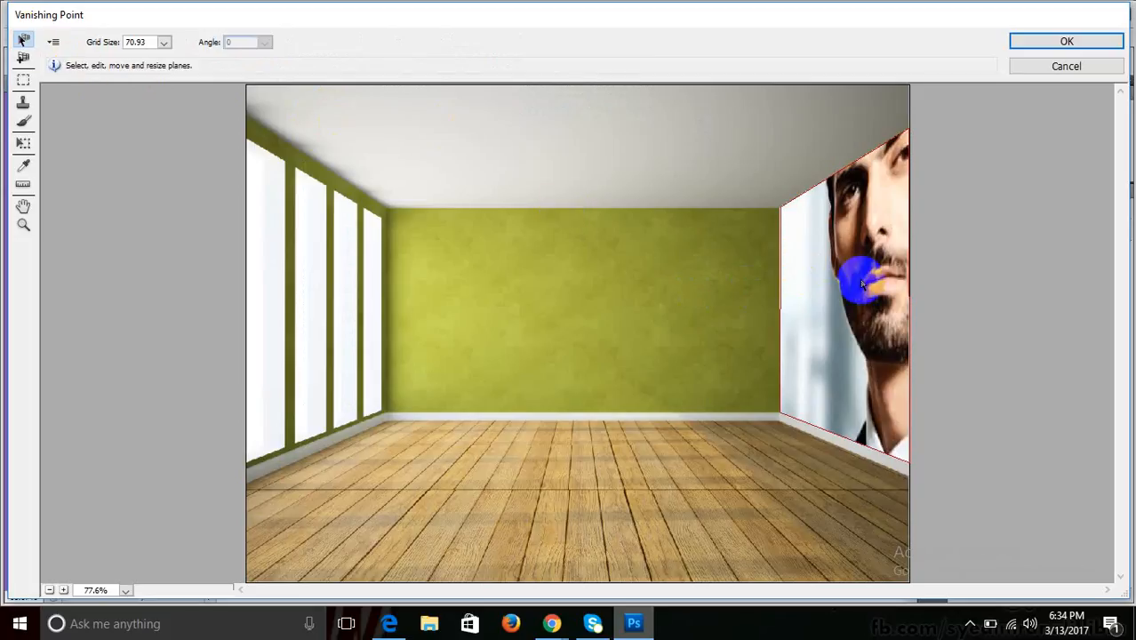
left_click(896, 359)
left_click_drag(896, 359, 828, 252)
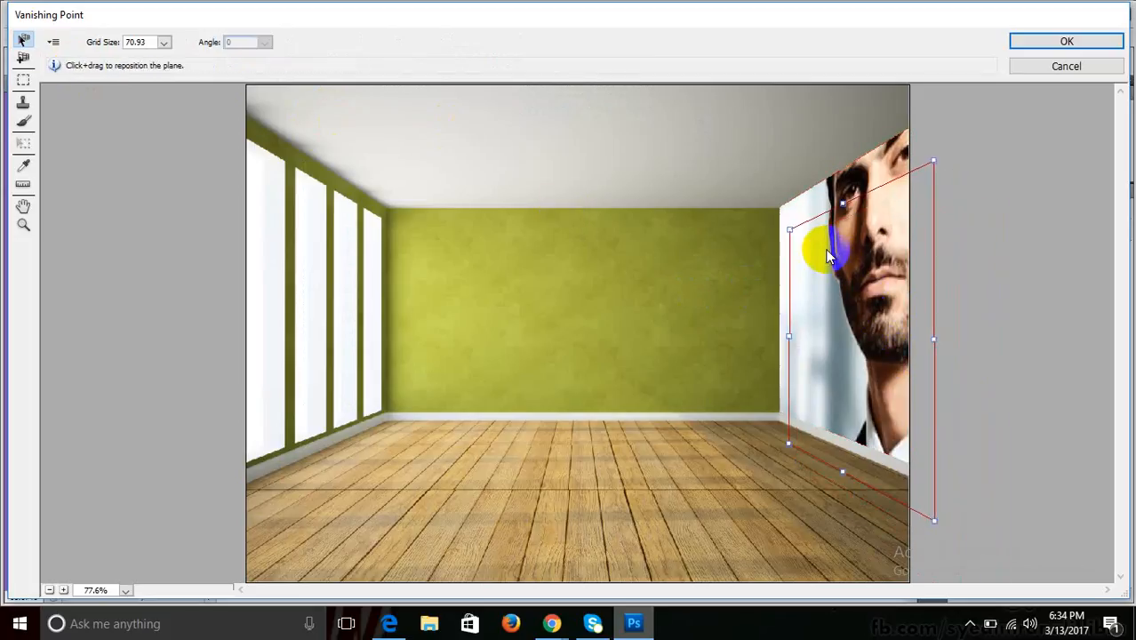
key("ctrl+z")
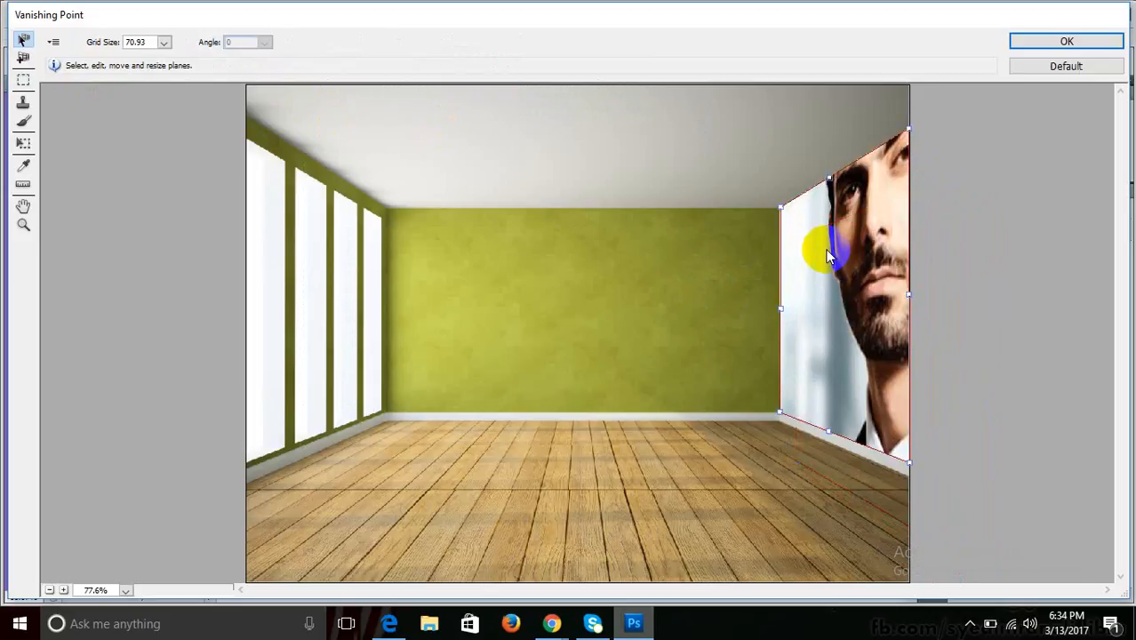
key("ctrl+z")
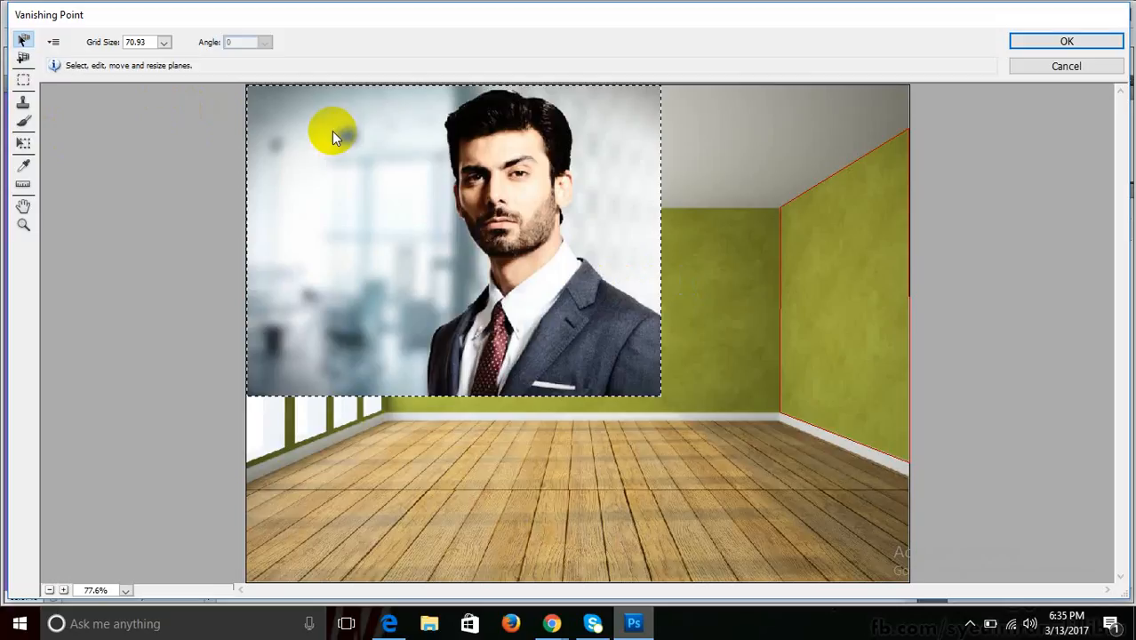
key("ctrl+z")
- Paste the copied portrait into the Vanishing Point preview and scale it down with the Transform tool
key("ctrl+v")
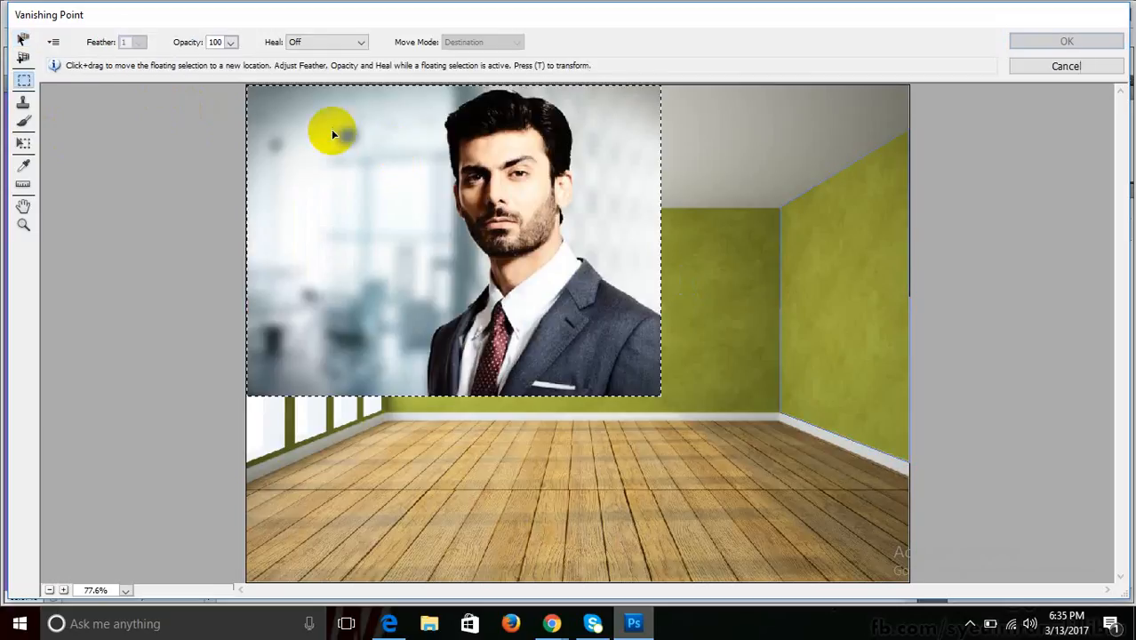
left_click_drag(412, 180, 492, 245)
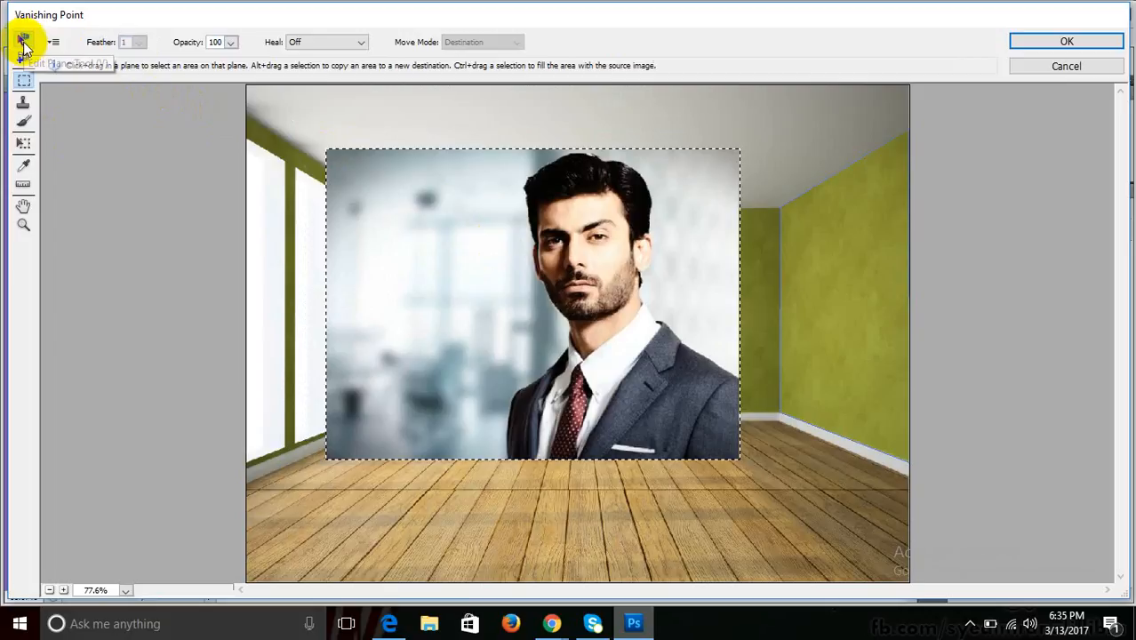
left_click(25, 146)
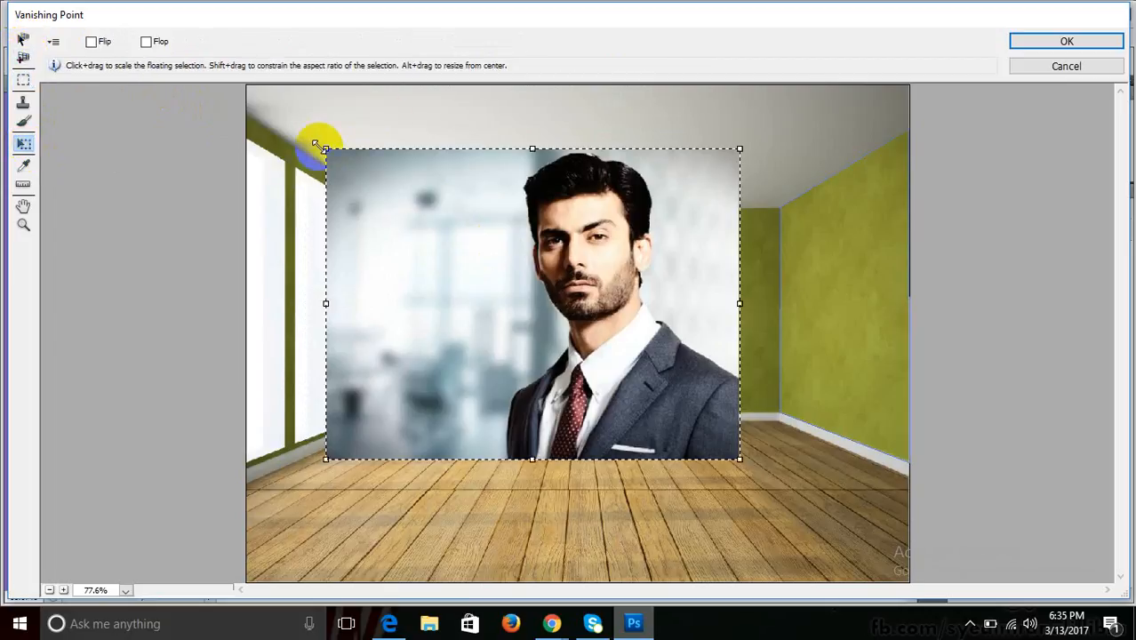
left_click_drag(366, 171, 469, 248)
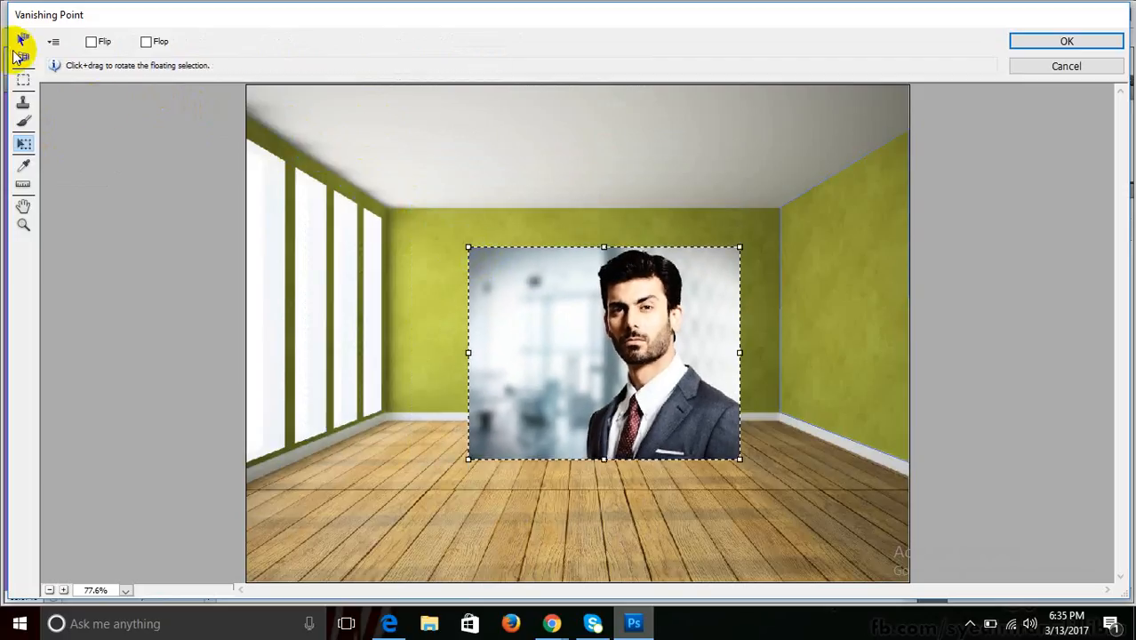
- Place the scaled portrait onto the right wall's perspective plane and apply the filter
left_click_drag(665, 336, 815, 271)
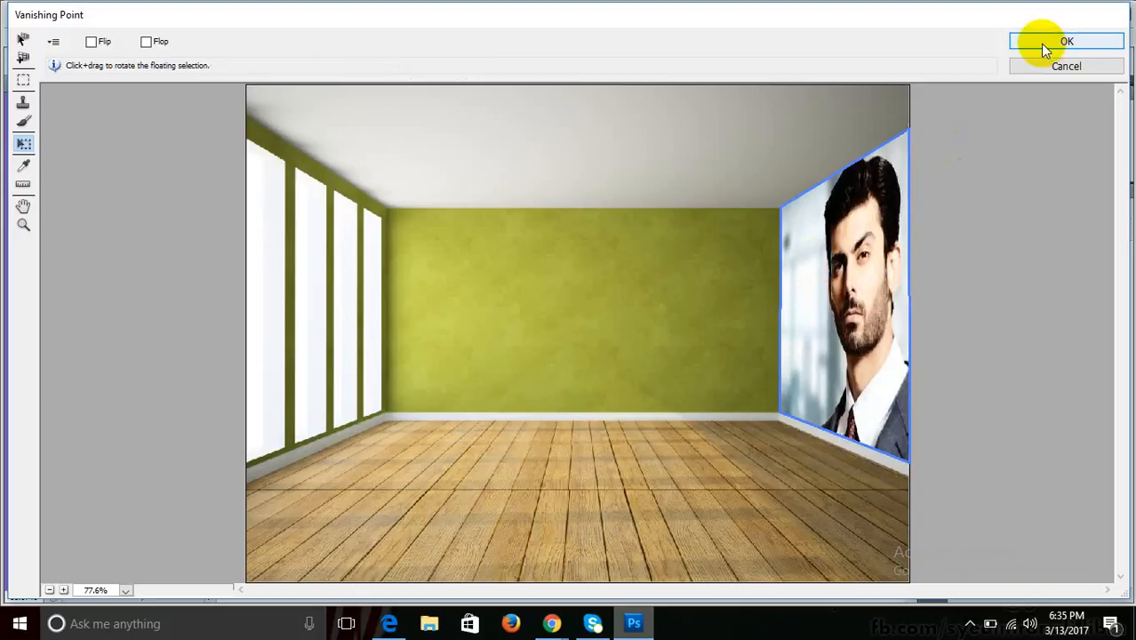
left_click(1064, 42)
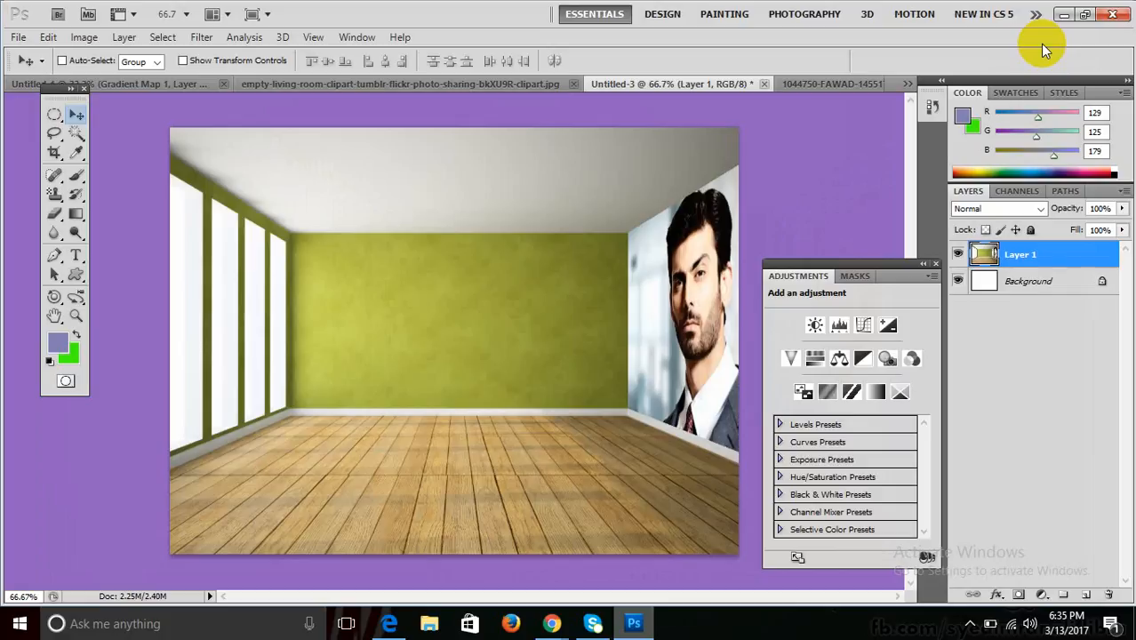
- Reopen the Vanishing Point filter on the room layer and activate the Create Plane tool
left_click(200, 39)
left_click(231, 148)
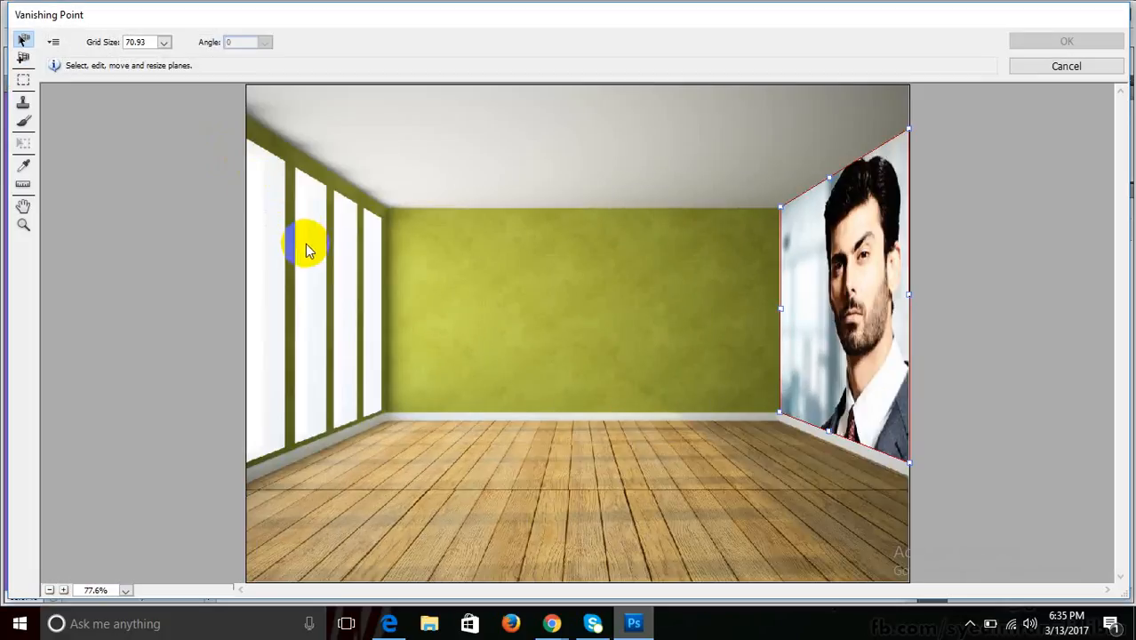
left_click(23, 58)
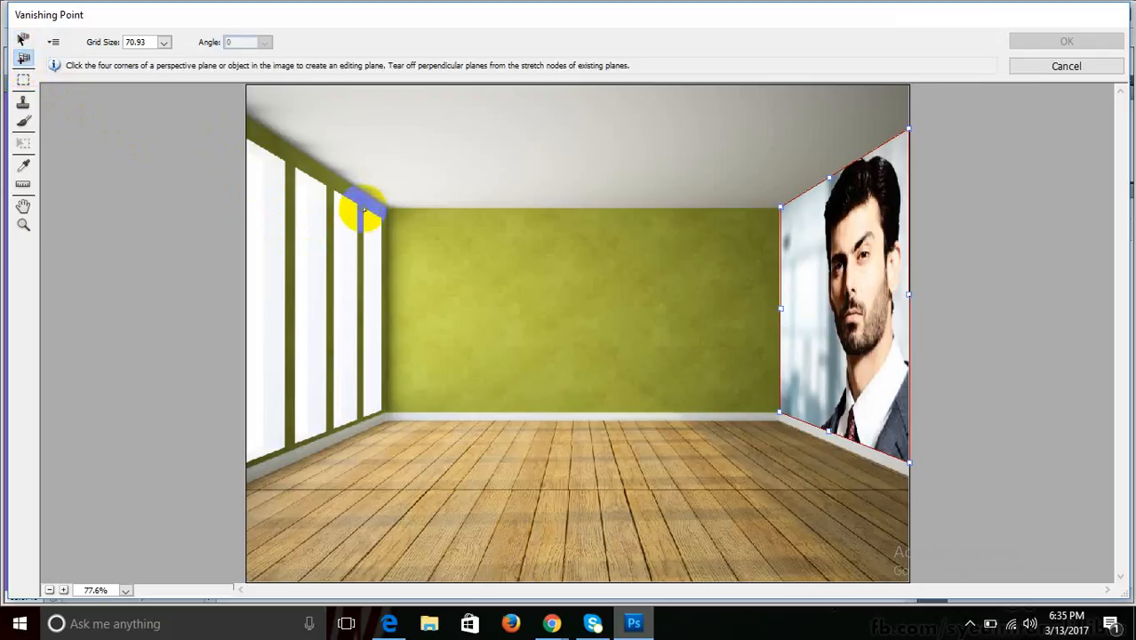
- Create a four-corner perspective plane over the narrow window pane nearest the back wall
scroll(364, 211, "up", 4)
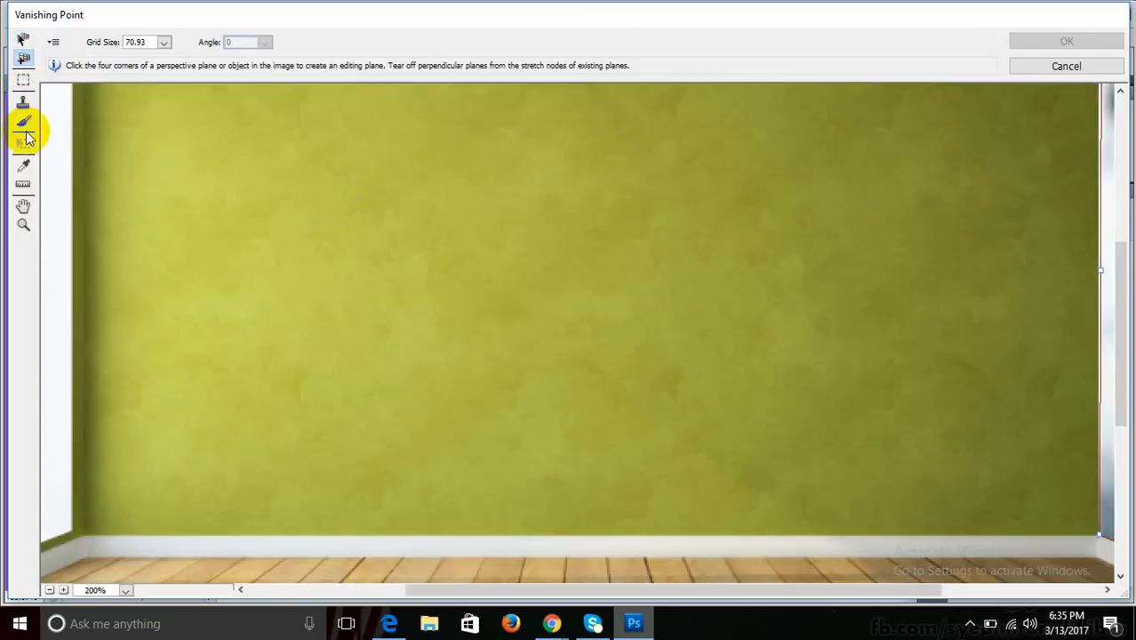
left_click(24, 205)
left_click_drag(145, 228, 452, 287)
key("ctrl+alt+0")
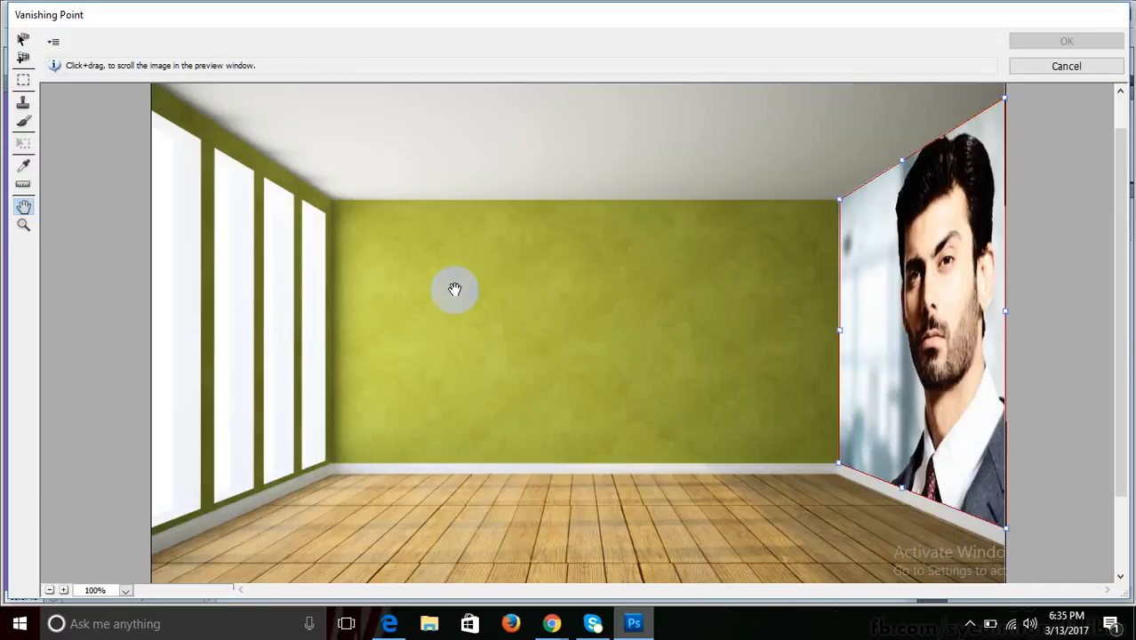
scroll(347, 224, "up", 2)
left_click_drag(347, 223, 544, 208)
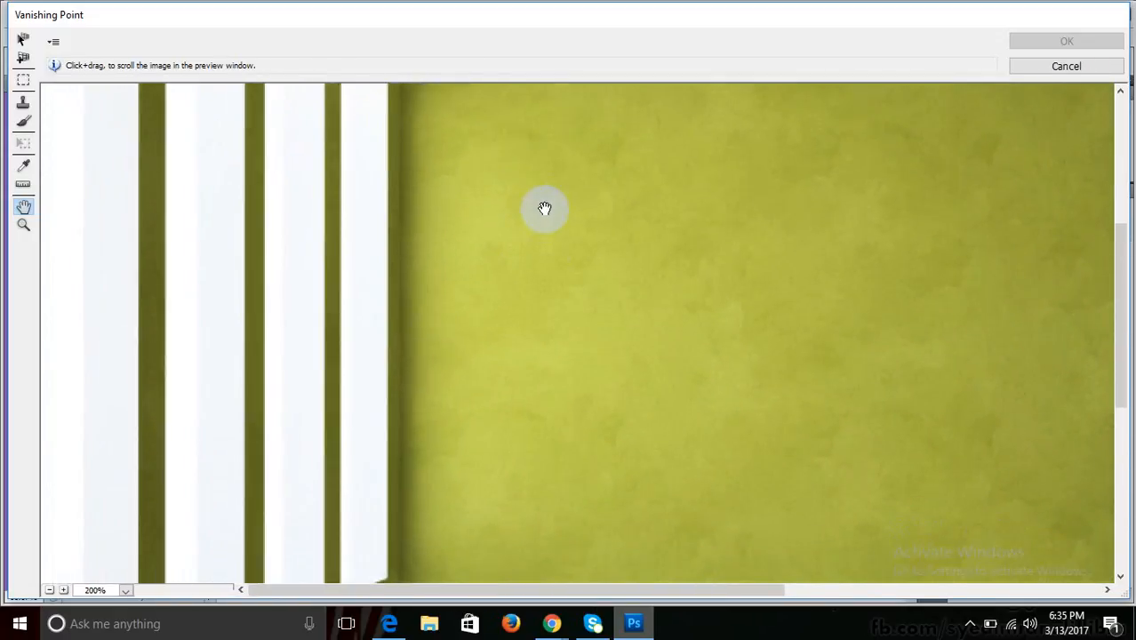
key("ctrl+alt+0")
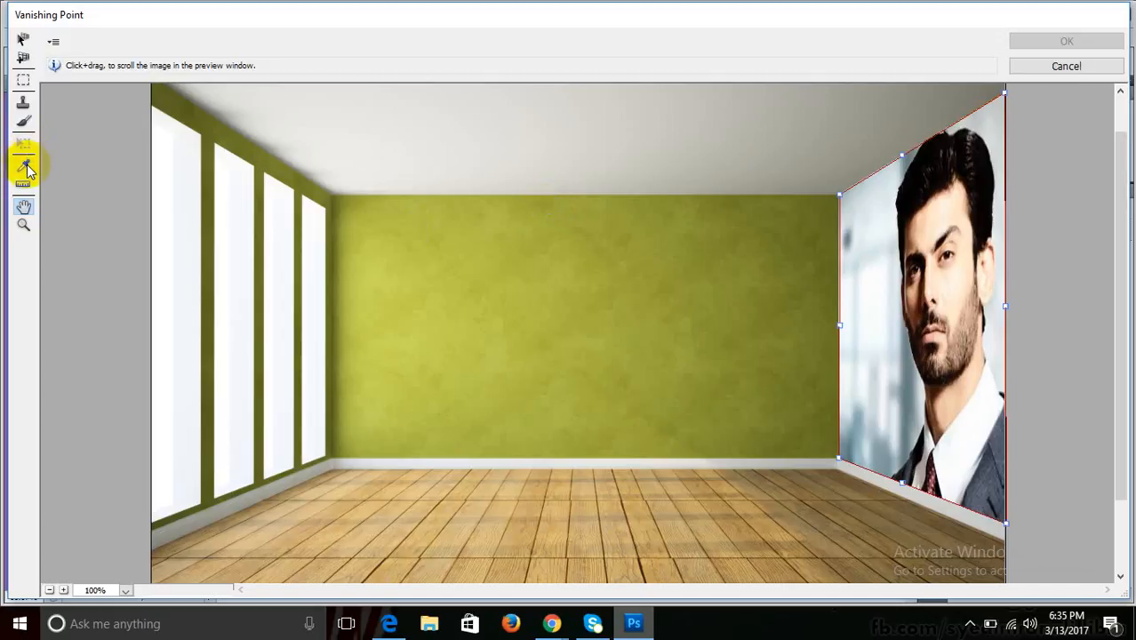
left_click(23, 58)
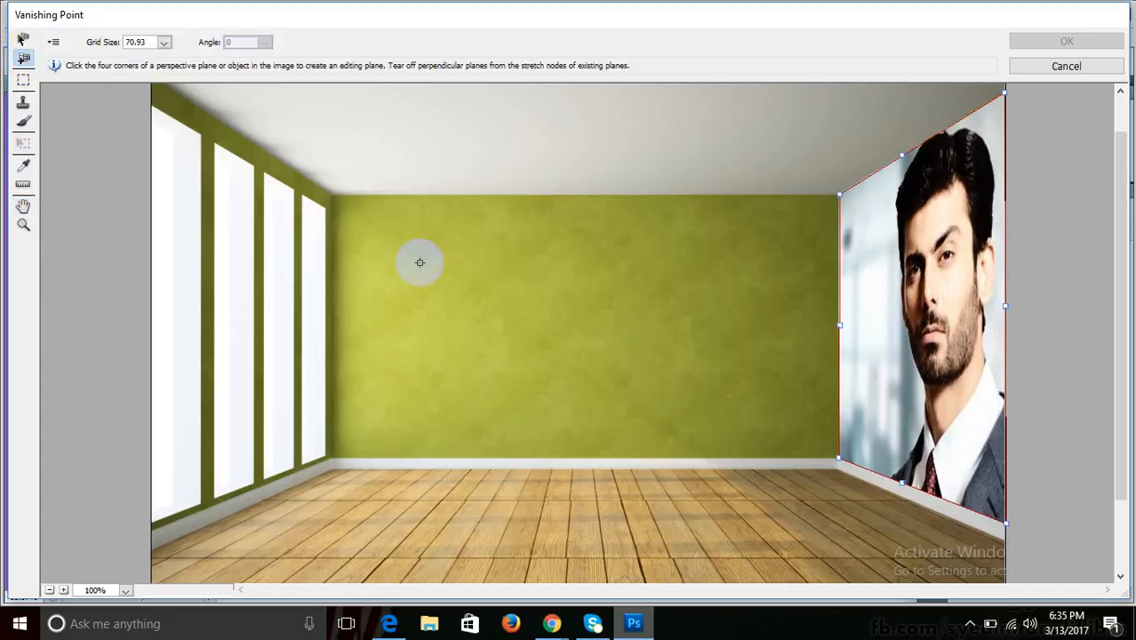
left_click(302, 194)
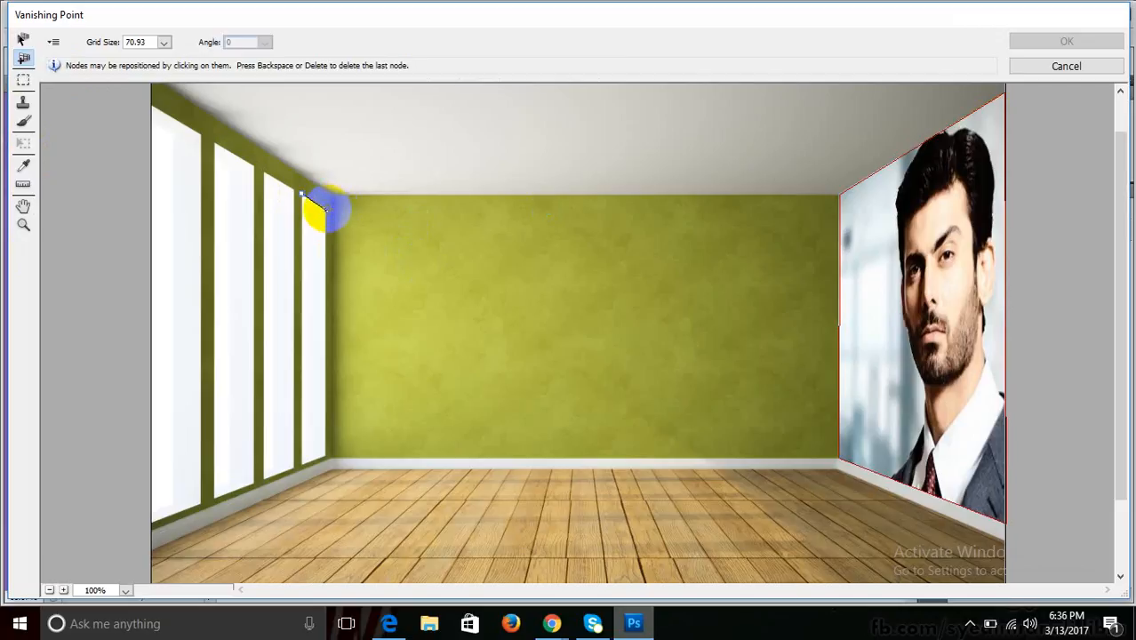
left_click(326, 206)
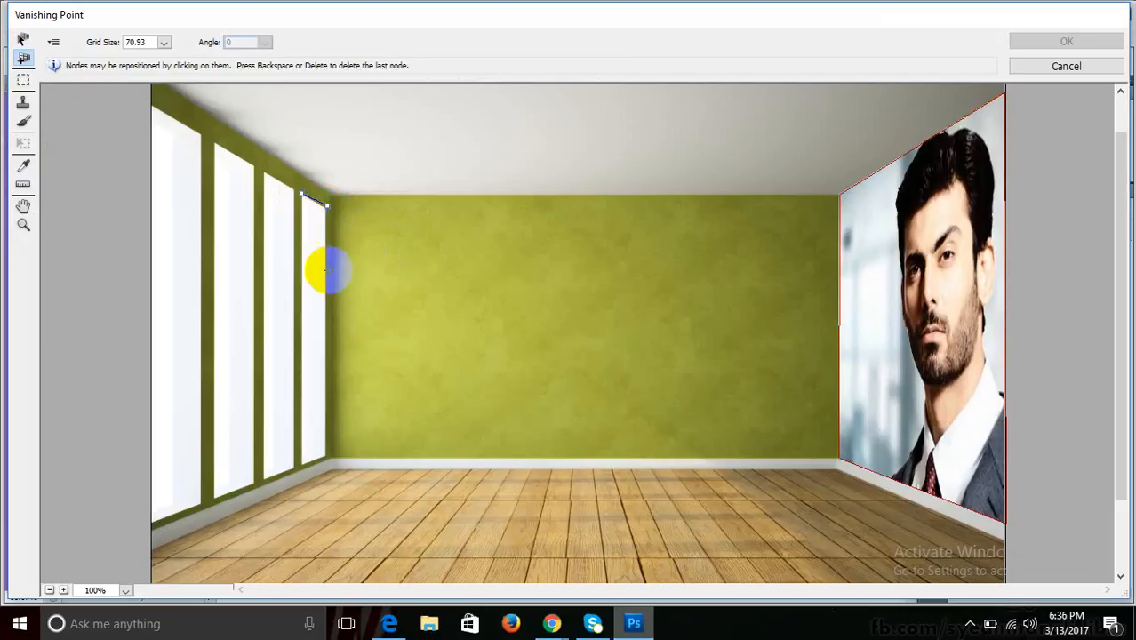
left_click(327, 456)
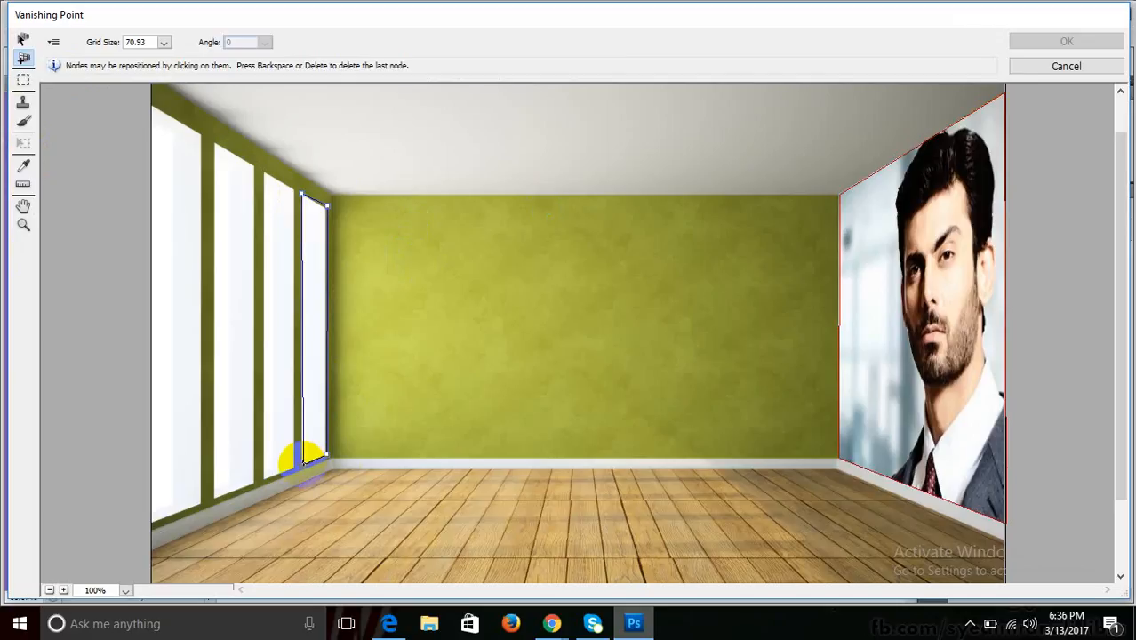
left_click(303, 460)
- Align the new plane's upper and lower corners beside the back wall with the window pane's edge, and apply the filter
key("ctrl+plus")
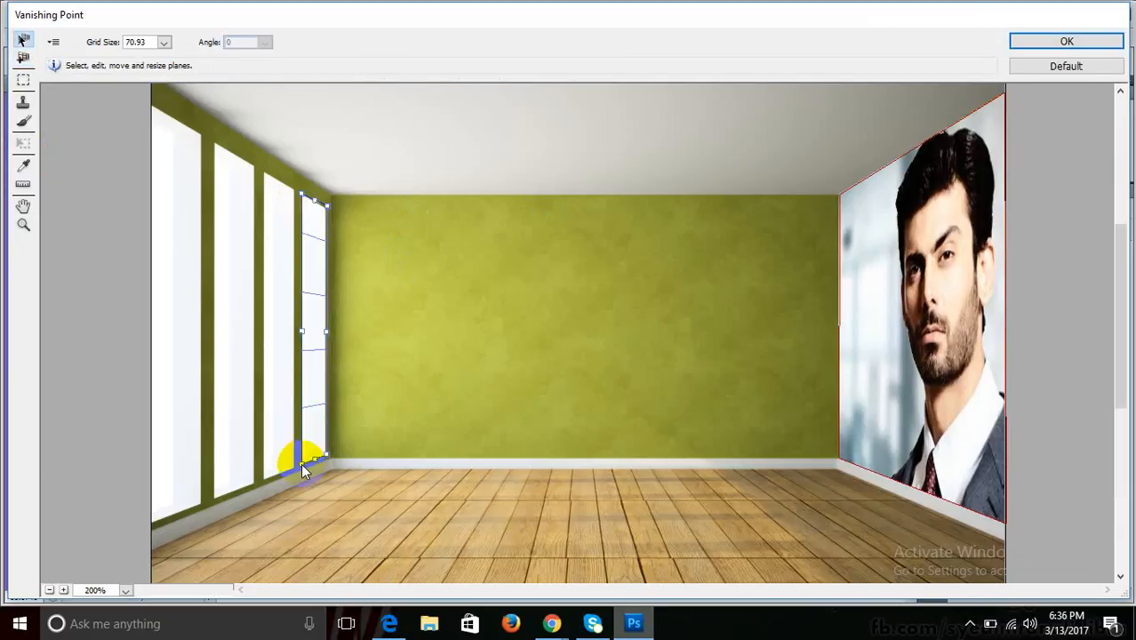
left_click(24, 207)
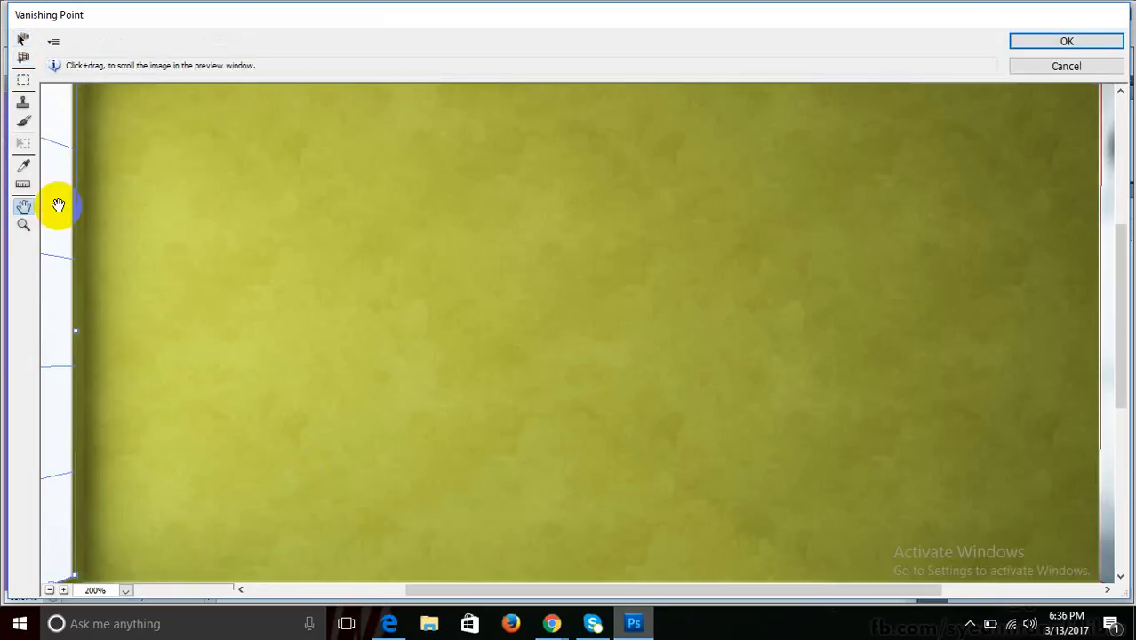
left_click_drag(56, 208, 183, 360)
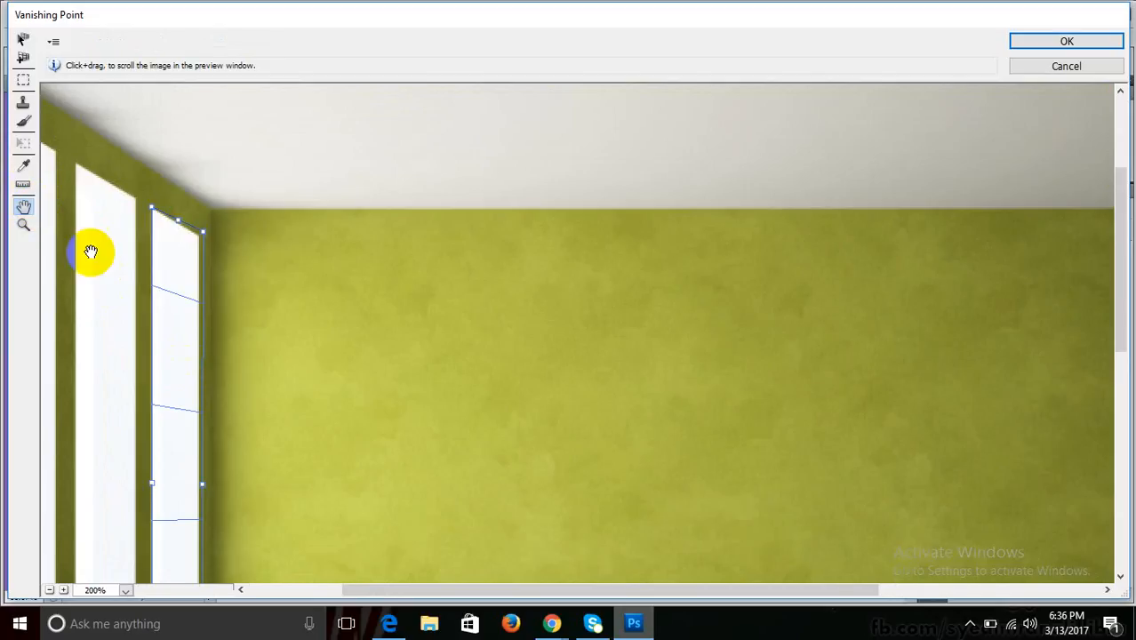
left_click(24, 40)
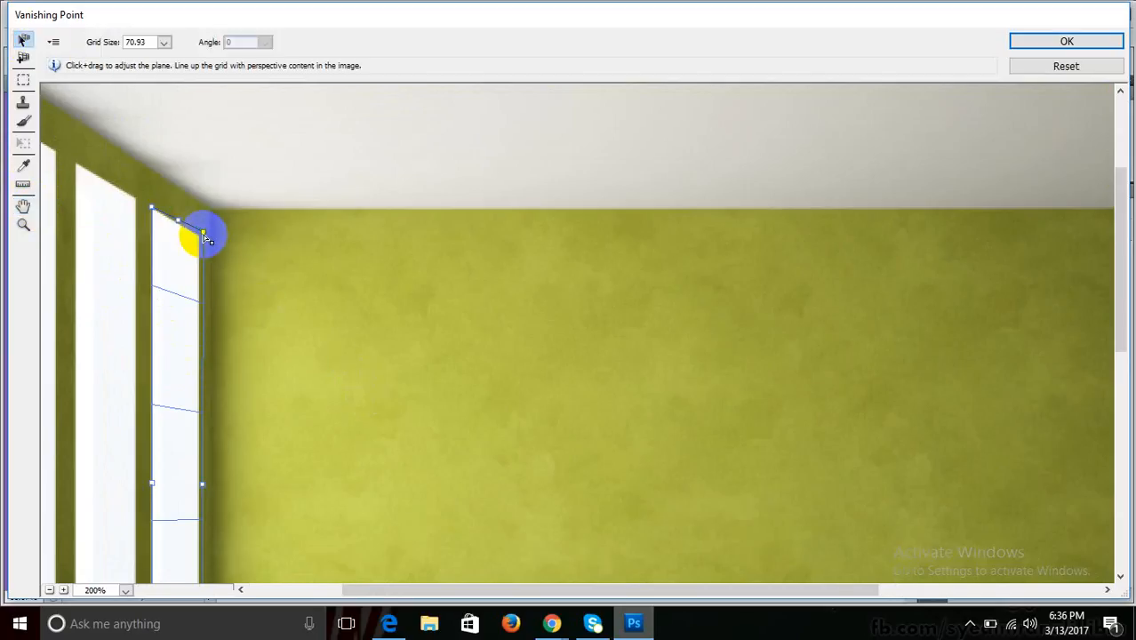
left_click_drag(203, 235, 197, 234)
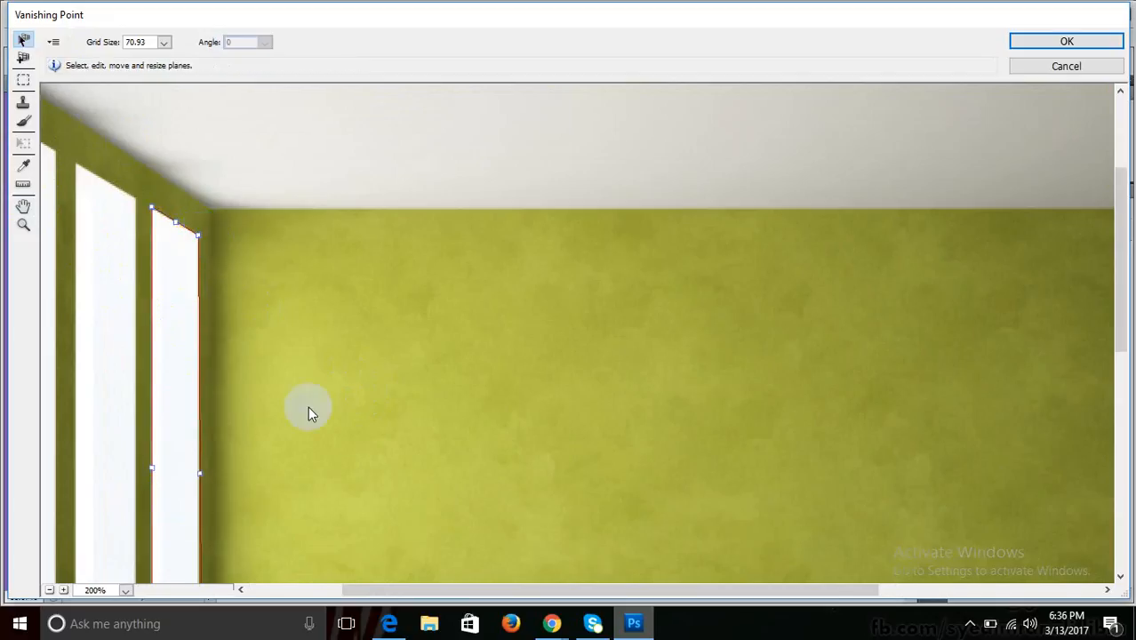
left_click_drag(1120, 236, 1125, 356)
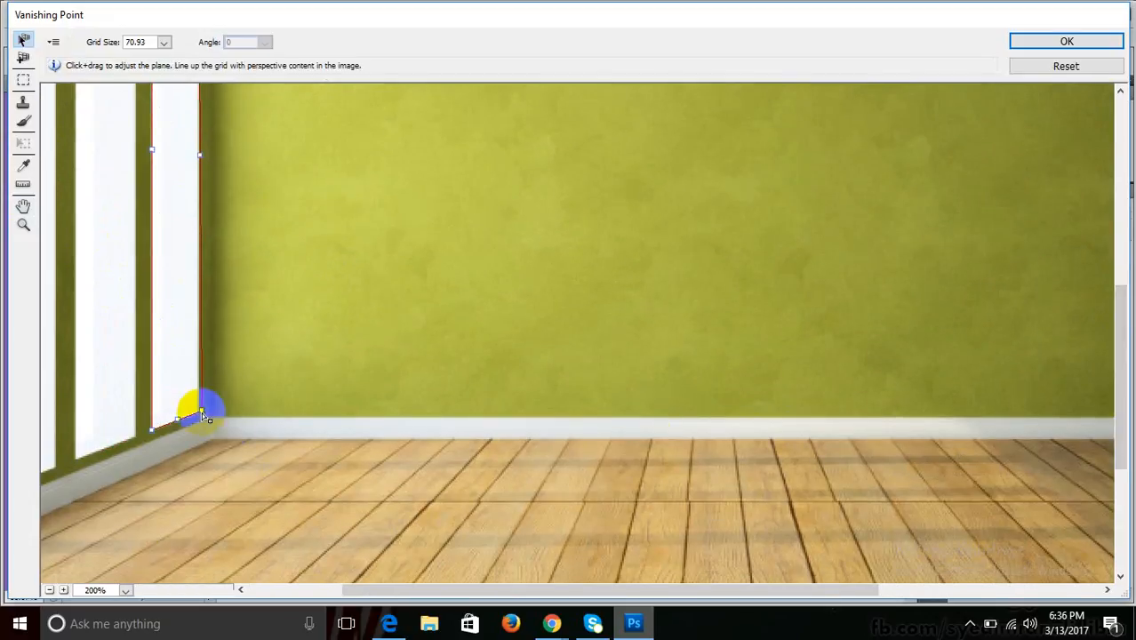
left_click_drag(202, 411, 198, 414)
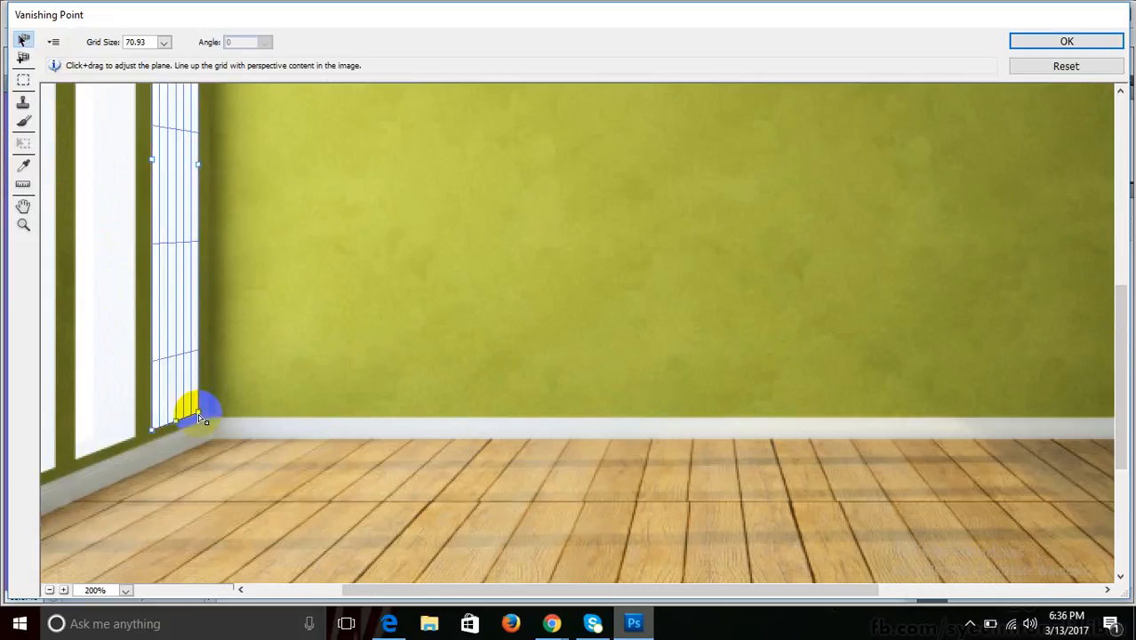
left_click_drag(1108, 451, 1109, 366)
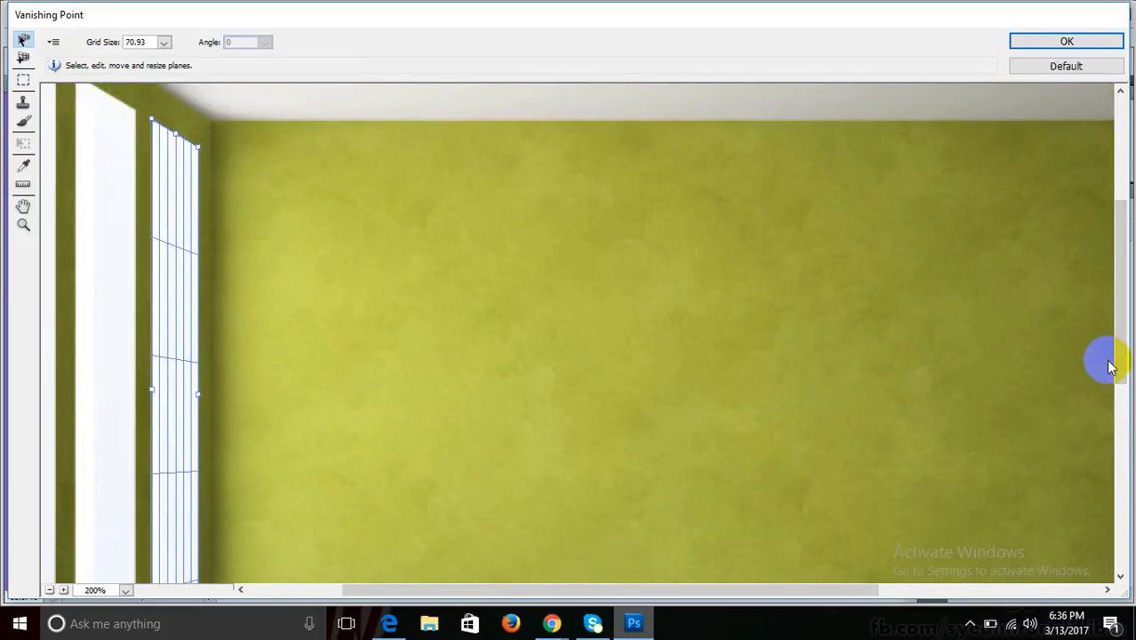
scroll(1109, 366, "down", 1)
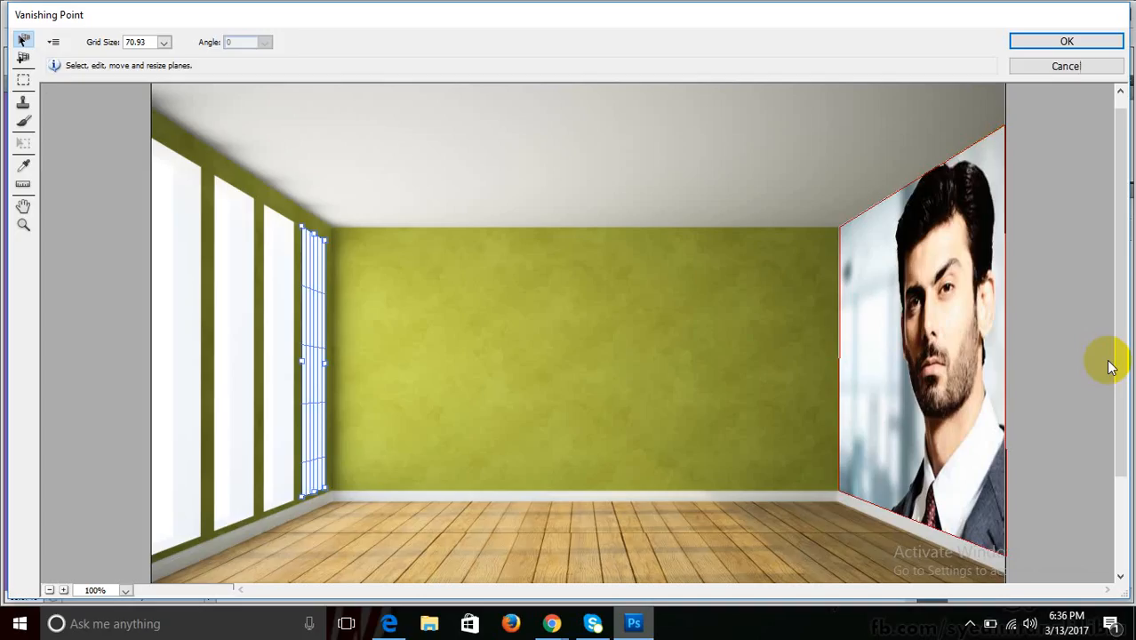
left_click(1041, 44)
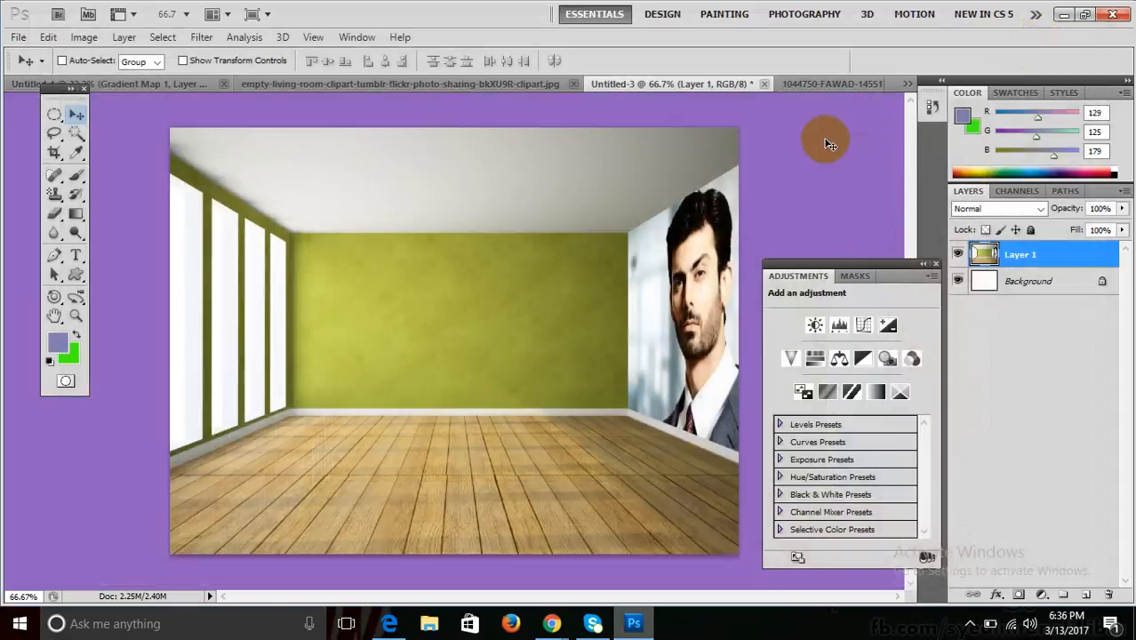
- Open cartoon-bridal-free-cute-baby-girls-with-blue-eyes-559864.jpg from the Pictures folder and copy the entire image
key("ctrl+o")
left_click_drag(784, 127, 785, 155)
left_click(636, 147)
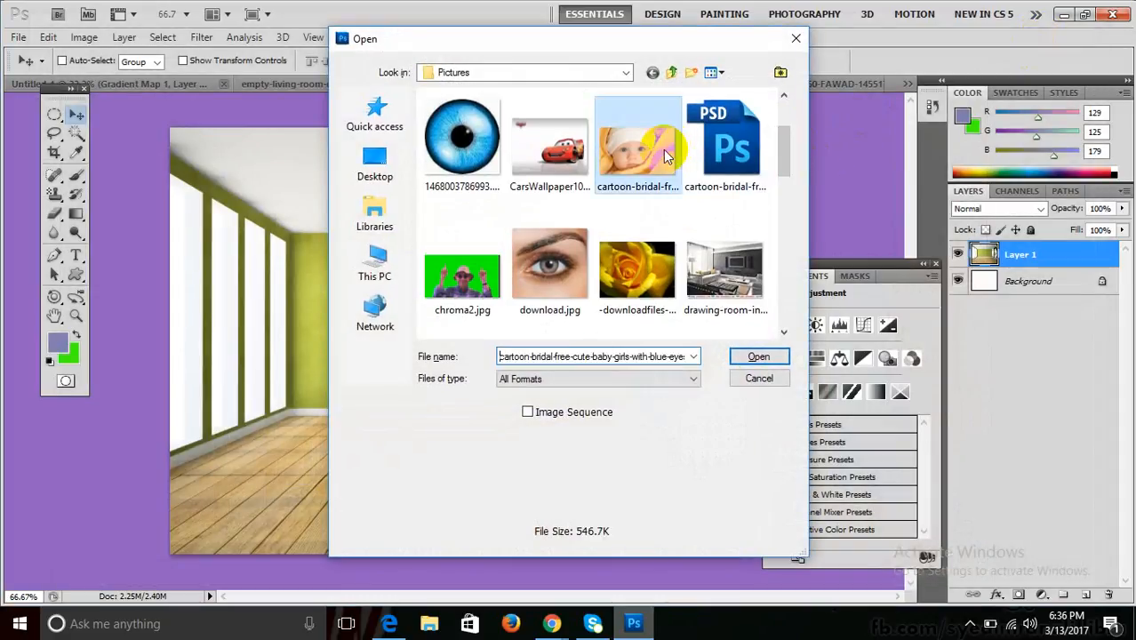
left_click(756, 357)
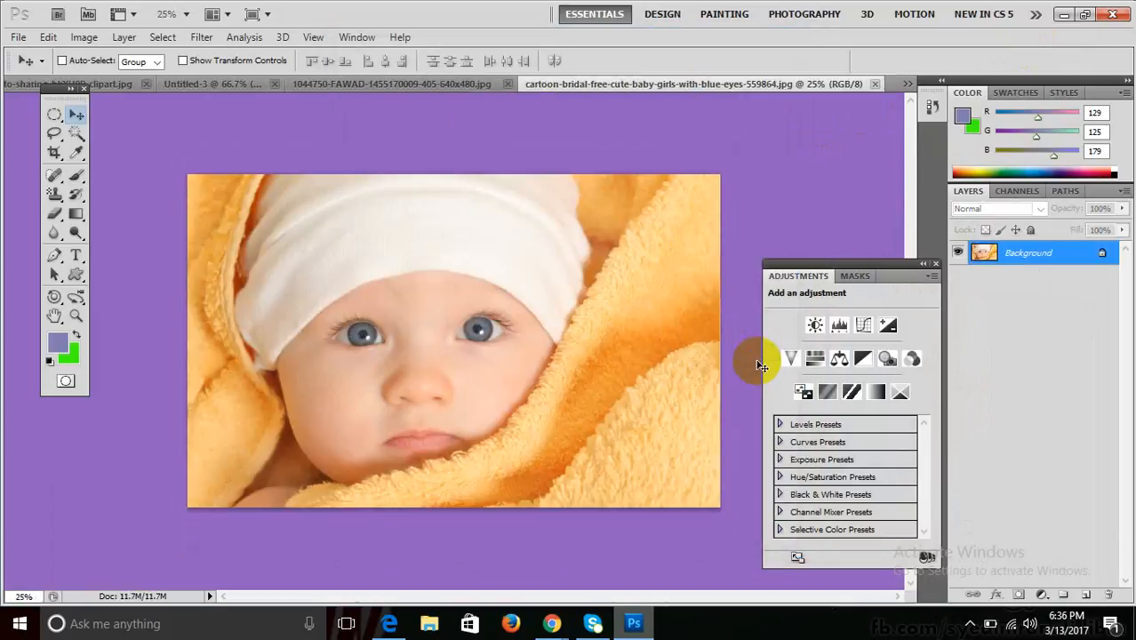
key("ctrl+a")
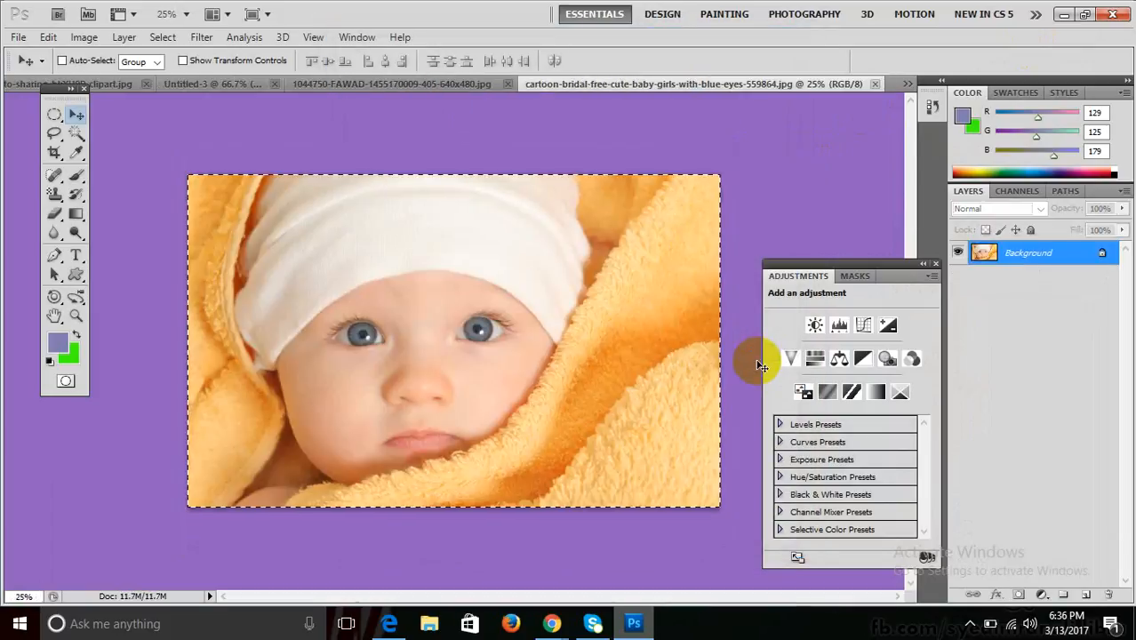
left_click(377, 83)
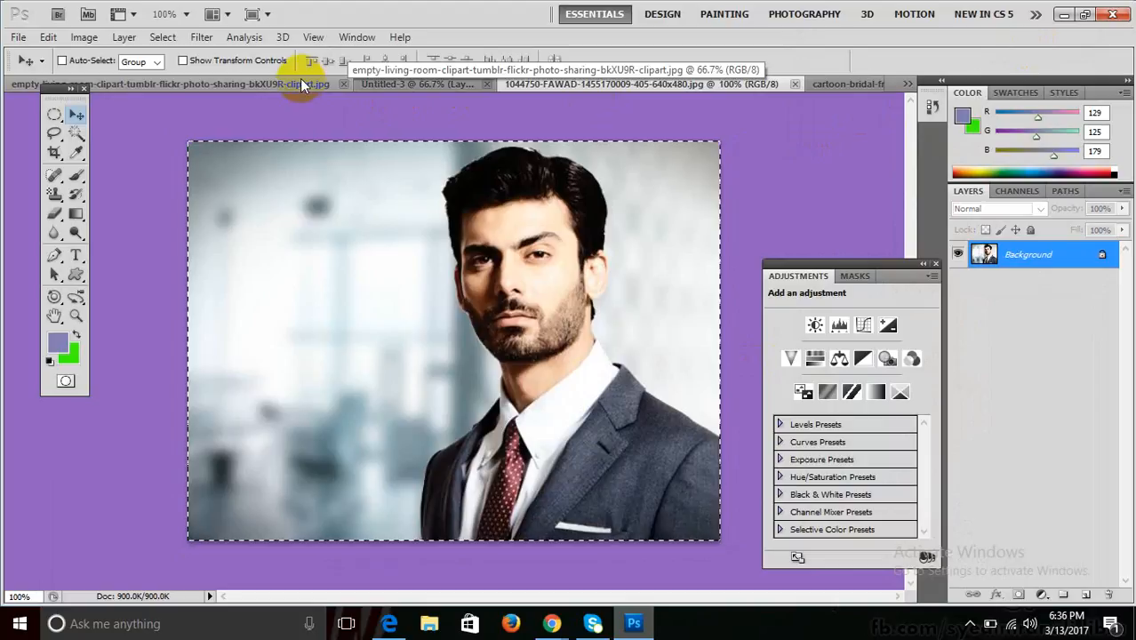
left_click(300, 81)
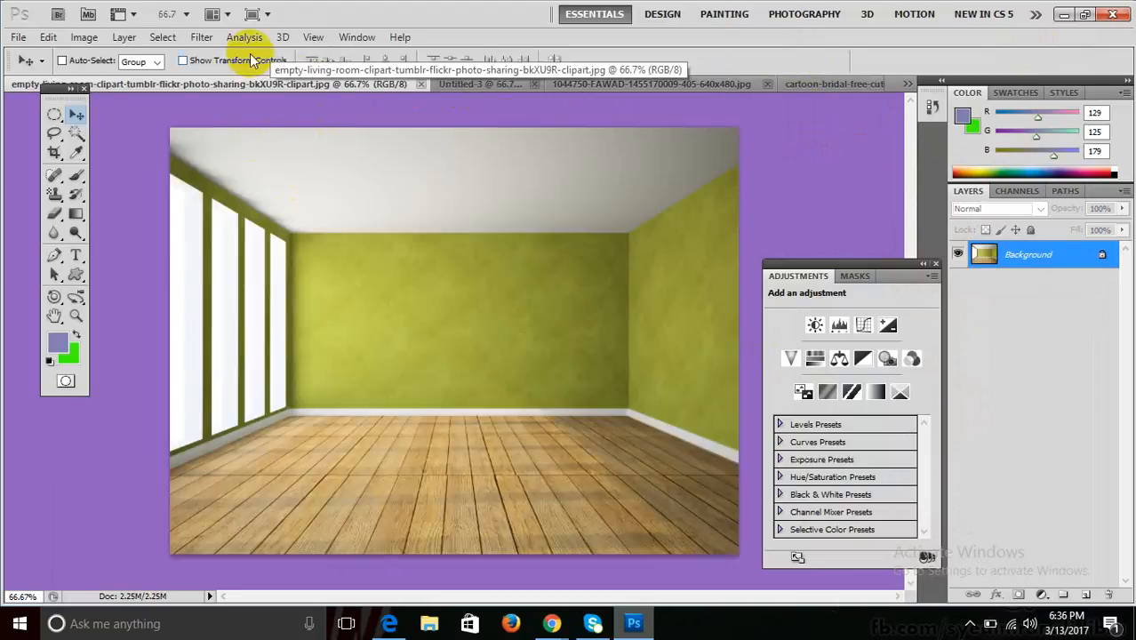
left_click(203, 36)
left_click(223, 145)
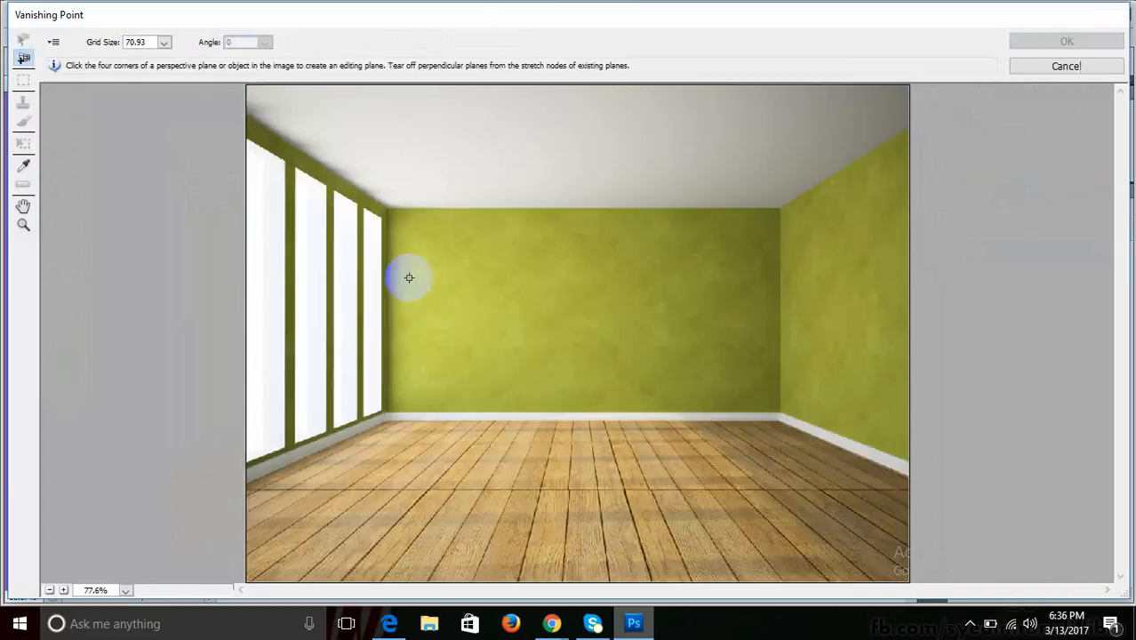
left_click(353, 129)
left_click(1024, 62)
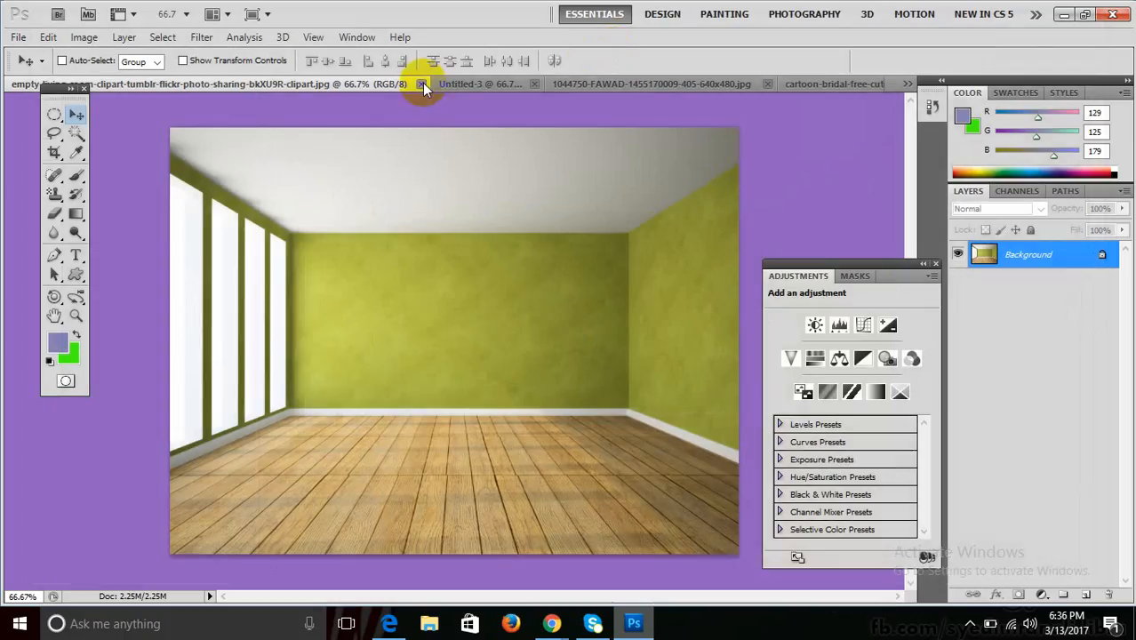
- Close the original empty living room image and switch to the Untitled-3 room document
left_click(422, 82)
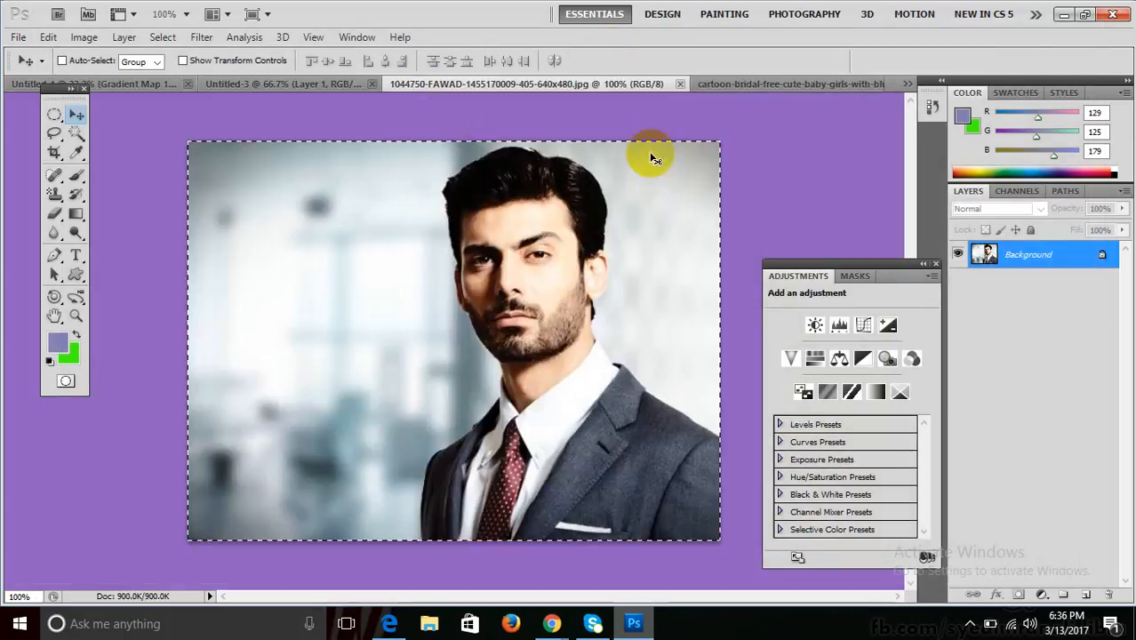
left_click(735, 80)
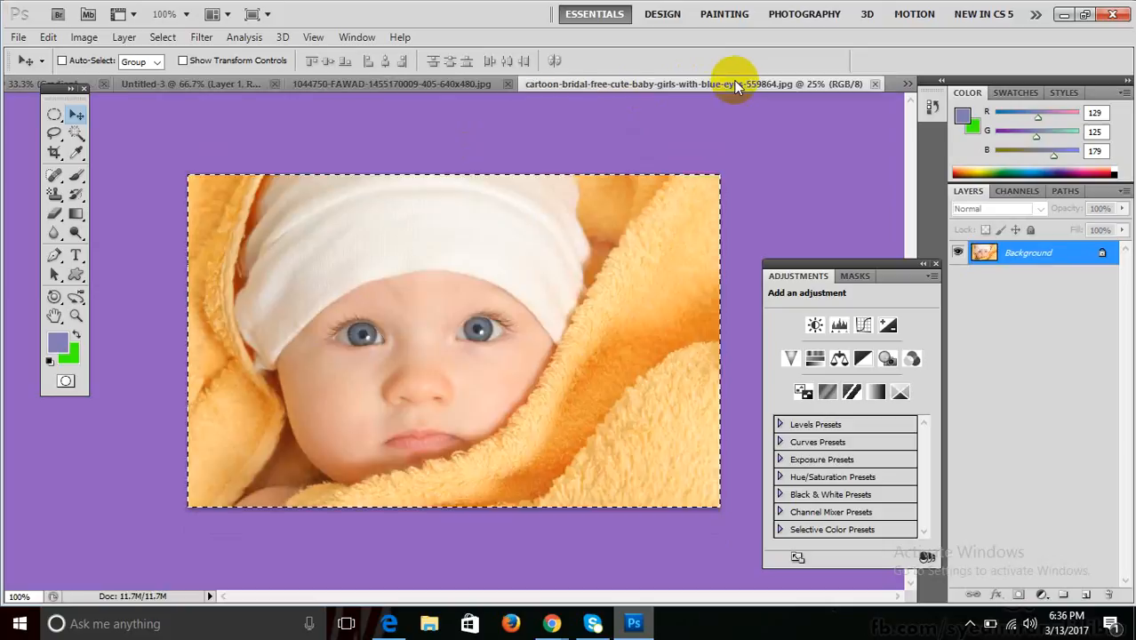
left_click(907, 83)
left_click(575, 95)
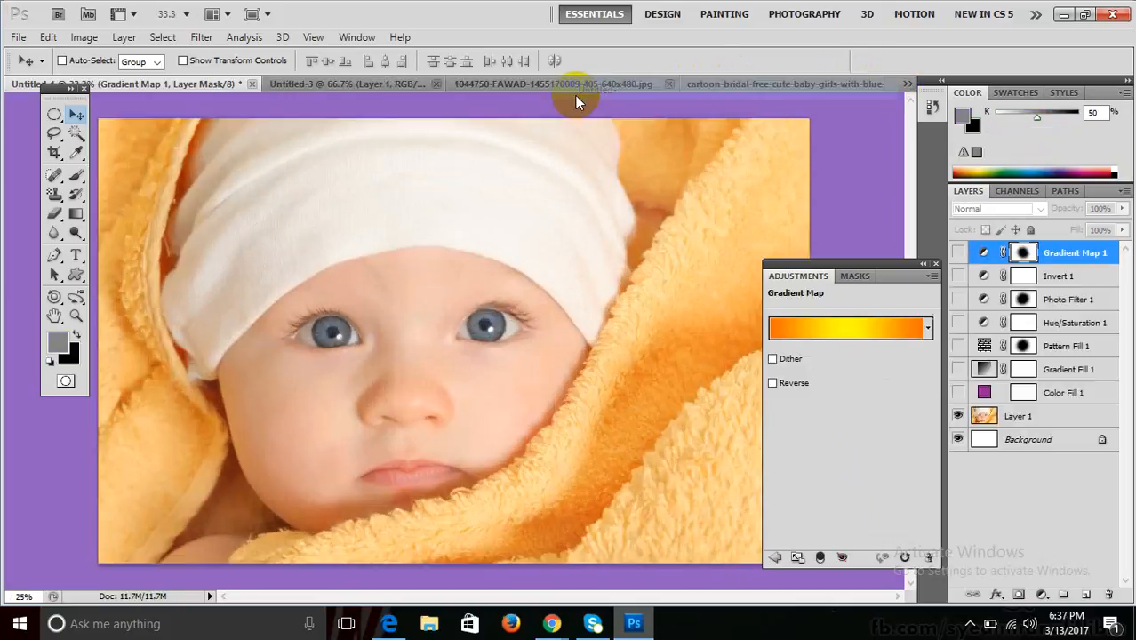
left_click(906, 83)
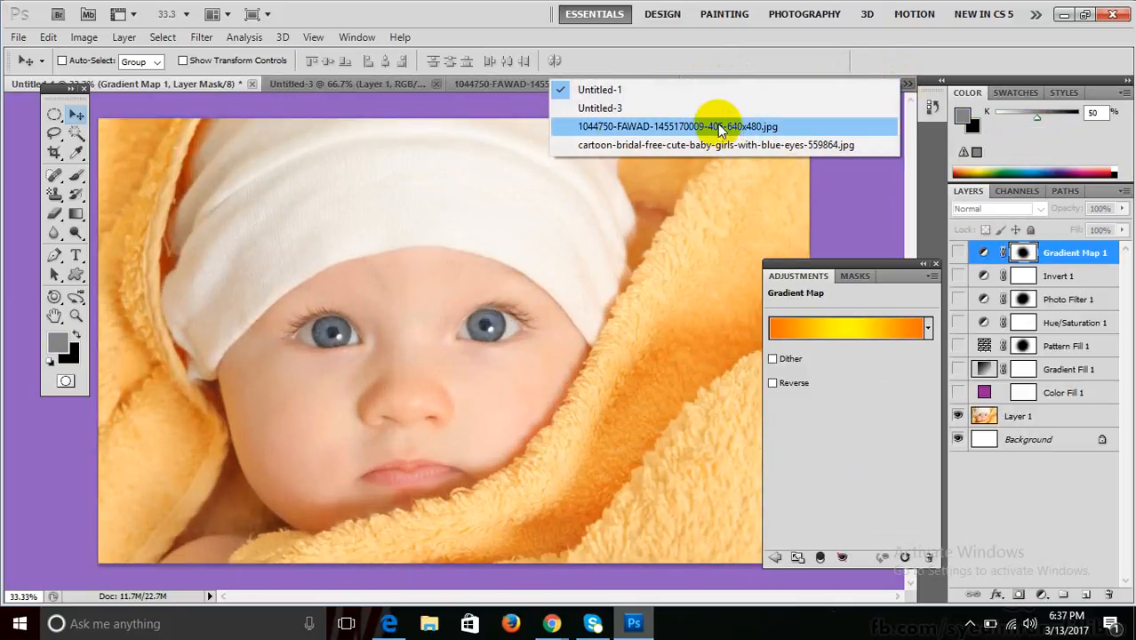
left_click(302, 83)
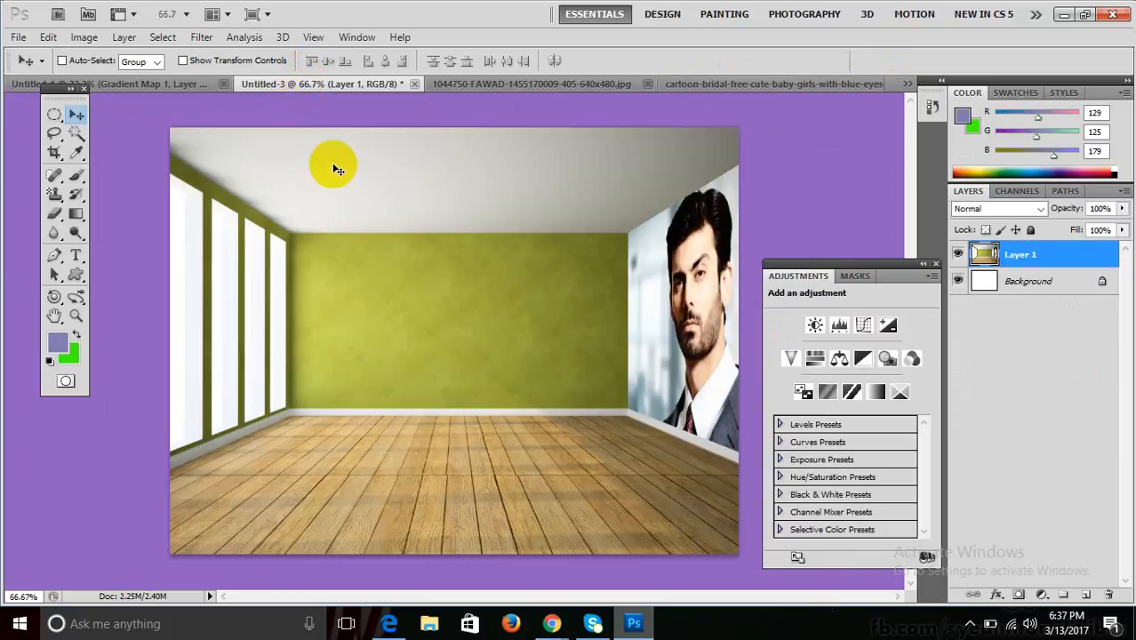
- Open the Vanishing Point filter on the room layer and paste the copied baby photo into the preview
left_click(247, 38)
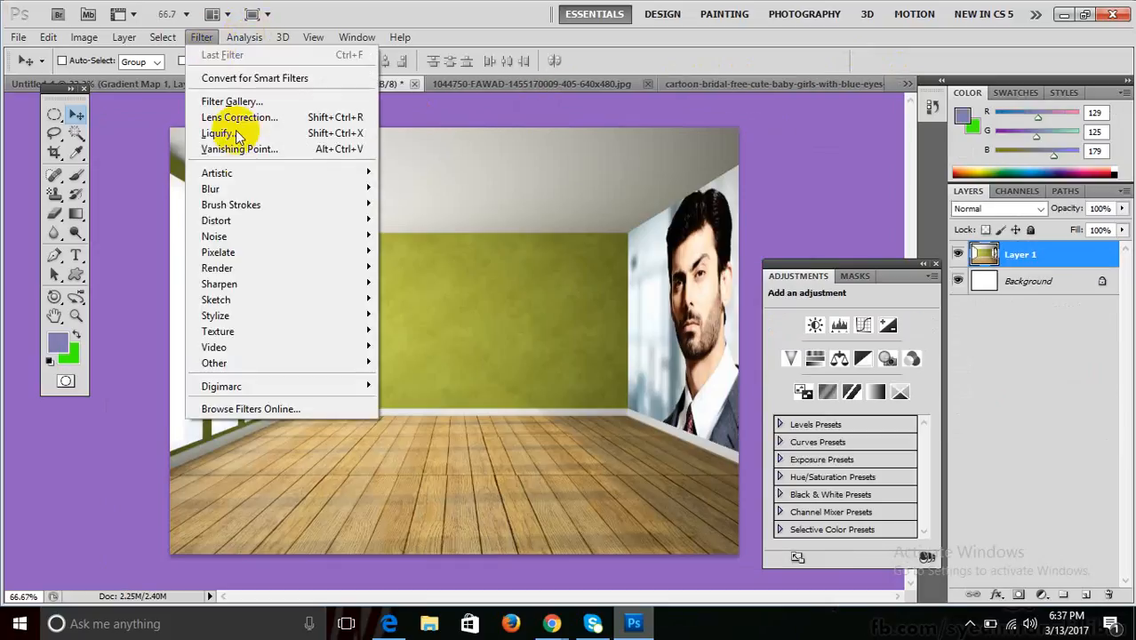
left_click(227, 147)
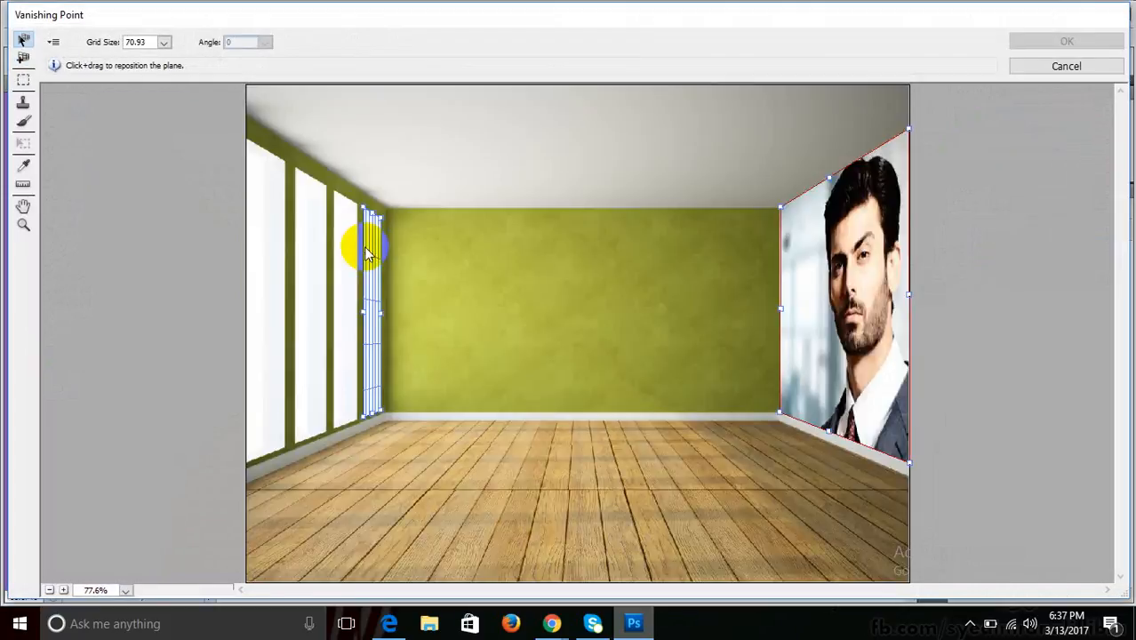
key("ctrl+v")
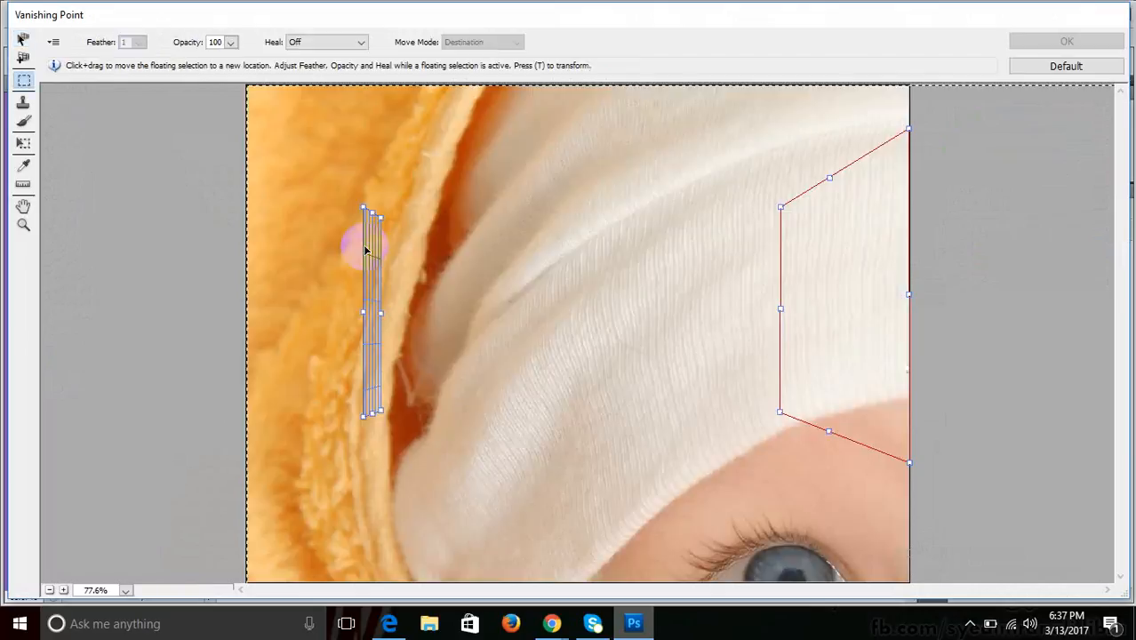
- Activate the Transform tool and move the pasted baby photo diagonally until its upper corner lies beside the right wall
left_click(289, 114)
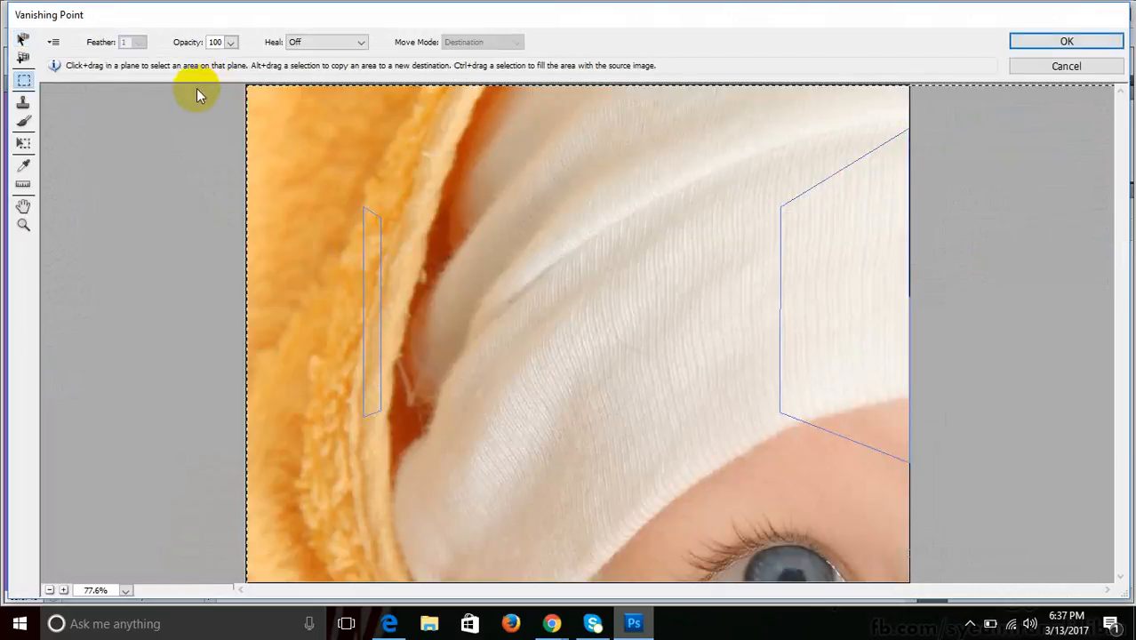
left_click(23, 144)
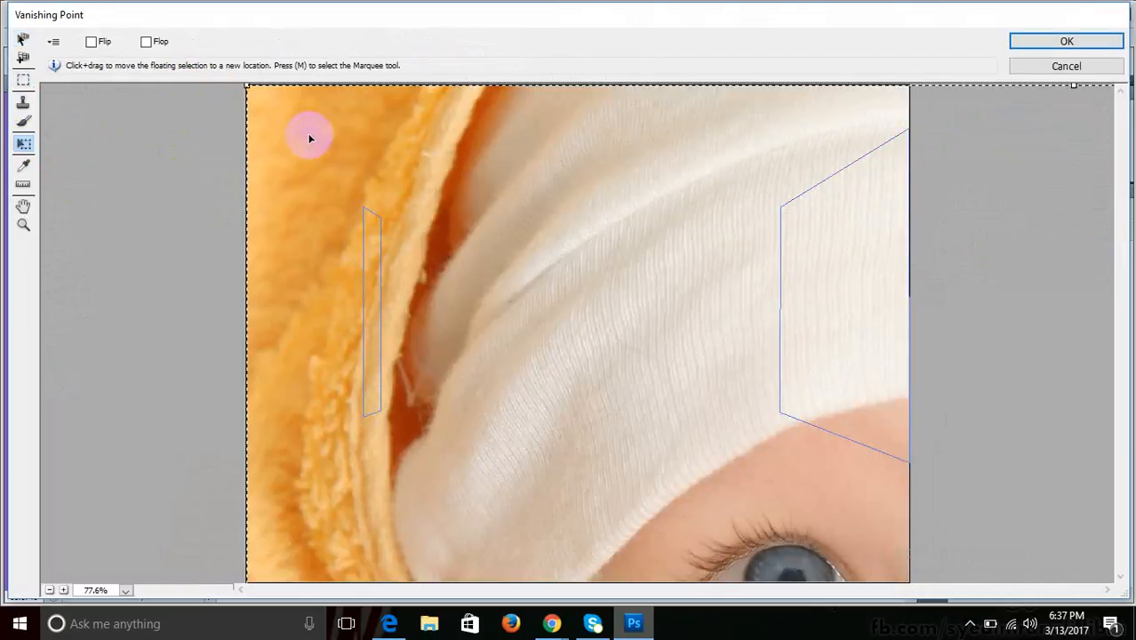
left_click_drag(249, 106, 634, 310)
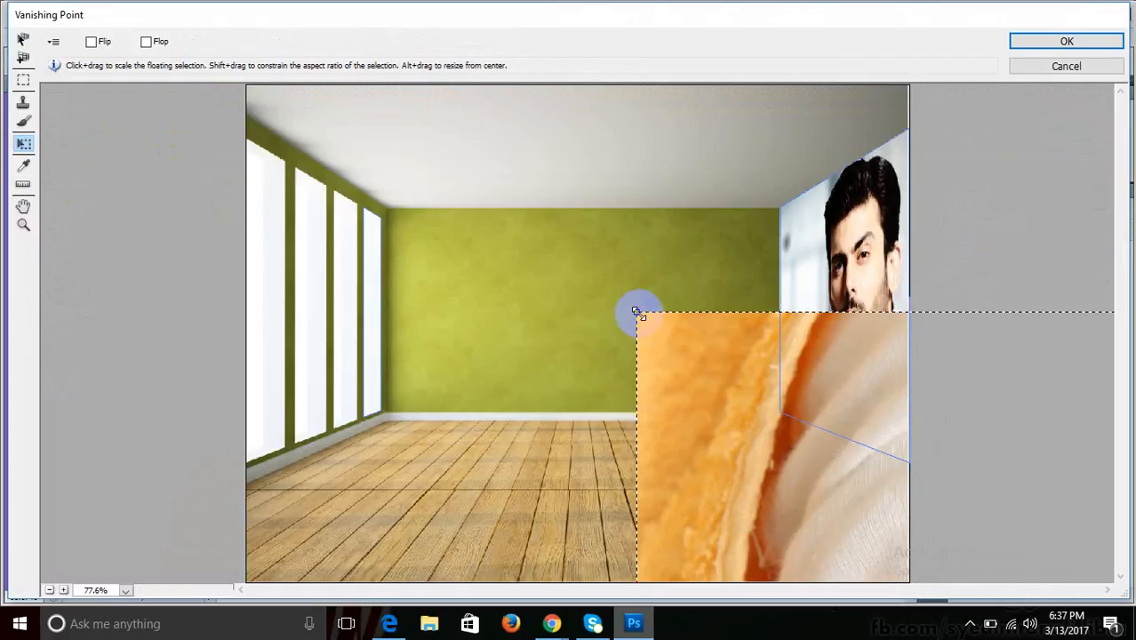
left_click_drag(684, 380, 400, 233)
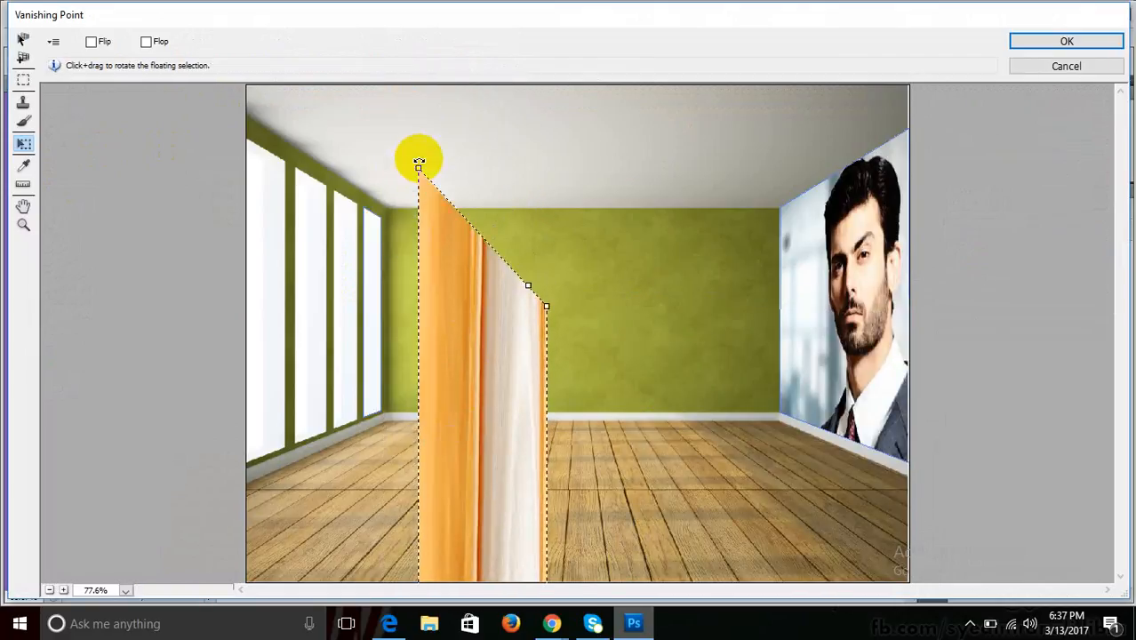
left_click_drag(419, 163, 544, 334)
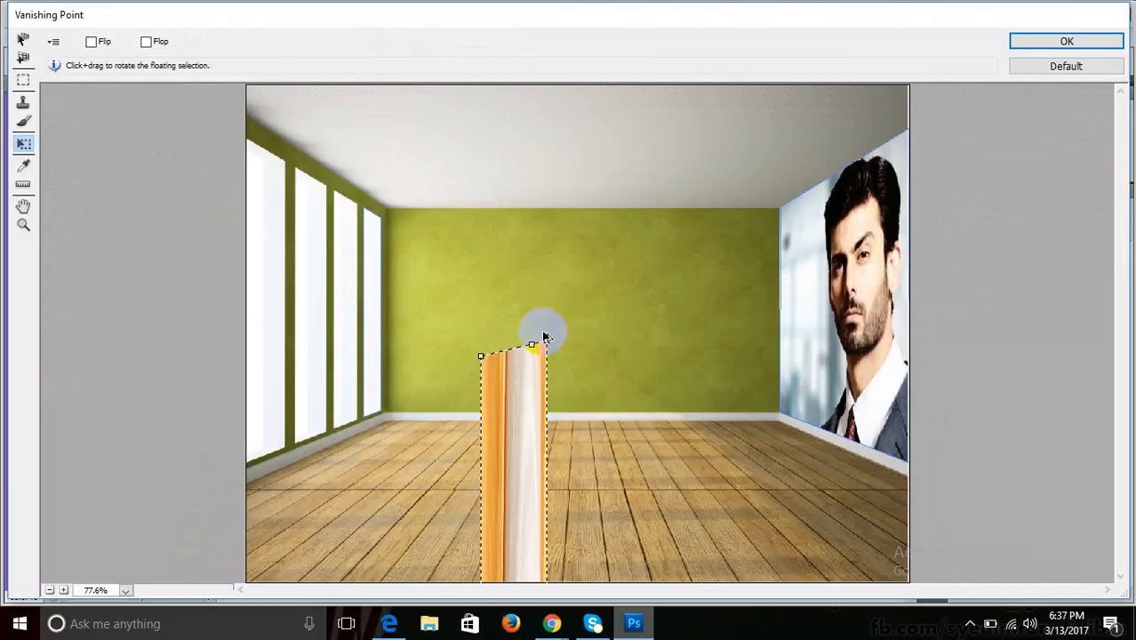
key("ctrl+z")
key("ctrl+z")
key("ctrl+z")
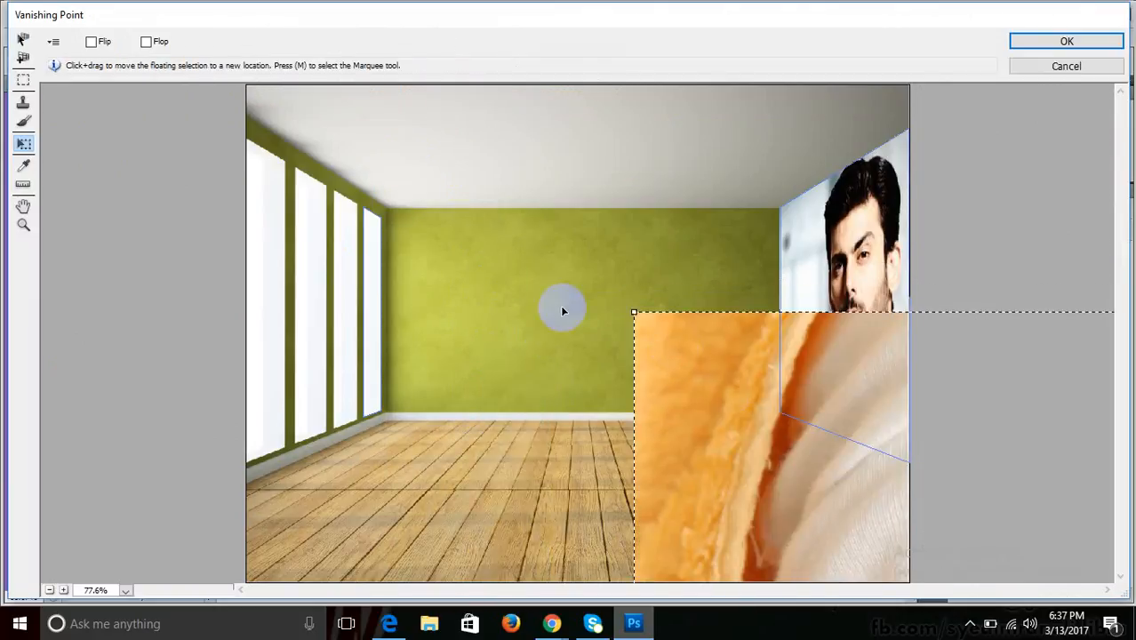
- Scale the baby photo down until the whole picture fits over the green back wall
left_click_drag(678, 355, 501, 270)
left_click_drag(457, 228, 680, 401)
left_click_drag(793, 482, 535, 268)
left_click_drag(423, 287, 444, 273)
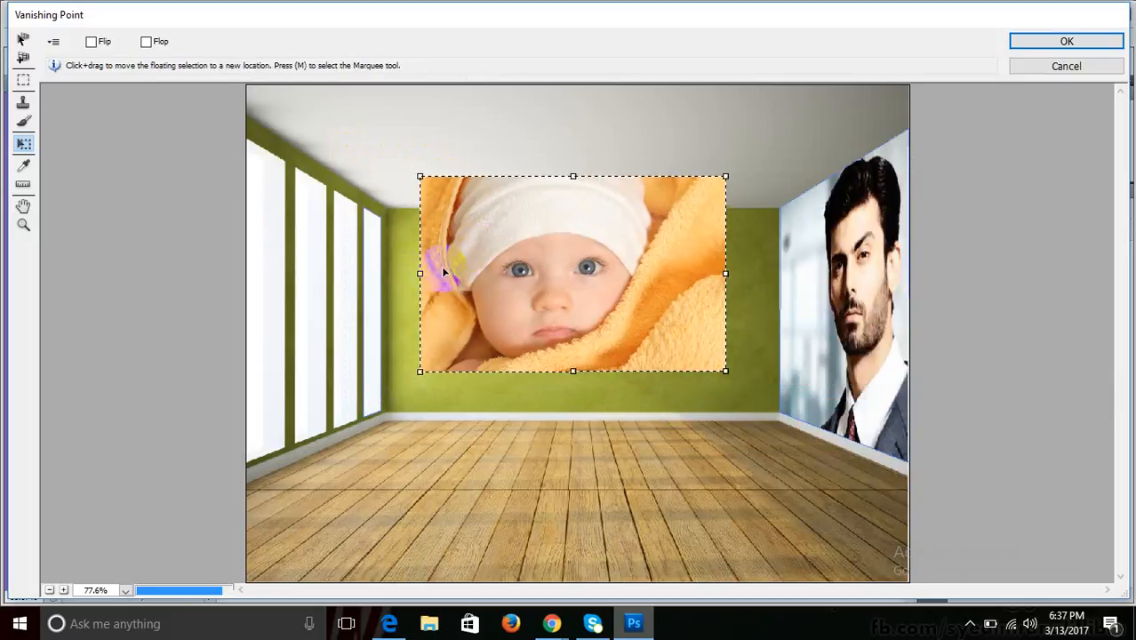
left_click_drag(565, 290, 810, 314)
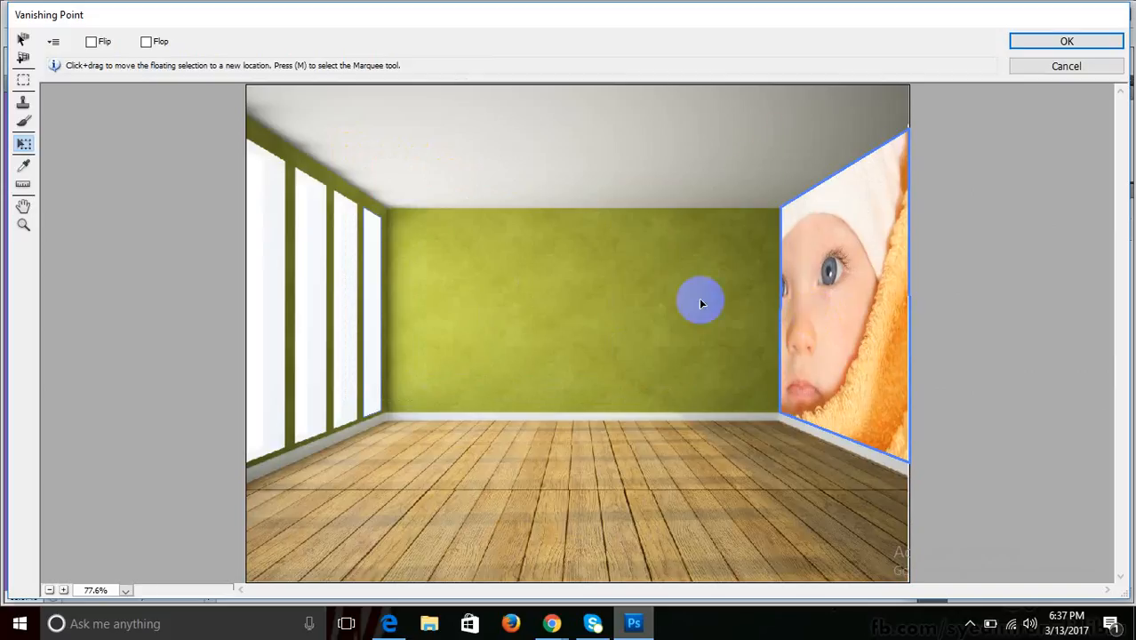
left_click_drag(700, 302, 510, 259)
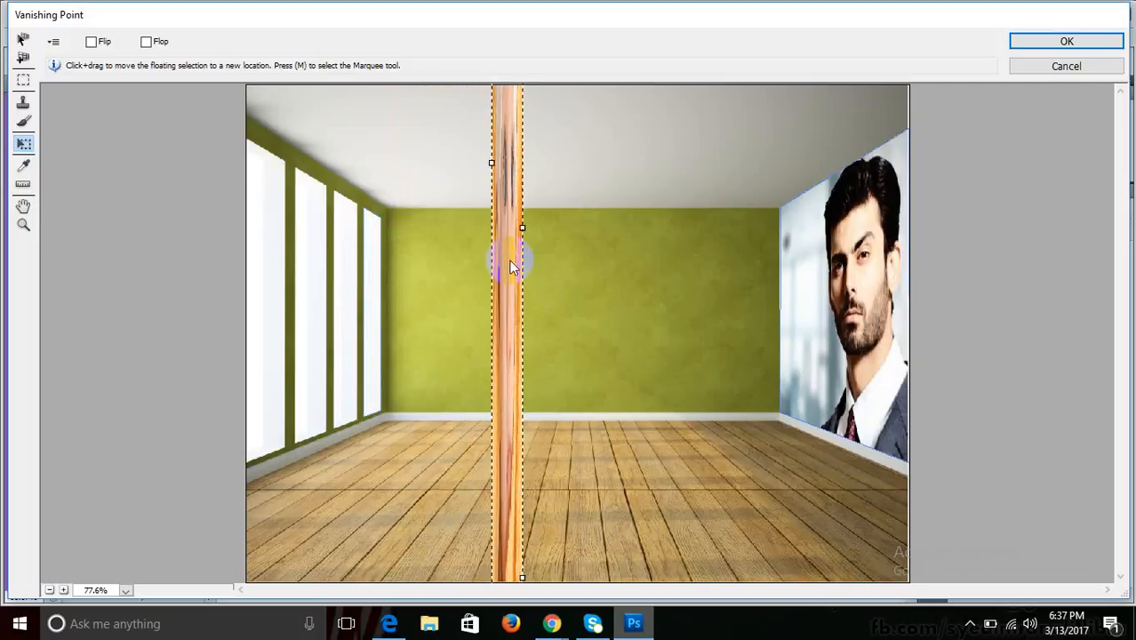
key("z")
key("ctrl+alt+z")
key("ctrl+alt+z")
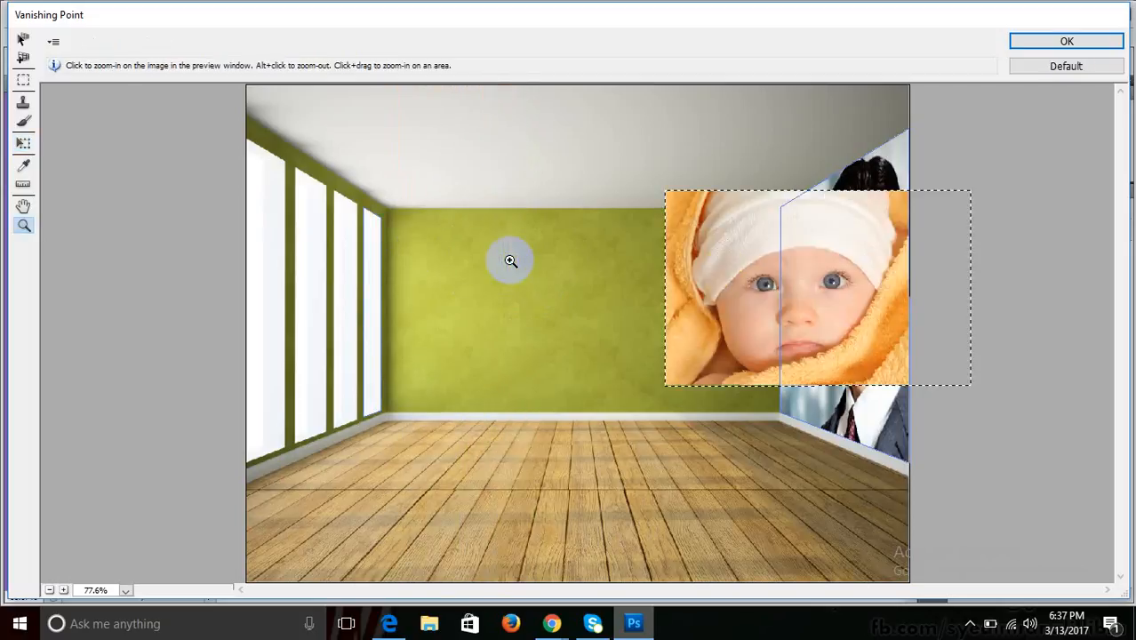
- Transform the baby photo into a narrow upright strip and place it inside the window pane plane beside the back wall
left_click(735, 279)
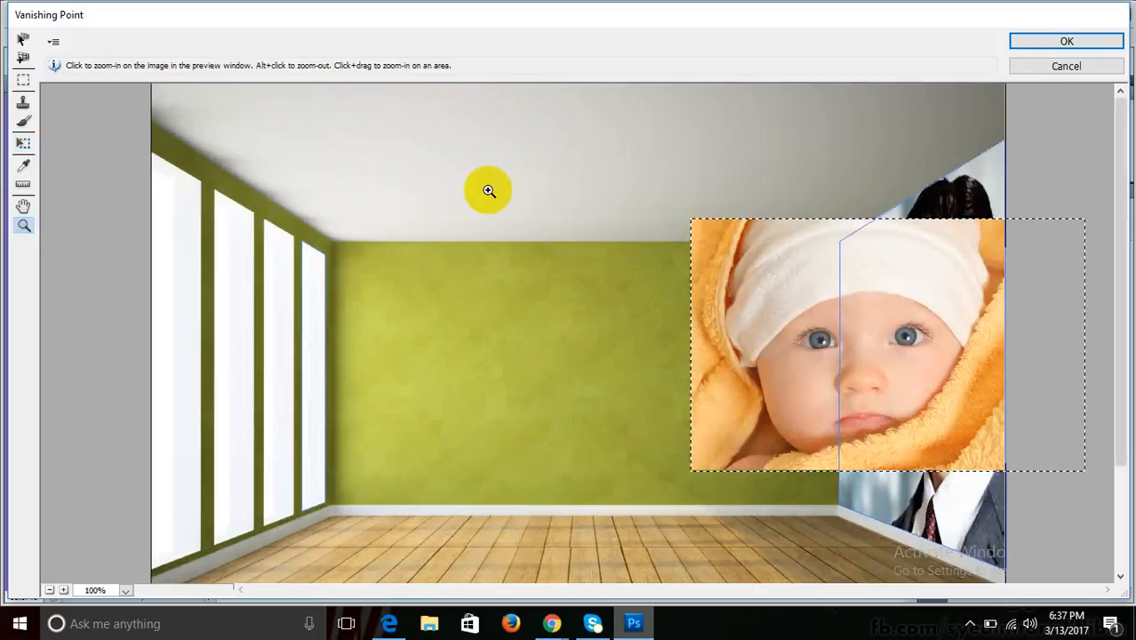
left_click(25, 40)
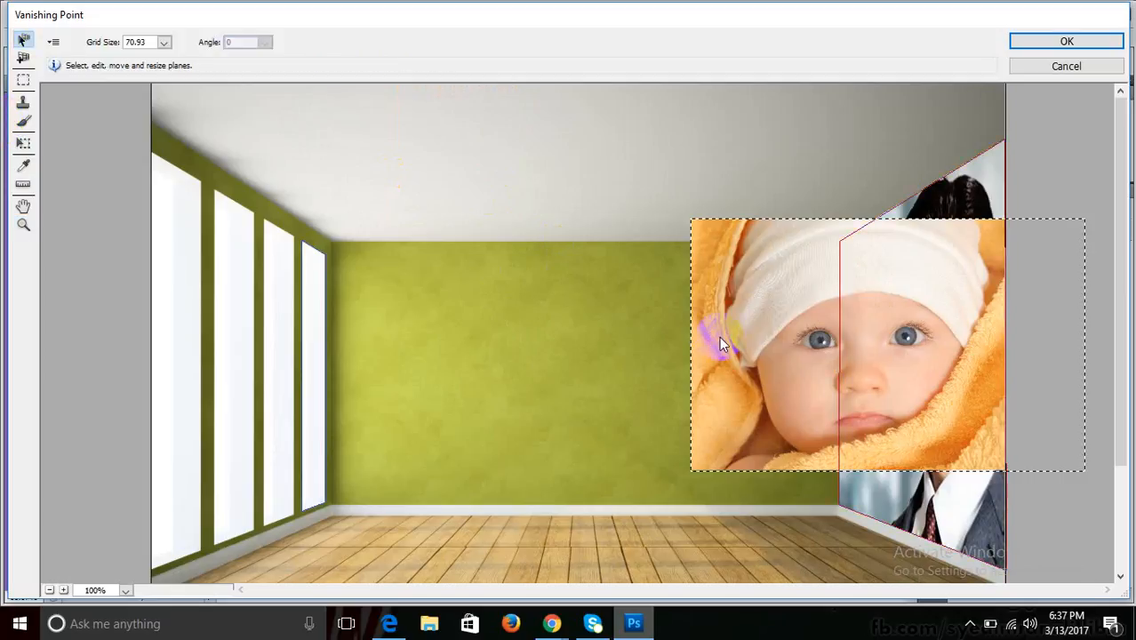
left_click(869, 329)
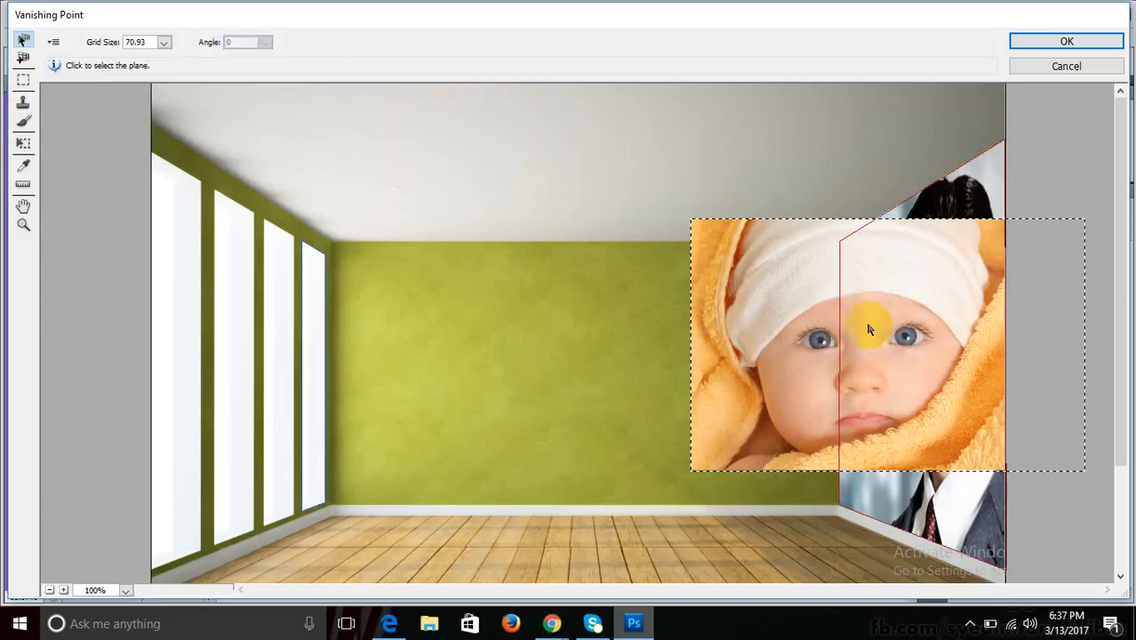
left_click(23, 142)
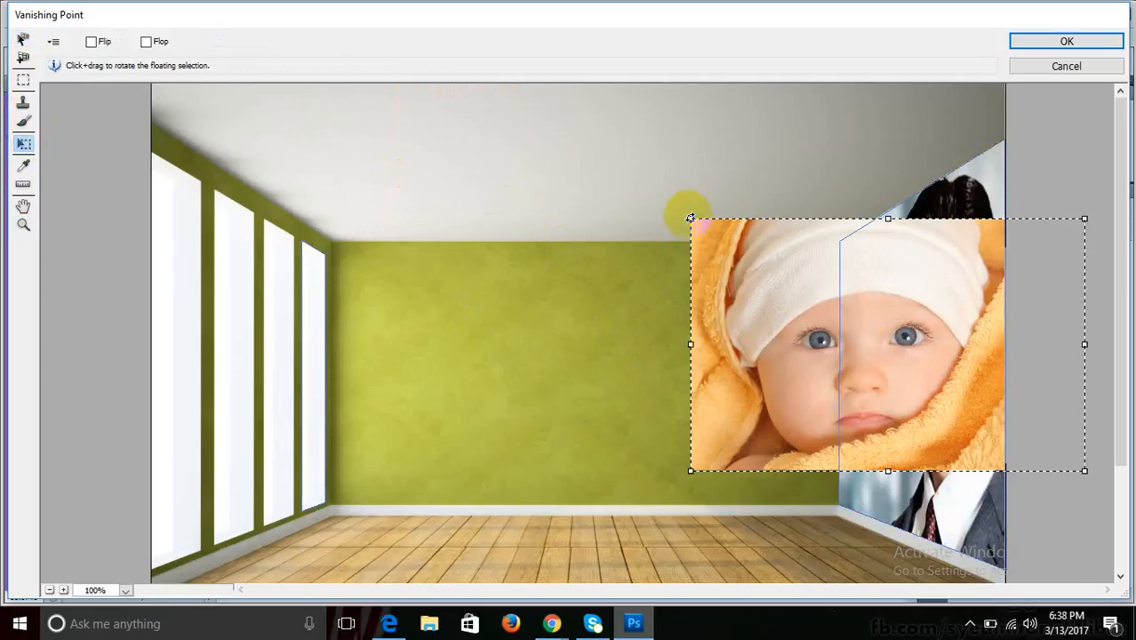
left_click_drag(693, 219, 438, 239)
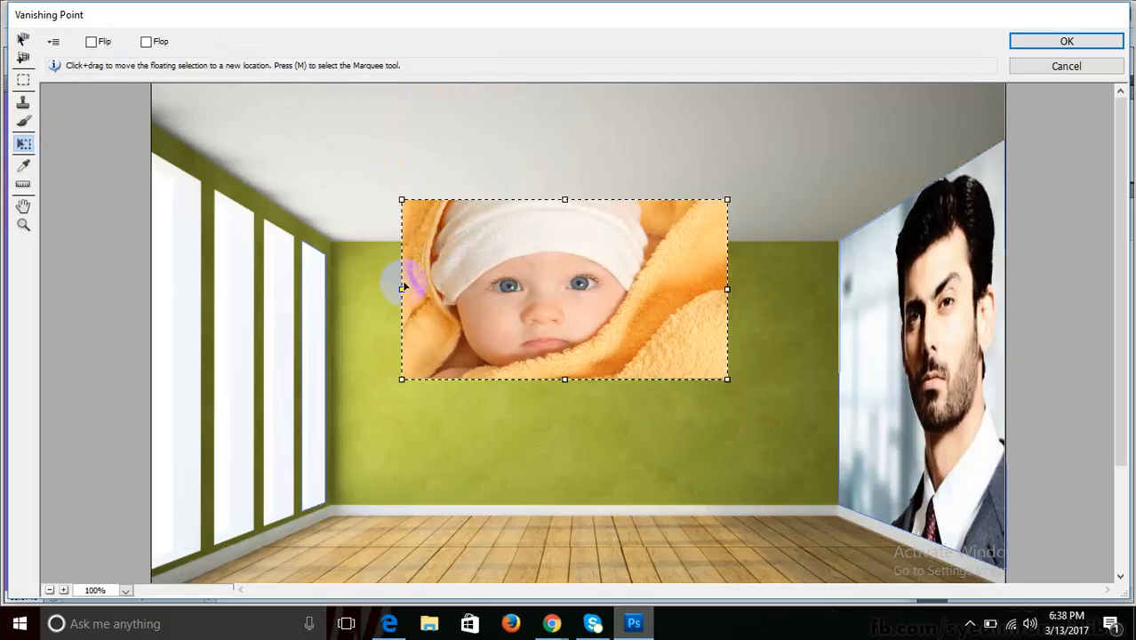
left_click_drag(401, 289, 613, 284)
left_click_drag(670, 398, 670, 481)
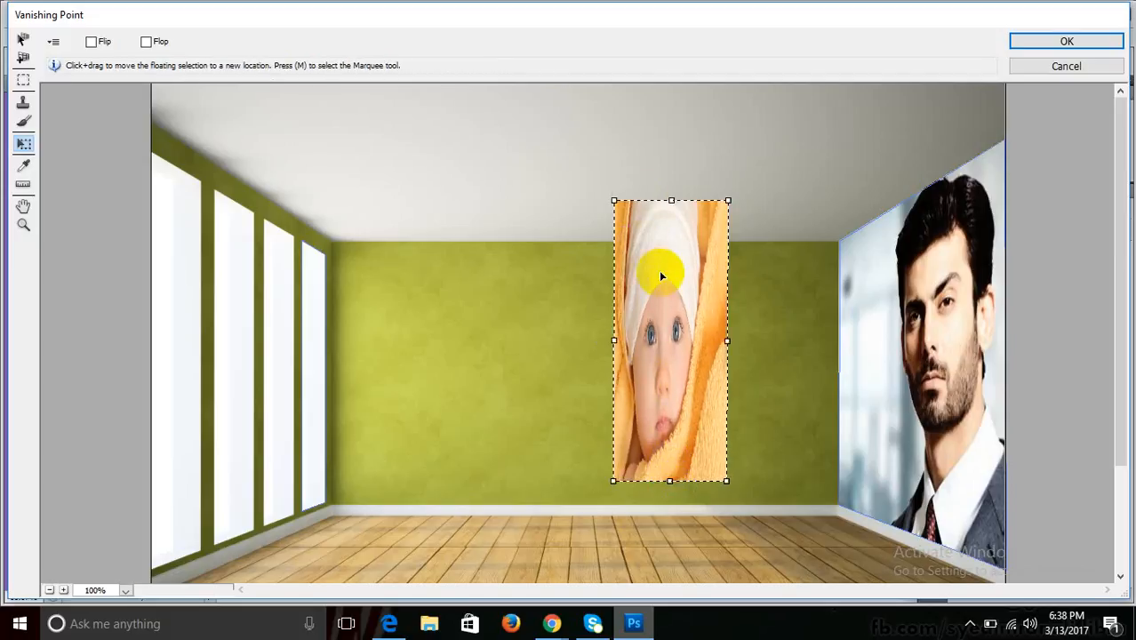
left_click_drag(680, 291, 335, 328)
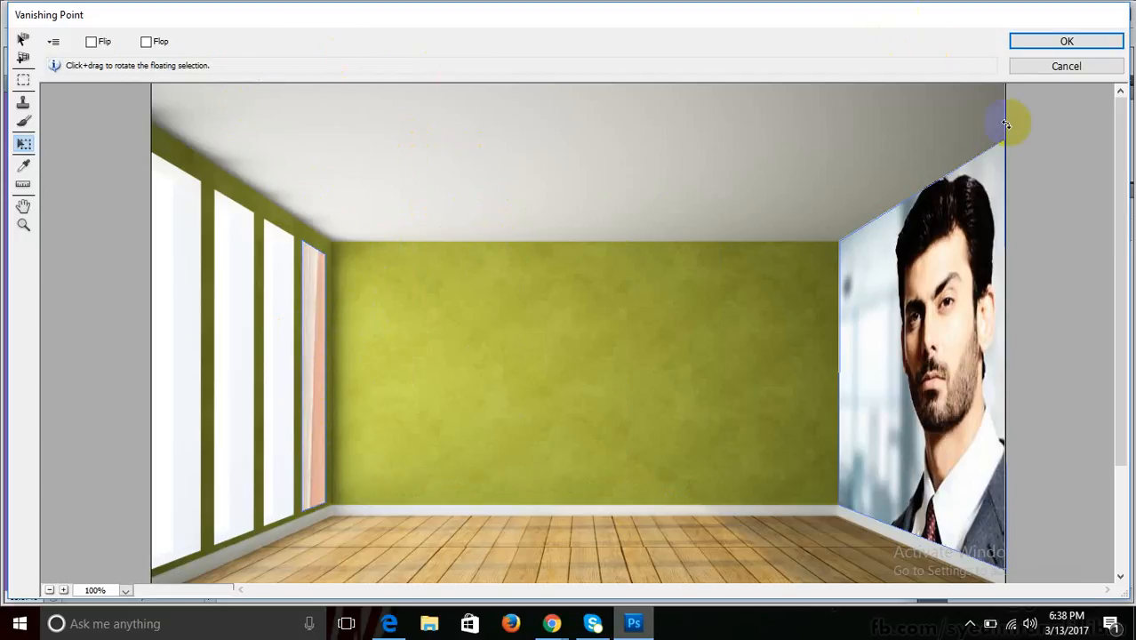
- Set a Clone Stamp source point on the baby-photo window pane and apply the Vanishing Point filter
left_click(23, 104)
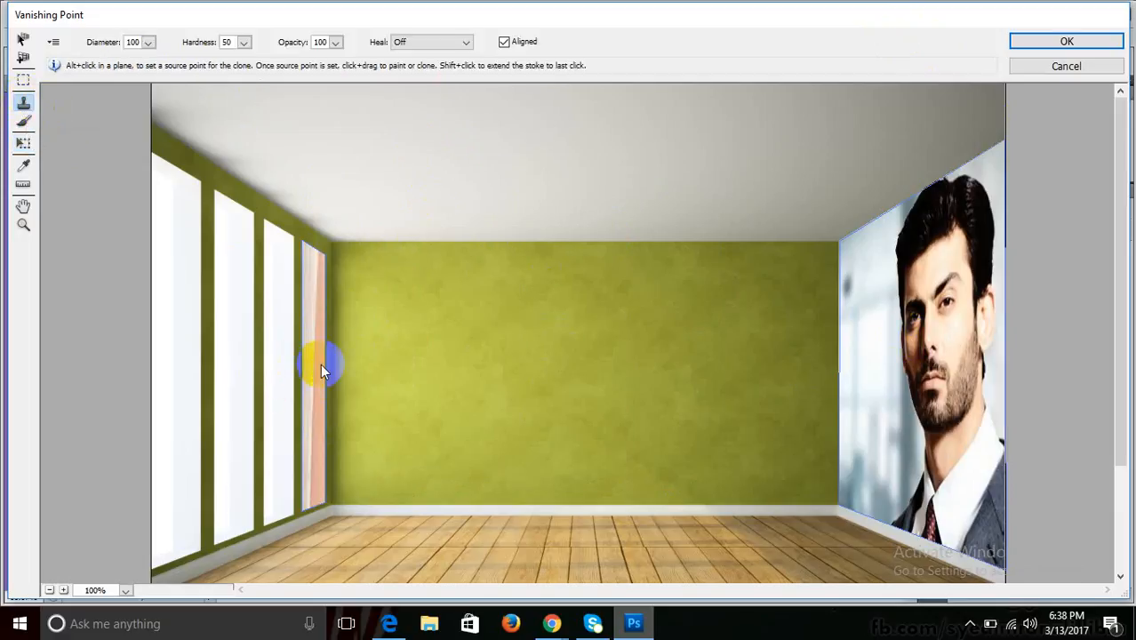
left_click(302, 349, "alt")
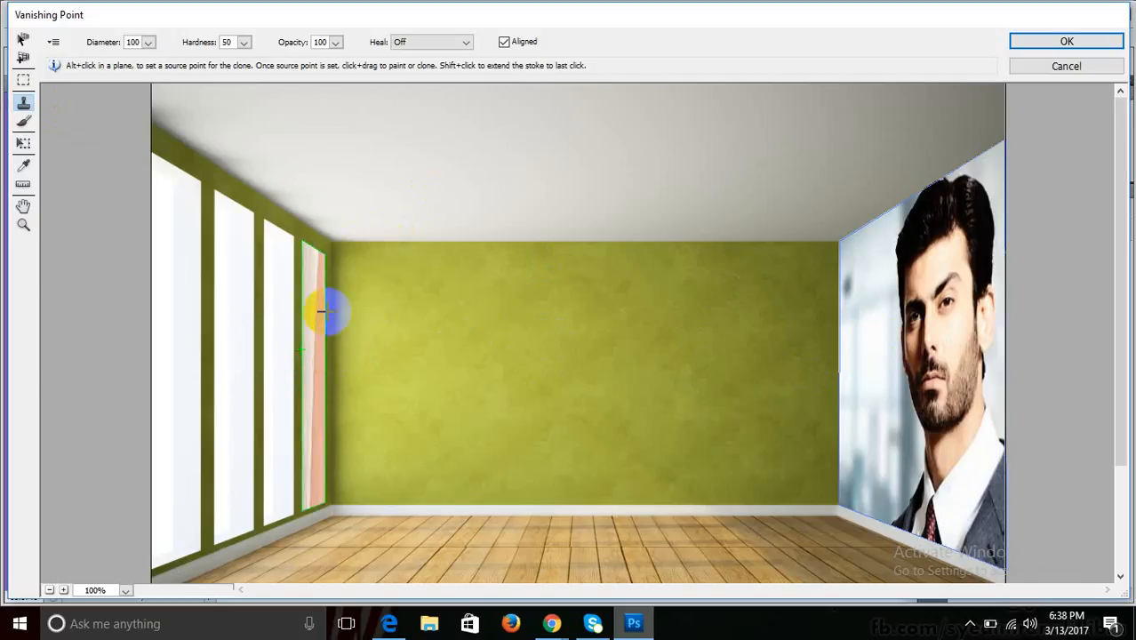
left_click(927, 350)
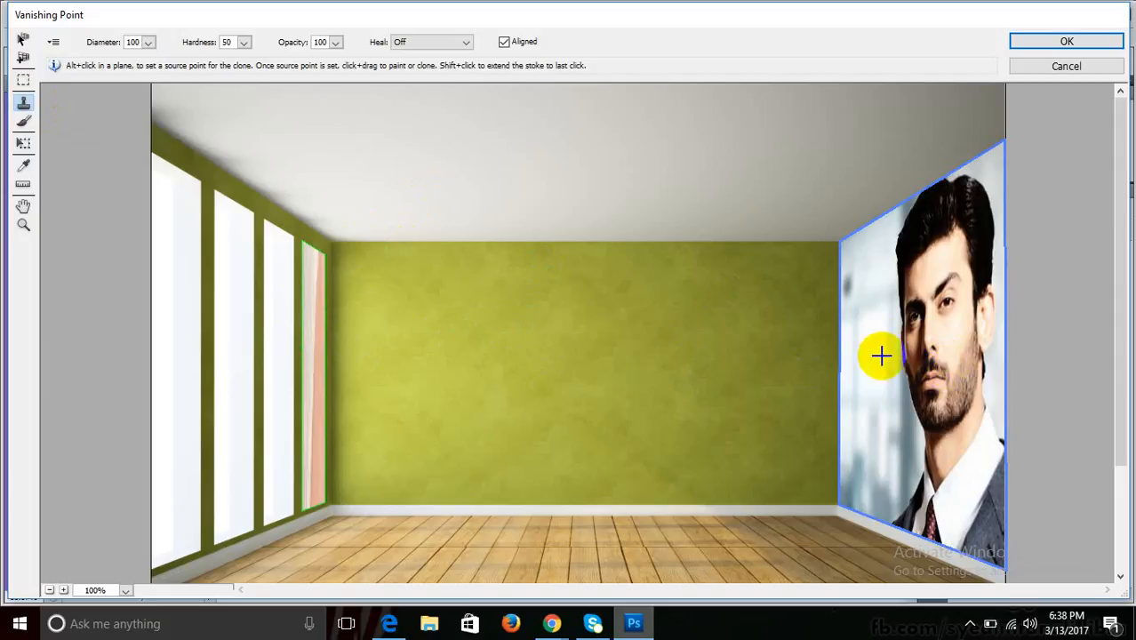
left_click(1044, 42)
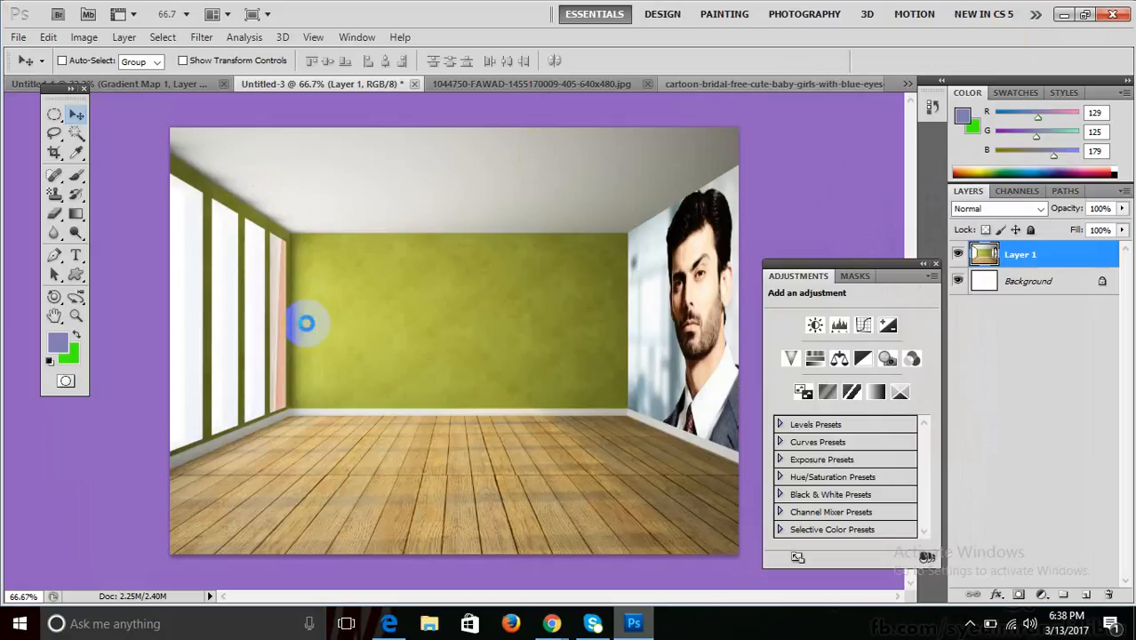
- Open the eye image download.jpg from the Pictures folder and enlarge it to 200%
key("ctrl+o")
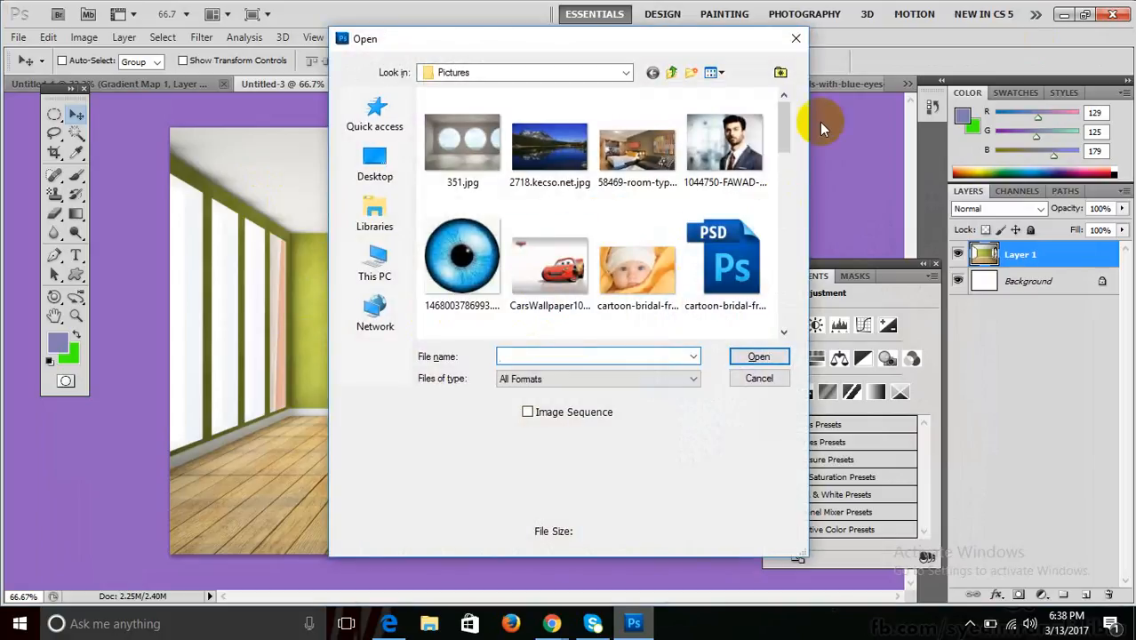
left_click_drag(781, 116, 775, 157)
left_click(565, 158)
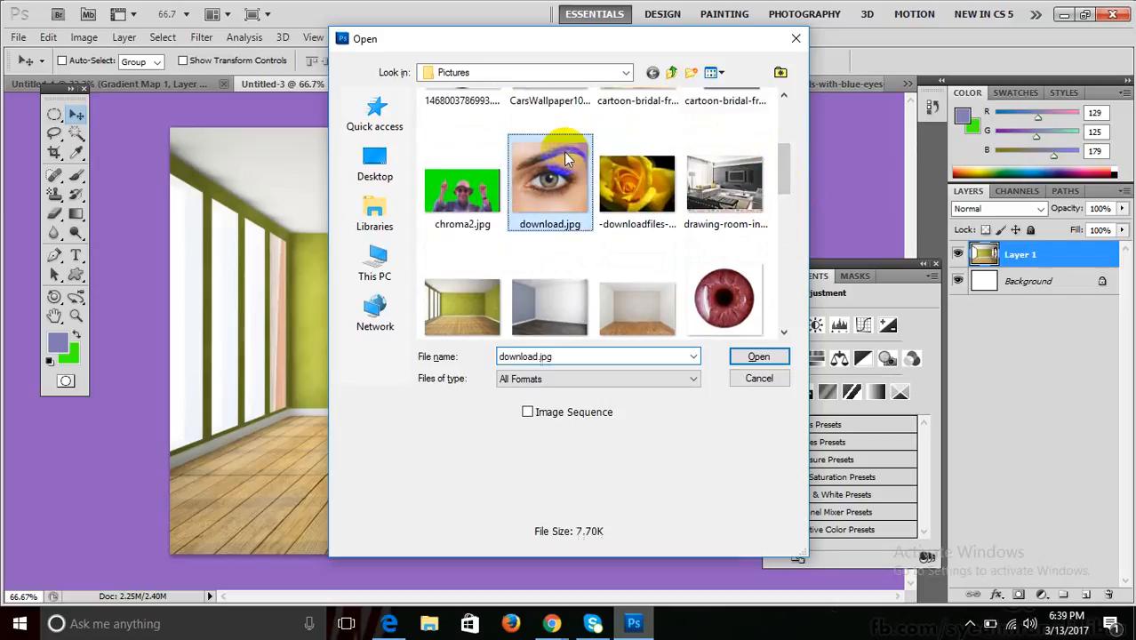
left_click(752, 357)
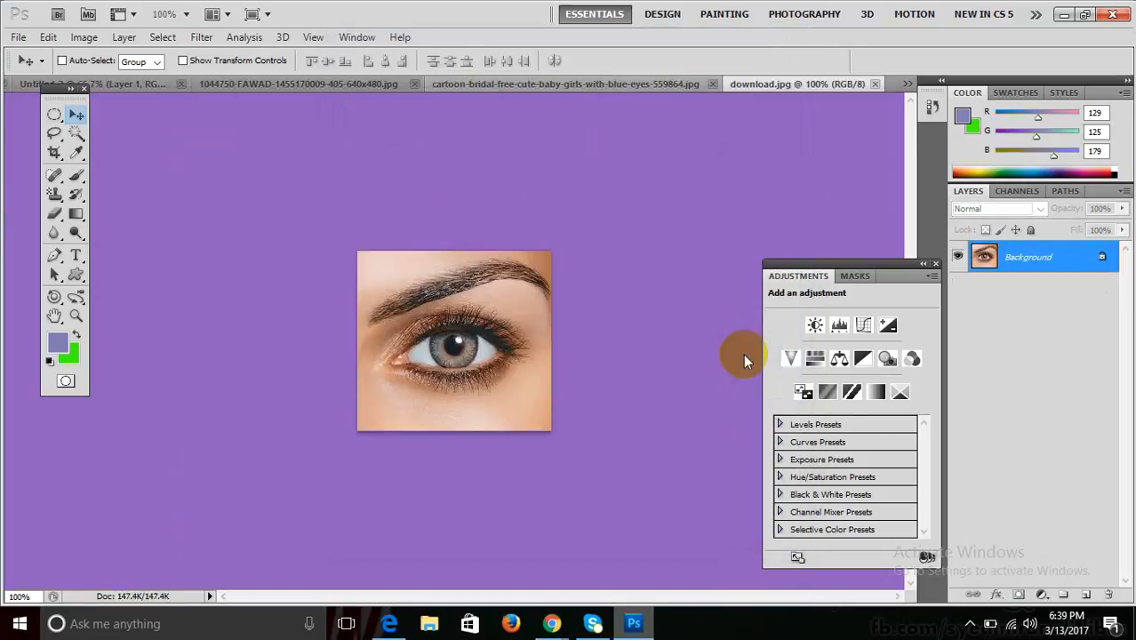
key("ctrl+plus")
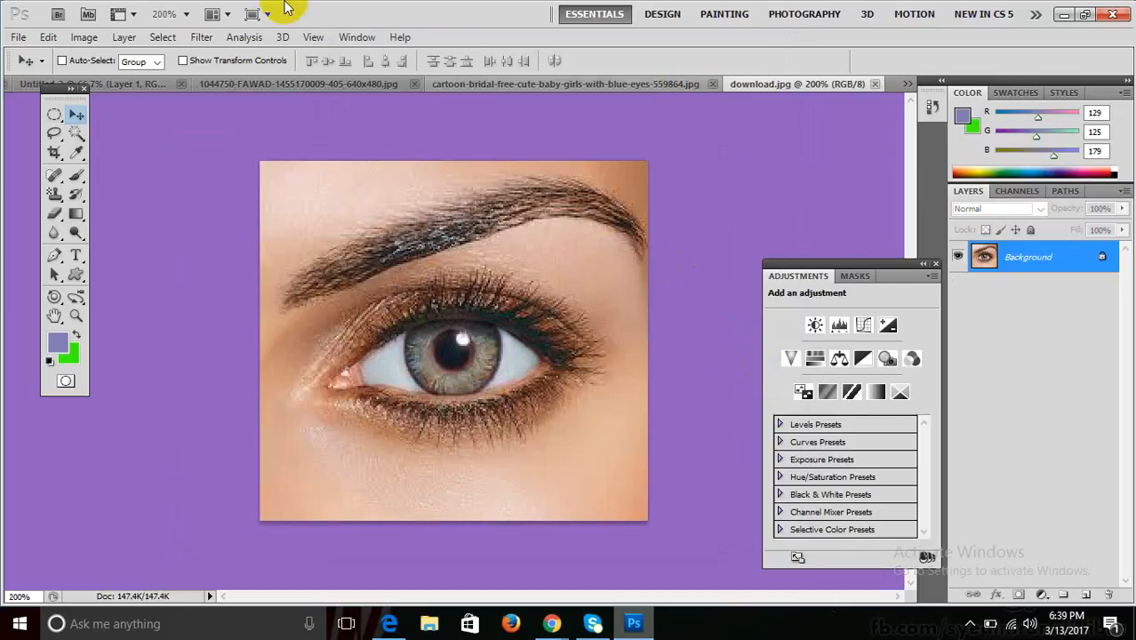
left_click(233, 39)
mouse_move(201, 37)
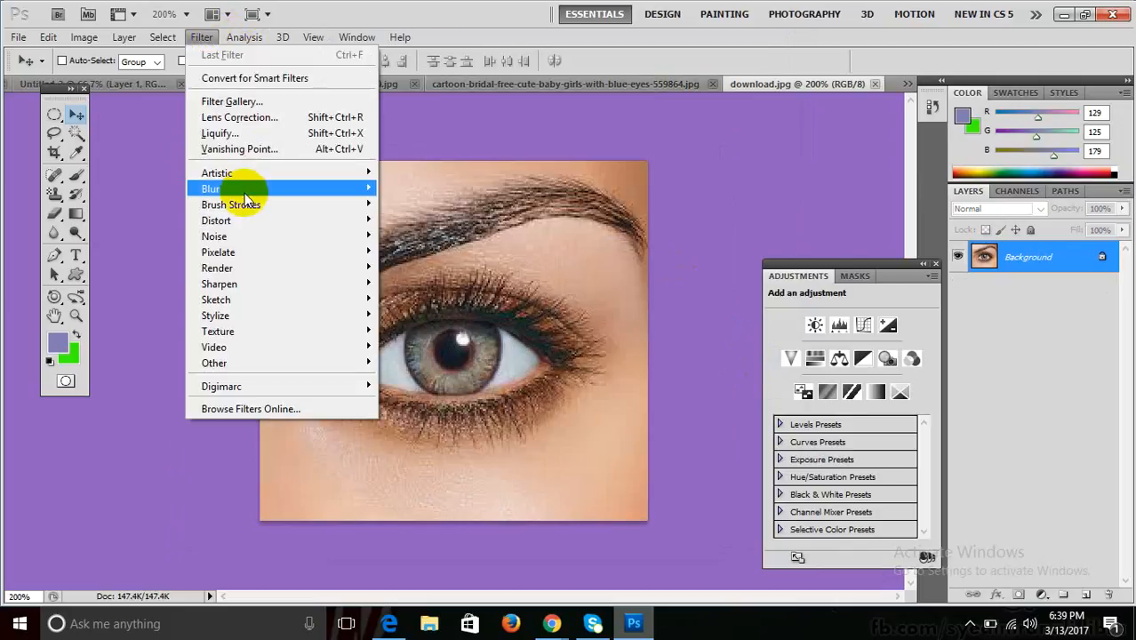
mouse_move(246, 178)
left_click(418, 172)
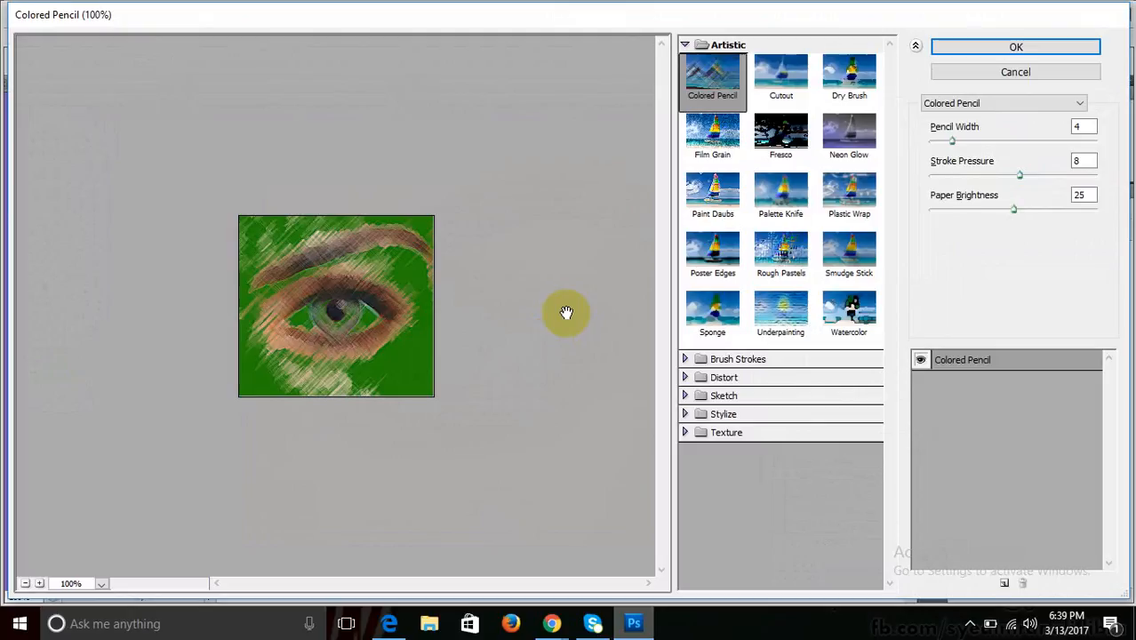
left_click(639, 305, "ctrl")
key("Escape")
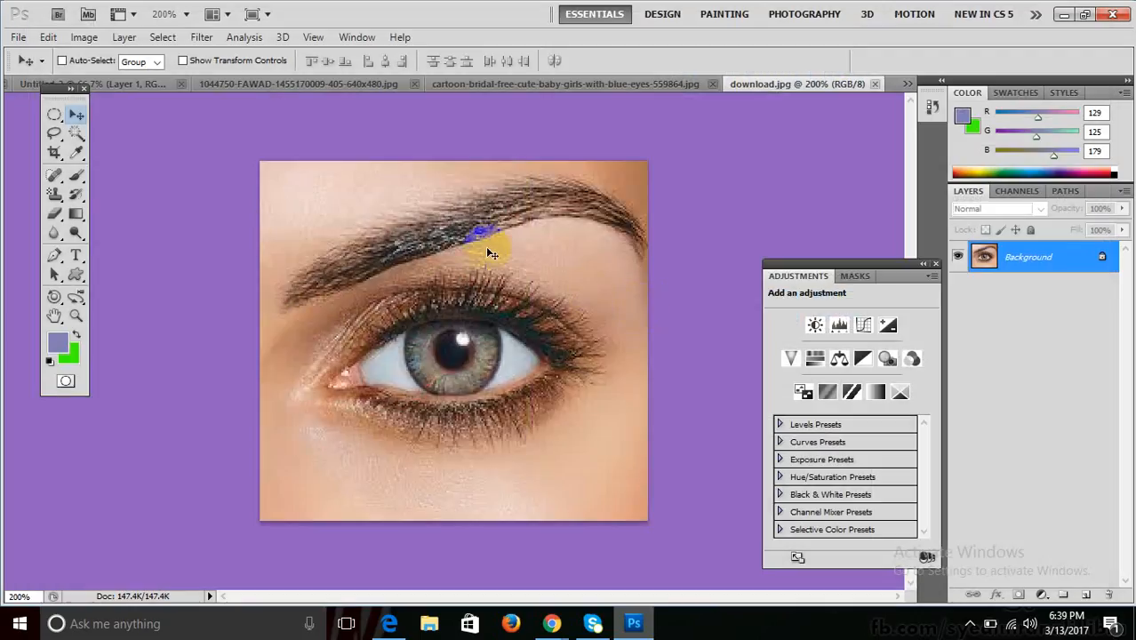
- Set the background color to white (ffffff)
left_click(76, 360)
left_click_drag(645, 132, 557, 49)
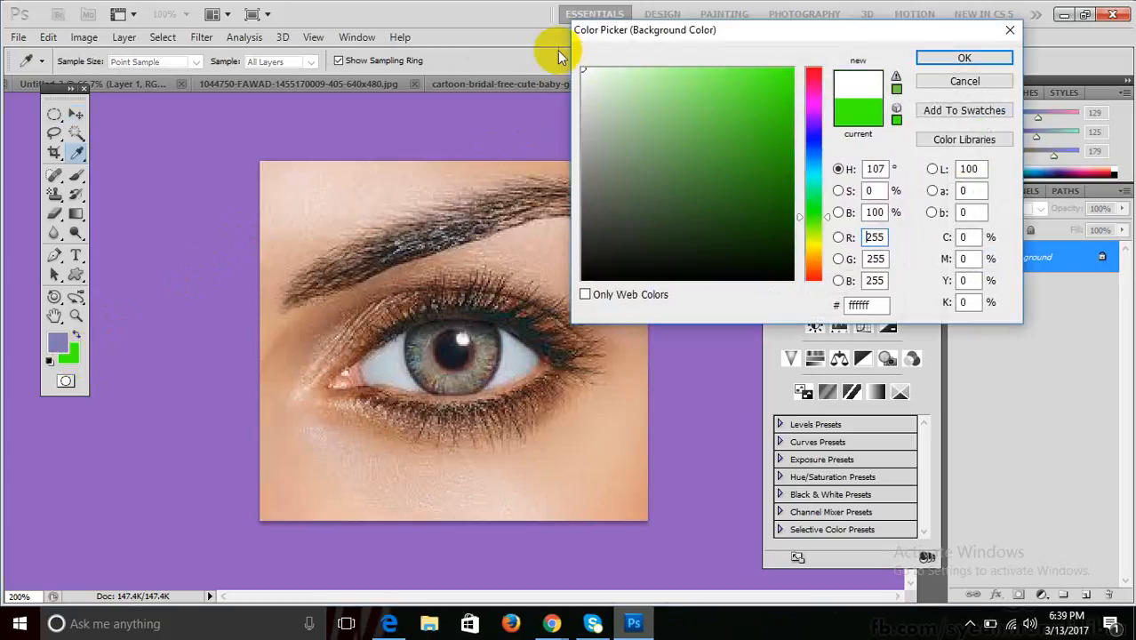
left_click(965, 58)
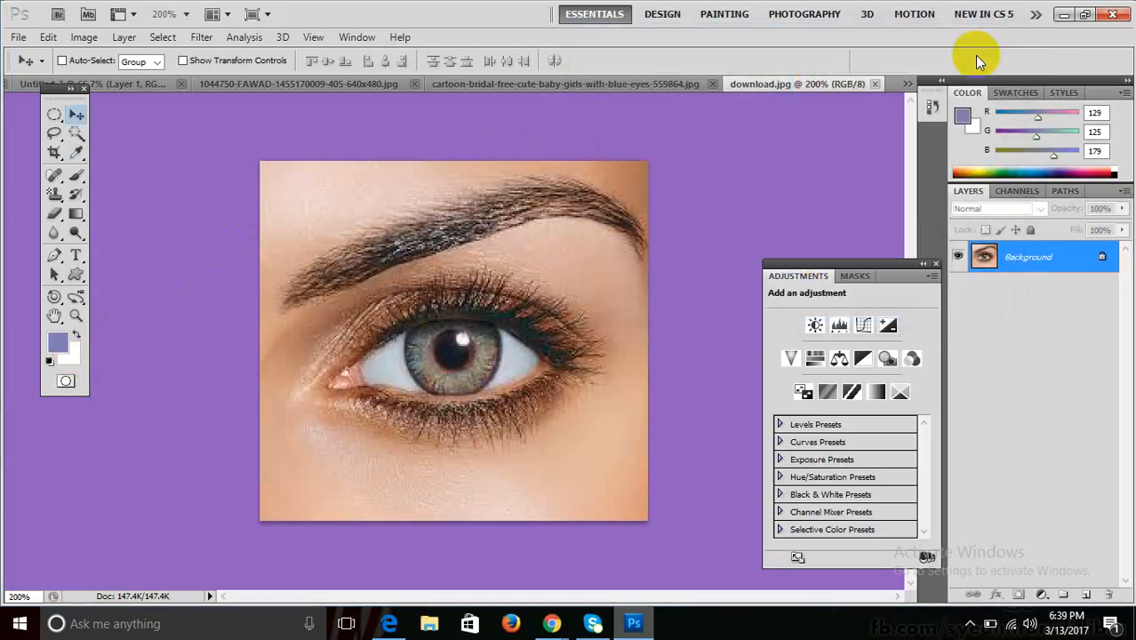
- Open Free-Download-Mountain-Hd-Wallpapers.jpg from the Pictures folder
key("ctrl+o")
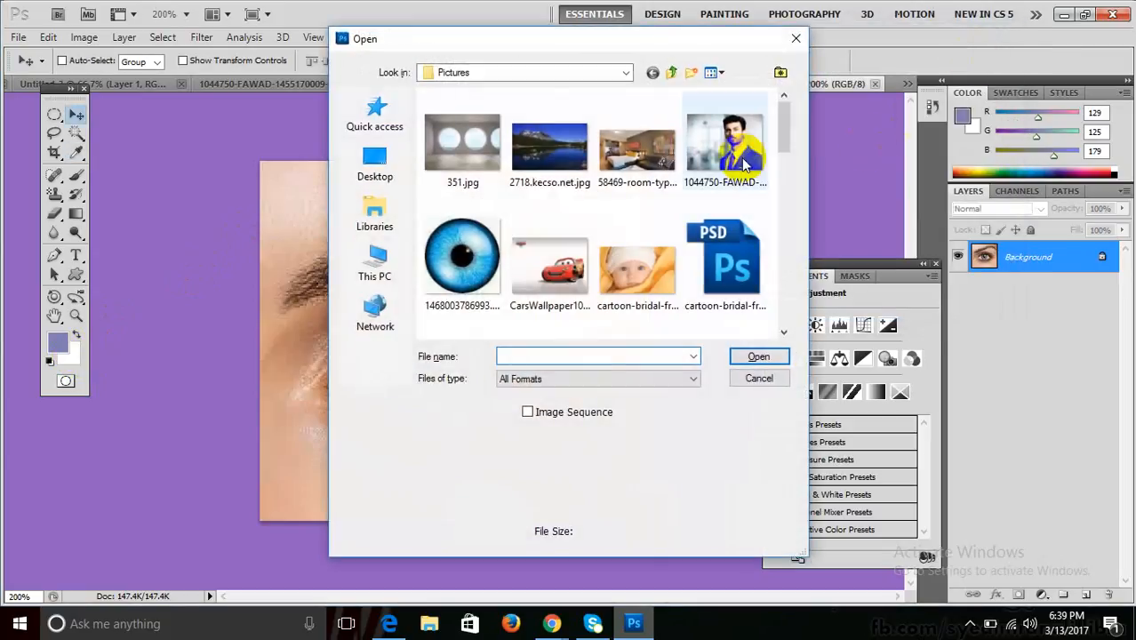
left_click_drag(793, 127, 804, 229)
left_click(742, 124)
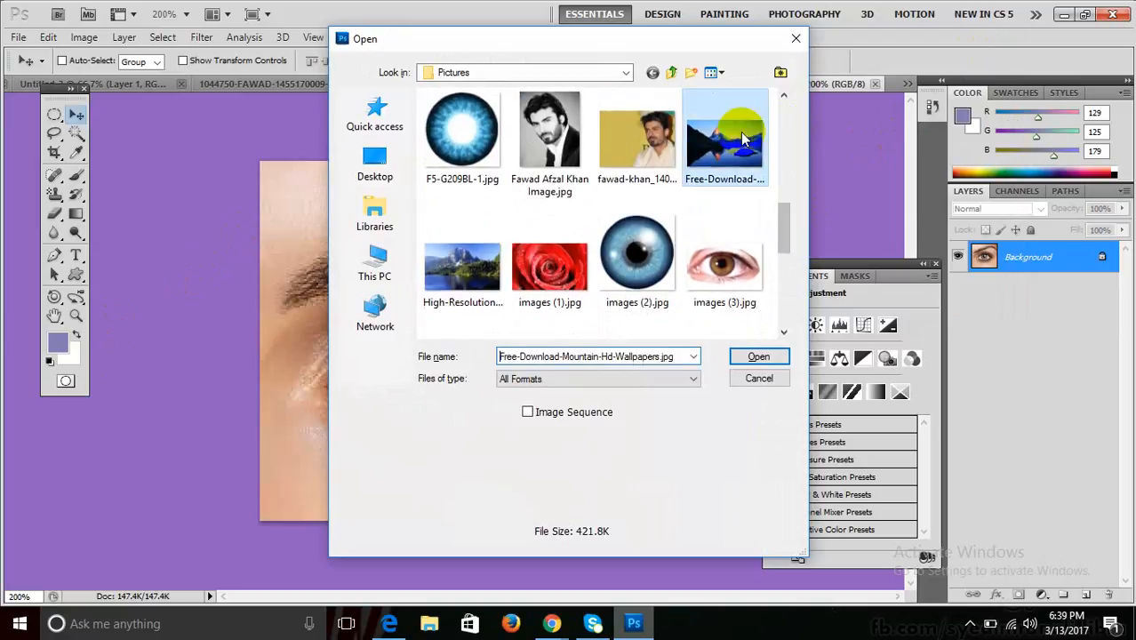
left_click(760, 358)
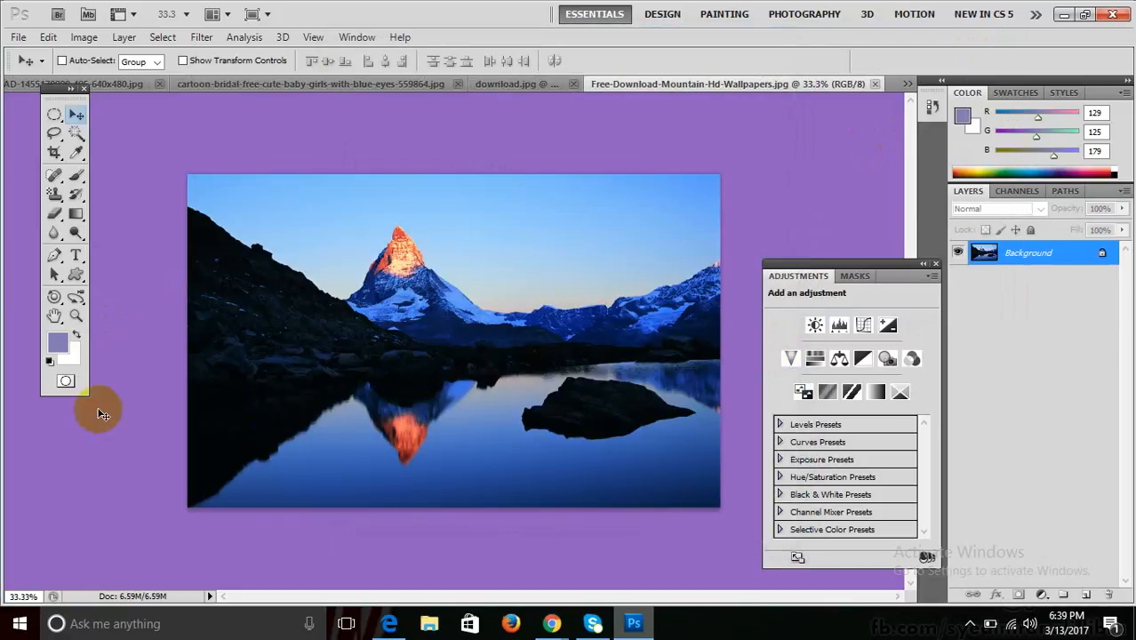
left_click(77, 364)
key("ctrl+o")
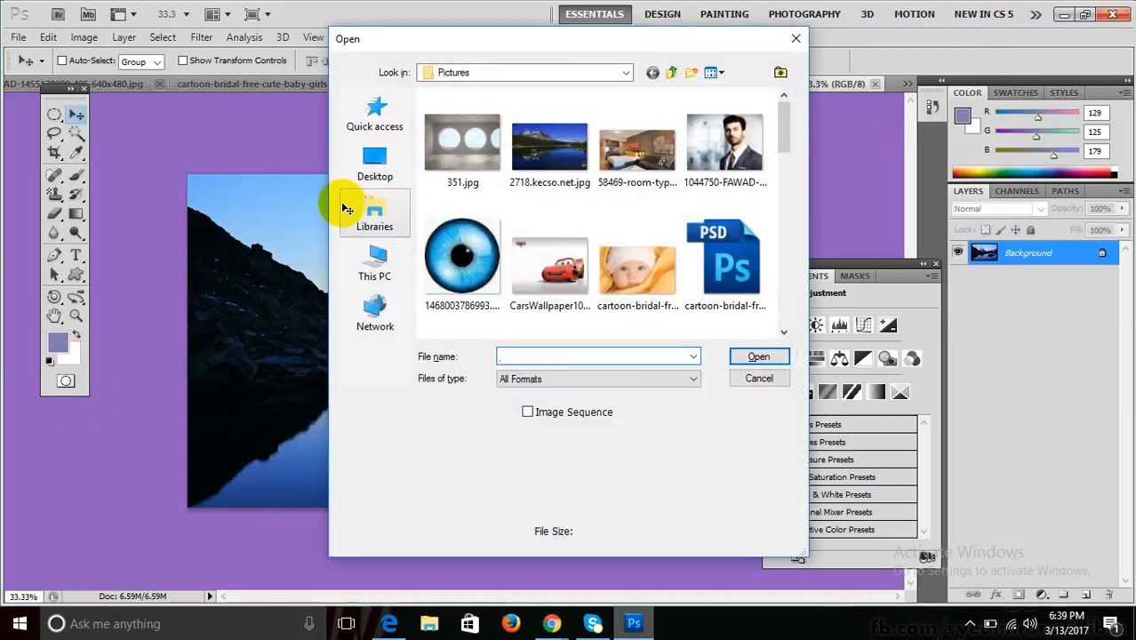
key("Escape")
- Preview the Artistic Colored Pencil filter on the mountain photo and examine the peak's pencil strokes at magnifications up to 200%
left_click(201, 36)
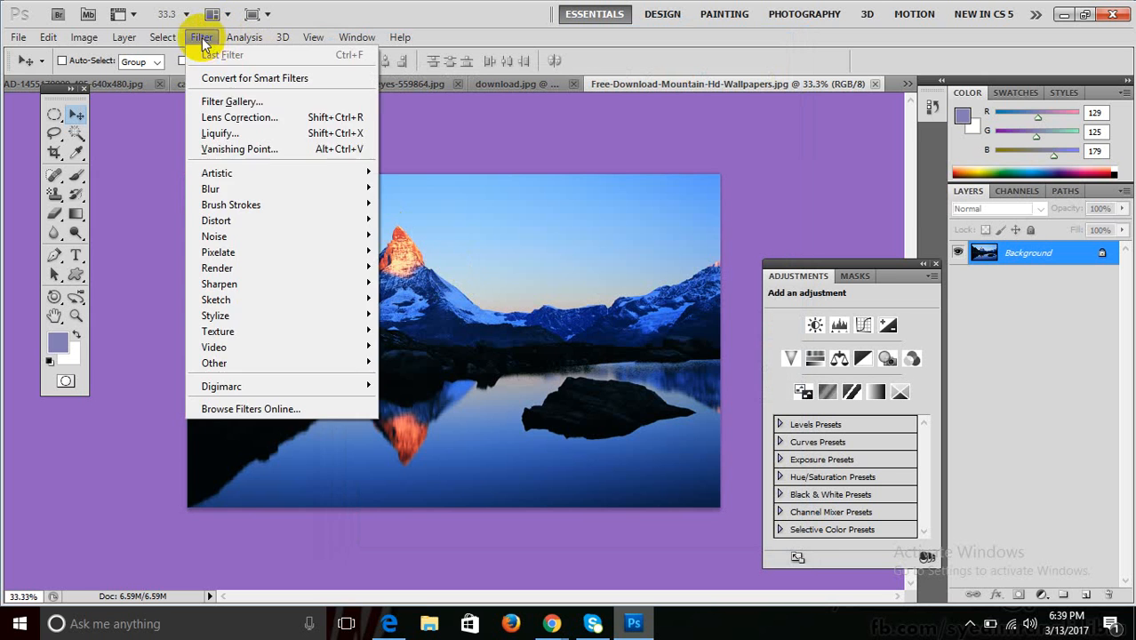
mouse_move(271, 173)
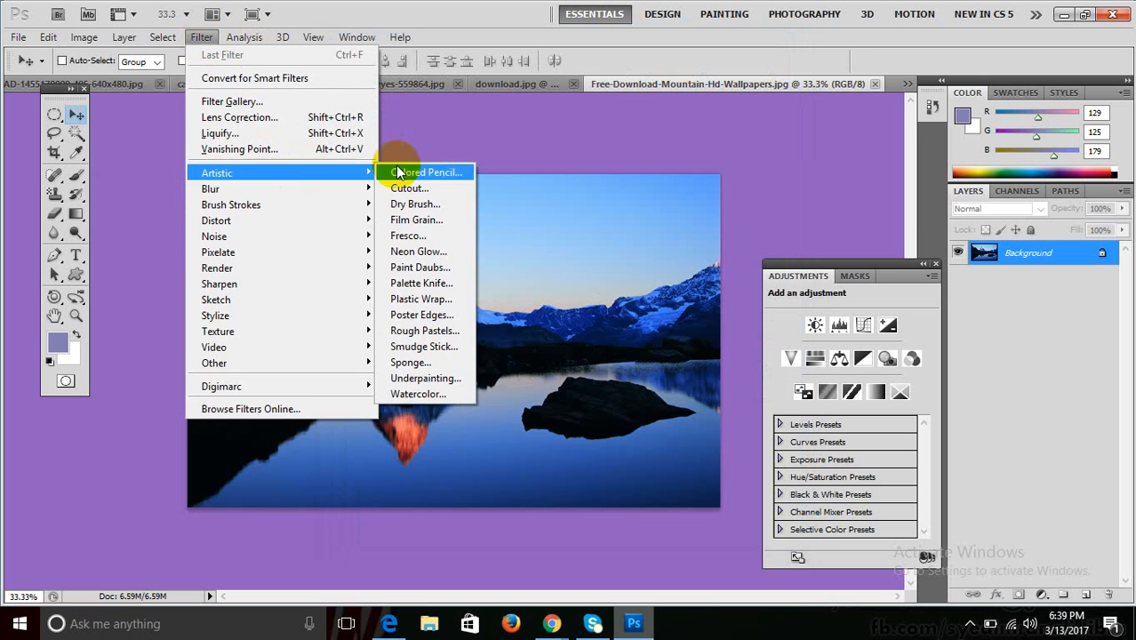
left_click(407, 168)
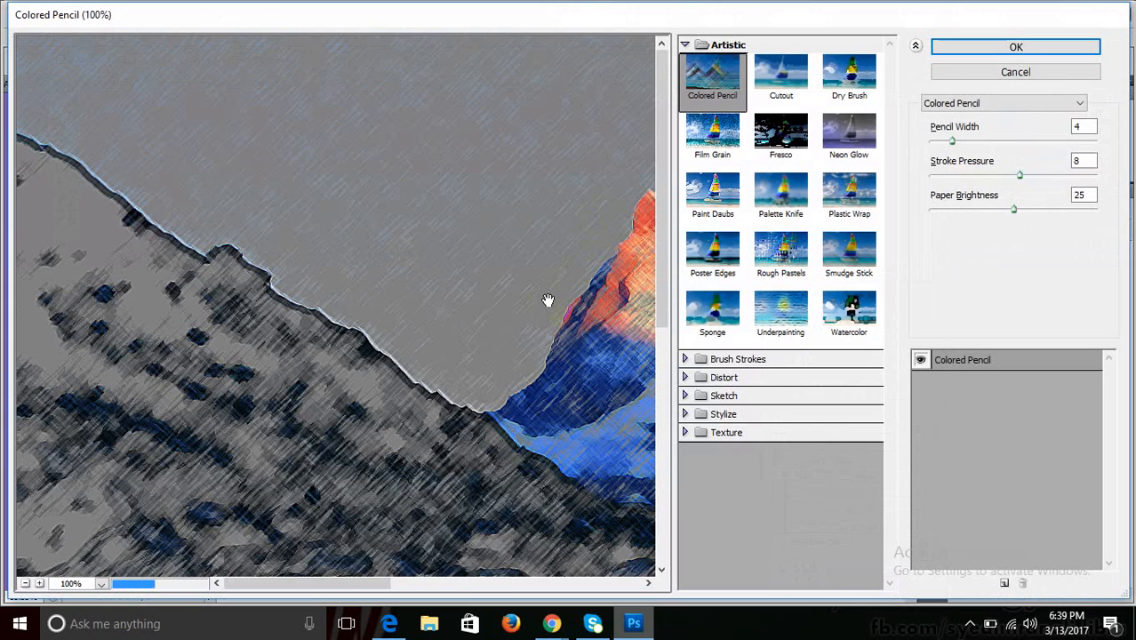
left_click(549, 302, "alt")
key("ctrl+minus")
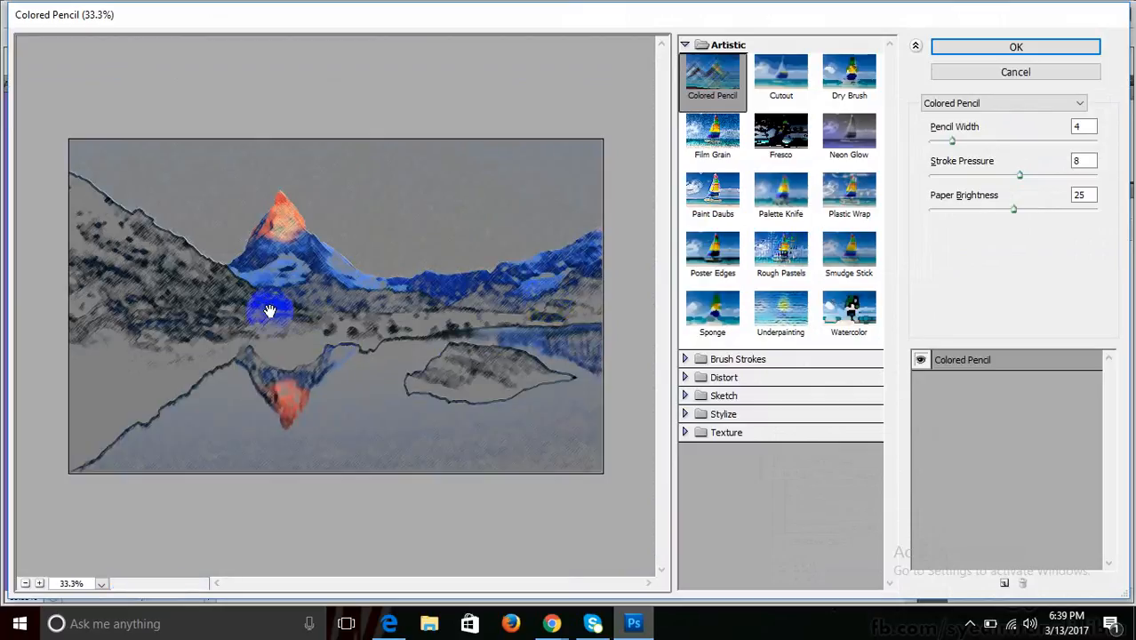
key("ctrl+plus")
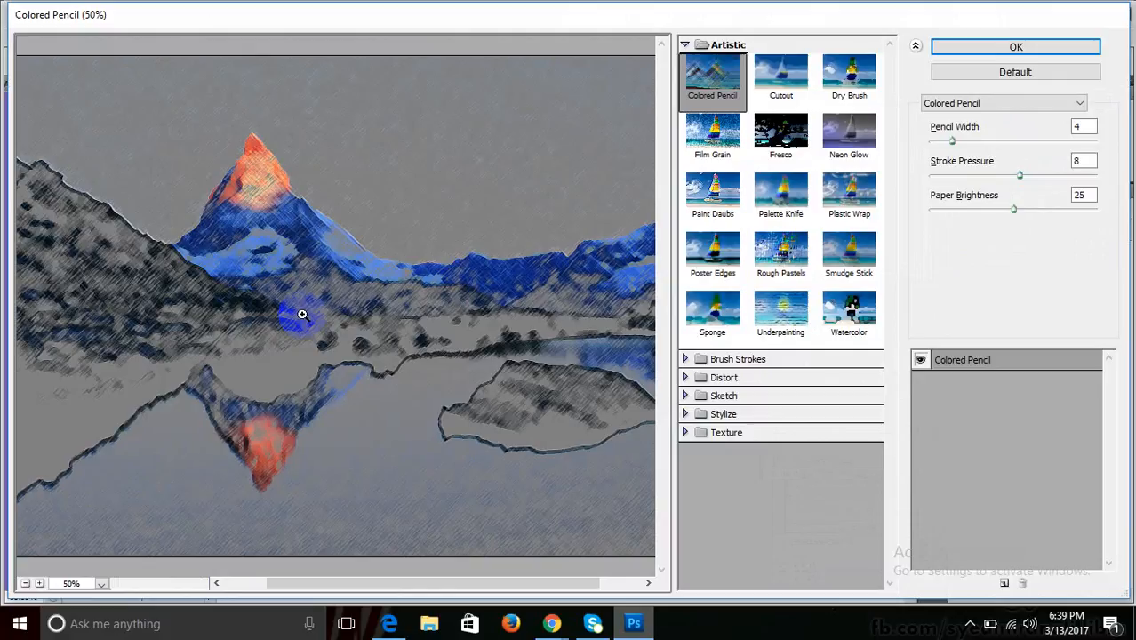
left_click_drag(264, 196, 319, 240)
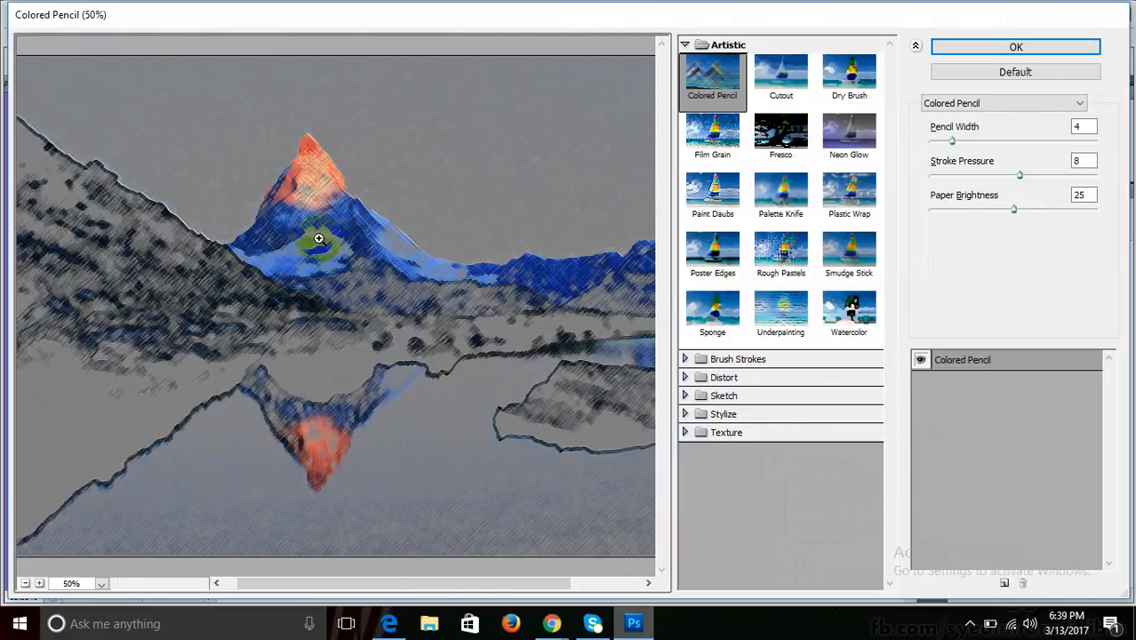
left_click(318, 238, "ctrl")
left_click(316, 233, "ctrl")
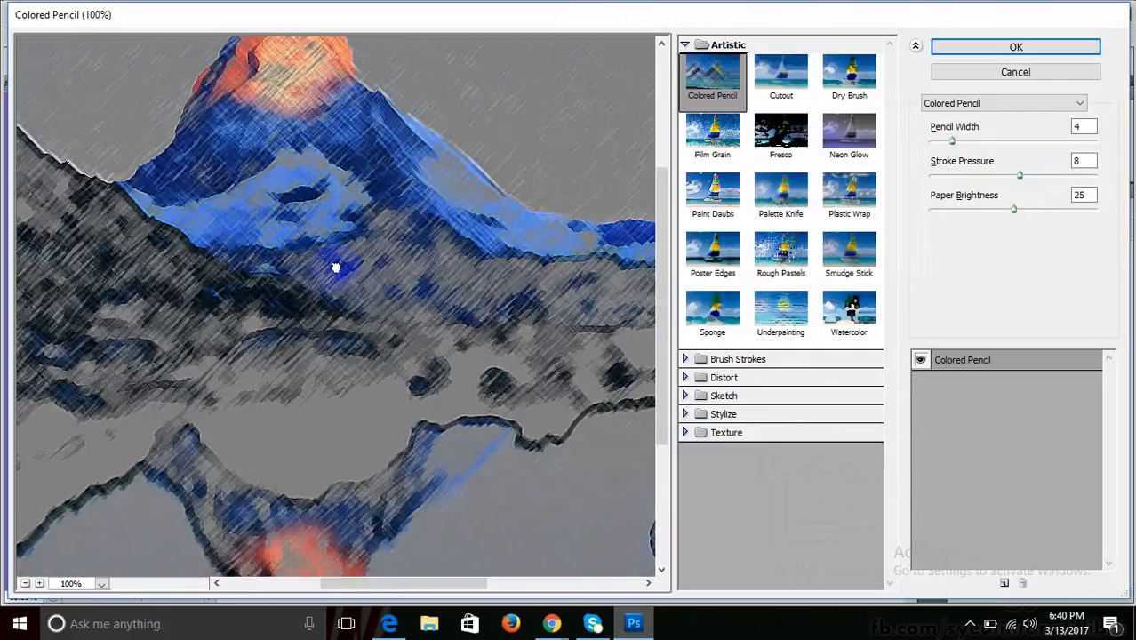
left_click_drag(336, 266, 354, 318)
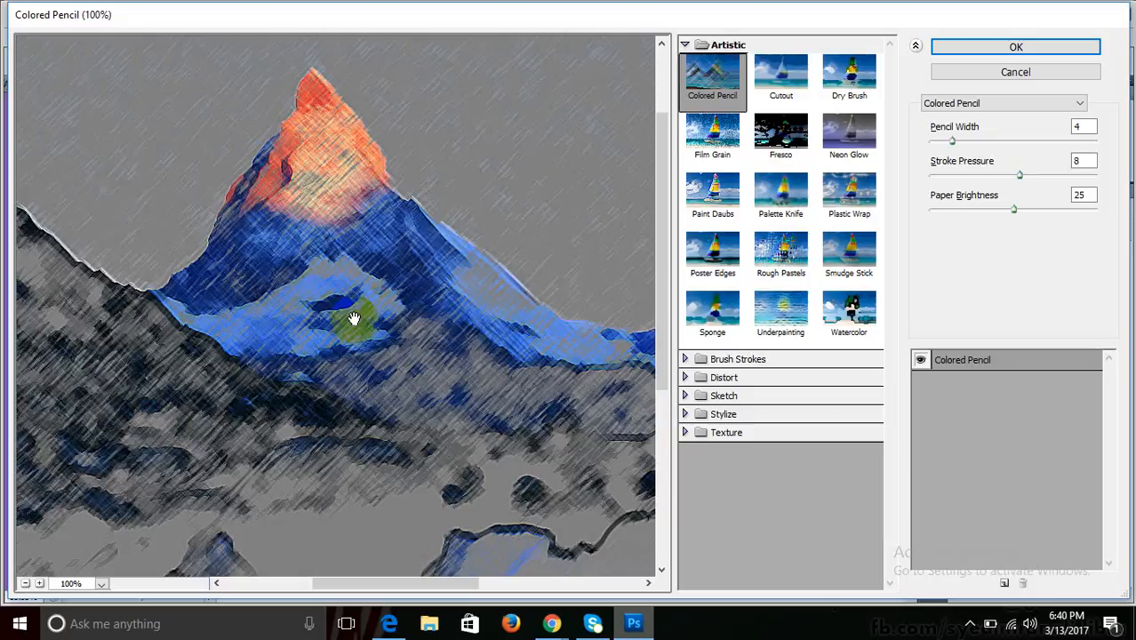
left_click(354, 318, "ctrl")
left_click_drag(624, 165, 578, 286)
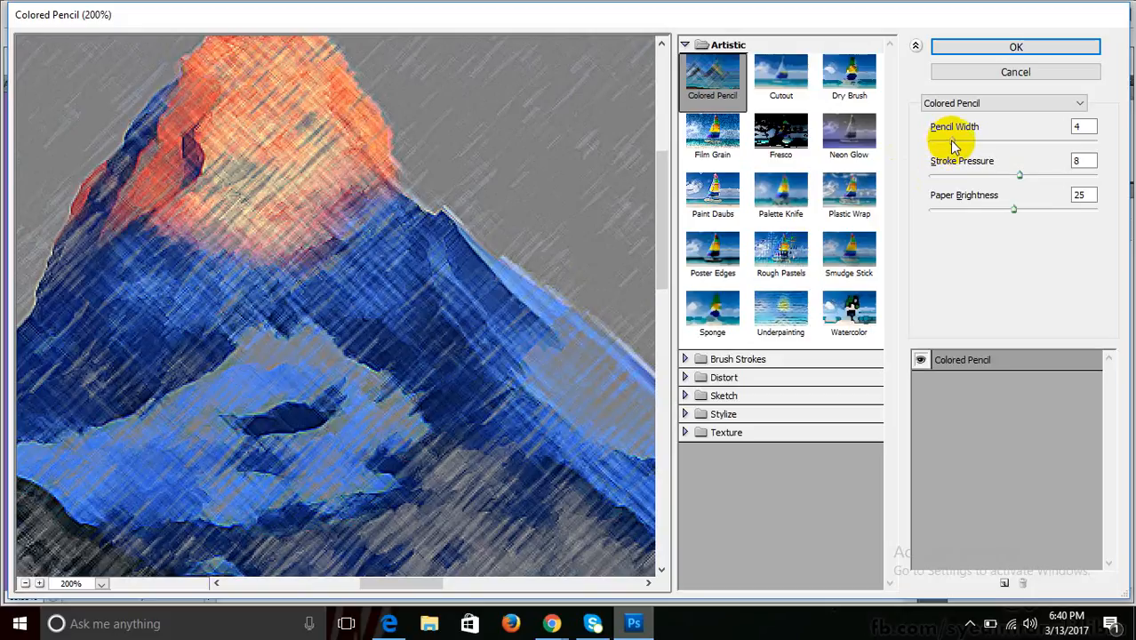
- Set Colored Pencil to Pencil Width 13, Stroke Pressure 11 and Paper Brightness 36
left_click_drag(953, 145, 991, 146)
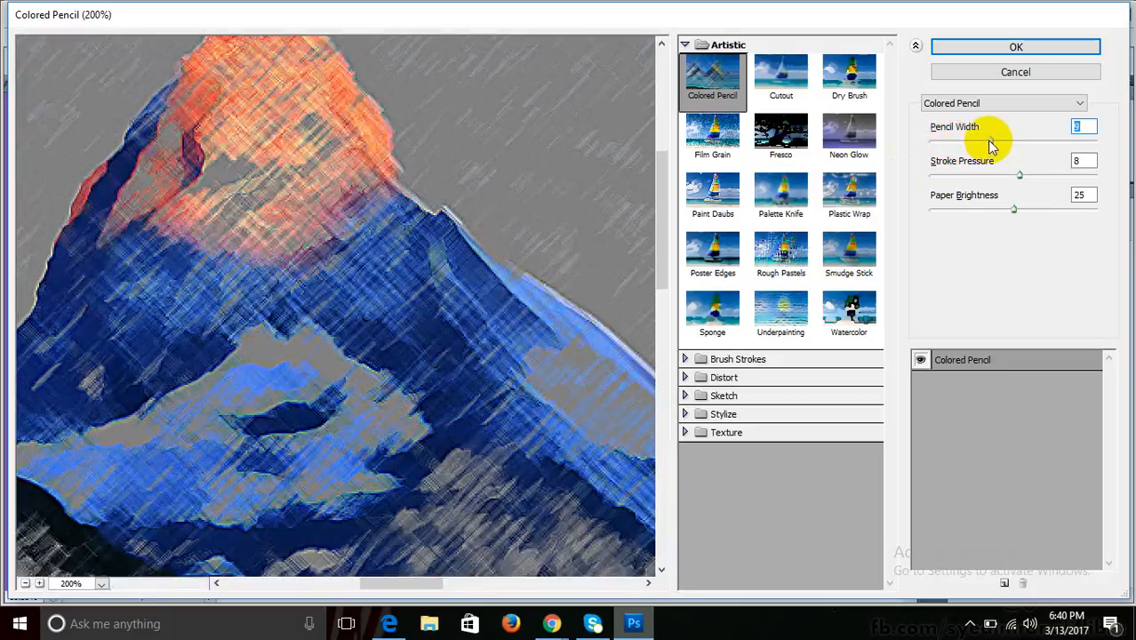
mouse_move(991, 147)
left_mouse_down()
mouse_move(1039, 145)
mouse_move(1019, 153)
left_mouse_up()
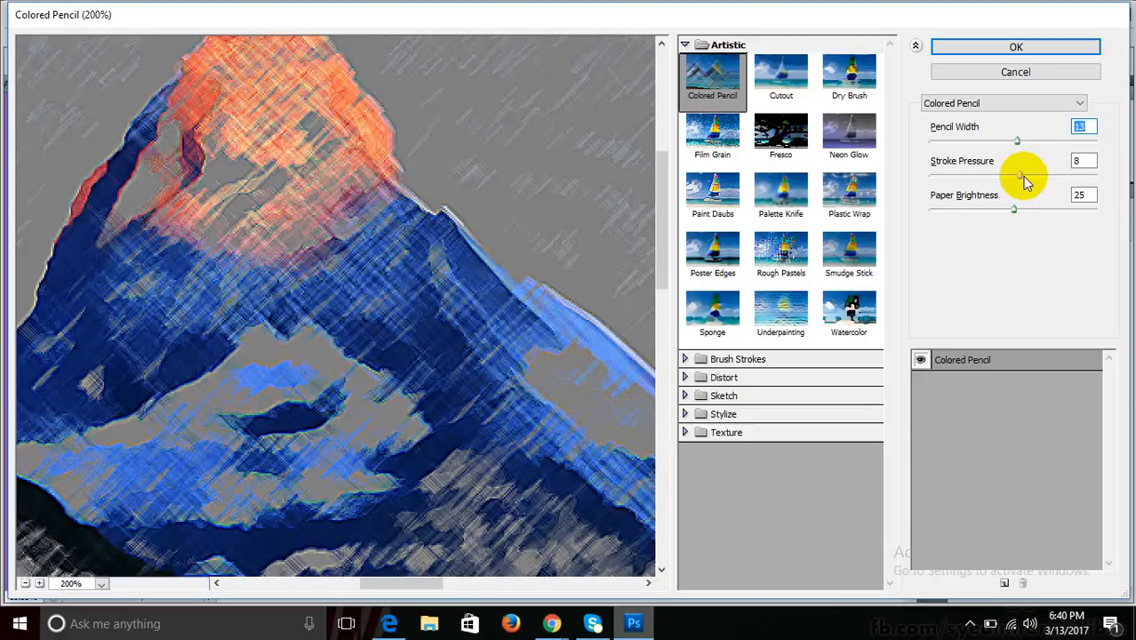
mouse_move(1022, 176)
left_mouse_down()
mouse_move(1056, 173)
mouse_move(971, 173)
mouse_move(1047, 172)
left_mouse_up()
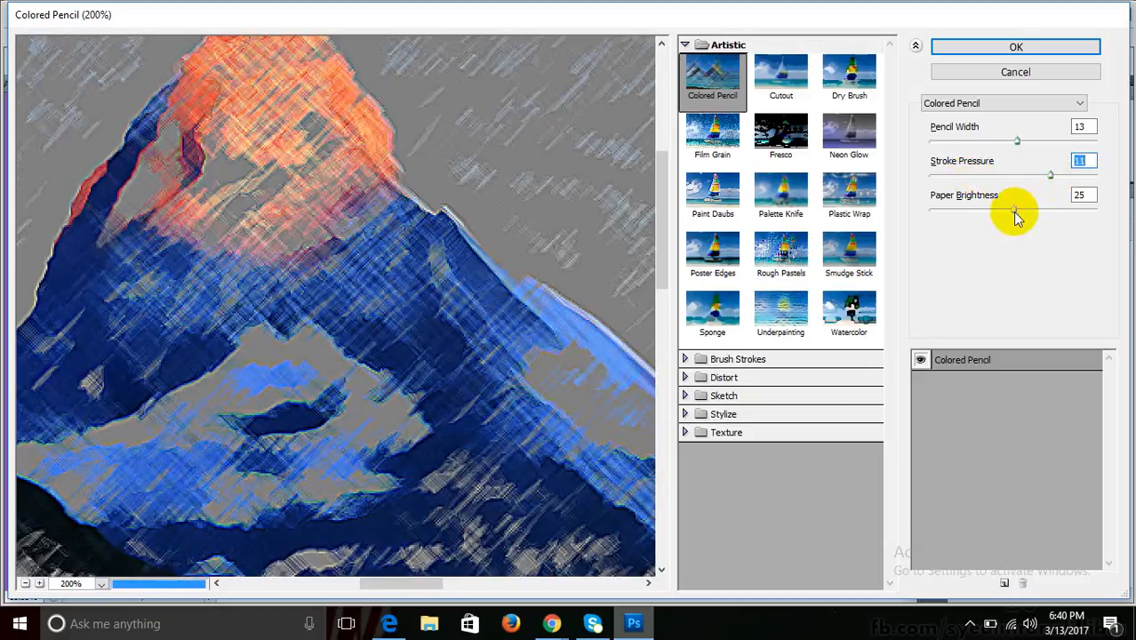
left_click_drag(1020, 213, 1049, 213)
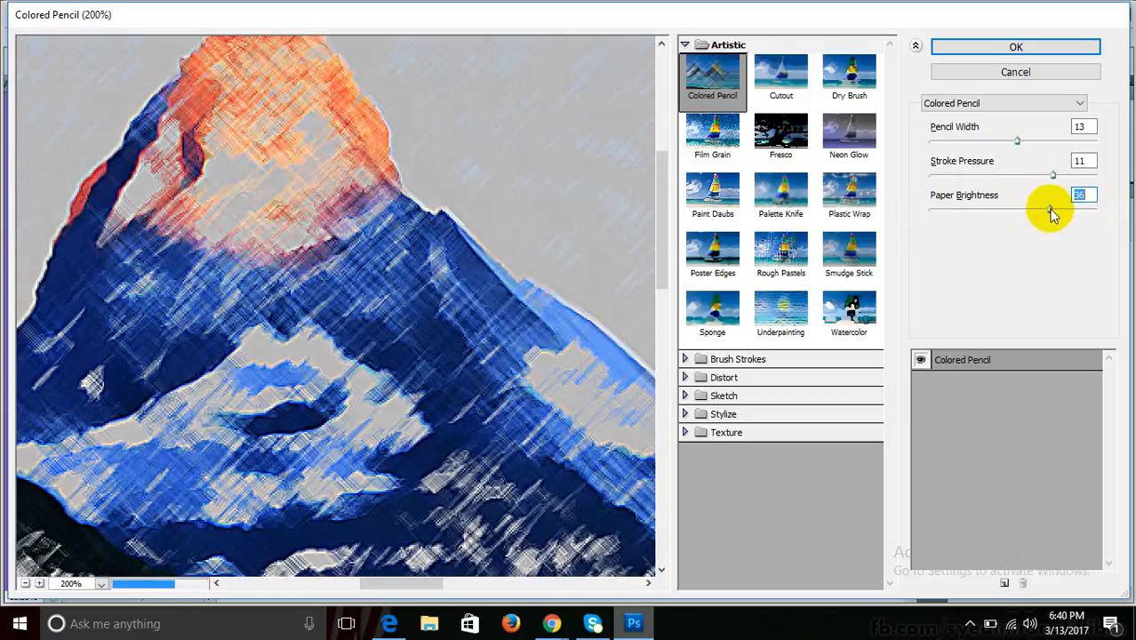
- Preview the Cutout filter on the mountain photo at 100%, and close the filter gallery without applying it
left_click(795, 80)
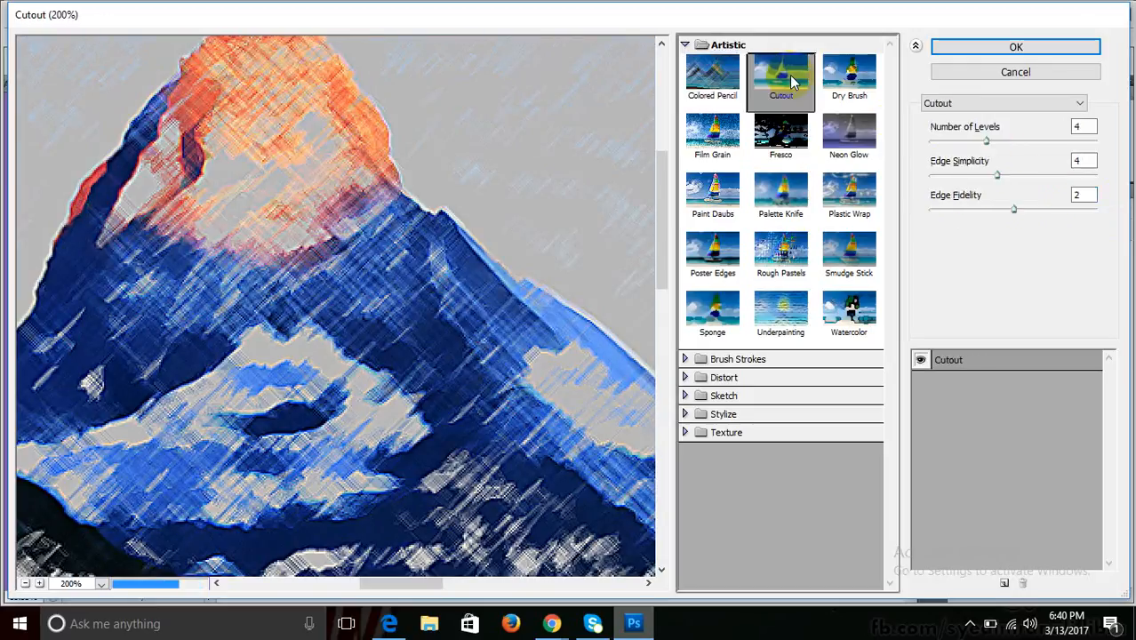
left_click(646, 153, "alt")
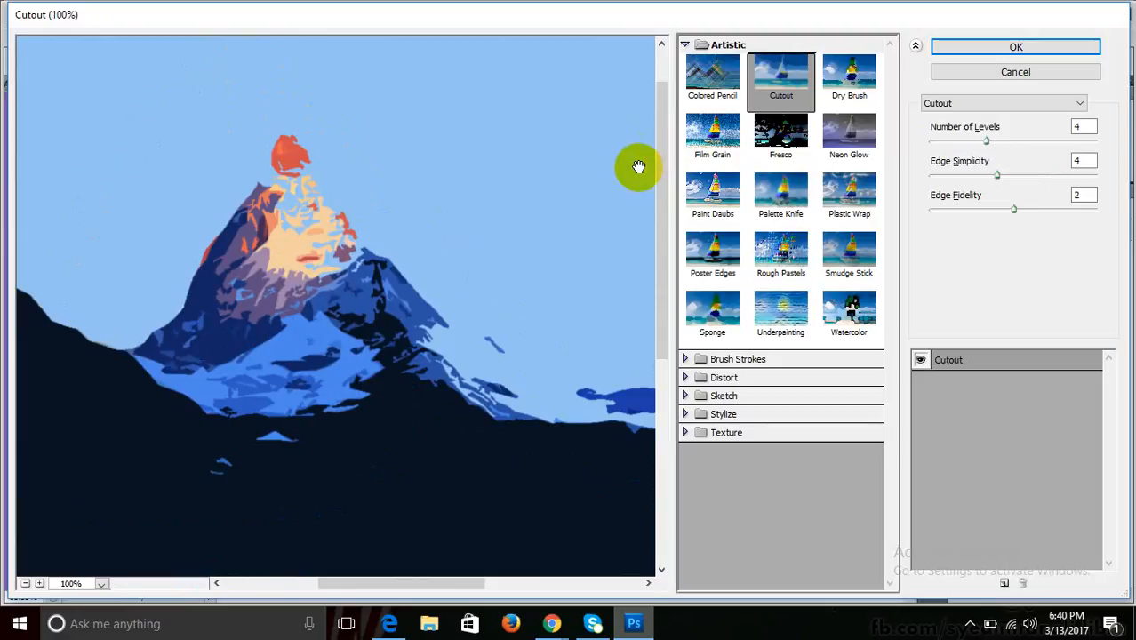
left_click(938, 70)
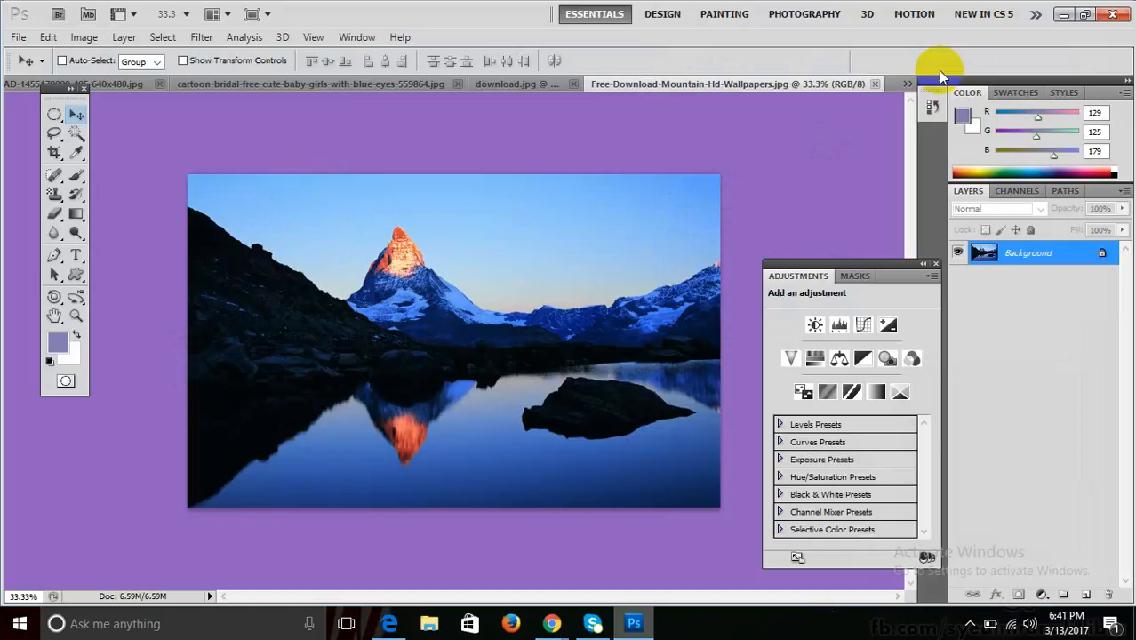
- Open the baby photo cartoon-bridal-free-cute-baby-girls-with-blue-eyes-559864.jpg from the Pictures folder
key("ctrl+o")
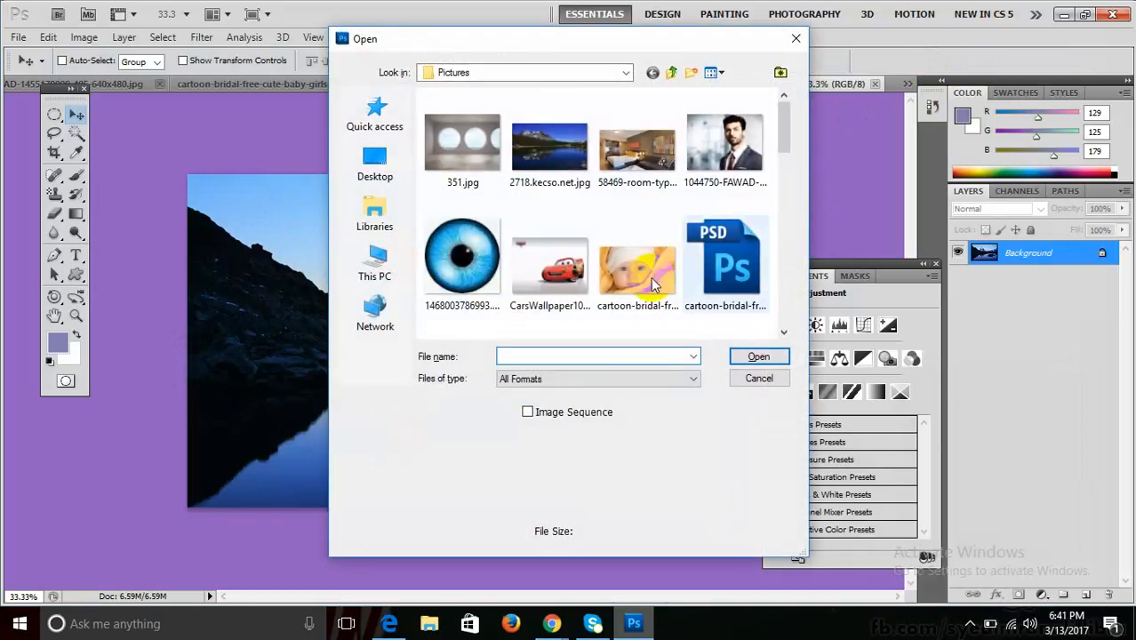
left_click(667, 302)
left_click(746, 359)
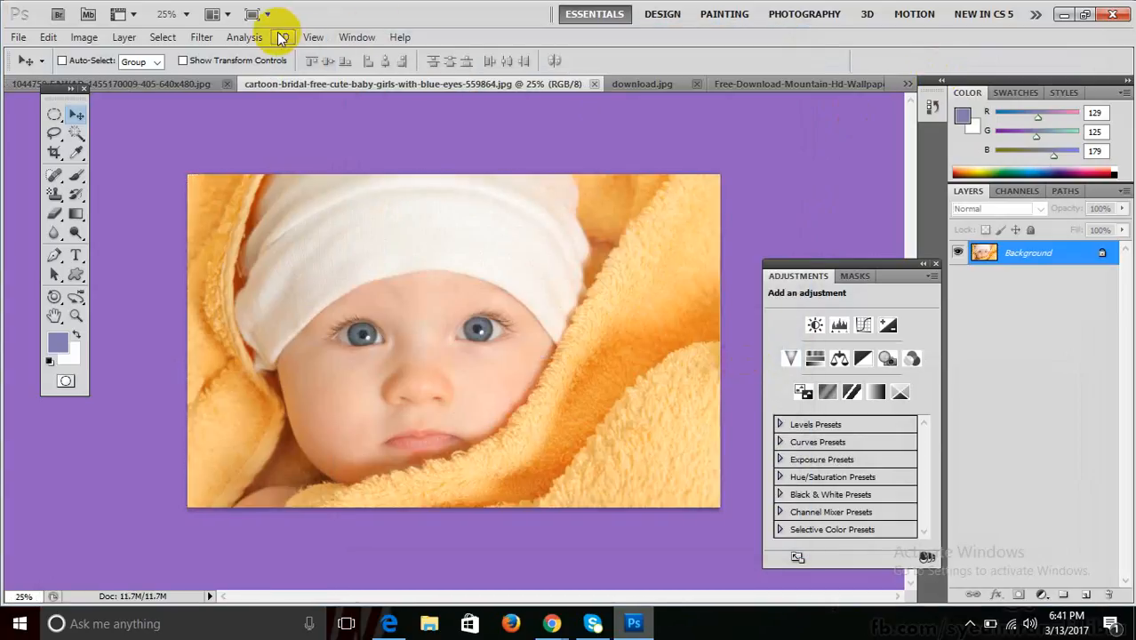
- Preview the Artistic Cutout filter on the baby photo at 33.3% with Number of Levels at 4
left_click(164, 38)
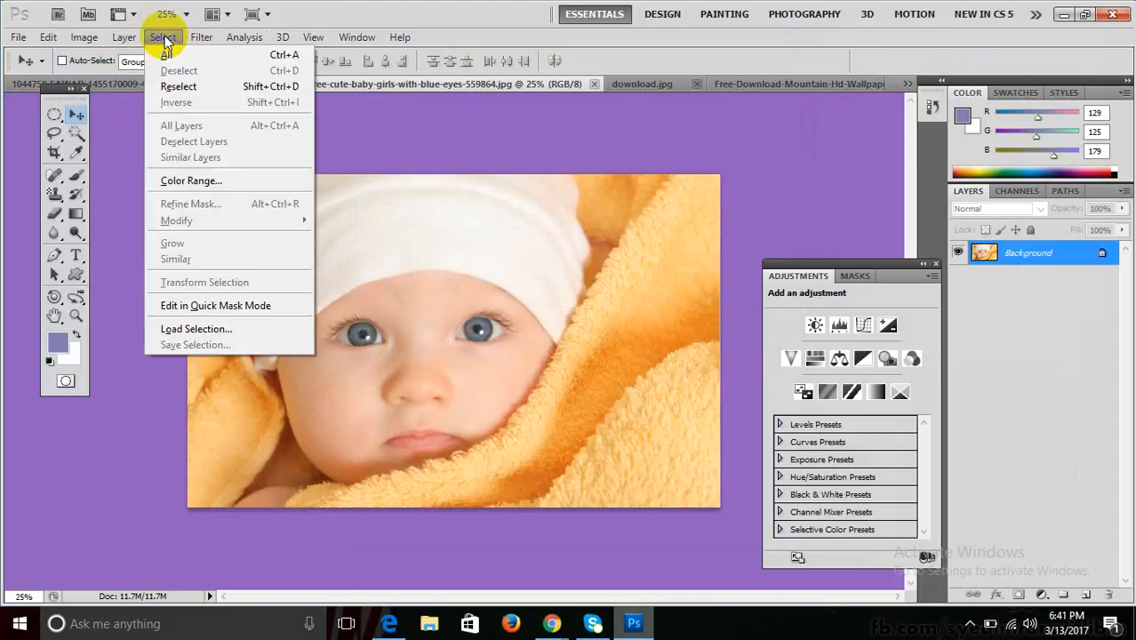
left_click(201, 36)
left_click(201, 37)
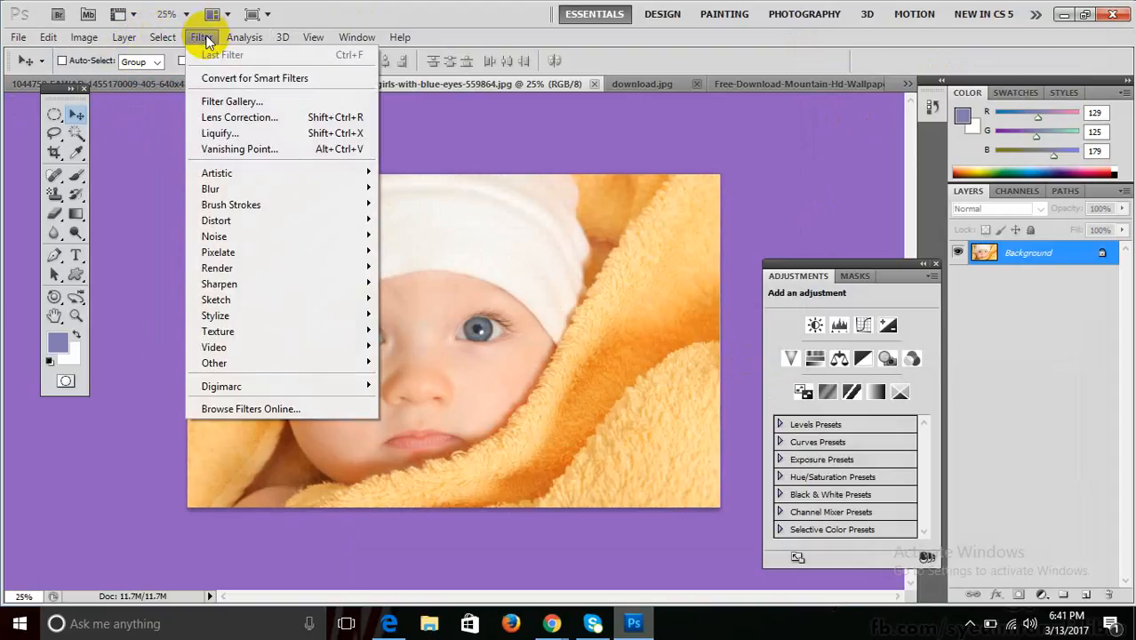
mouse_move(274, 172)
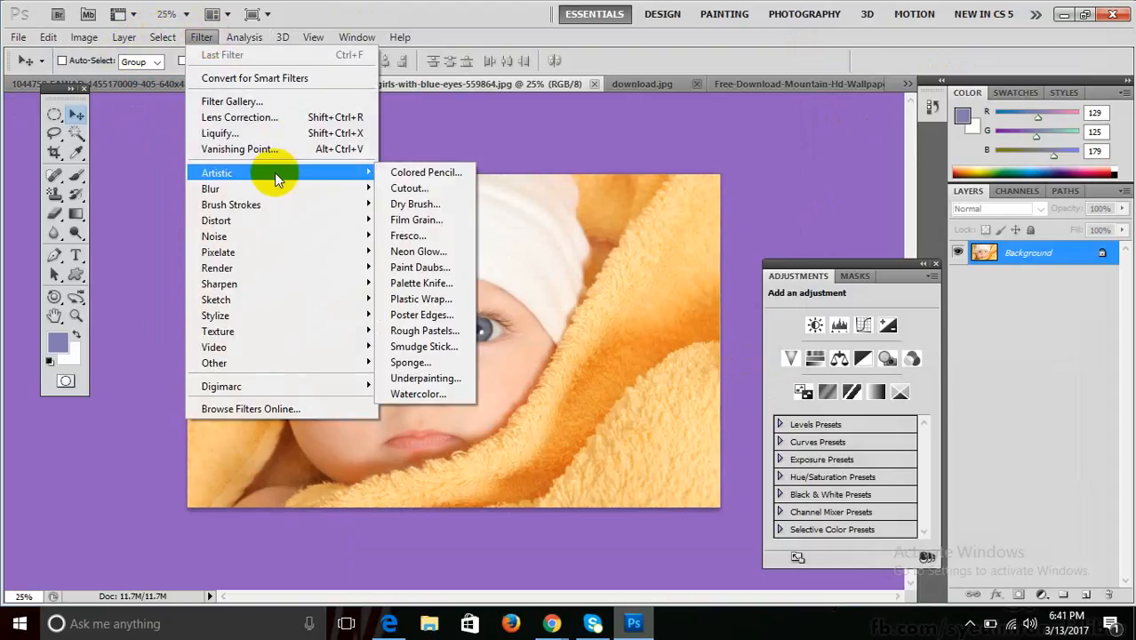
left_click(434, 189)
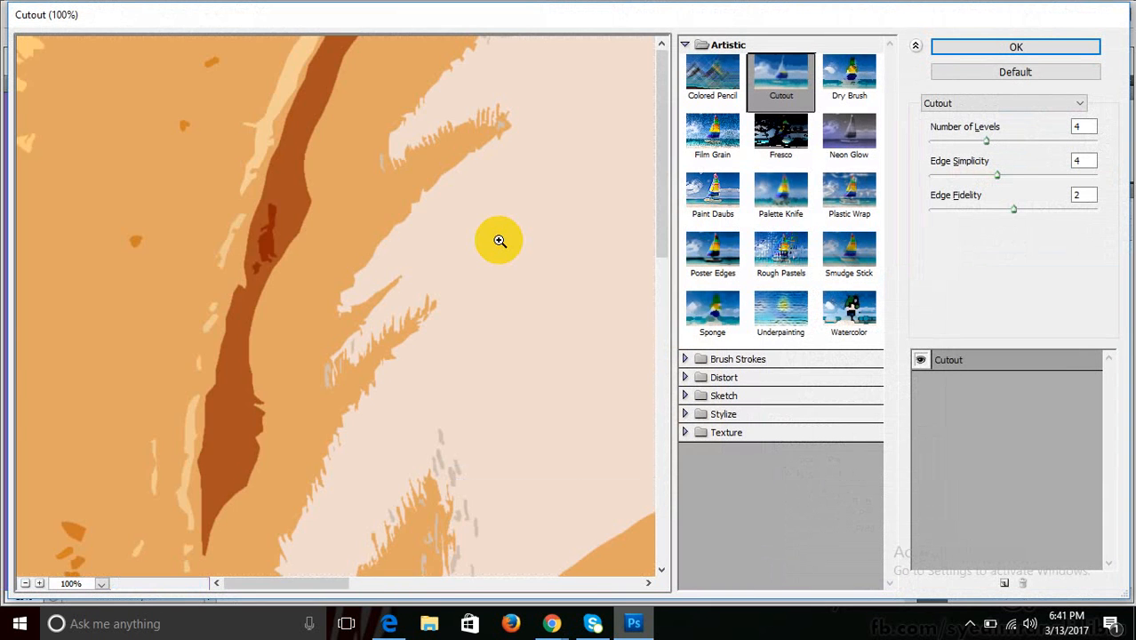
left_click(499, 240, "ctrl+alt")
left_click(499, 240, "ctrl+alt")
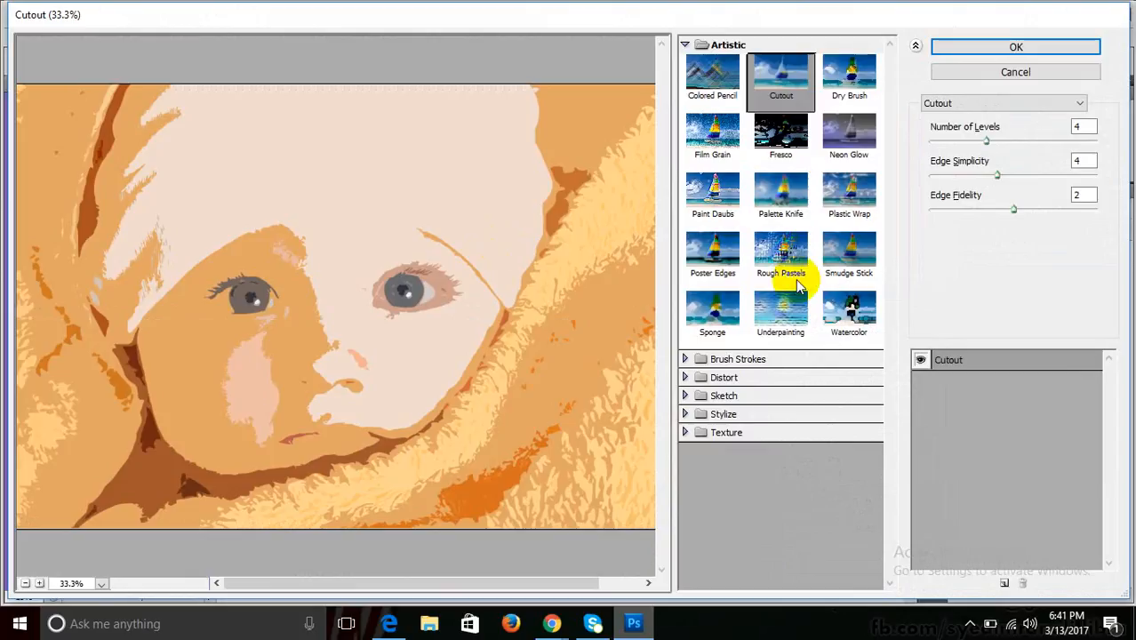
mouse_move(989, 147)
left_mouse_down()
mouse_move(1014, 144)
mouse_move(935, 149)
mouse_move(977, 140)
mouse_move(1000, 152)
left_mouse_up()
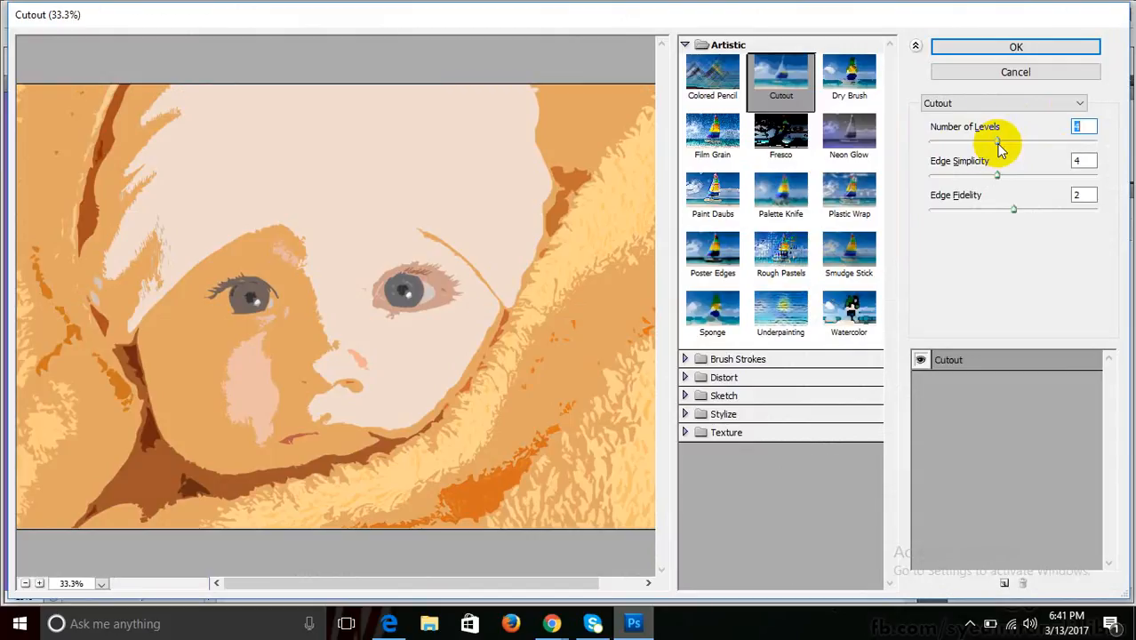
- Switch to the Dry Brush filter and try Brush Size 6, Brush Detail 2 and Texture 3 on the baby photo
left_click(862, 77)
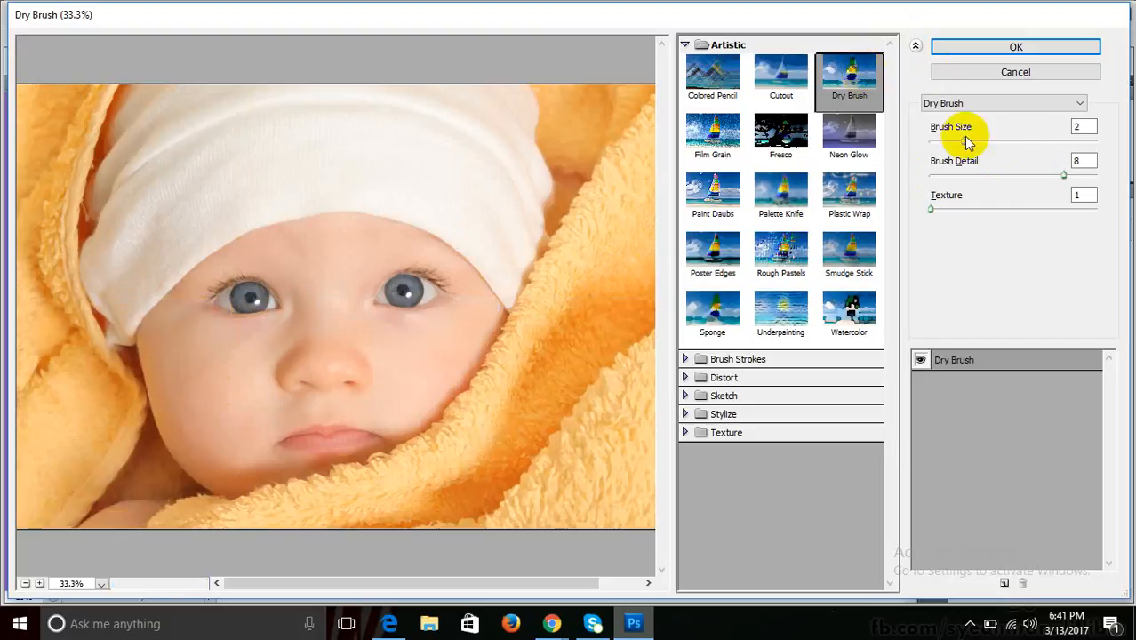
mouse_move(963, 144)
left_mouse_down()
mouse_move(1087, 146)
mouse_move(1092, 177)
mouse_move(1082, 160)
mouse_move(943, 203)
mouse_move(951, 195)
mouse_move(937, 177)
left_mouse_up()
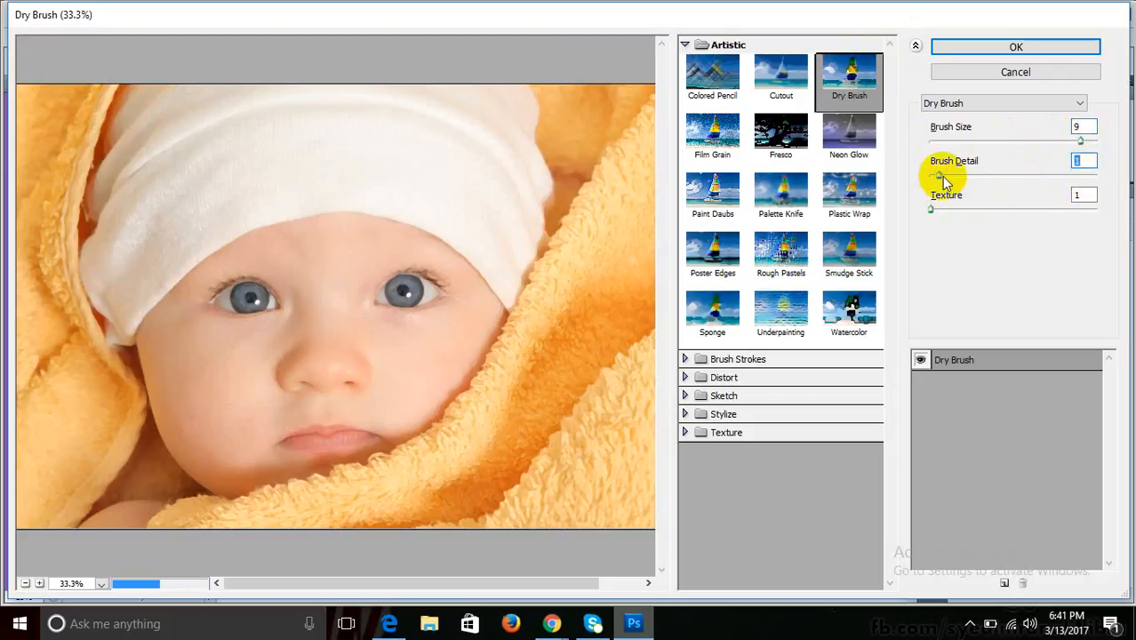
mouse_move(1078, 148)
left_mouse_down()
mouse_move(936, 148)
mouse_move(1088, 144)
left_mouse_up()
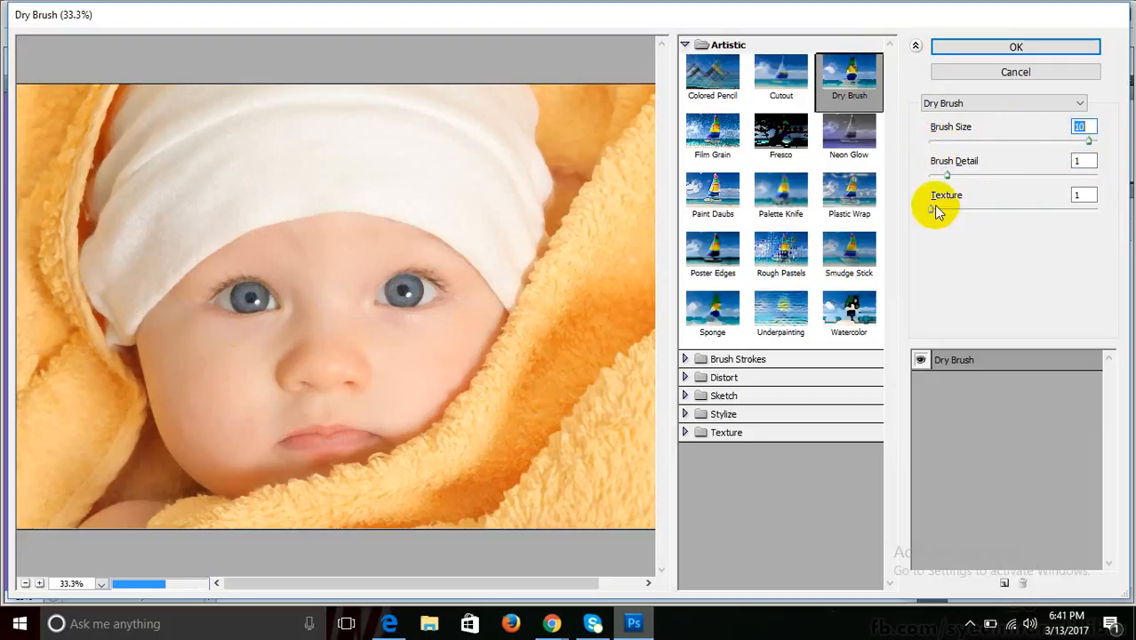
left_click_drag(933, 209, 1058, 210)
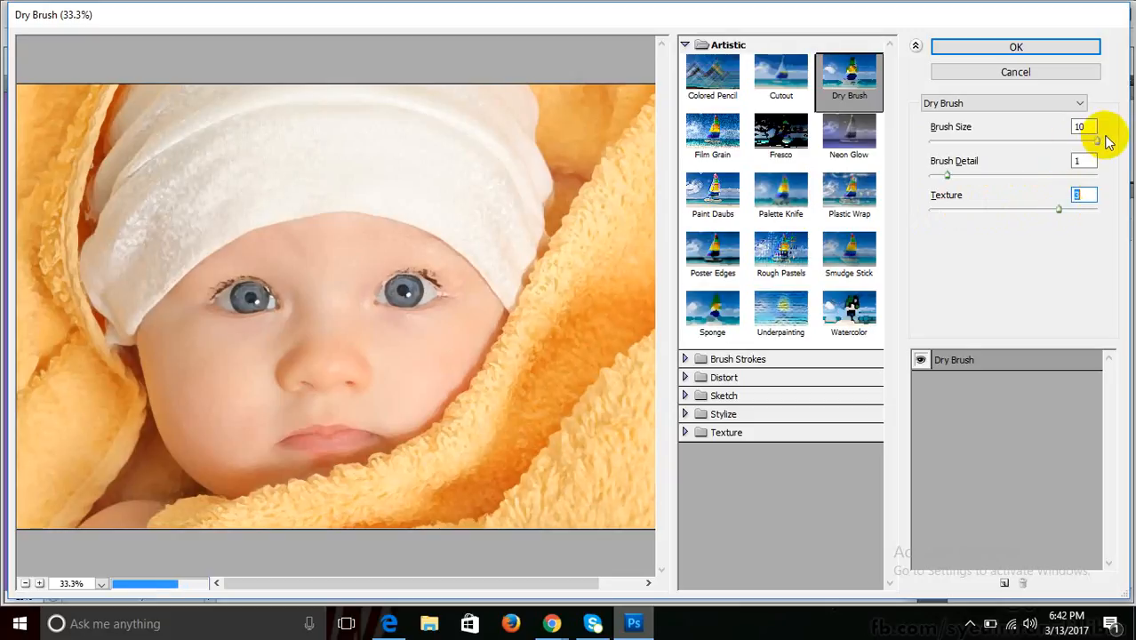
mouse_move(1106, 139)
left_mouse_down()
mouse_move(941, 142)
mouse_move(954, 177)
mouse_move(996, 177)
mouse_move(965, 175)
left_mouse_up()
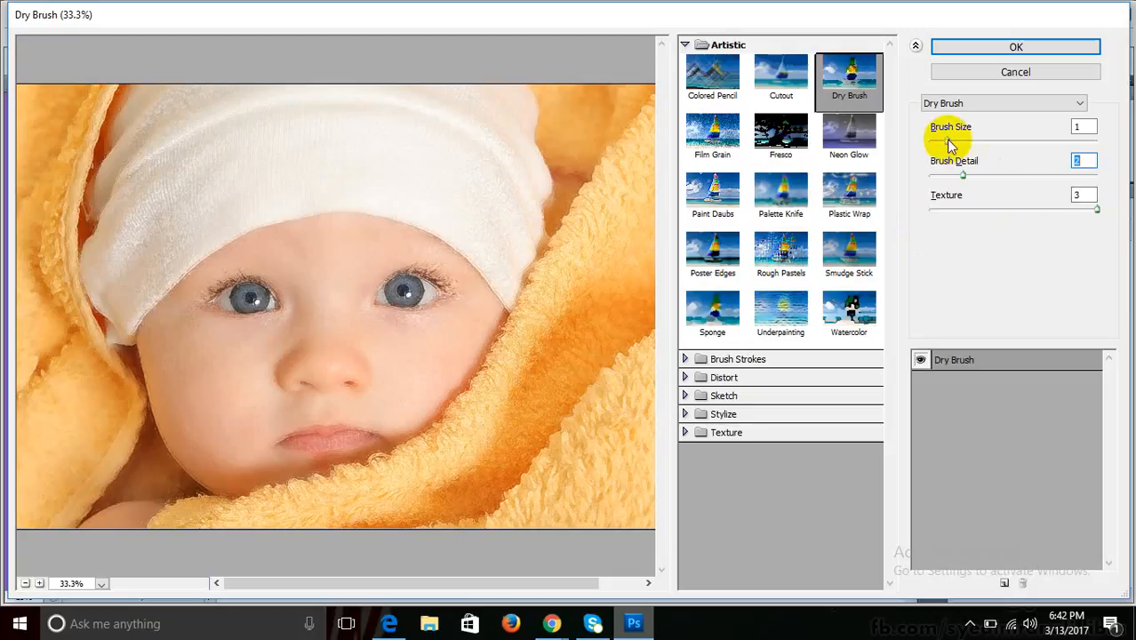
left_click_drag(949, 142, 1041, 147)
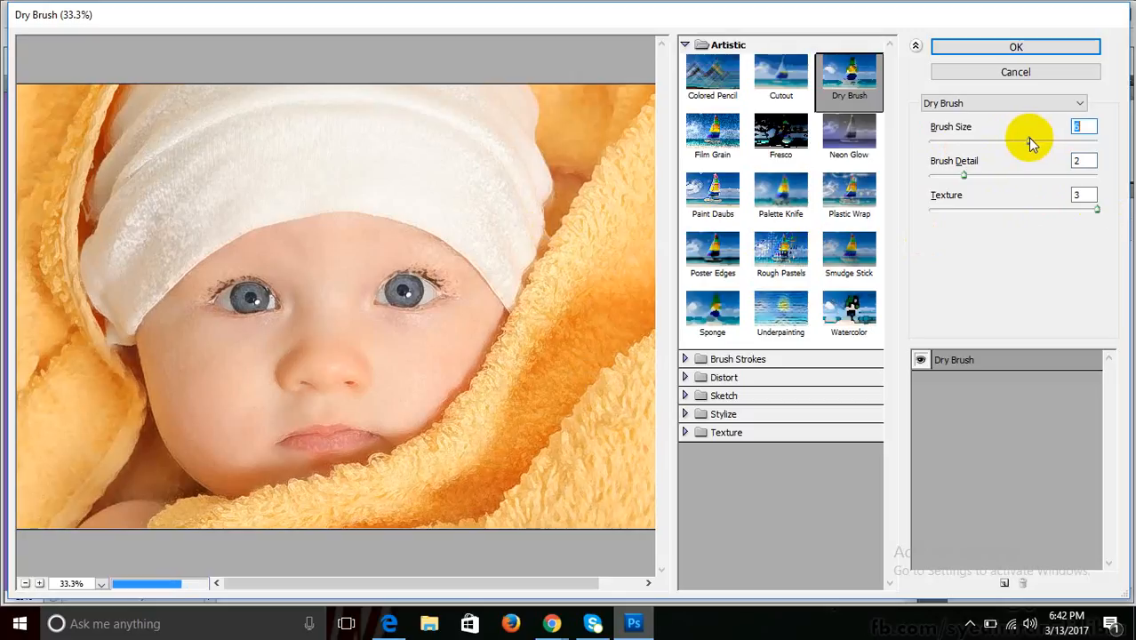
- Preview Film Grain and Fresco with Brush Detail 6 on the baby photo, and close the filter gallery without applying them
left_click(734, 135)
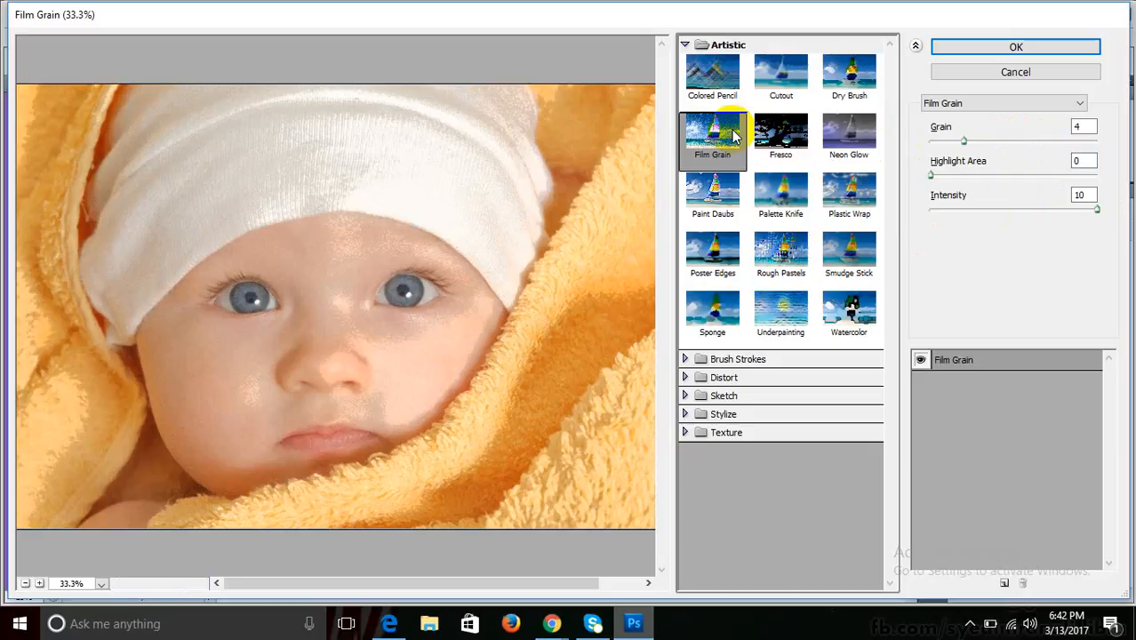
left_click(786, 137)
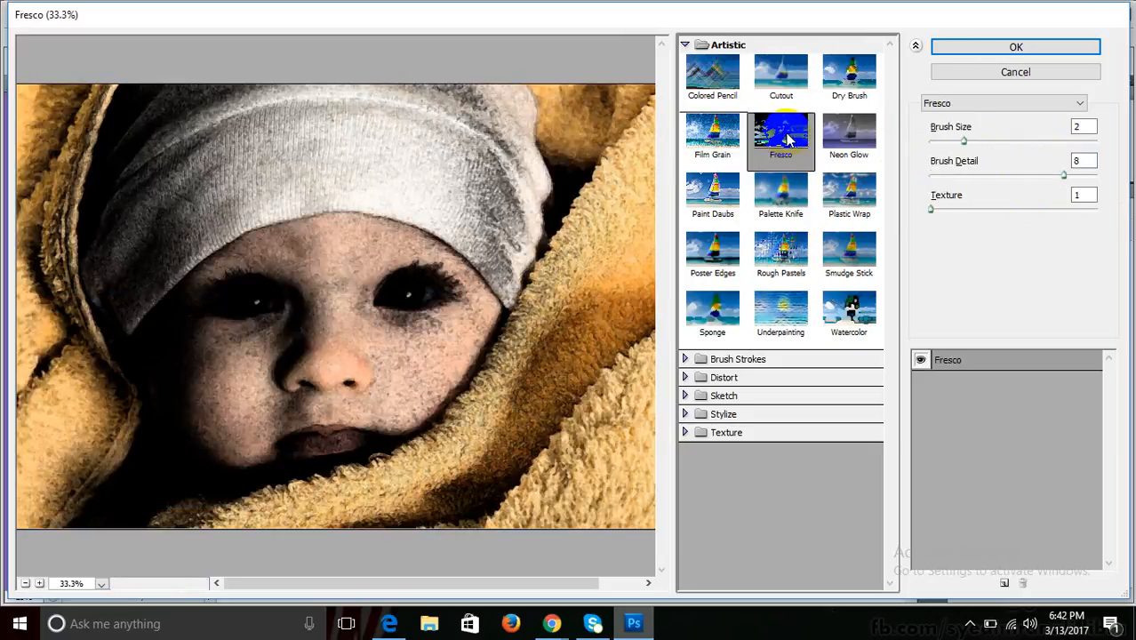
left_click_drag(1066, 178, 1029, 182)
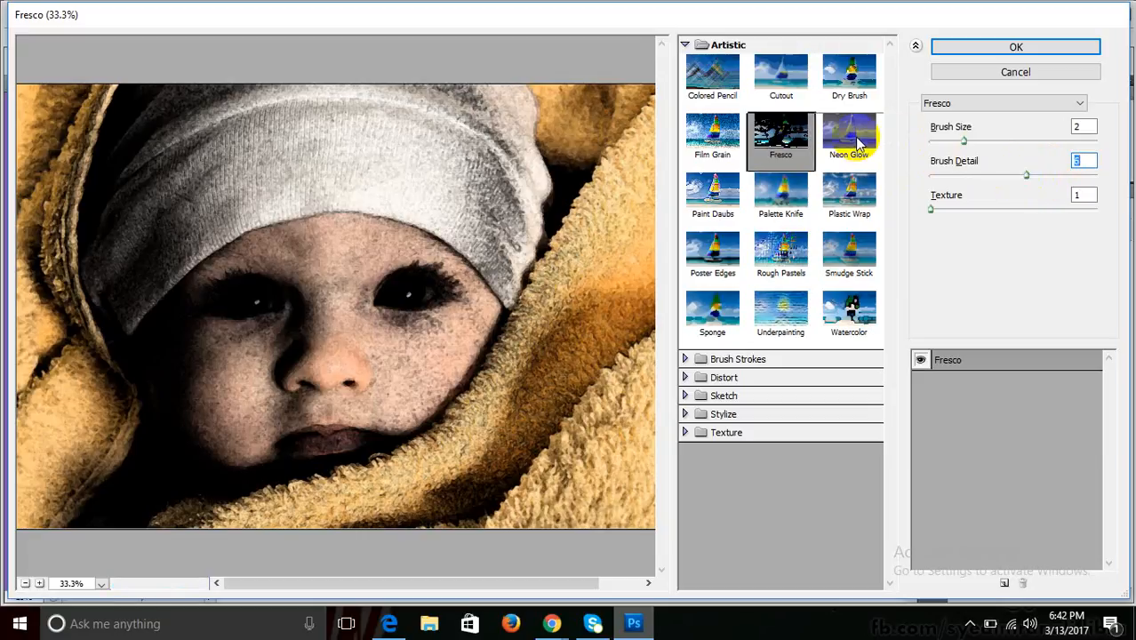
left_click(1036, 73)
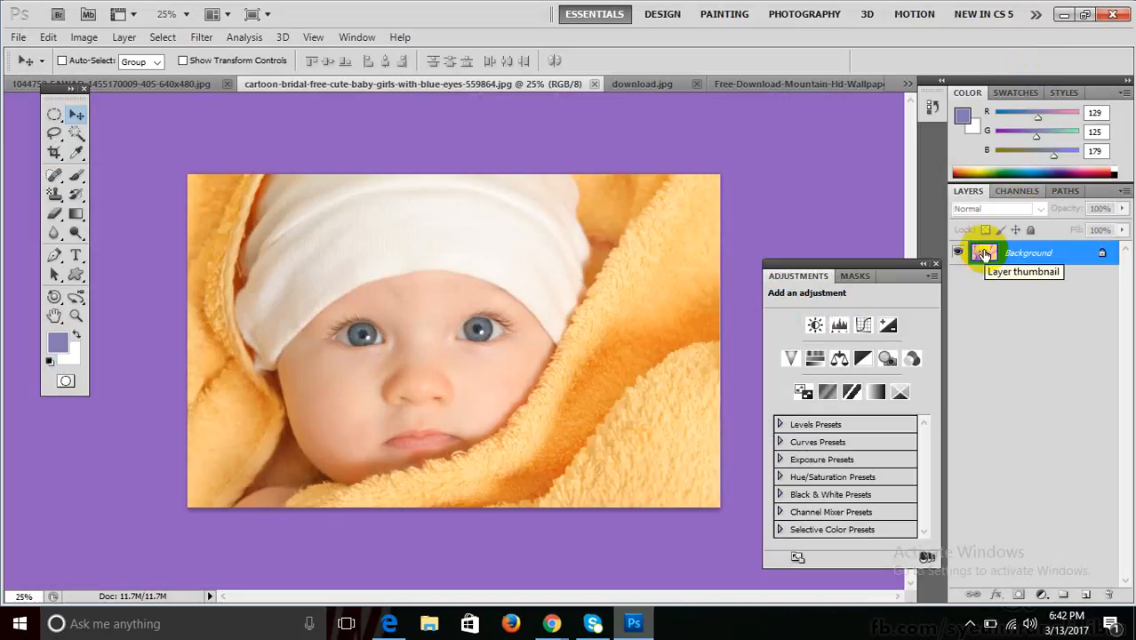
- Duplicate the baby photo's Background layer
left_click_drag(984, 255, 1090, 594)
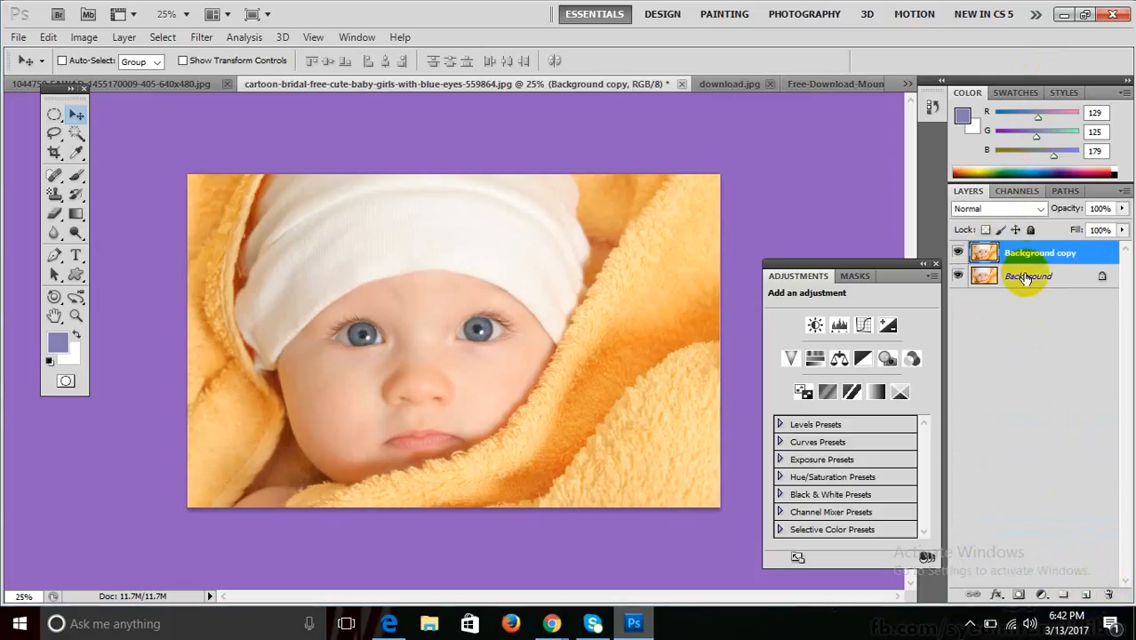
left_click(1043, 596)
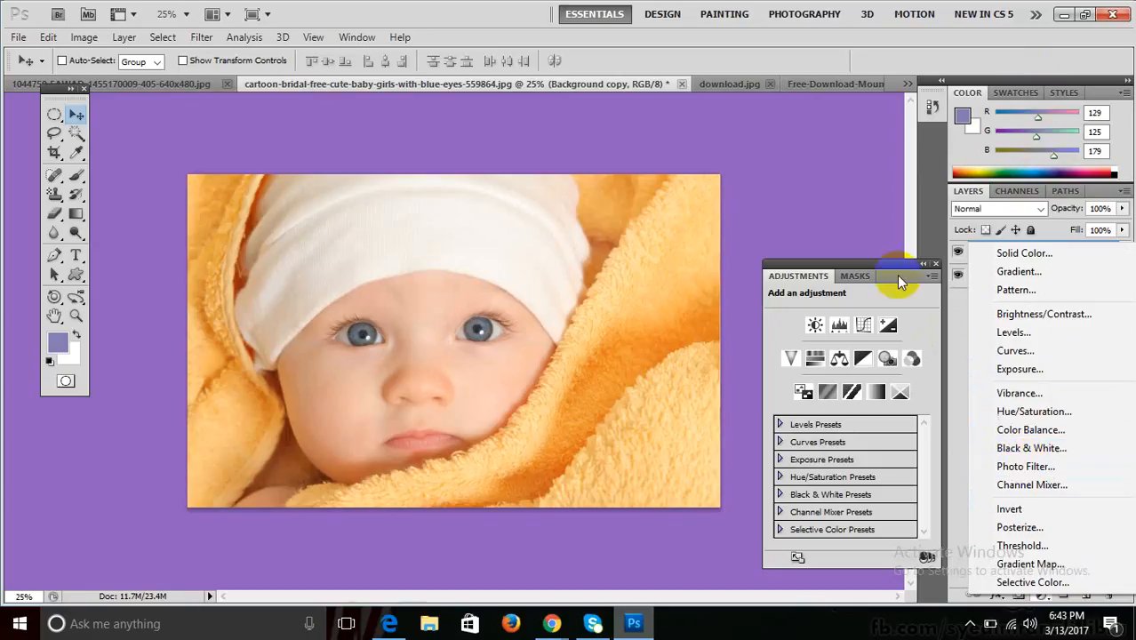
left_click(874, 216)
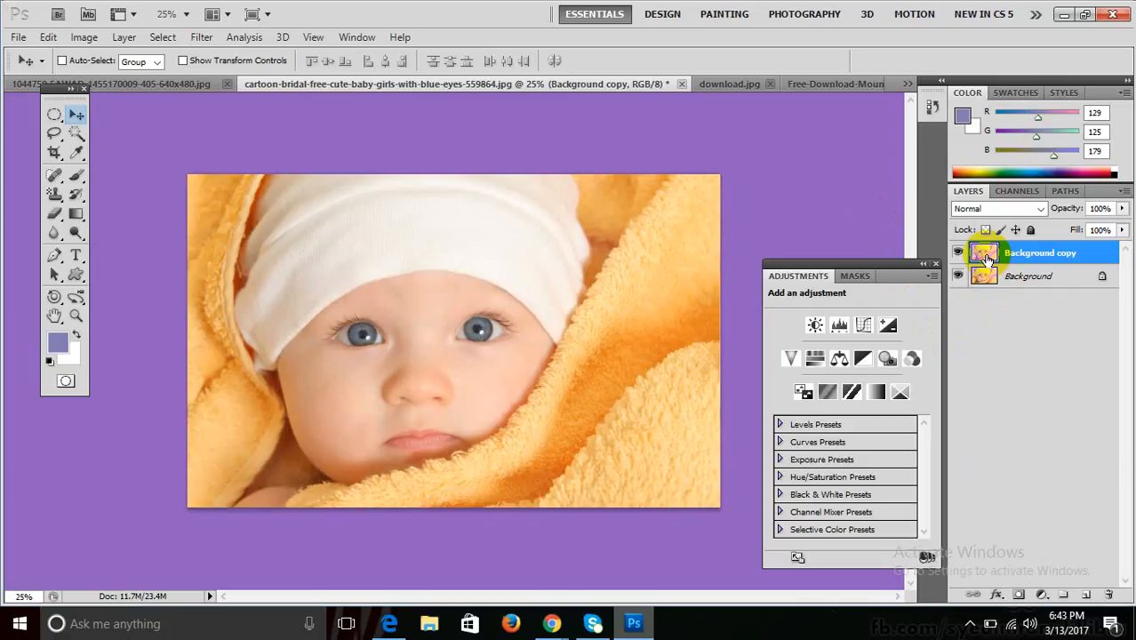
key("h")
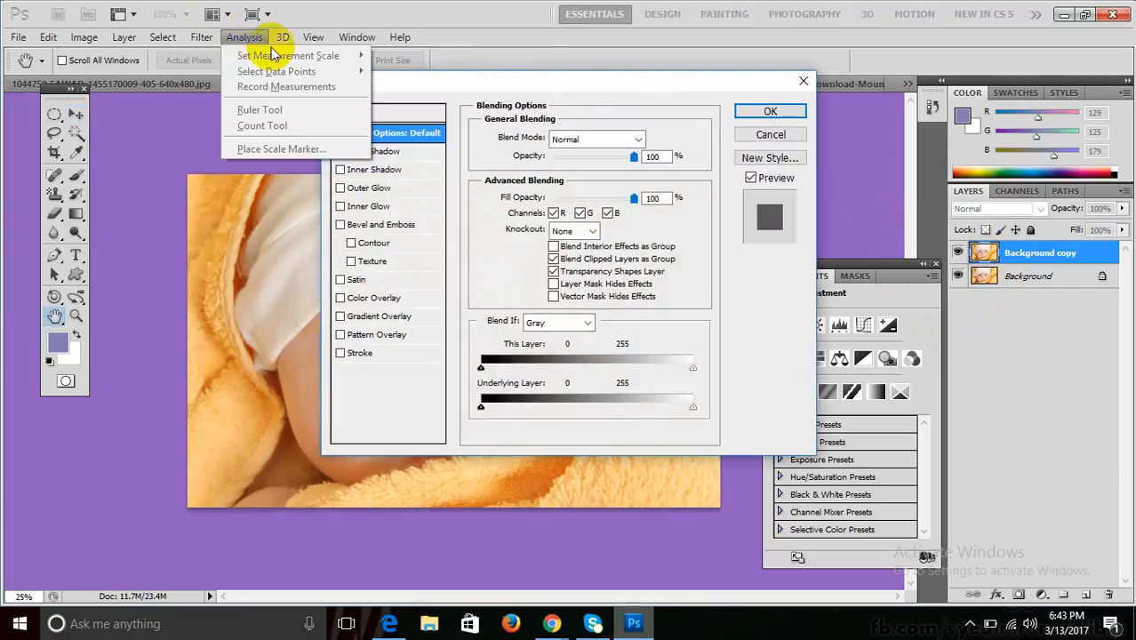
left_click(249, 37)
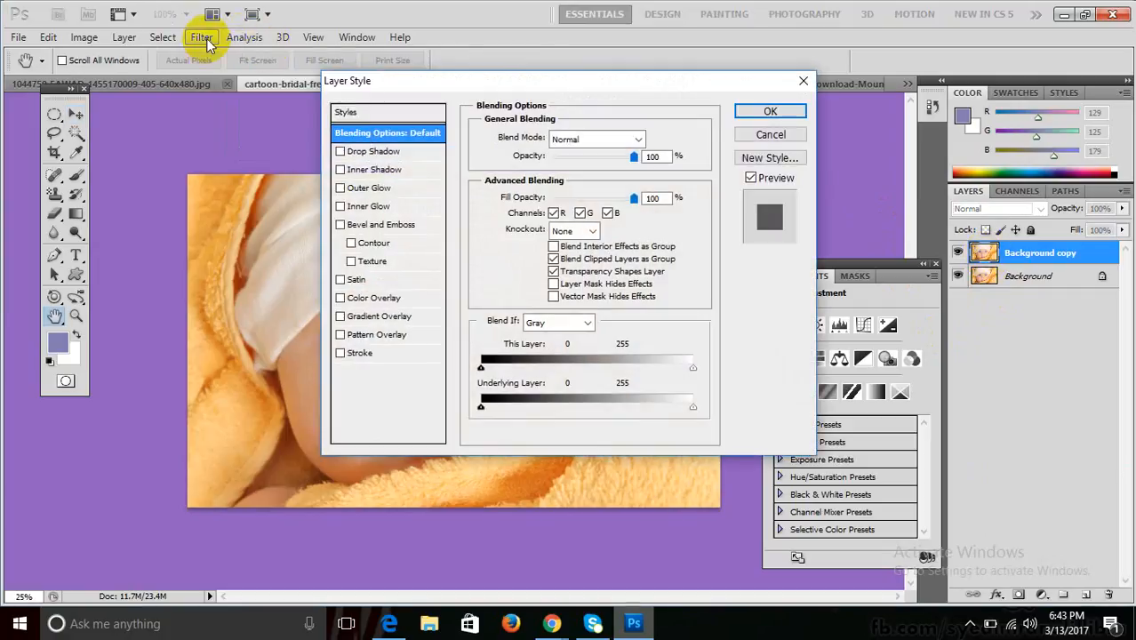
left_click(769, 113)
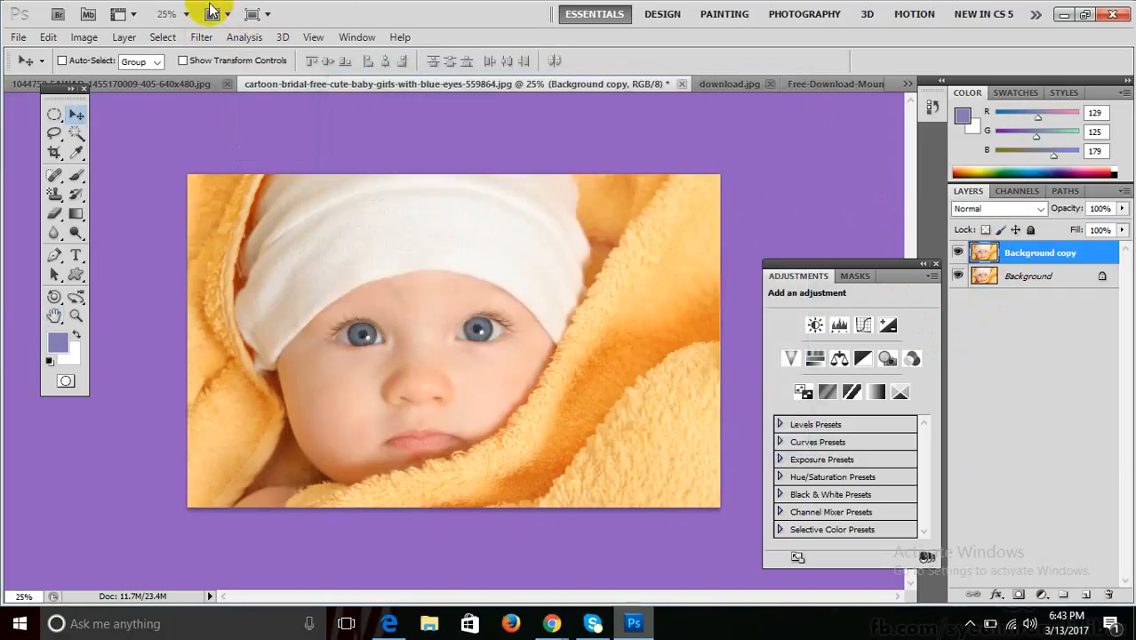
- Apply the Artistic Fresco filter to the Background copy layer with Brush Size 2, Brush Detail 8 and Texture 1
left_click(201, 37)
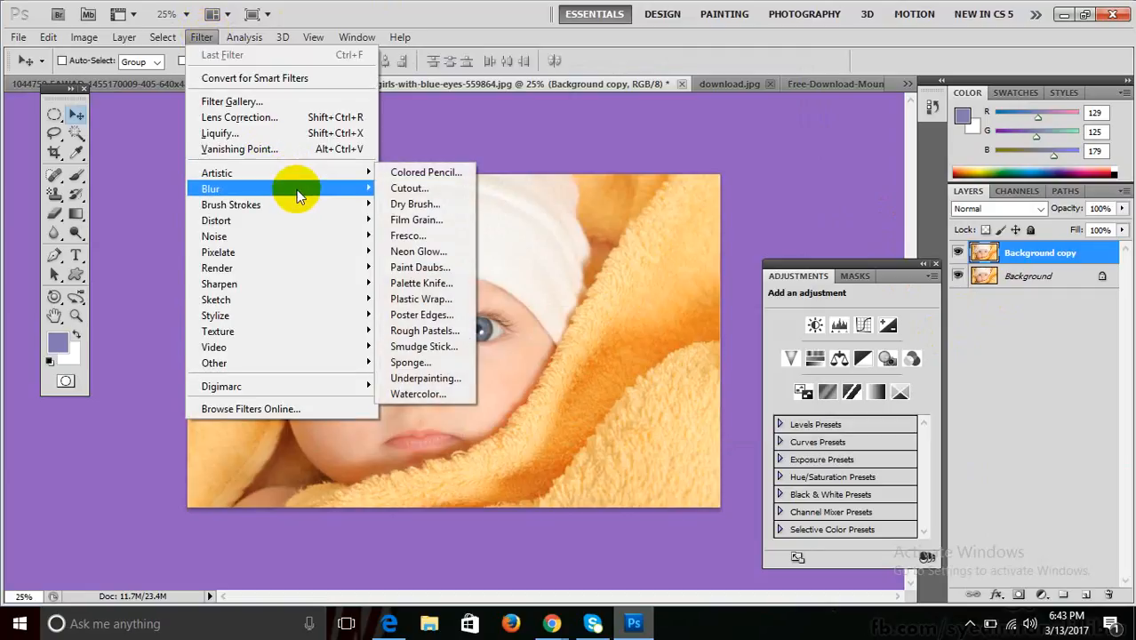
mouse_move(296, 189)
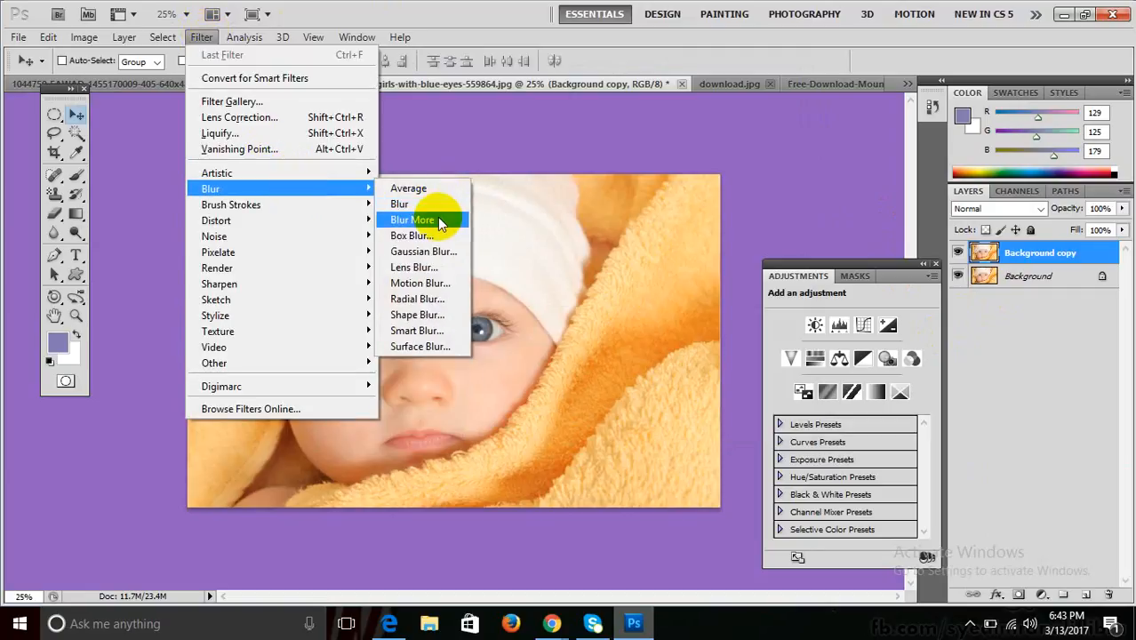
mouse_move(325, 173)
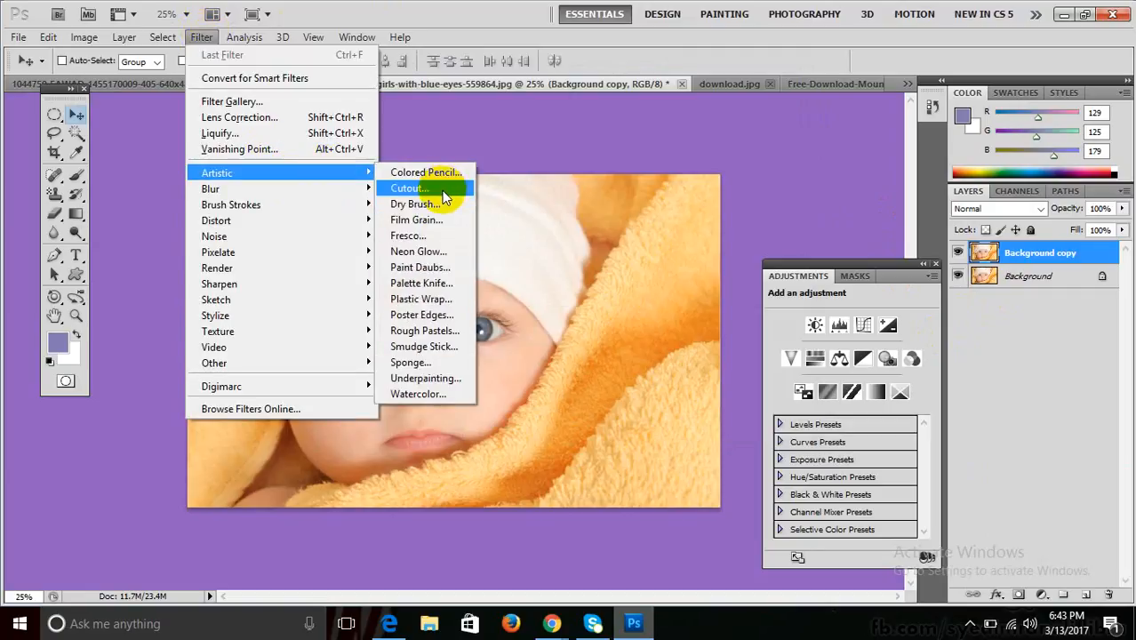
left_click(435, 236)
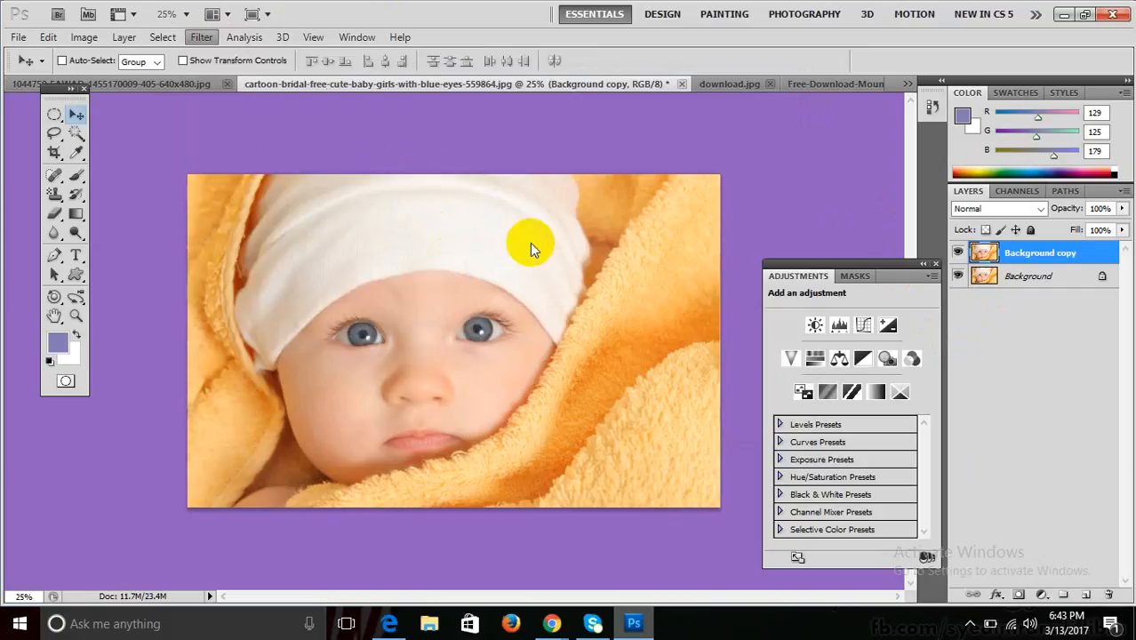
key("alt")
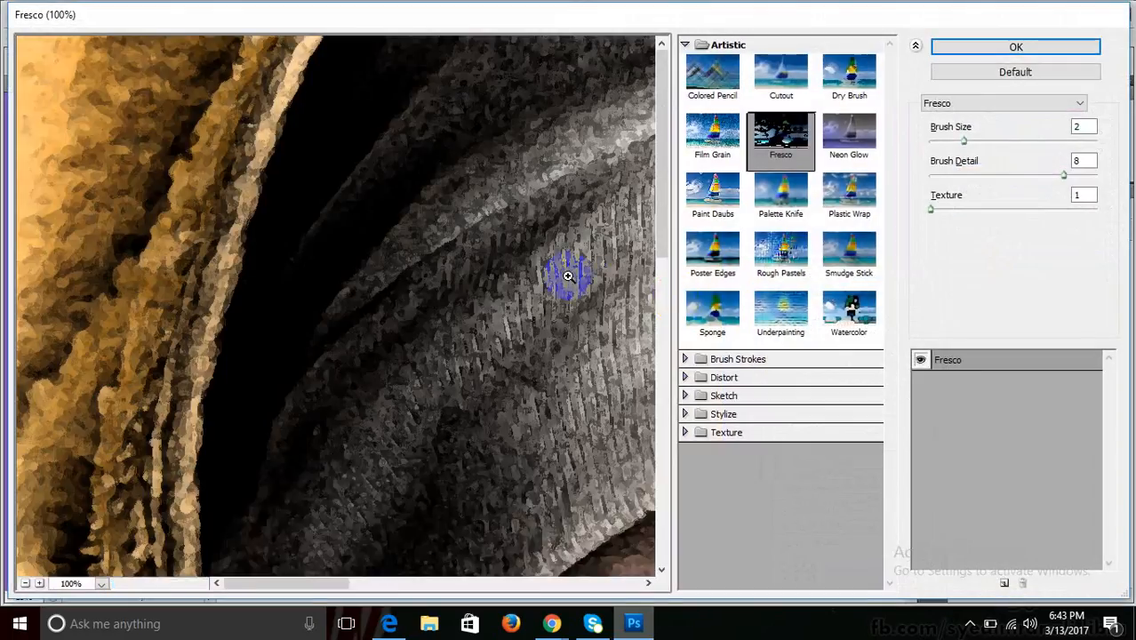
left_click(567, 276, "alt")
left_click(568, 277, "alt")
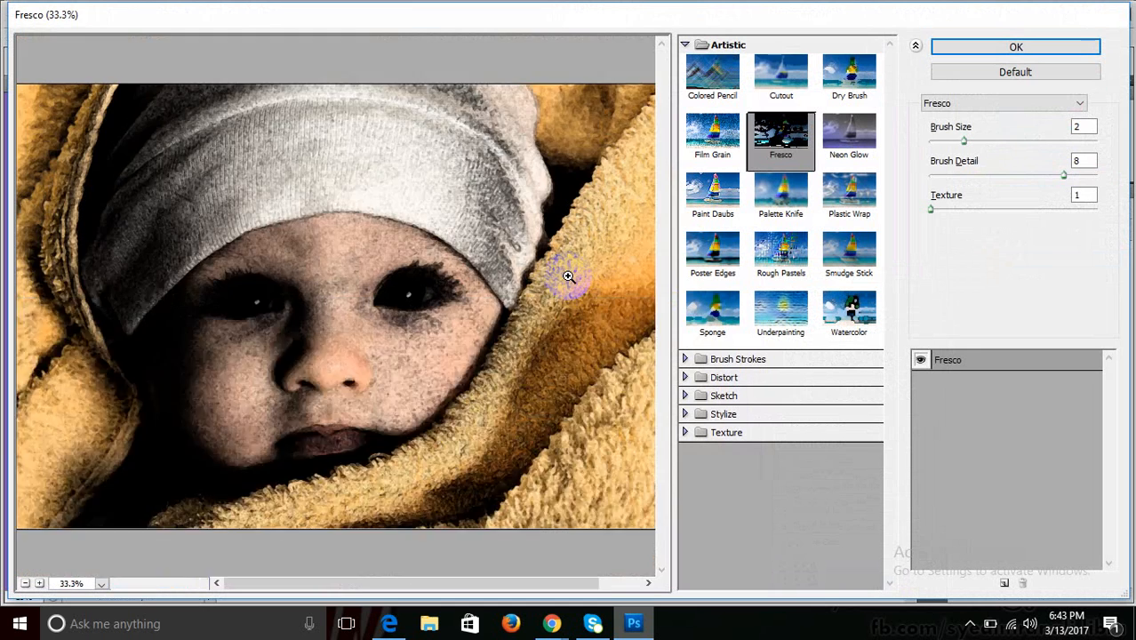
left_click(568, 276, "alt")
left_click(1017, 45)
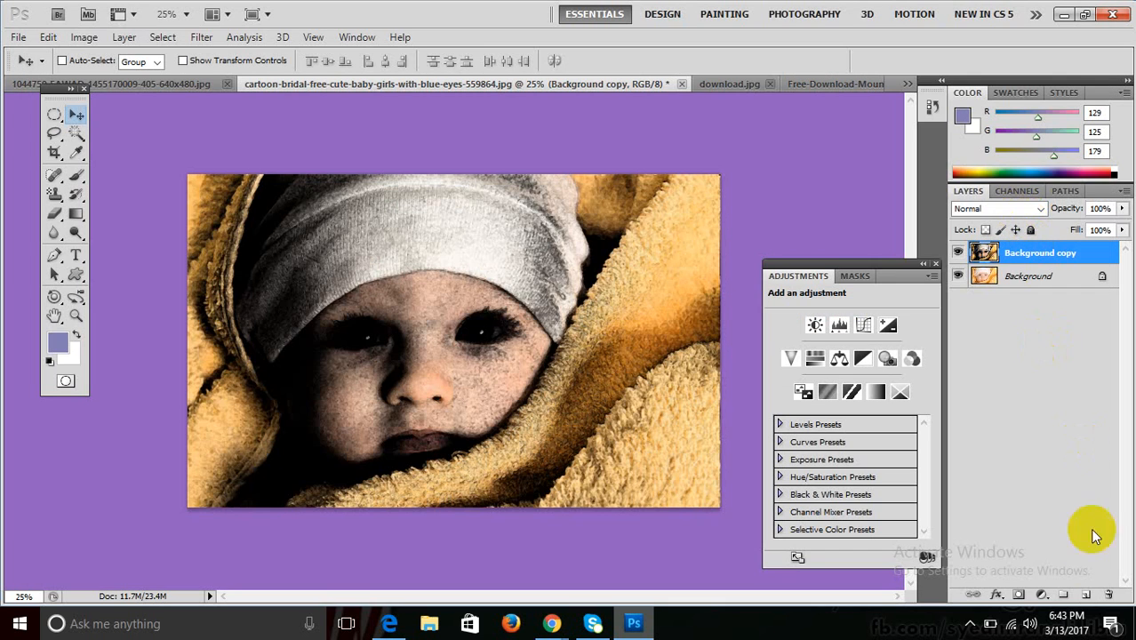
- Add a Color Balance adjustment layer with midtones Cyan–Red at +83 and erase its mask over the baby's face
left_click(1042, 594)
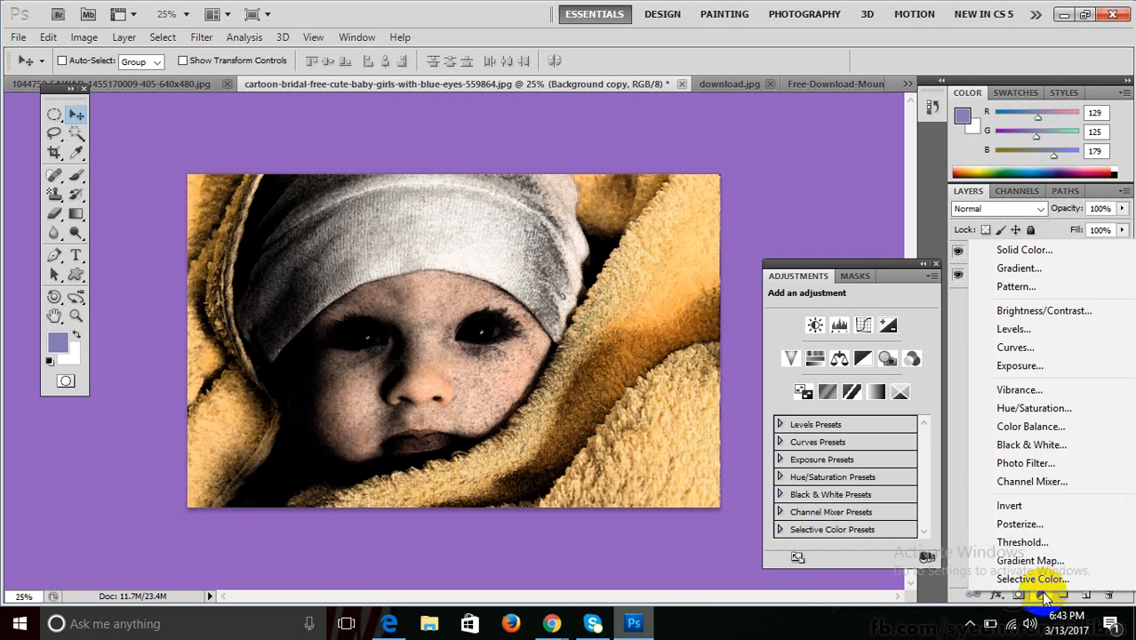
left_click(1009, 429)
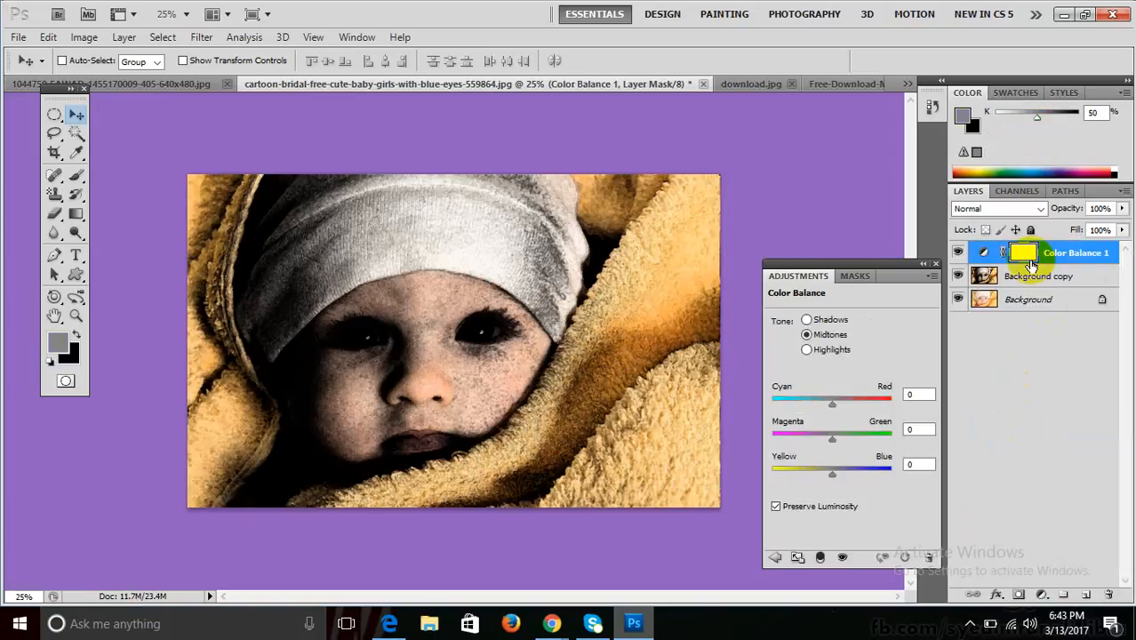
left_click_drag(831, 404, 891, 405)
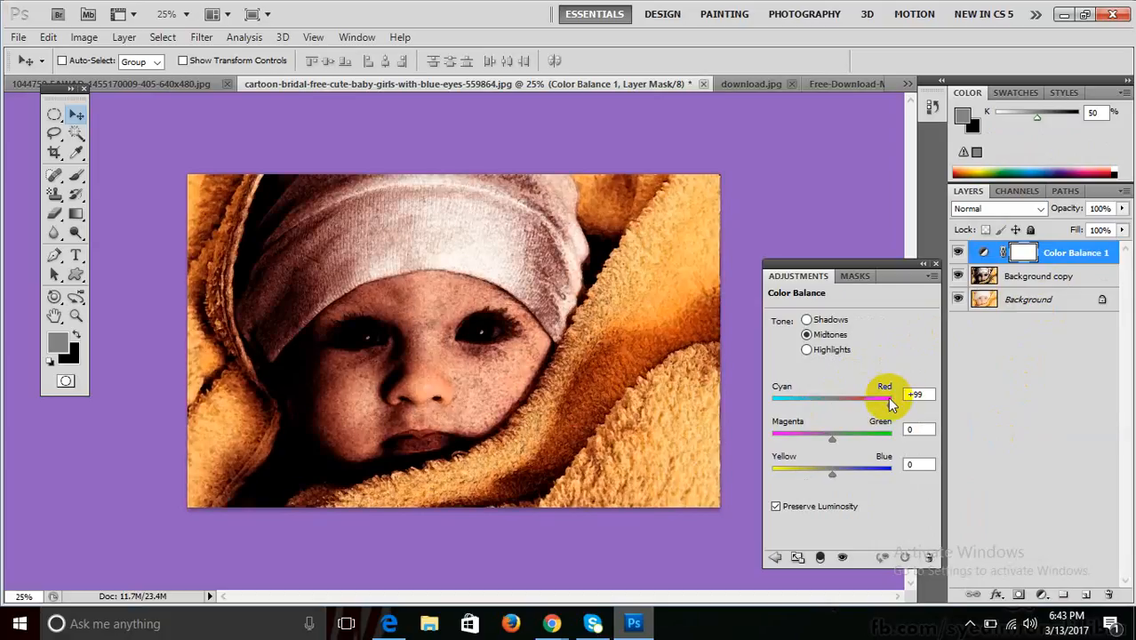
left_click(56, 218)
mouse_move(382, 311)
left_mouse_down()
mouse_move(341, 285)
mouse_move(506, 333)
mouse_move(446, 287)
mouse_move(506, 320)
mouse_move(434, 293)
mouse_move(461, 291)
mouse_move(391, 315)
left_mouse_up()
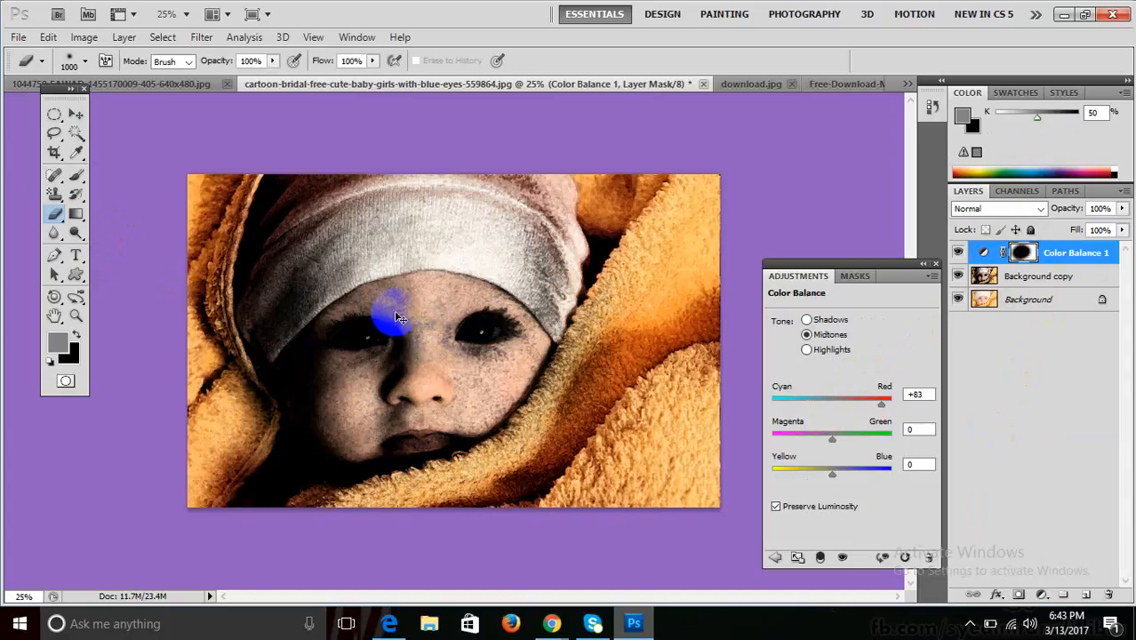
- Undo the mask erasing, the Color Balance adjustment layer and the Fresco filter on the Background copy layer
key("ctrl+z")
key("ctrl+alt+z")
key("ctrl+alt+z")
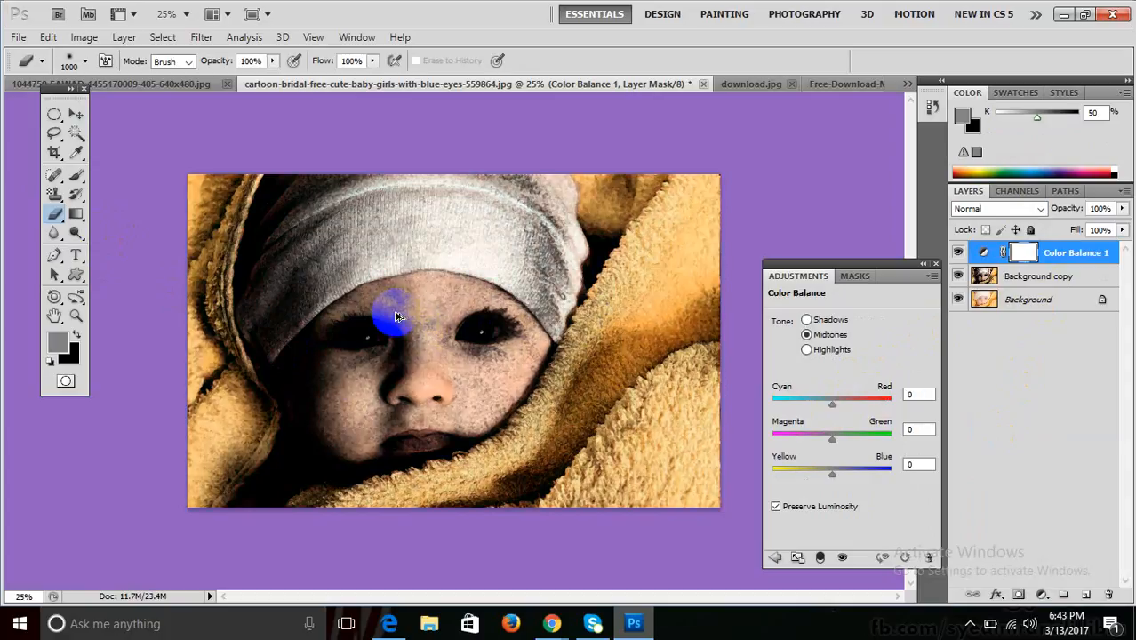
key("ctrl+alt+z")
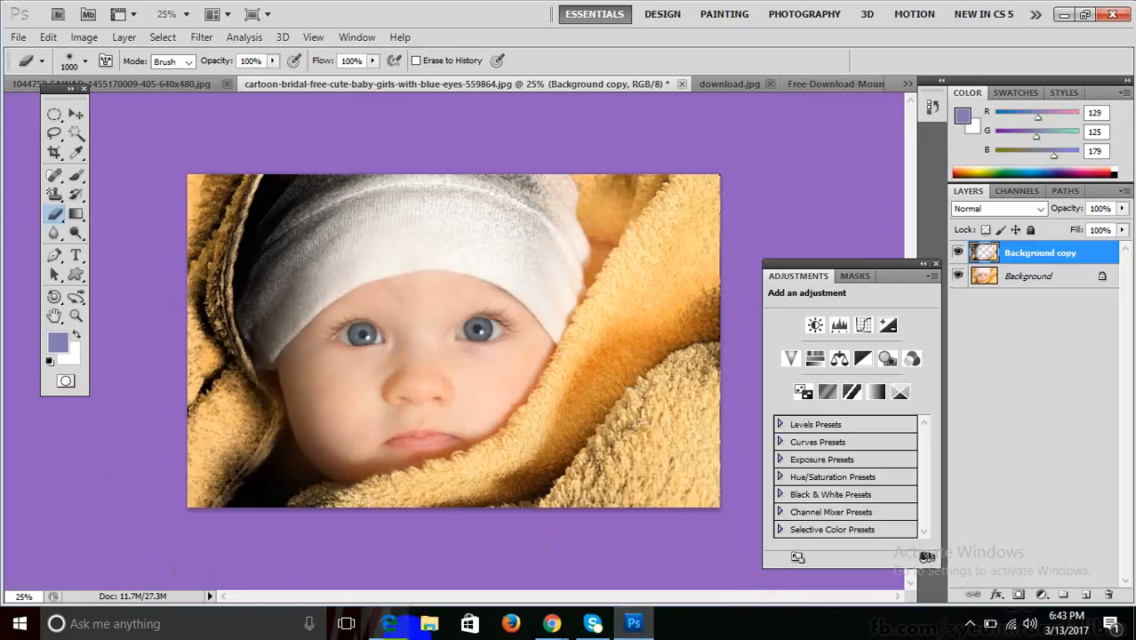
key("ctrl+alt+z")
key("ctrl+alt+z")
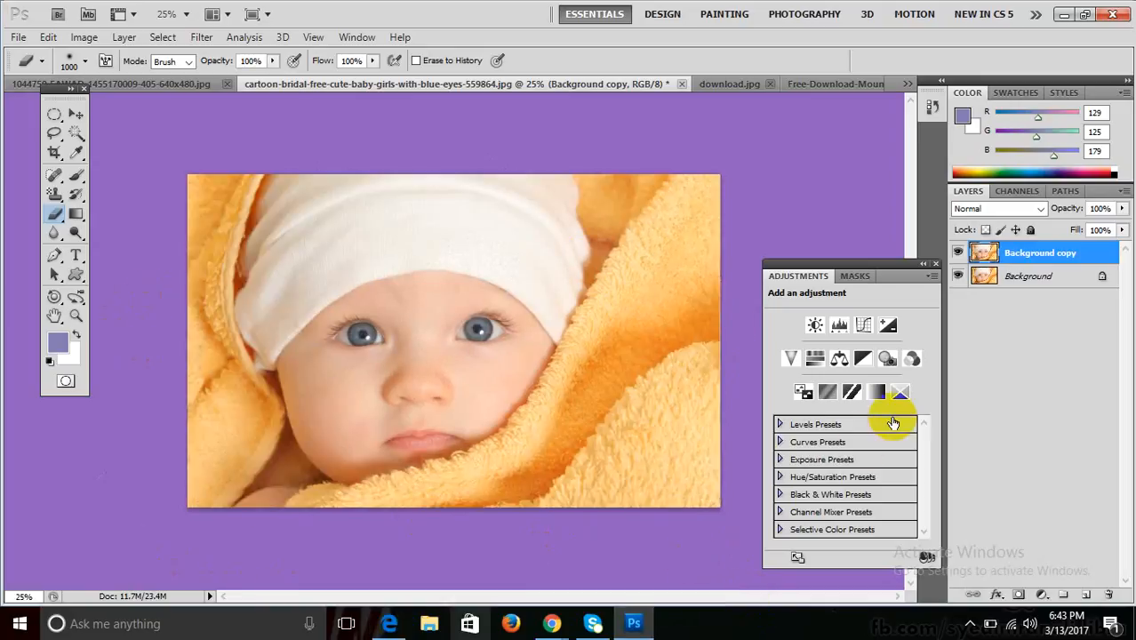
- Open the Artistic Neon Glow filter for the Background copy layer and preview the whole photo at 25%
left_click(199, 37)
mouse_move(316, 170)
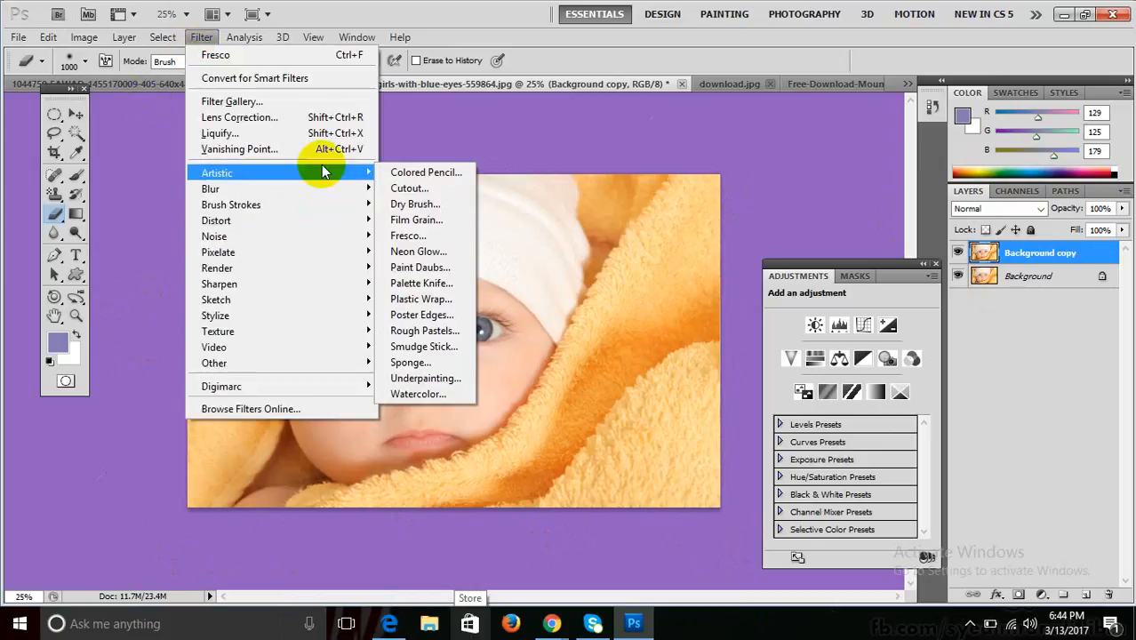
left_click(417, 253)
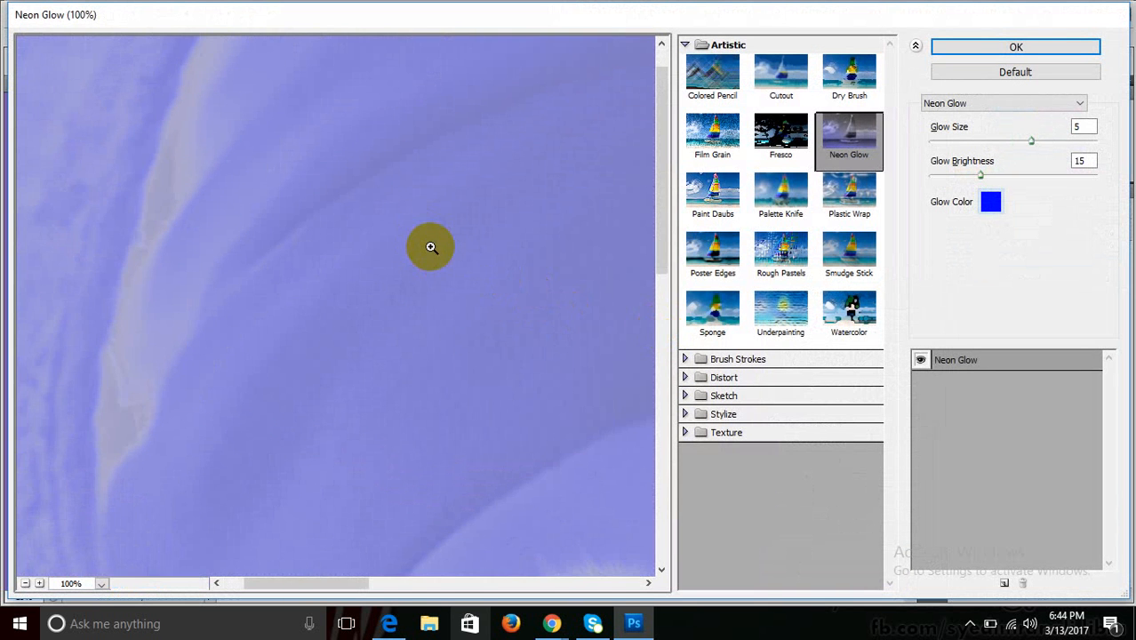
left_click(431, 247, "alt")
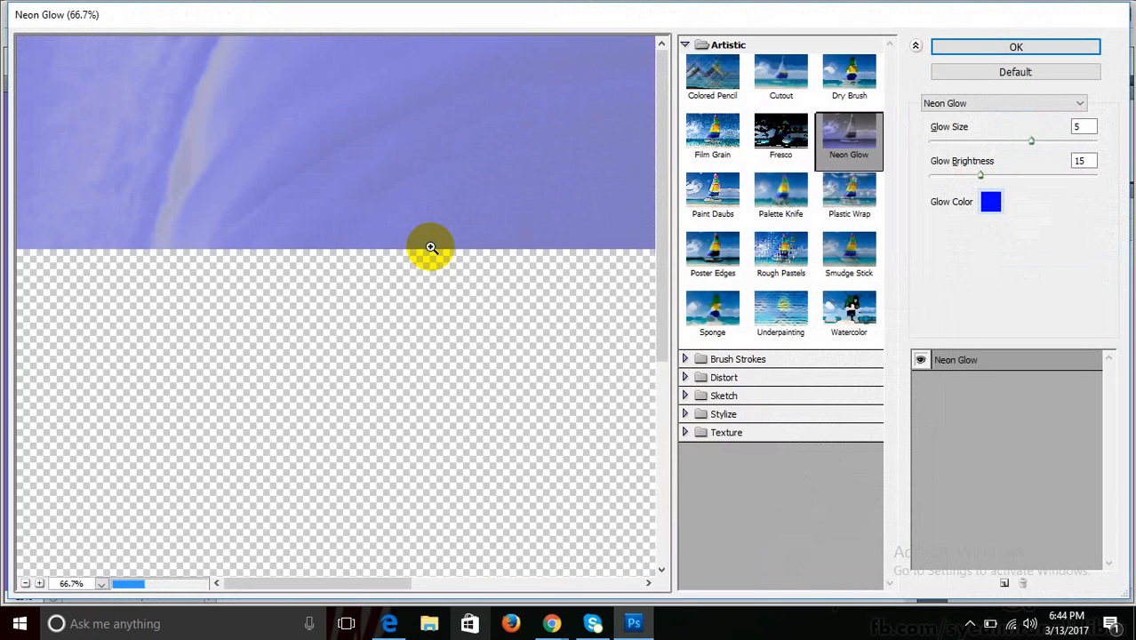
left_click(430, 247, "alt")
left_click(430, 247, "alt")
left_click(431, 247, "alt")
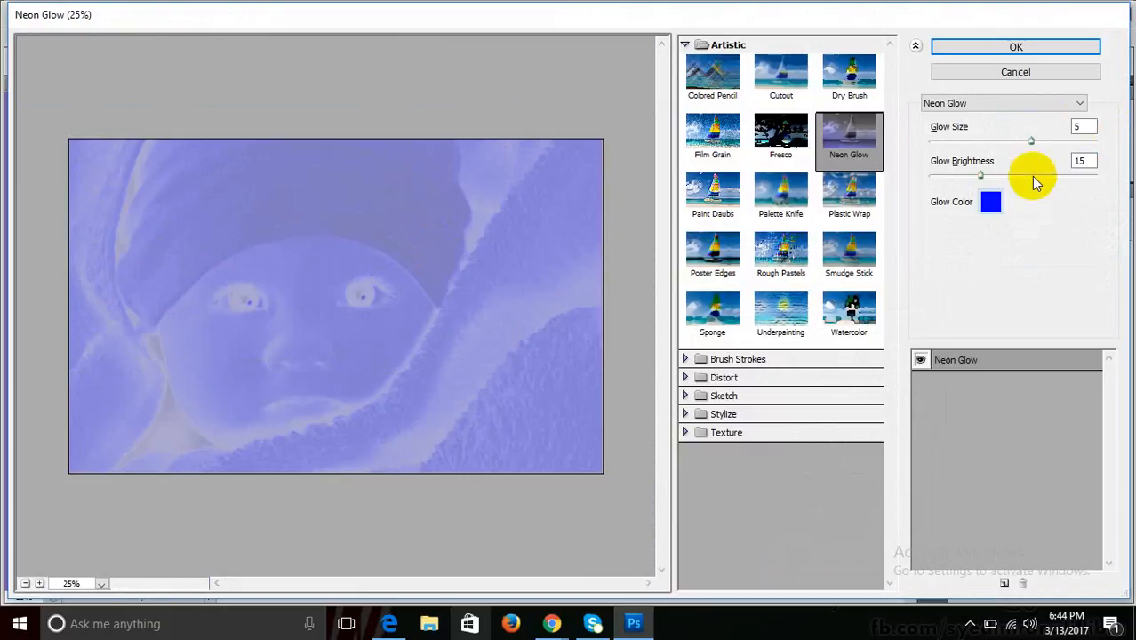
- Change the Neon Glow filter's glow color to a medium green
left_click(990, 202)
left_click(763, 167)
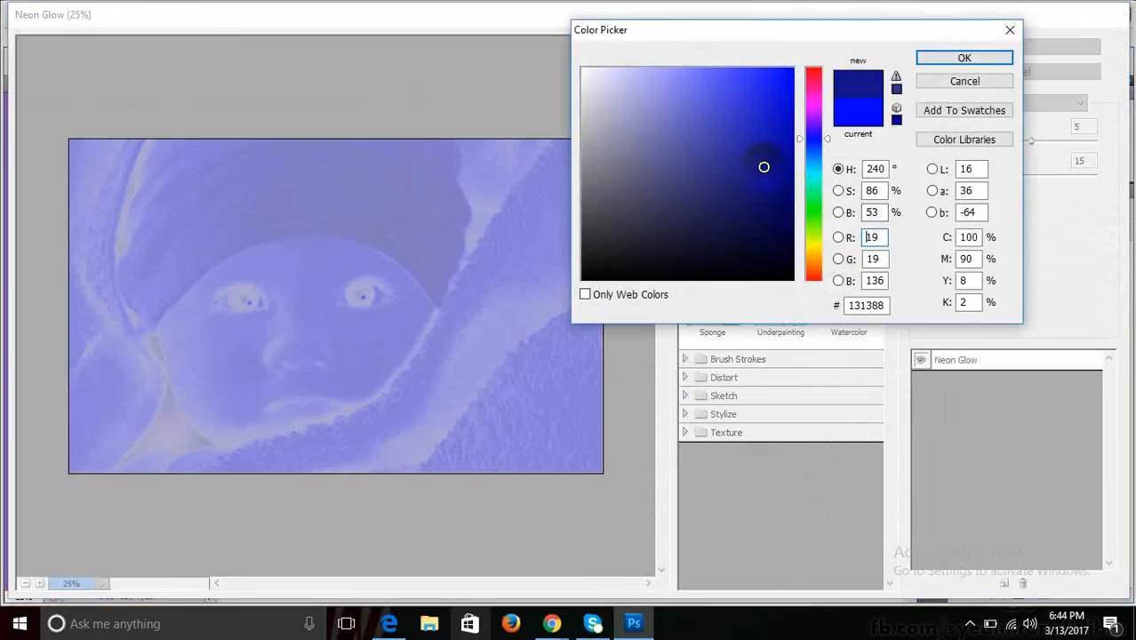
left_click_drag(767, 172, 785, 219)
left_click(813, 222)
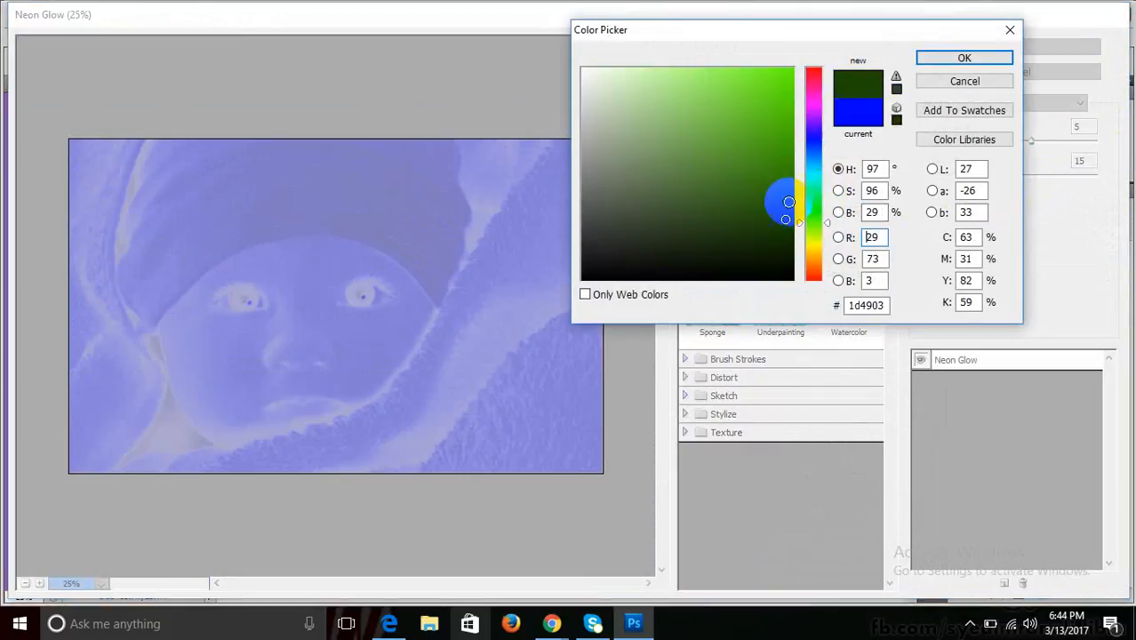
left_click(772, 128)
left_click(921, 58)
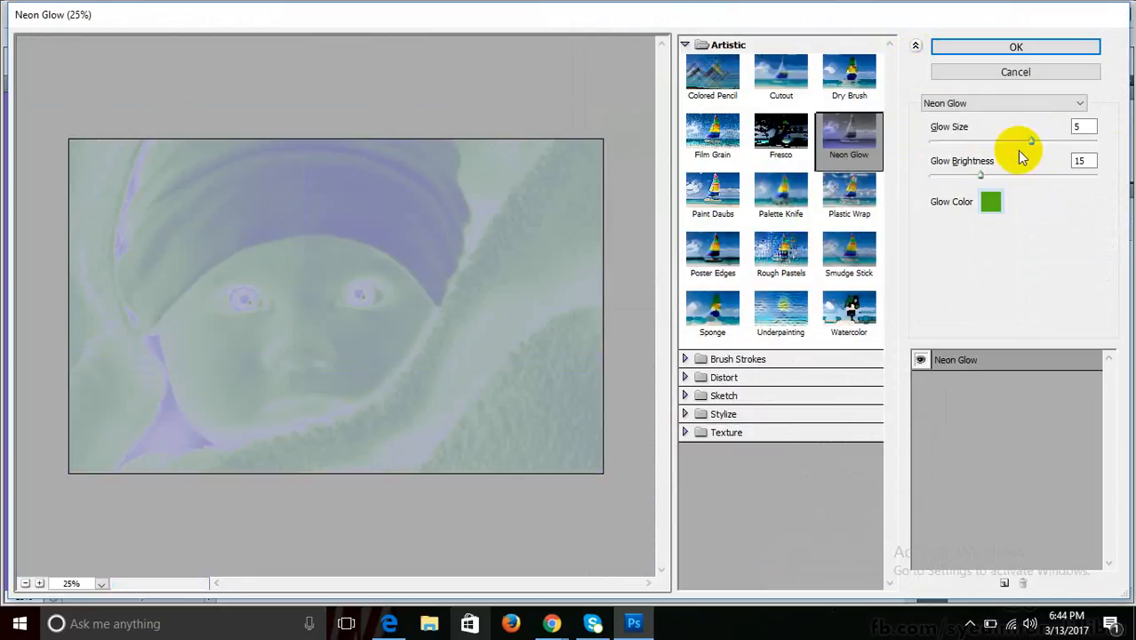
- Set the Neon Glow filter's Glow Size to 0 and Glow Brightness to 40
left_click_drag(1032, 140, 1040, 175)
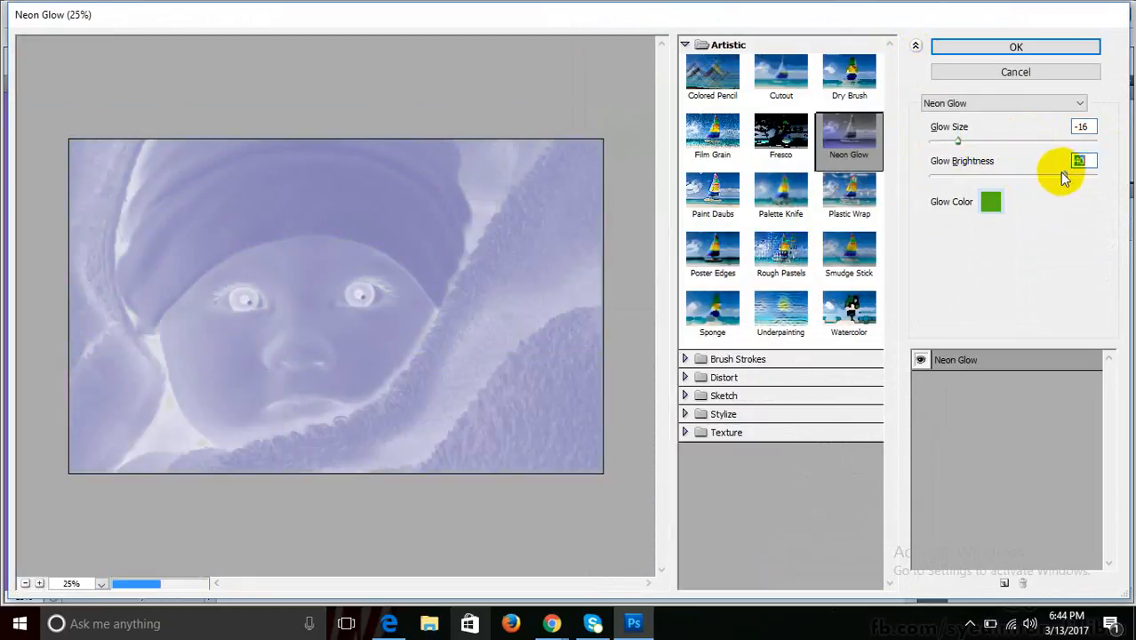
left_click(1062, 174)
left_click_drag(957, 141, 1015, 140)
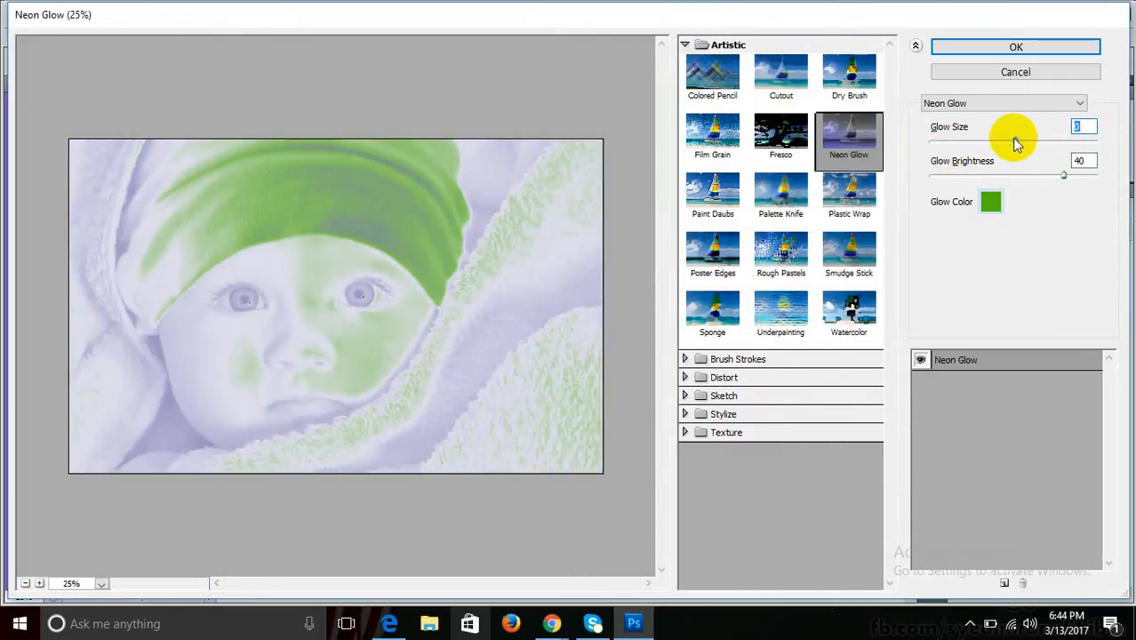
left_click_drag(668, 19, 833, 26)
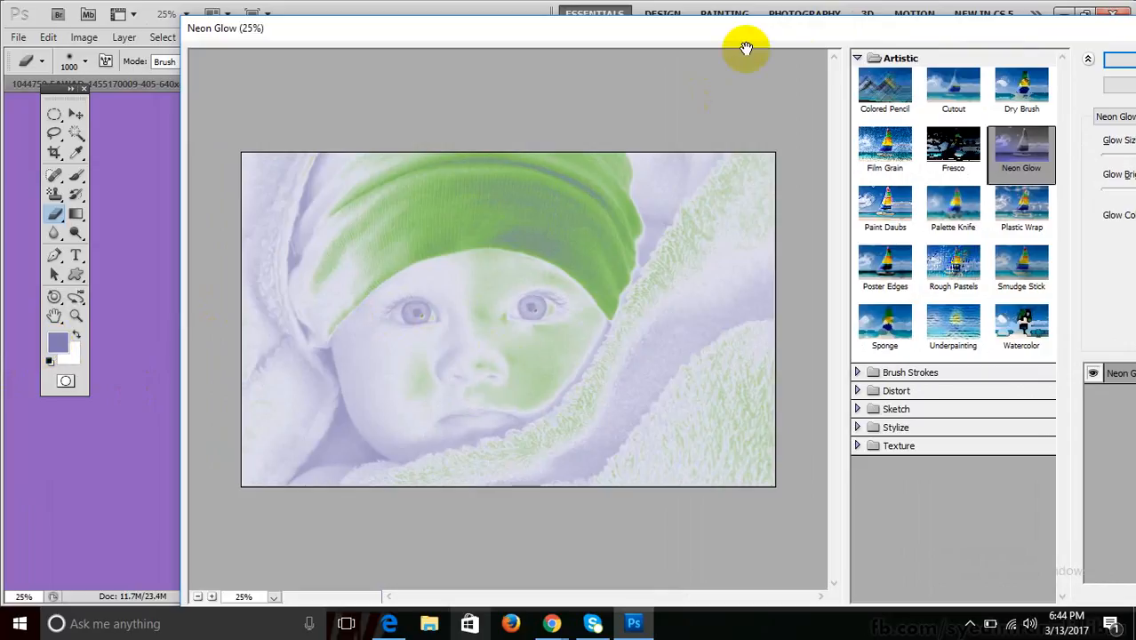
left_click_drag(746, 34, 603, 22)
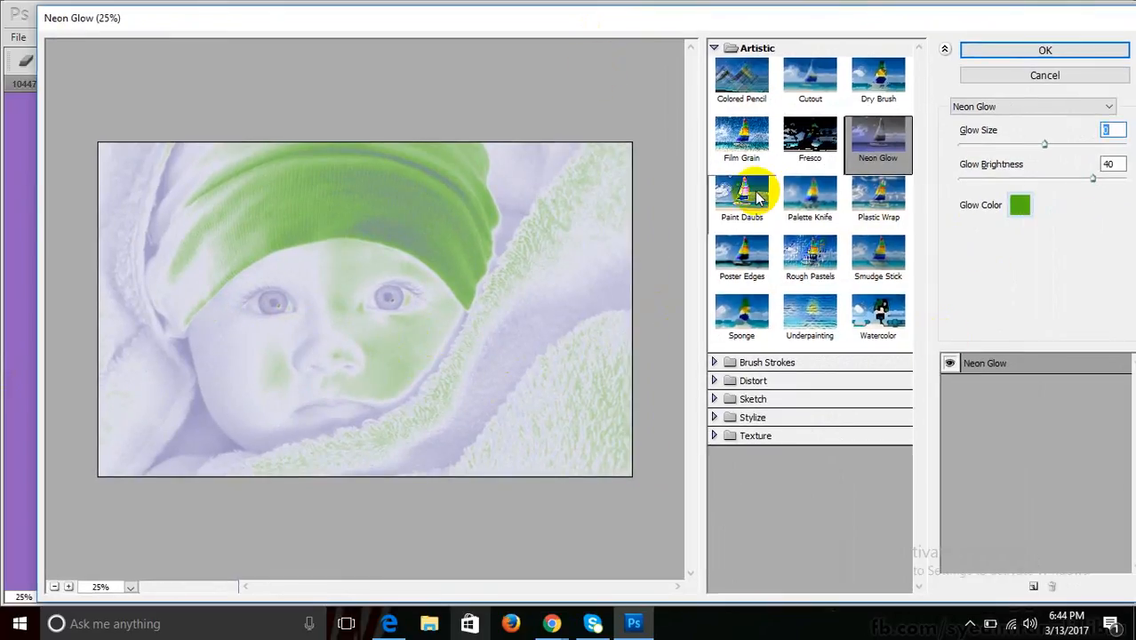
- Preview the Paint Daubs, Palette Knife and Plastic Wrap filters on the baby photo
left_click(755, 197)
left_click(817, 195)
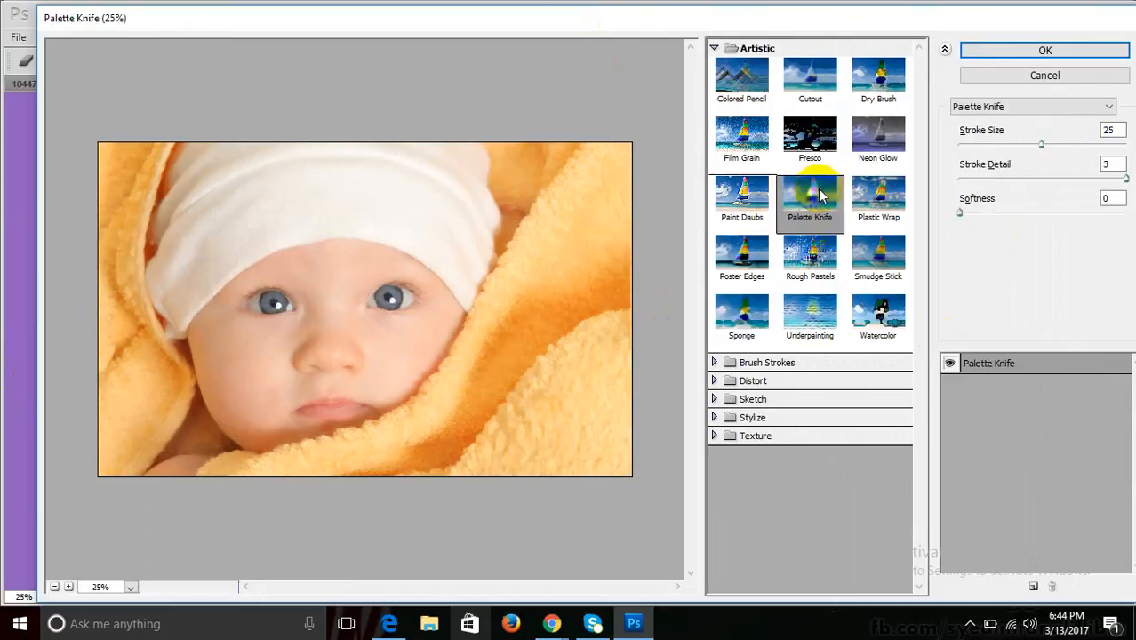
left_click(875, 200)
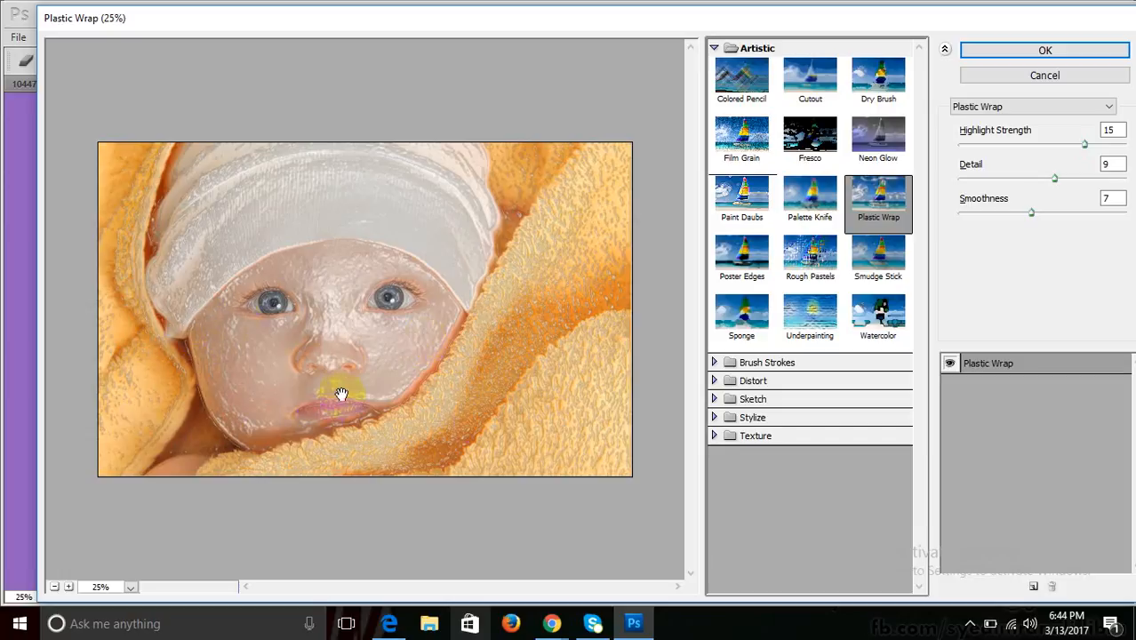
- Try Plastic Wrap with Highlight Strength 11, Detail 11 and Smoothness 9, and switch to the Poster Edges filter
left_click_drag(1082, 145, 1082, 179)
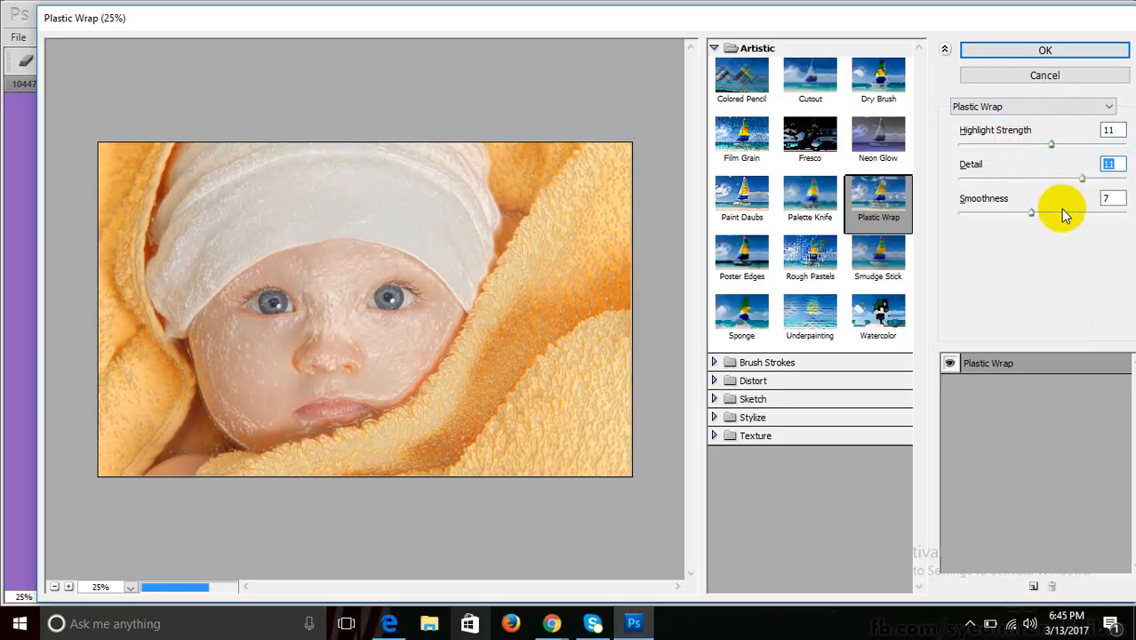
left_click_drag(1031, 213, 1054, 213)
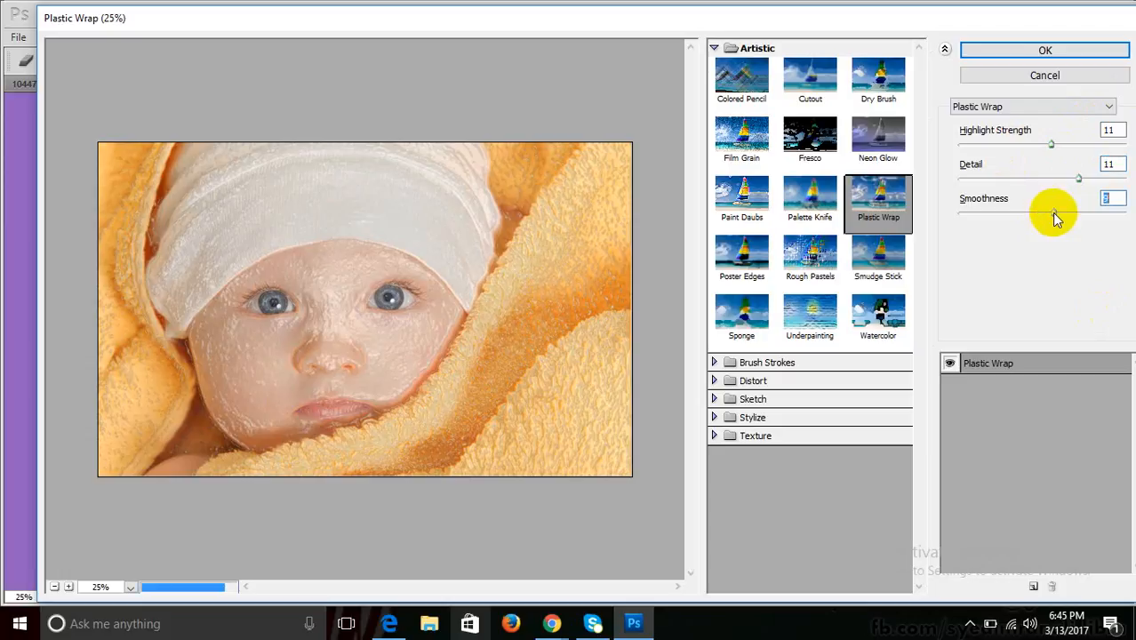
left_click(746, 255)
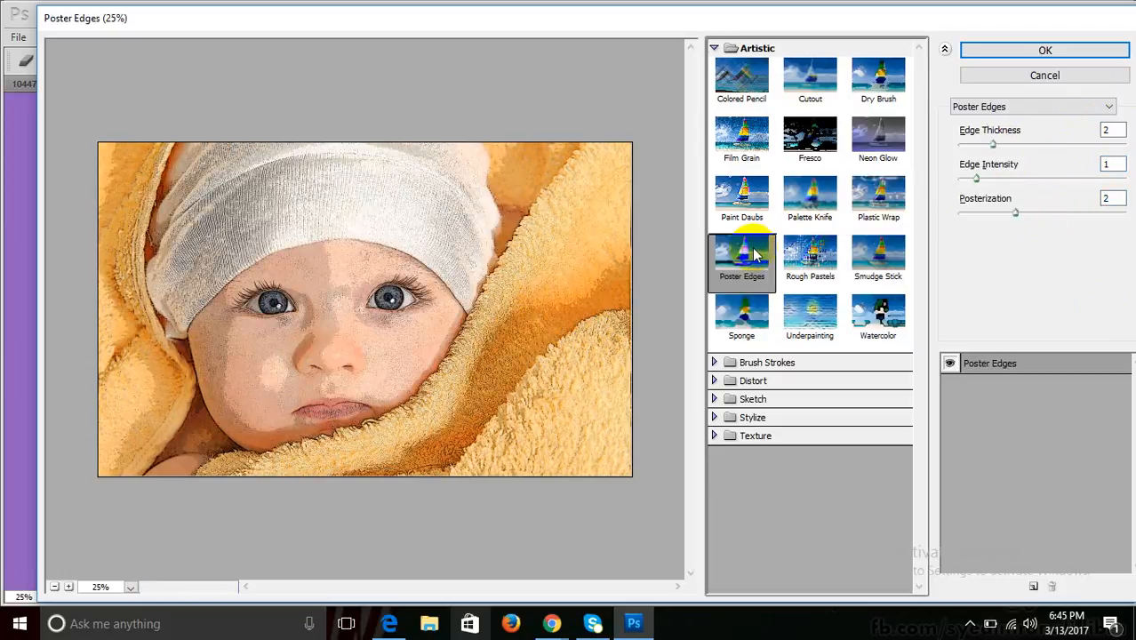
- Preview the Rough Pastels, Smudge Stick, Sponge, Underpainting and Watercolor filters on the baby photo
left_click(815, 260)
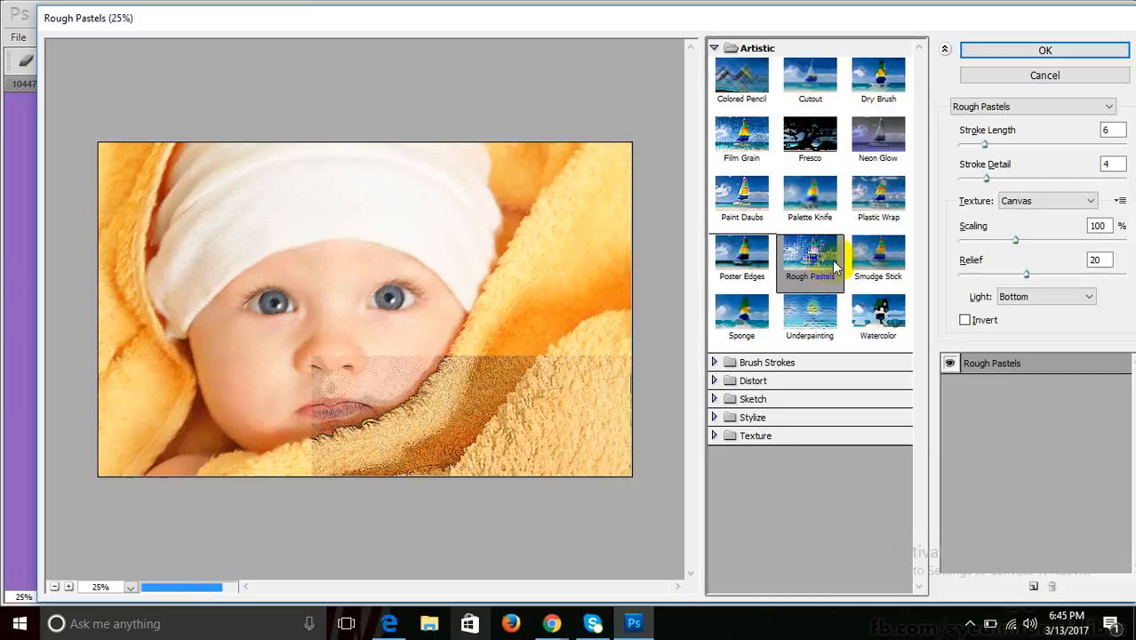
left_click(878, 267)
left_click(751, 320)
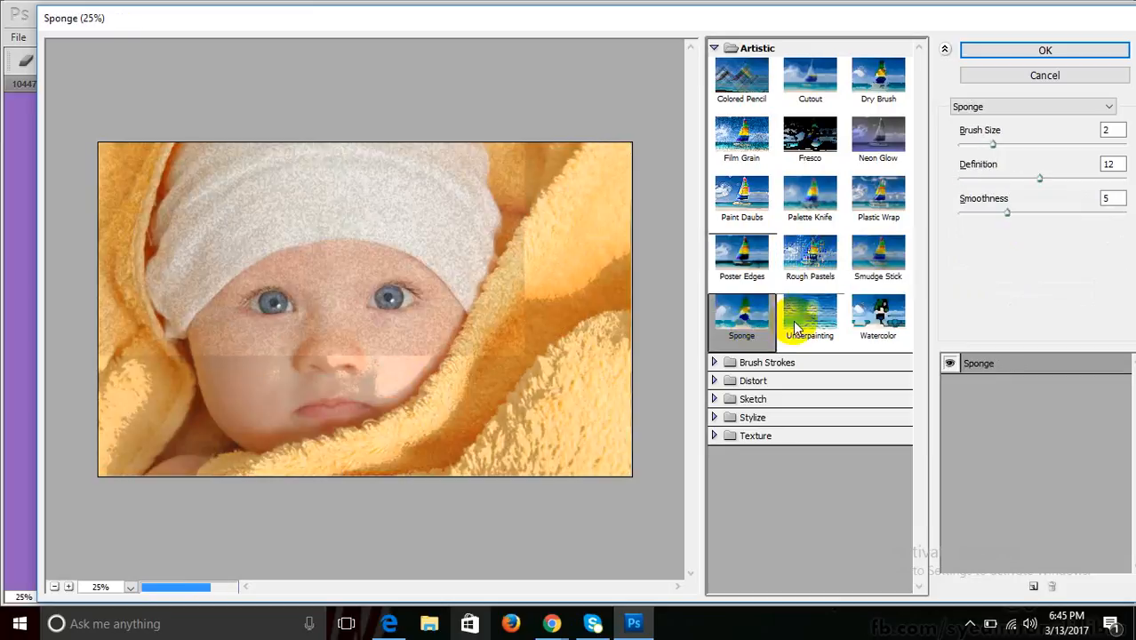
left_click(796, 322)
left_click(875, 321)
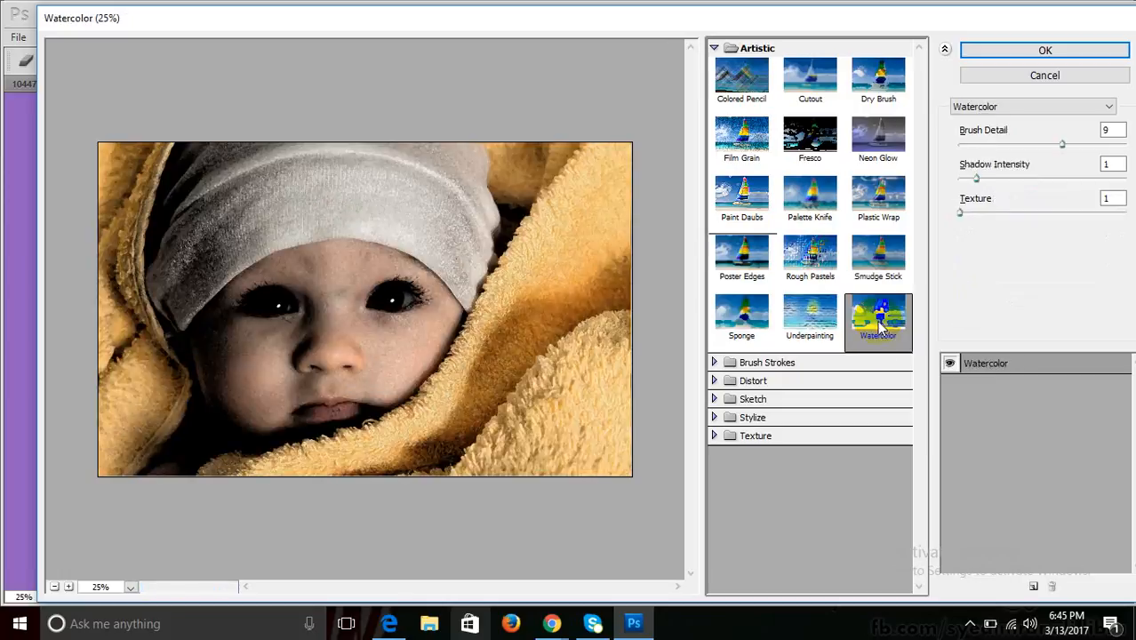
- Switch to the Brush Strokes filter Accented Edges with Edge Width 4, Edge Brightness 34 and Smoothness 7
left_click(720, 48)
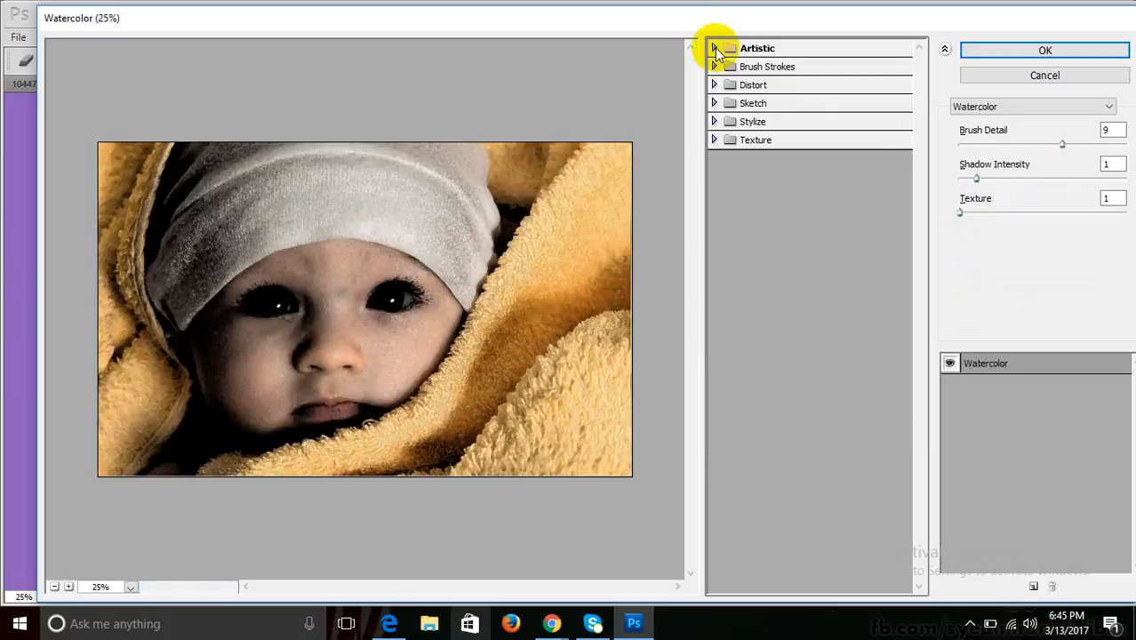
left_click(718, 67)
left_click(751, 100)
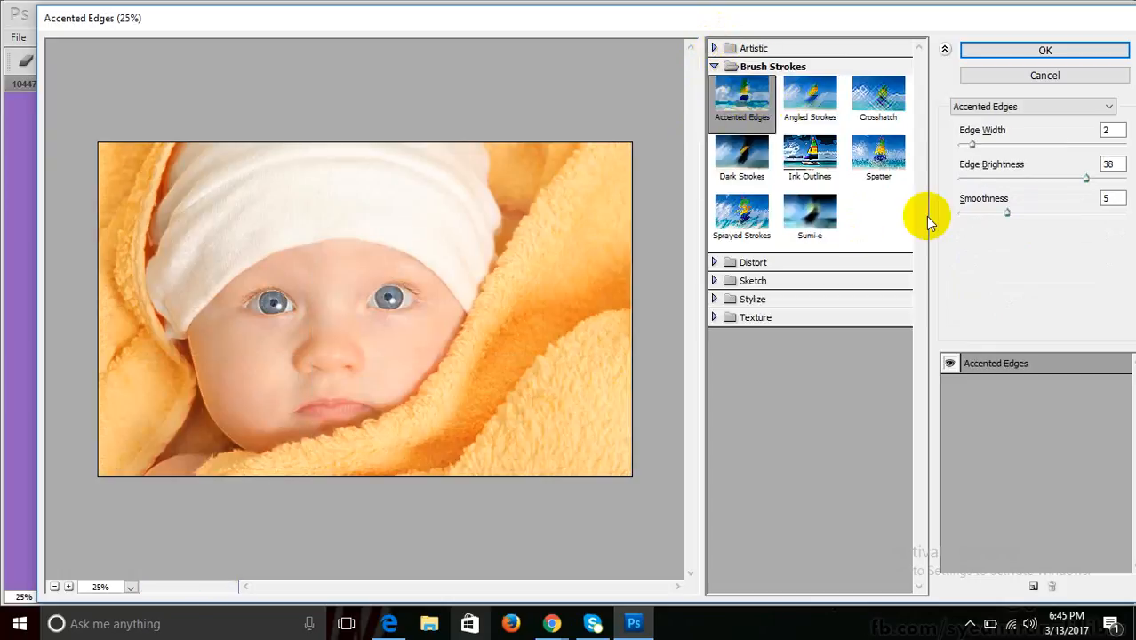
left_click_drag(973, 145, 1029, 142)
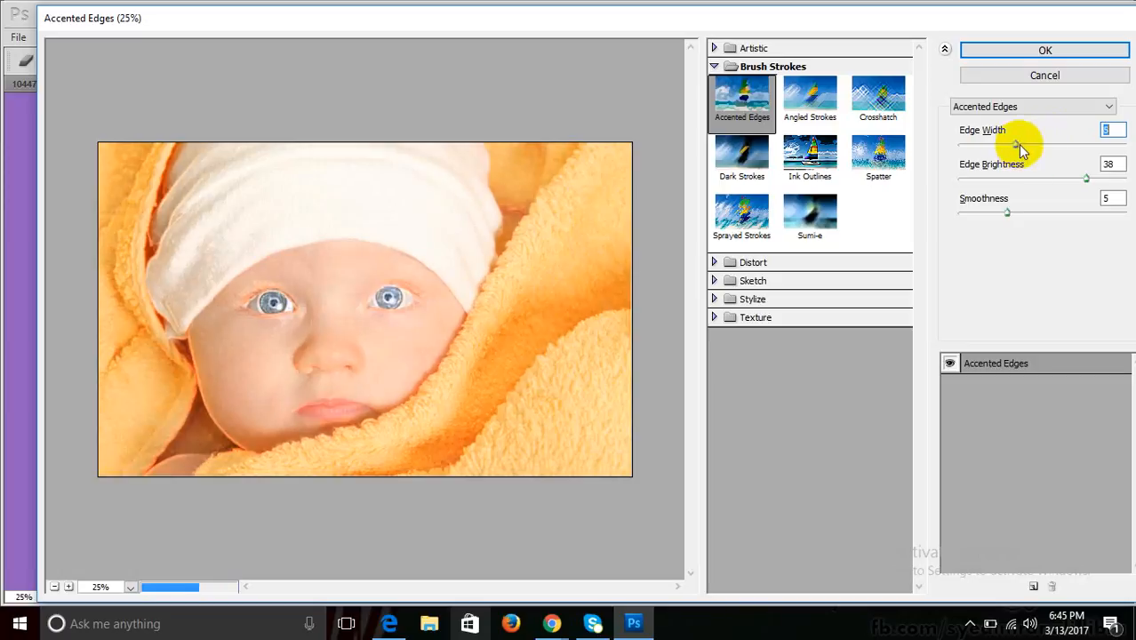
left_click_drag(1022, 151, 1008, 153)
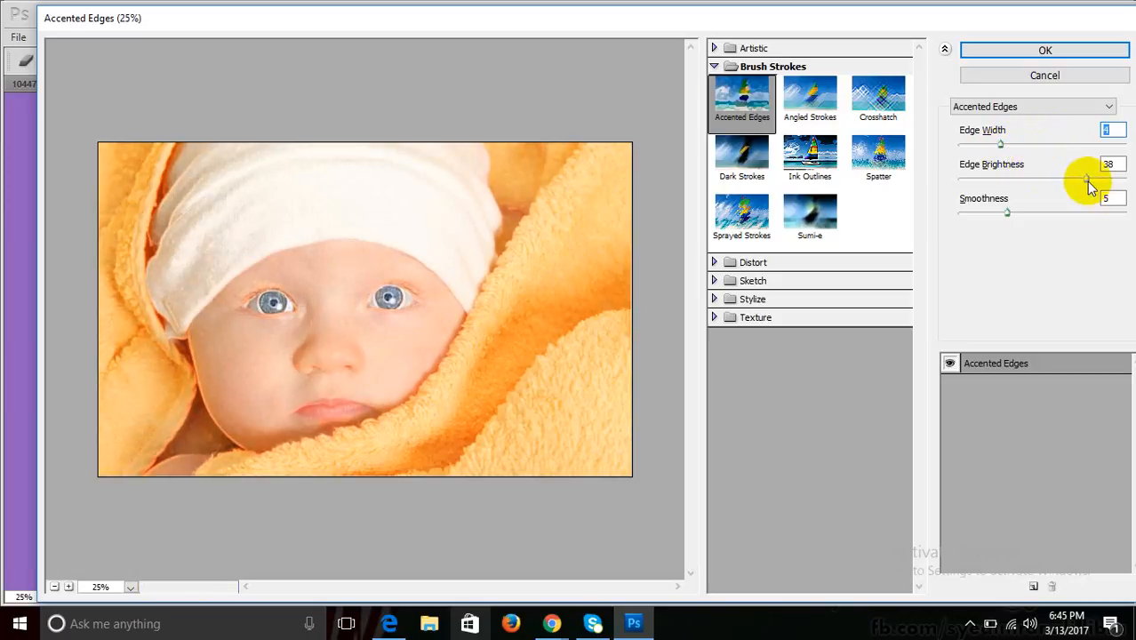
mouse_move(1086, 180)
left_mouse_down()
mouse_move(1098, 181)
mouse_move(1062, 180)
mouse_move(1072, 188)
left_mouse_up()
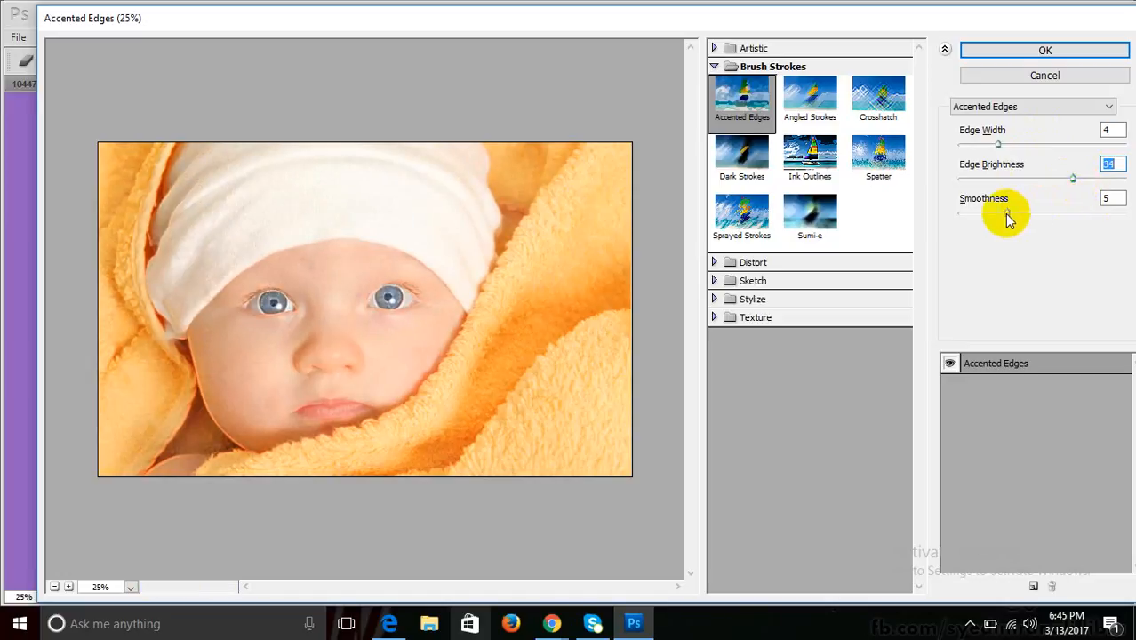
left_click_drag(1007, 215, 1037, 218)
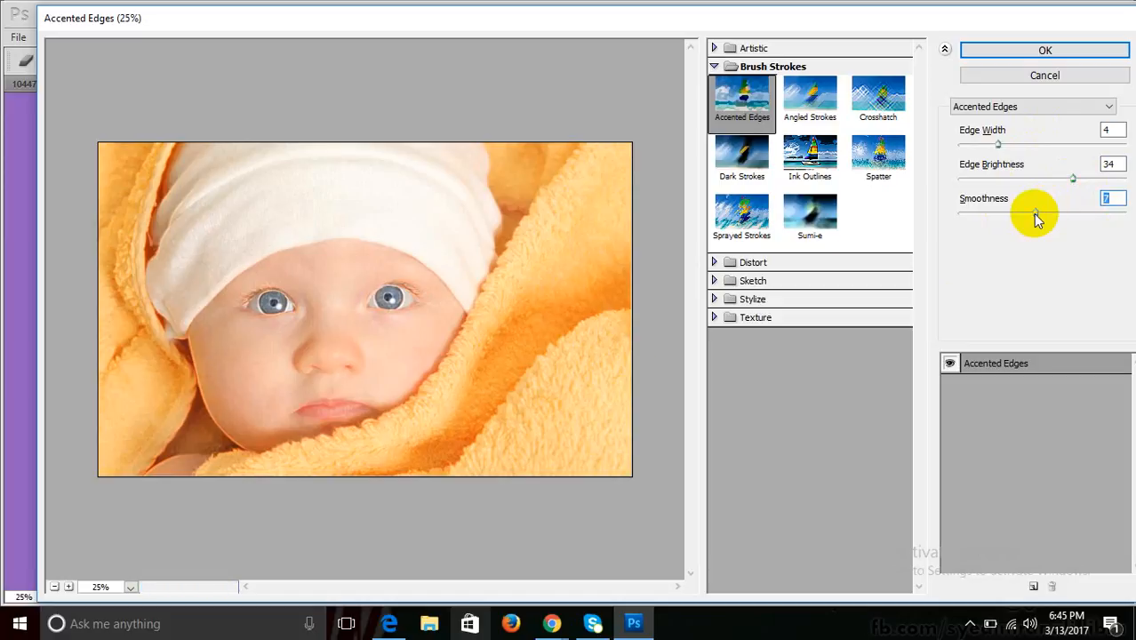
left_click(235, 418)
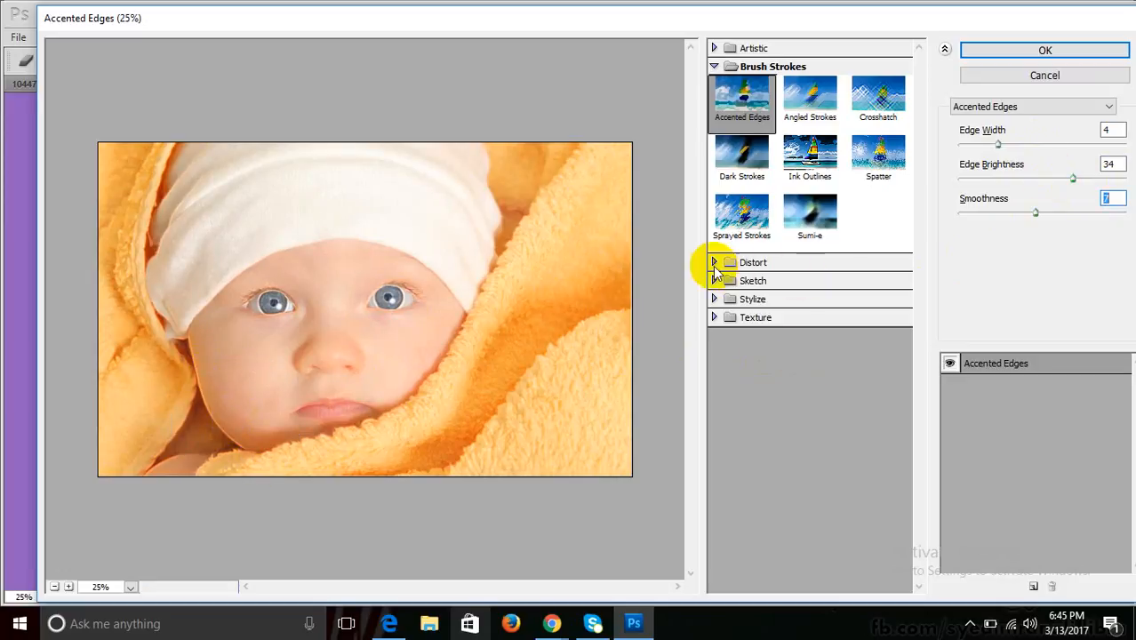
- Preview the Angled Strokes, Crosshatch, Dark Strokes, Ink Outlines, Spatter and Sprayed Strokes filters on the baby photo
left_click(809, 109)
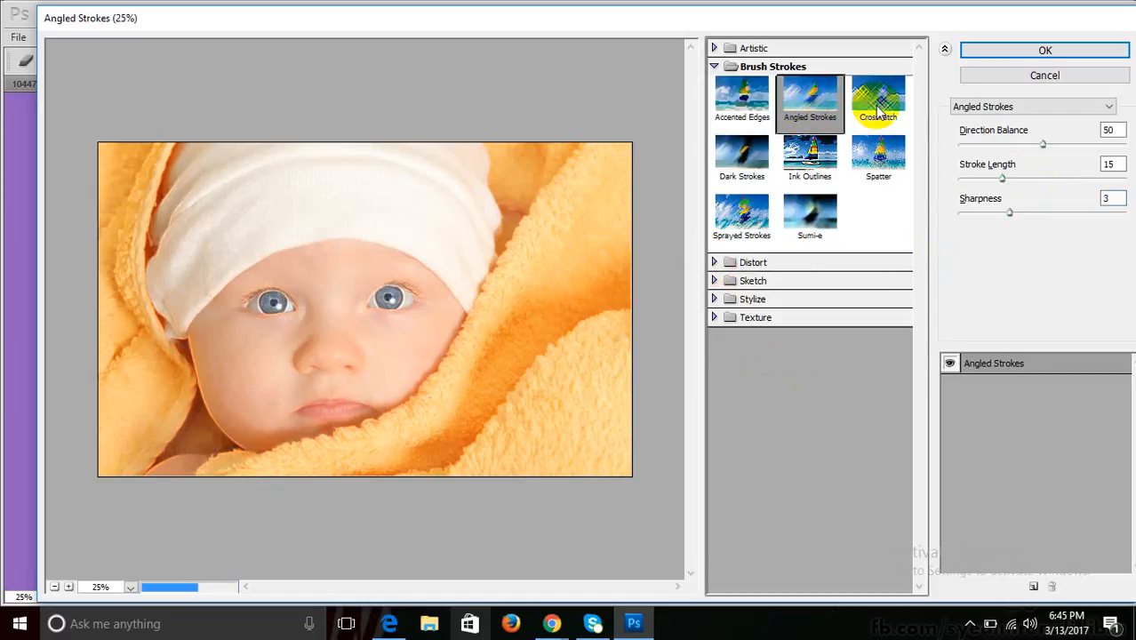
left_click(879, 109)
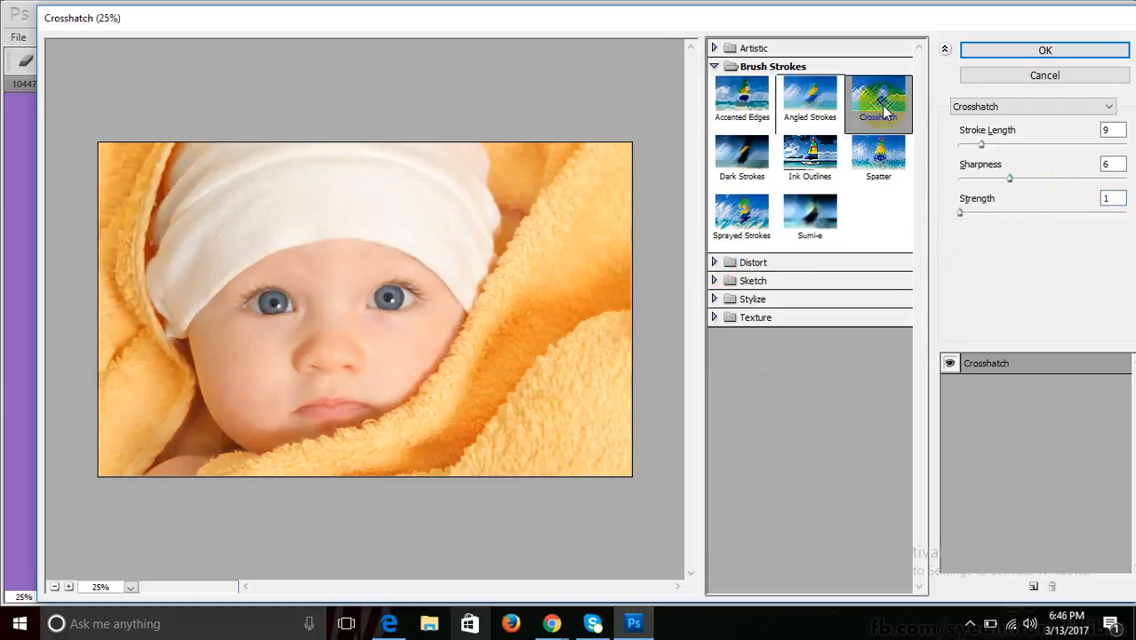
left_click(734, 176)
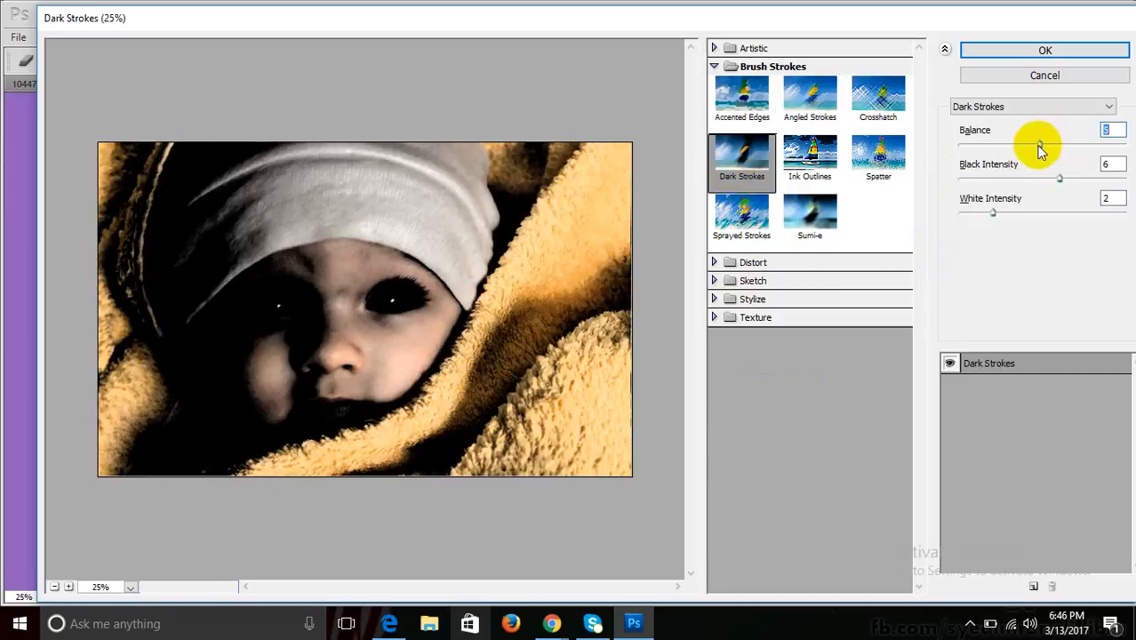
left_click(819, 158)
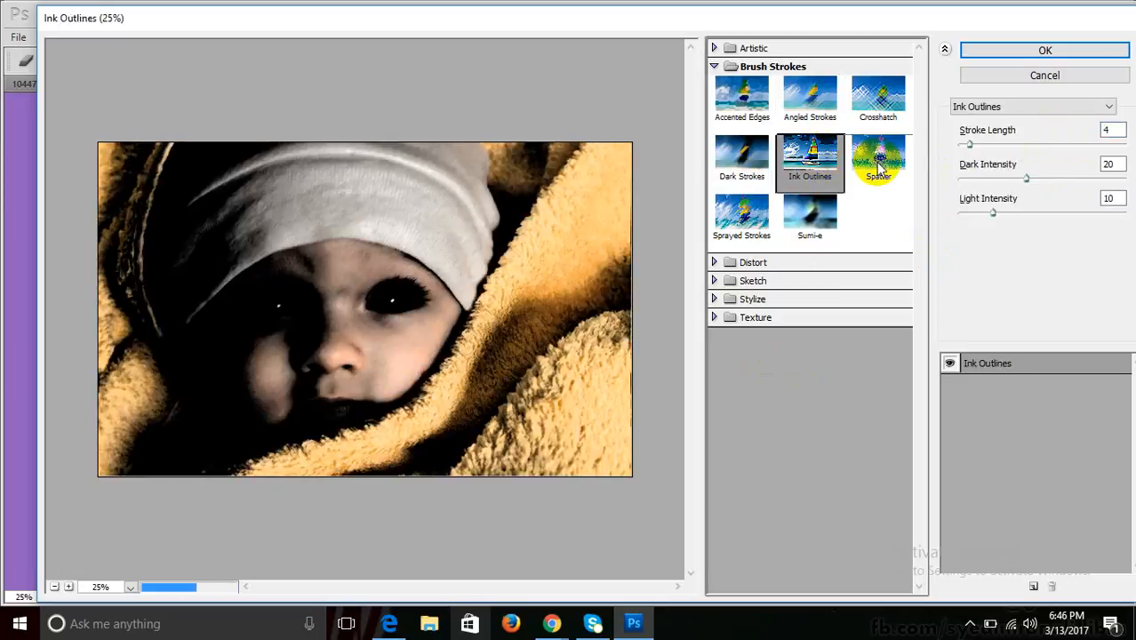
left_click(877, 167)
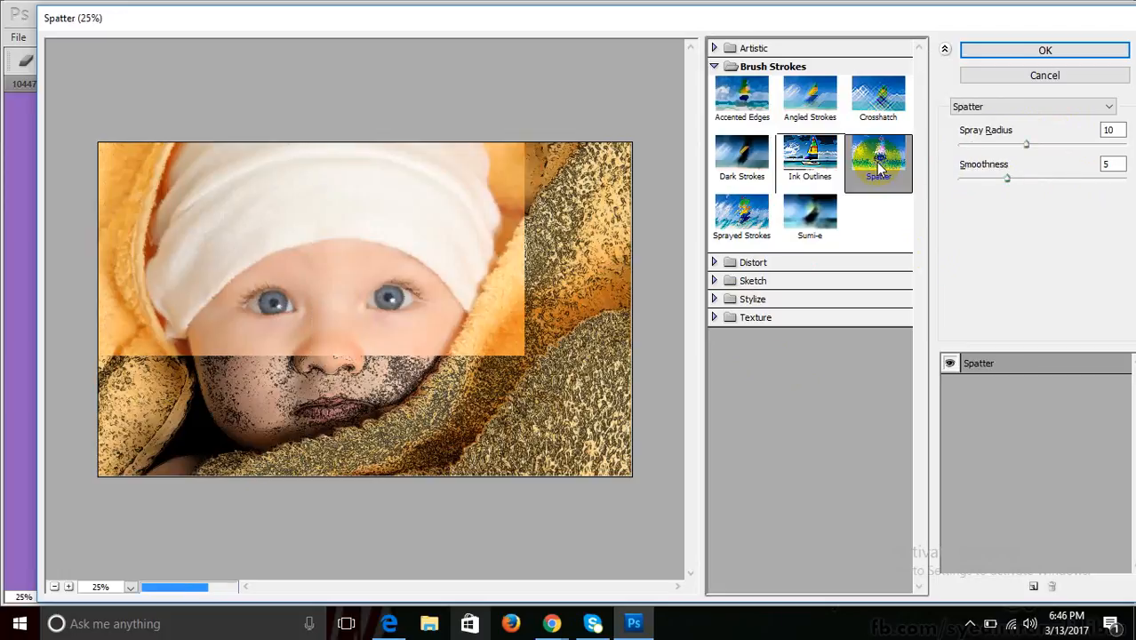
left_click(755, 227)
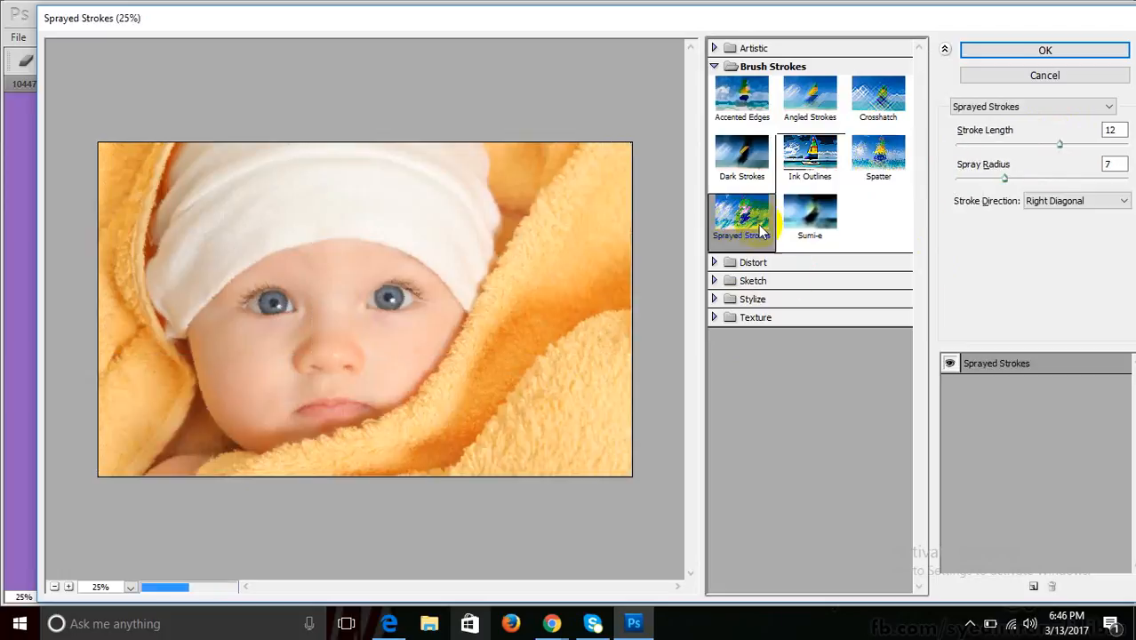
- Preview the Distort filters Diffuse Glow, Glass and Ocean Ripple on the baby photo
left_click(713, 67)
left_click(714, 85)
left_click(714, 85)
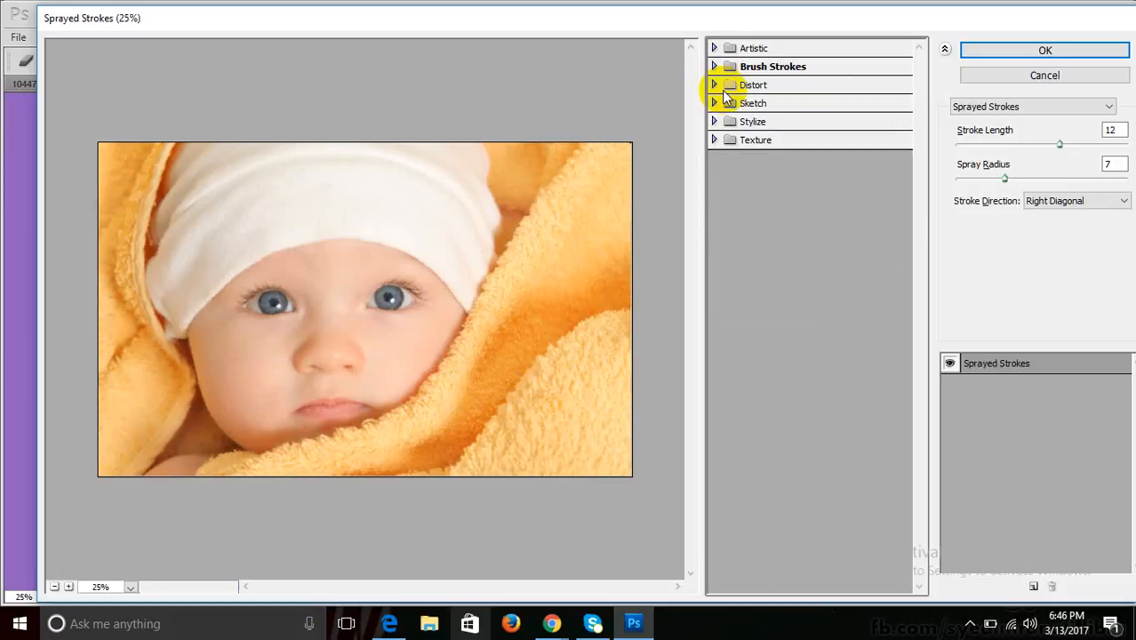
left_click(715, 84)
left_click(738, 111)
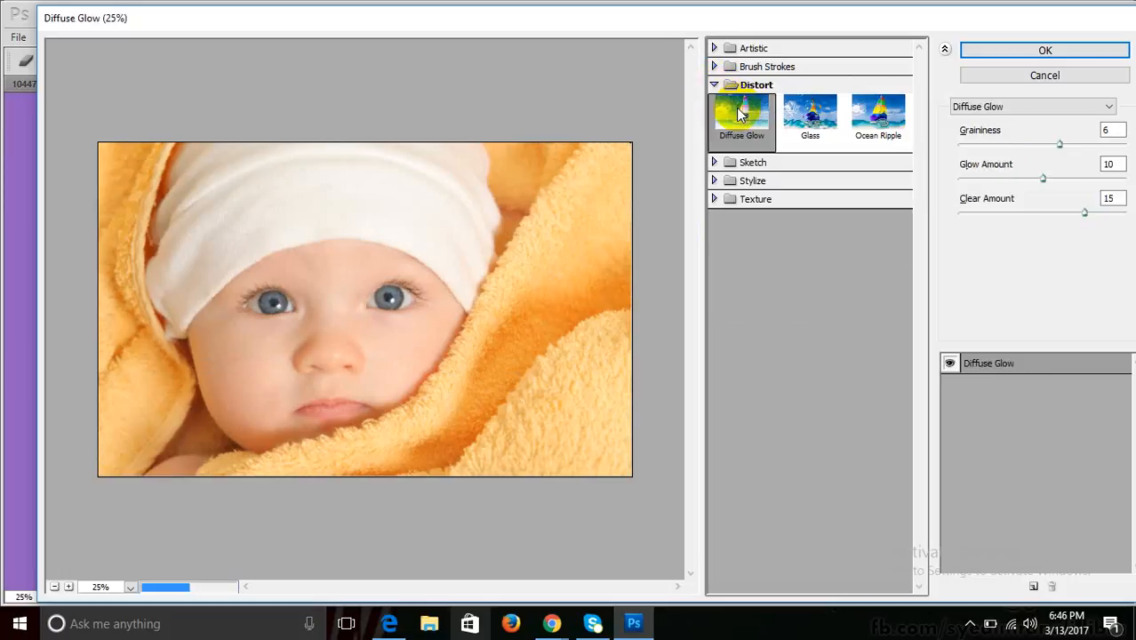
left_click(813, 117)
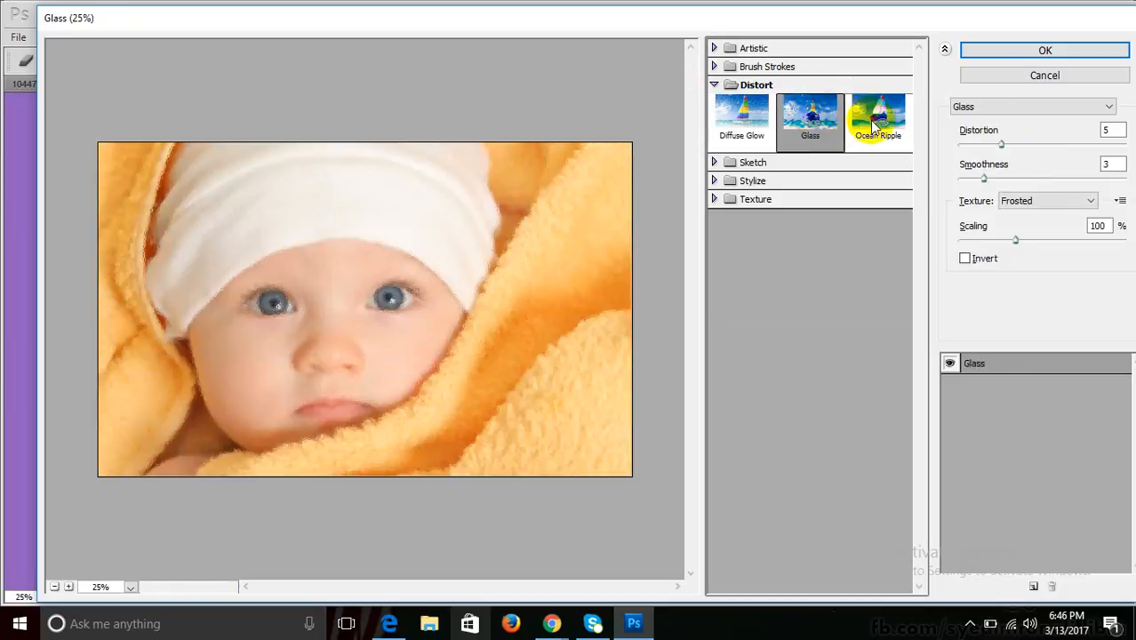
left_click(885, 129)
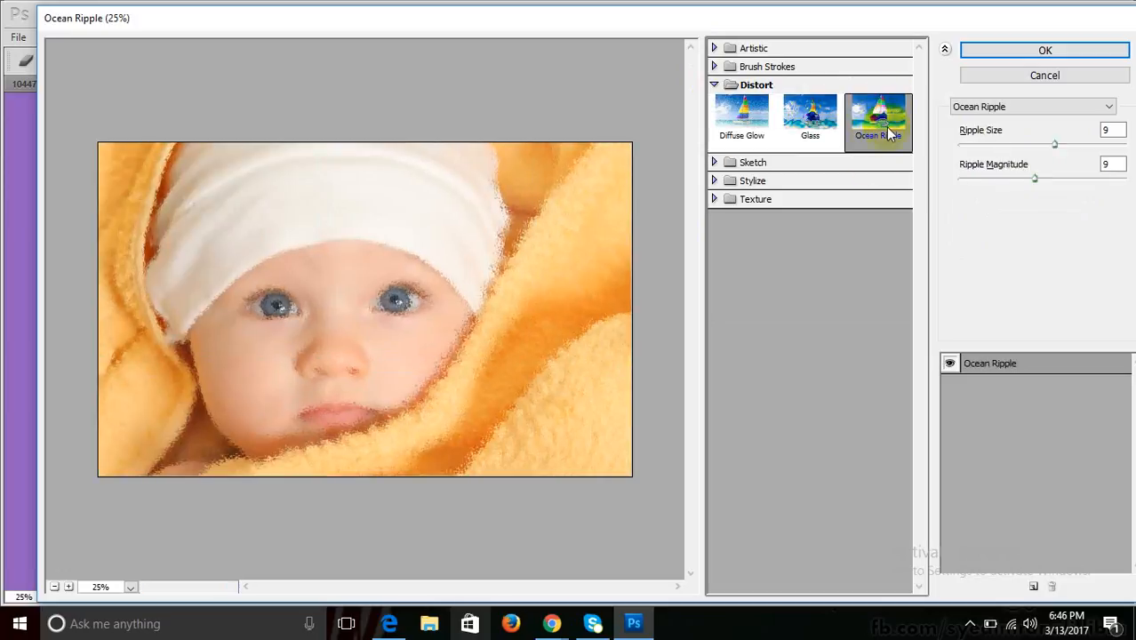
- Switch to the Glass filter and set Distortion to 11, Smoothness to 7 and Scaling to 190%
left_click(809, 118)
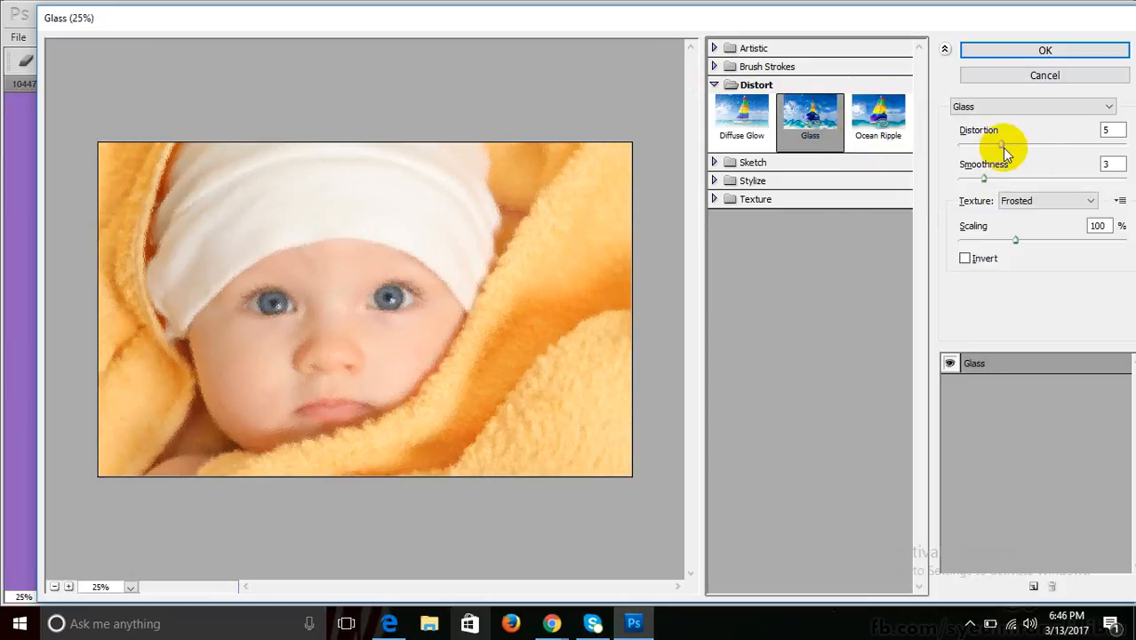
left_click_drag(1002, 145, 1044, 146)
left_click_drag(1043, 147, 1050, 147)
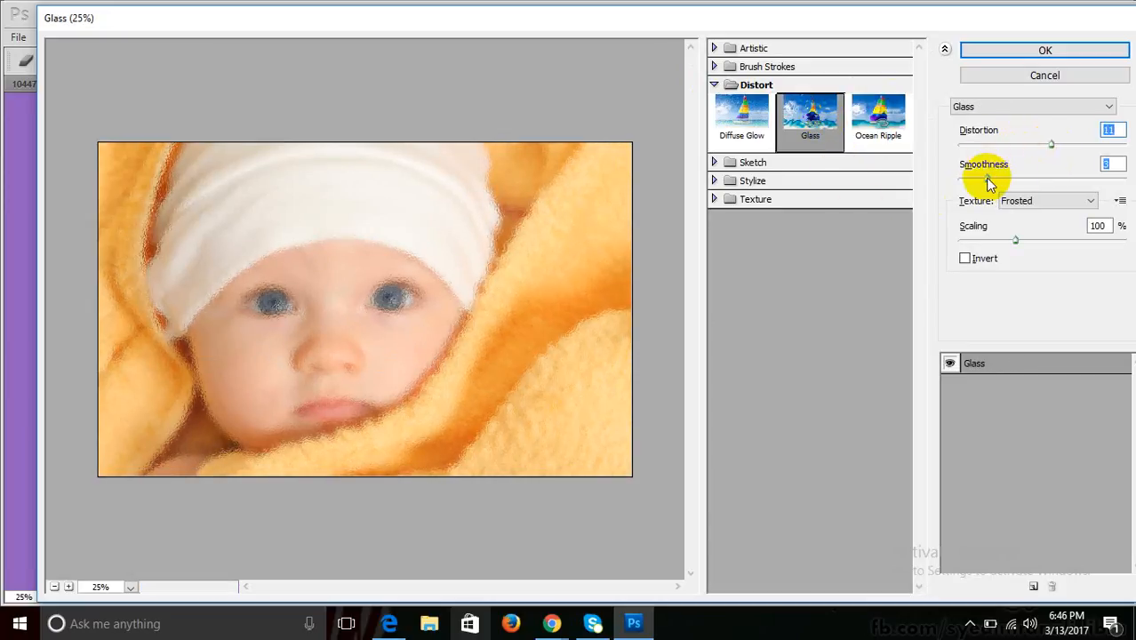
left_click_drag(978, 180, 1034, 179)
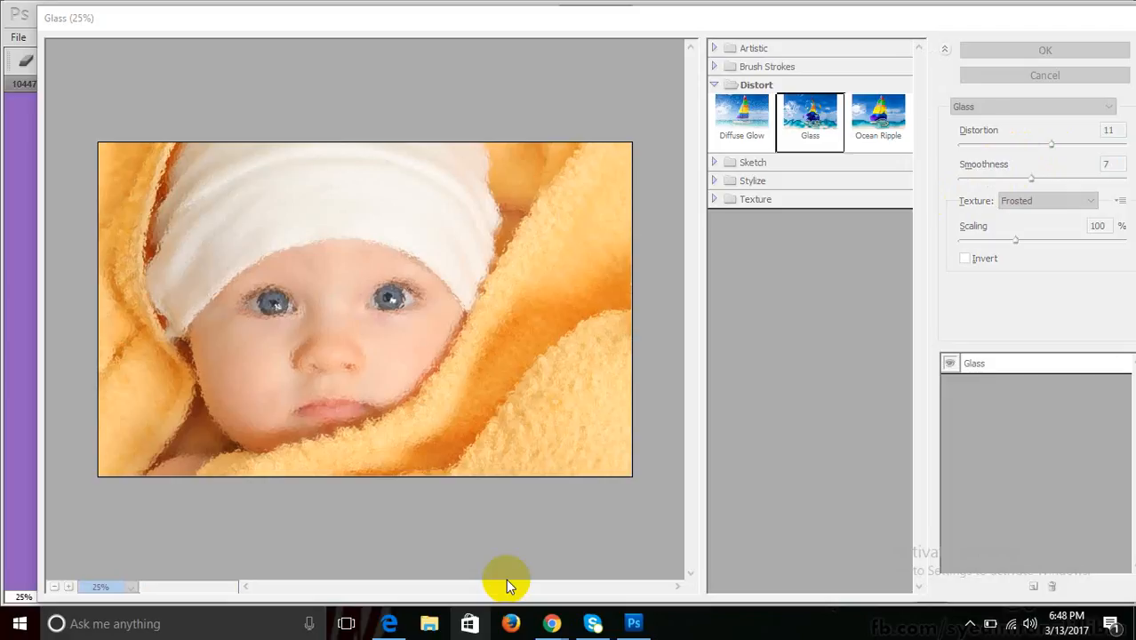
left_click(809, 120)
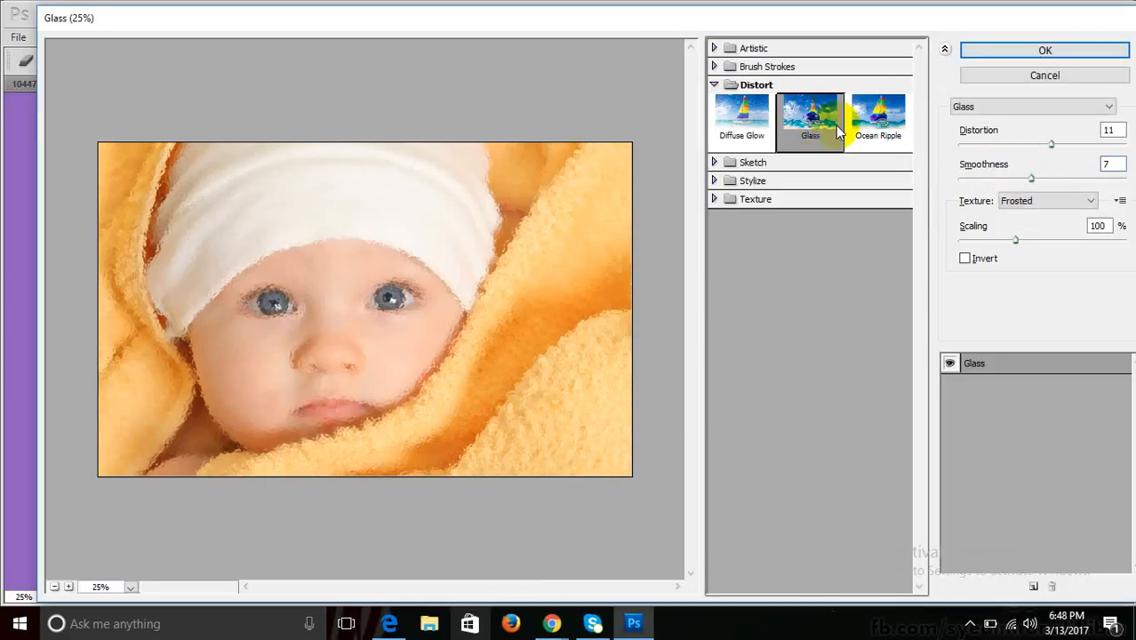
left_click_drag(1015, 239, 1118, 229)
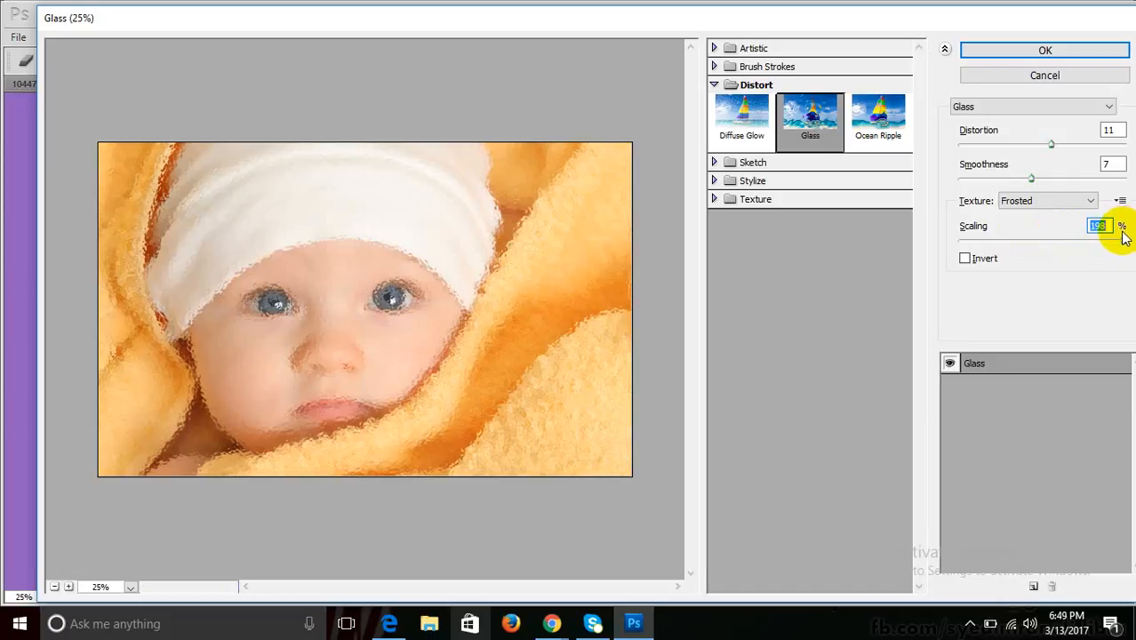
- Try the Blocks, Canvas and Frosted textures for the Glass filter, and set its texture to Tiny Lens
left_click(1034, 202)
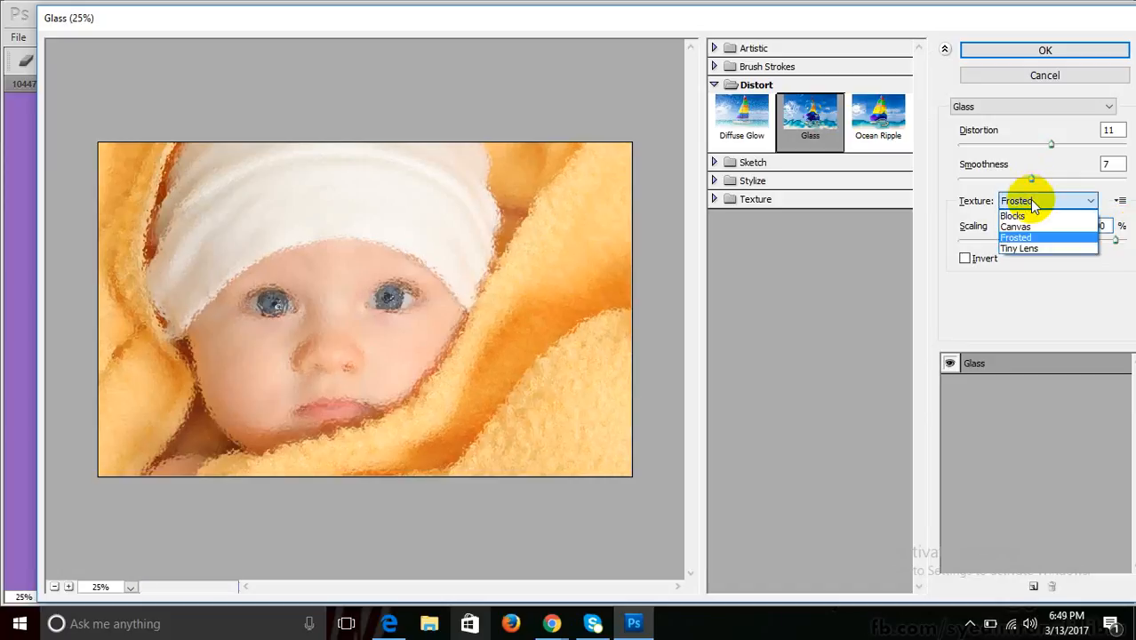
left_click(1022, 217)
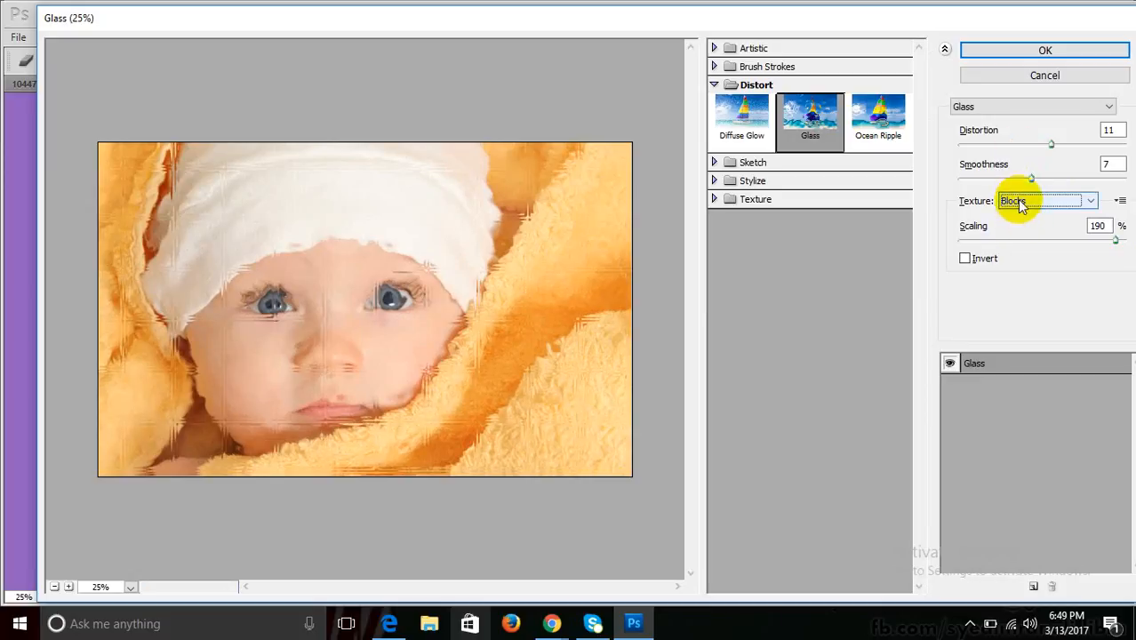
left_click(1014, 200)
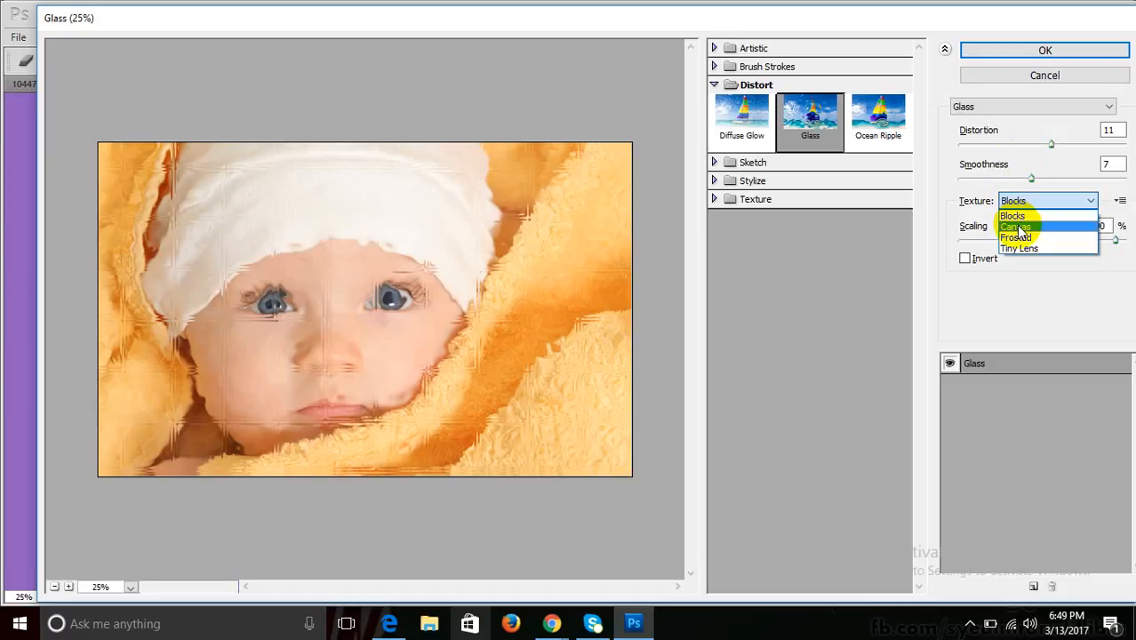
left_click(1020, 229)
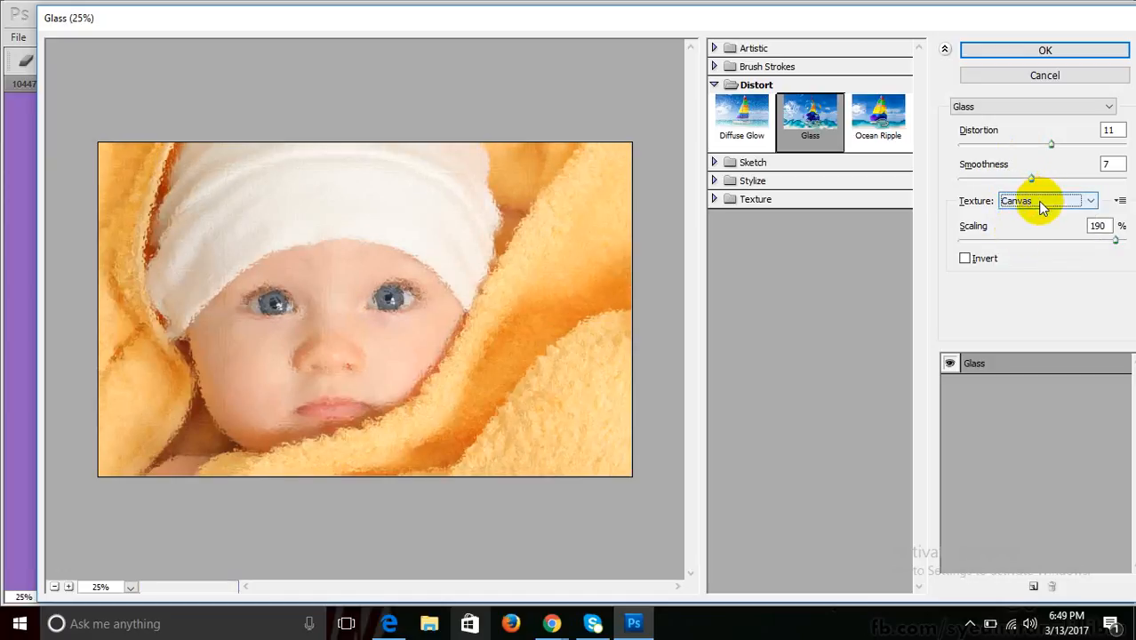
left_click(1043, 206)
left_click(1024, 242)
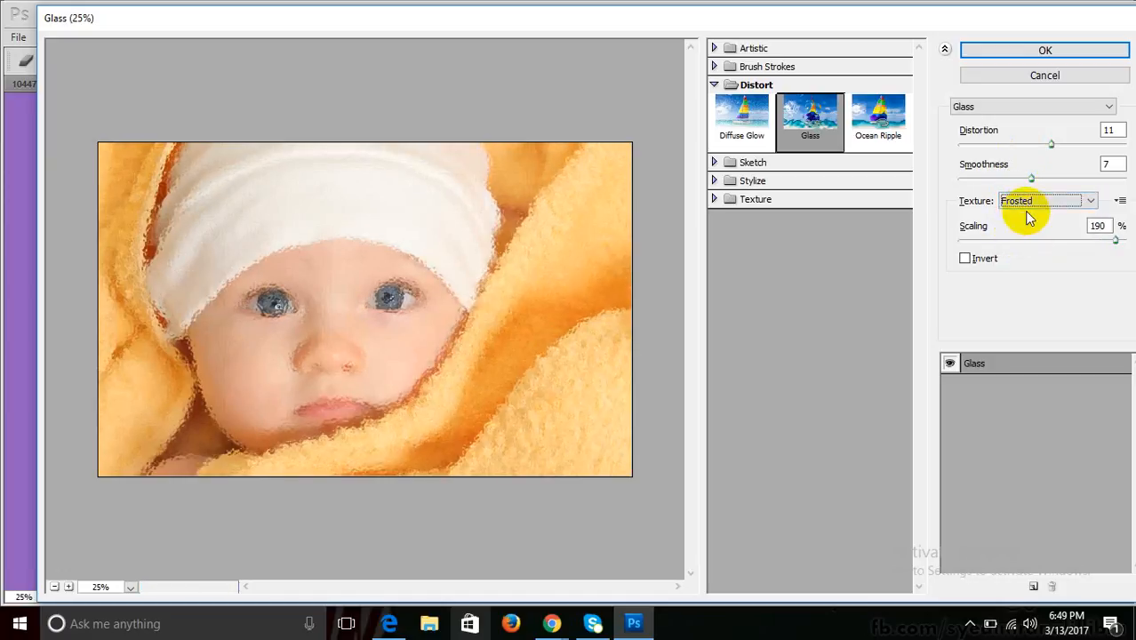
left_click(1037, 203)
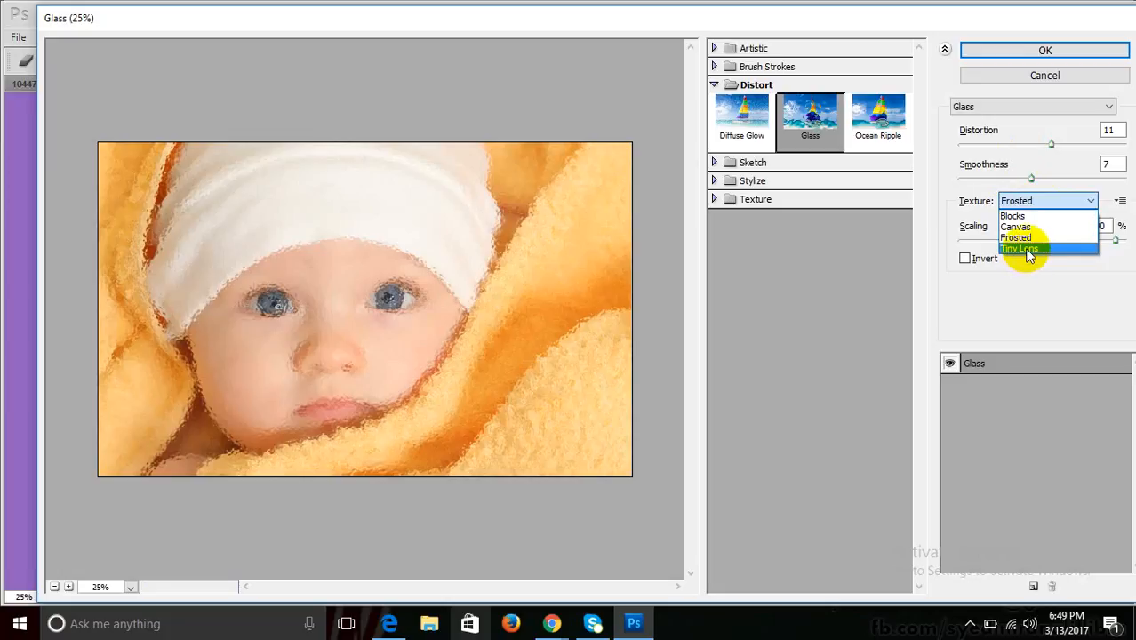
left_click(1026, 250)
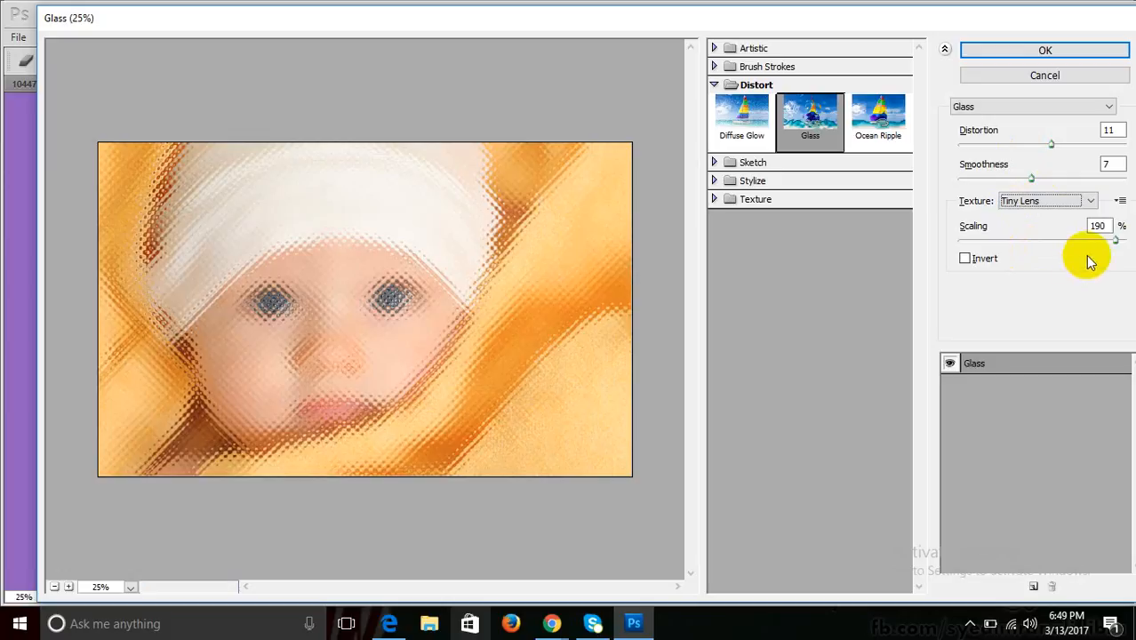
- Set the Glass filter's Smoothness to 11 with Distortion at 11, and switch to the Ocean Ripple filter
left_click(1032, 179)
left_click_drag(1063, 179, 1081, 177)
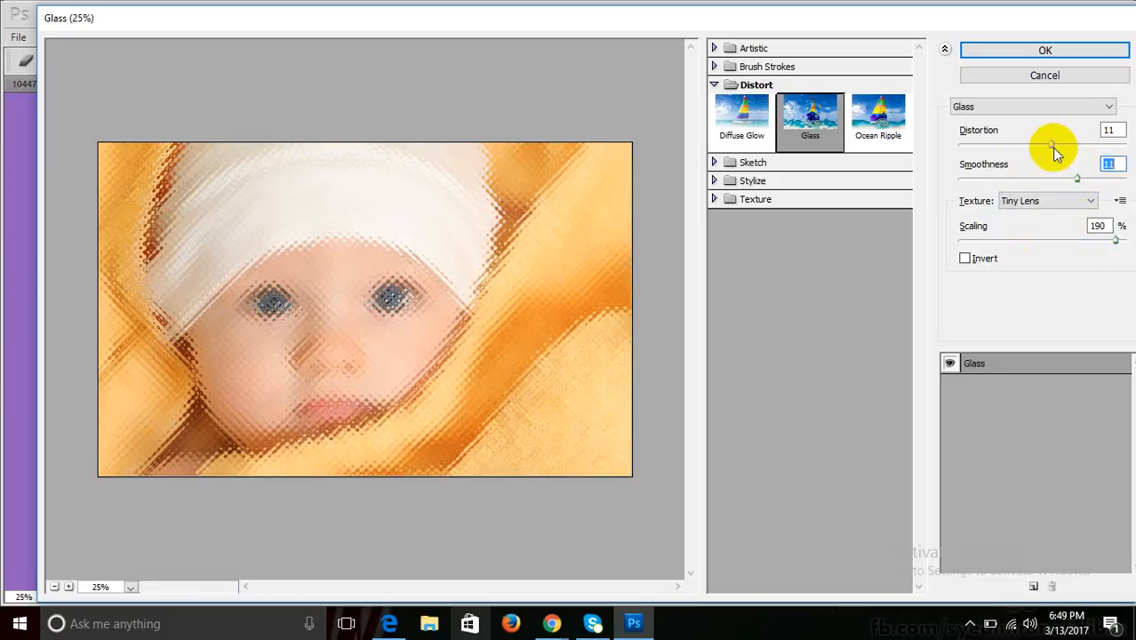
left_click(1053, 146)
mouse_move(1052, 145)
left_mouse_down()
mouse_move(988, 145)
mouse_move(1100, 148)
mouse_move(1027, 146)
mouse_move(1052, 148)
left_mouse_up()
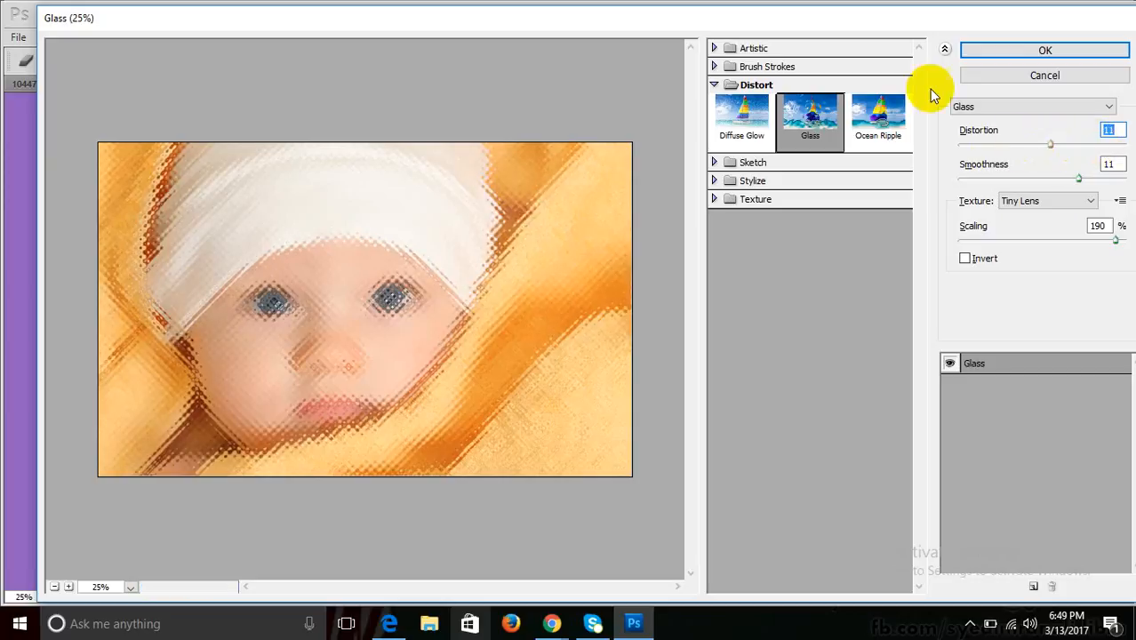
left_click(873, 116)
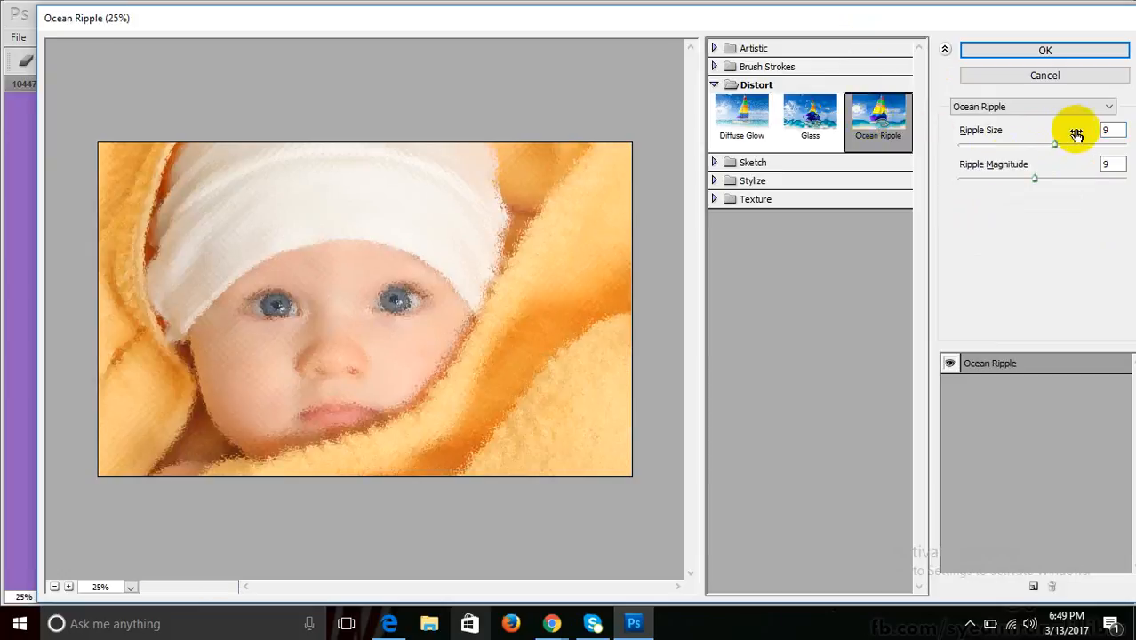
- Set the Ocean Ripple filter's Ripple Magnitude to 11 and Ripple Size to 8, and collapse the Distort category
mouse_move(1038, 179)
left_mouse_down()
mouse_move(1086, 178)
mouse_move(1006, 179)
mouse_move(1054, 182)
left_mouse_up()
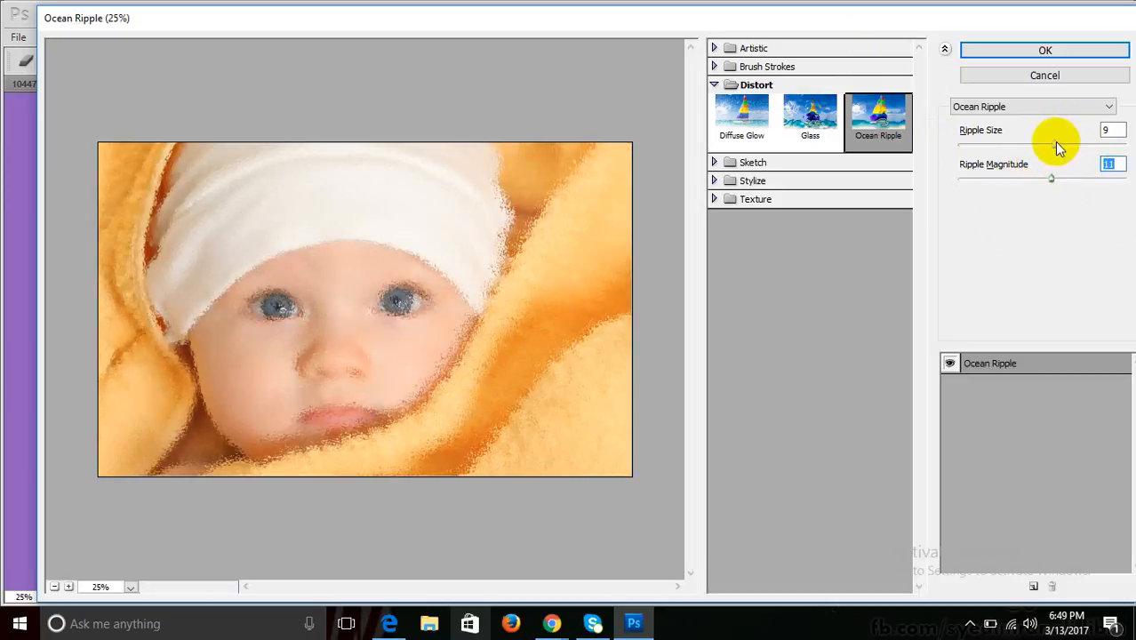
mouse_move(1054, 143)
left_mouse_down()
mouse_move(1109, 150)
mouse_move(1031, 156)
mouse_move(1051, 157)
left_mouse_up()
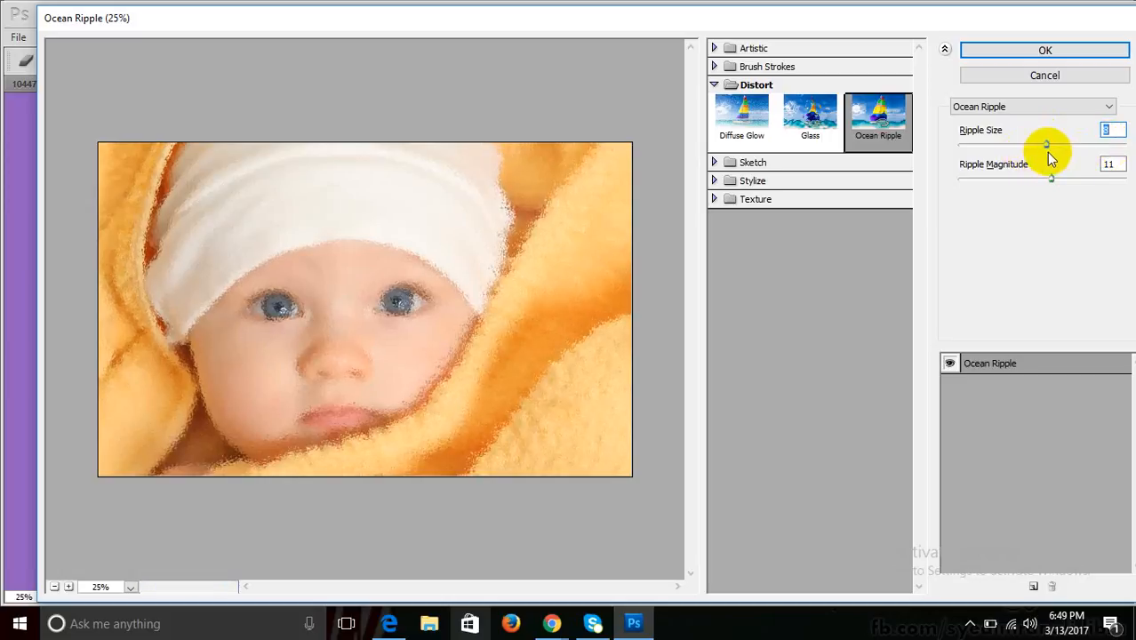
left_click(713, 85)
- Preview the Sketch filters Bas Relief, Chalk & Charcoal, Charcoal, Chrome, Conté Crayon and Graphic Pen on the baby photo
left_click(714, 103)
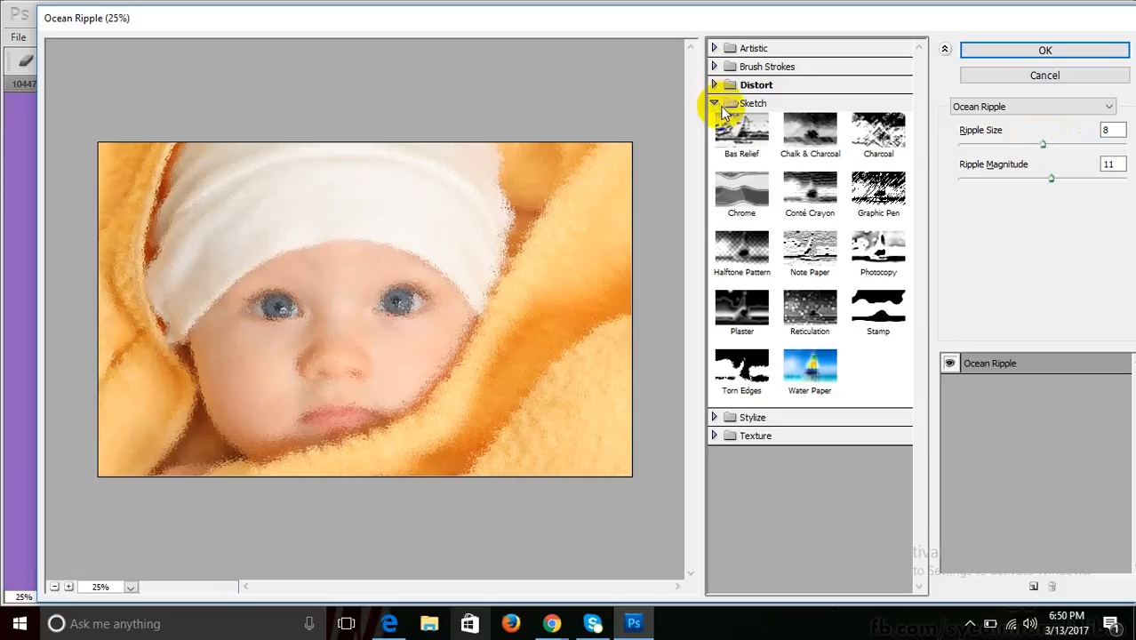
left_click(741, 131)
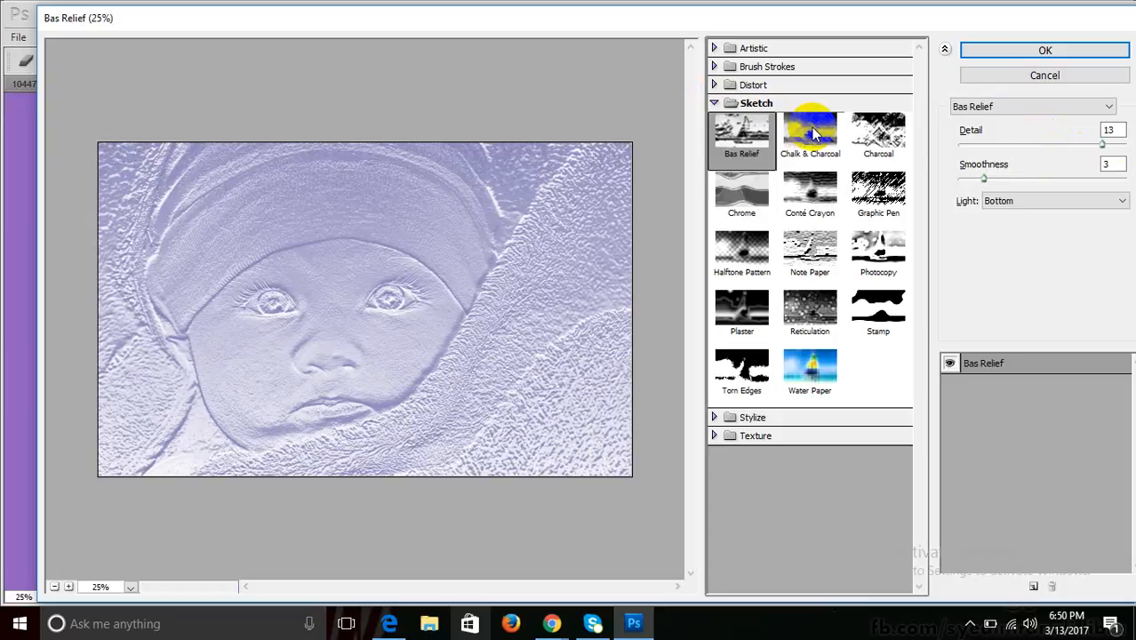
left_click(812, 129)
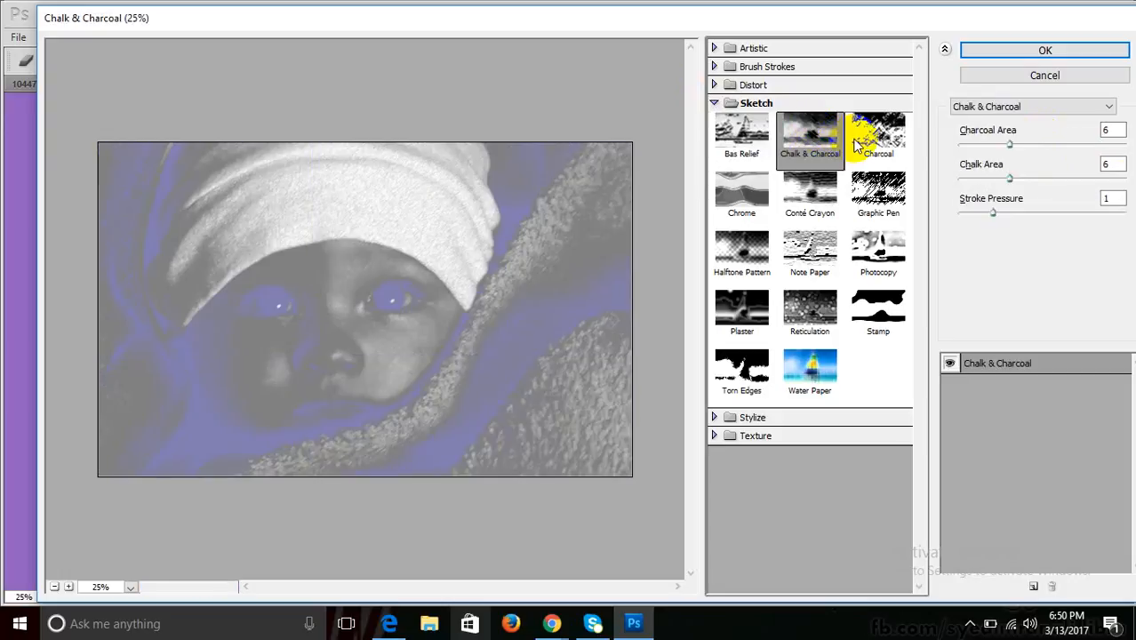
left_click(860, 141)
left_click(745, 198)
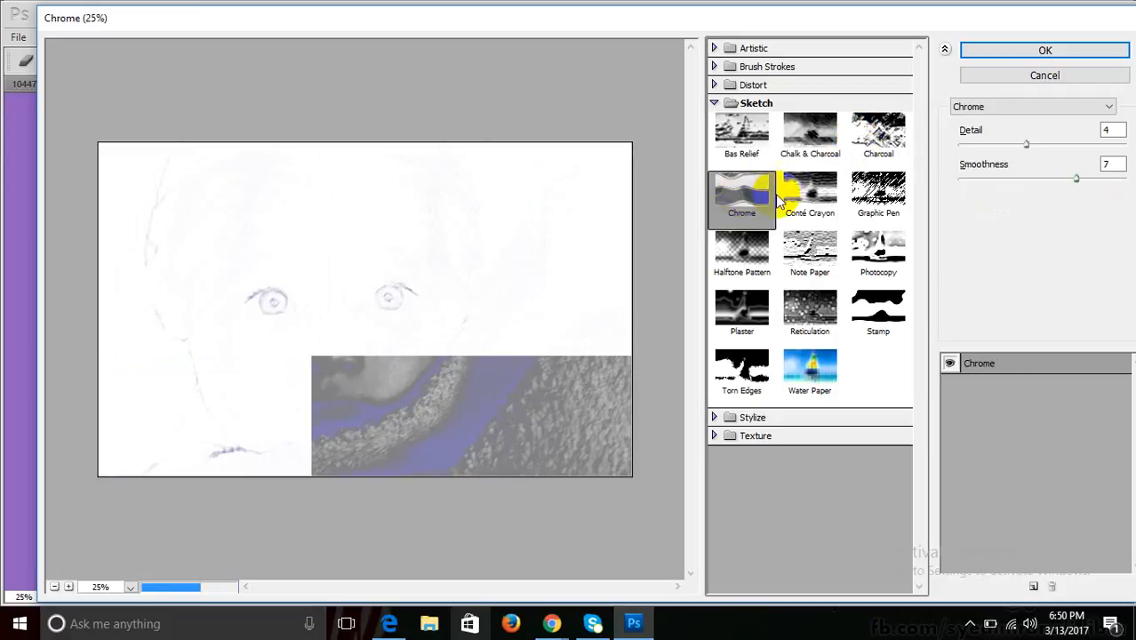
left_click(801, 195)
left_click(879, 185)
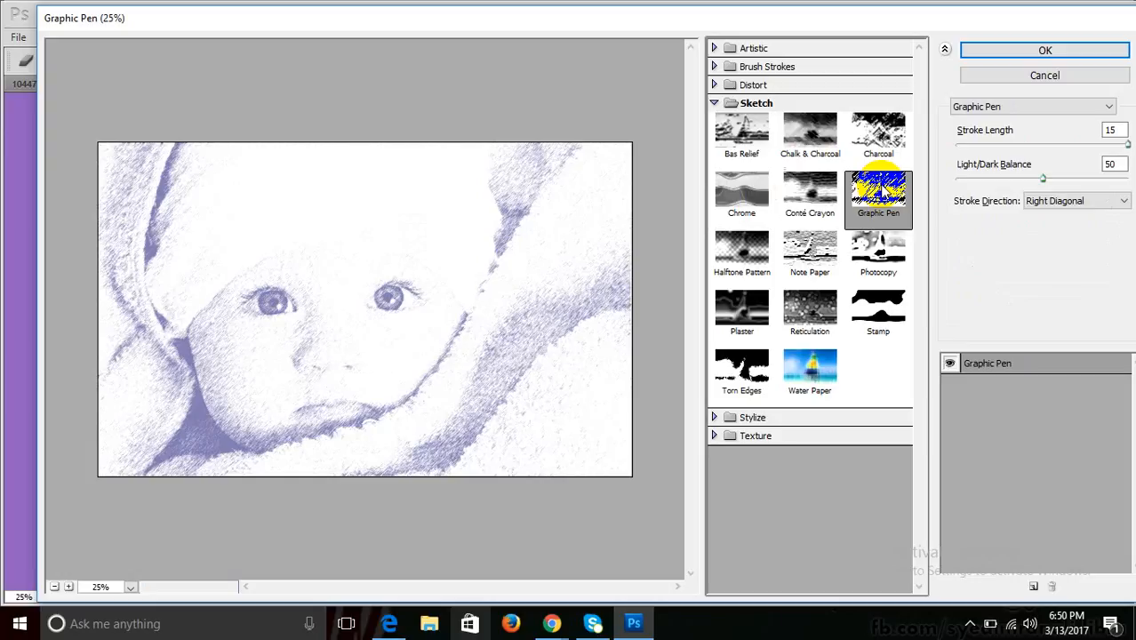
- Preview the Sketch filters Halftone Pattern, Note Paper, Photocopy, Plaster and Reticulation on the baby photo
left_click(757, 258)
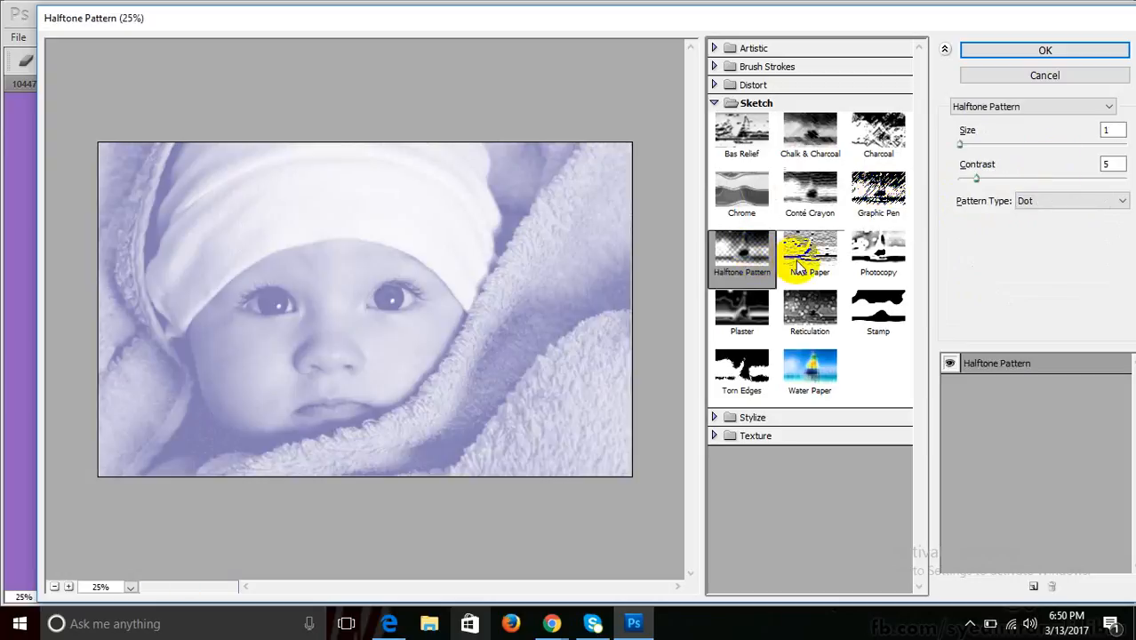
left_click(799, 267)
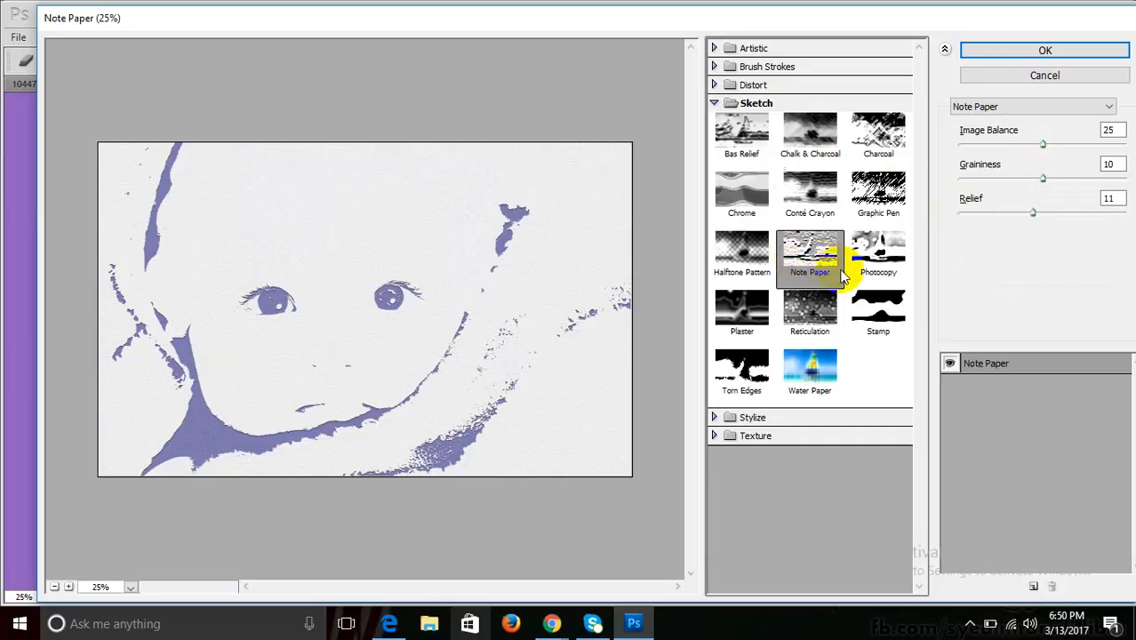
left_click(873, 267)
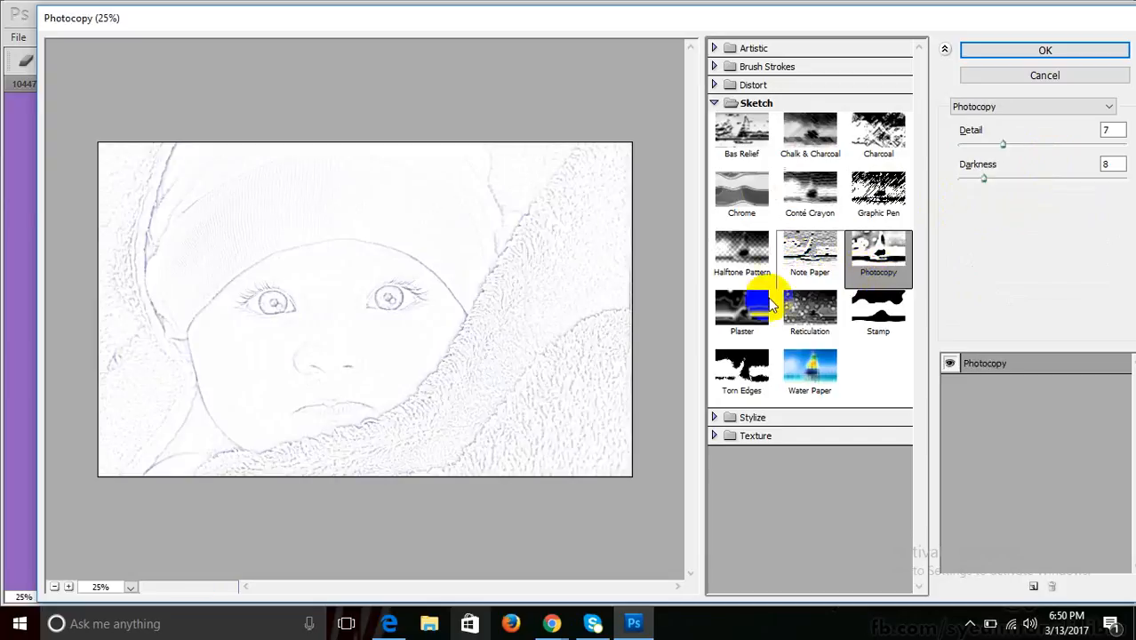
left_click(743, 306)
left_click(791, 315)
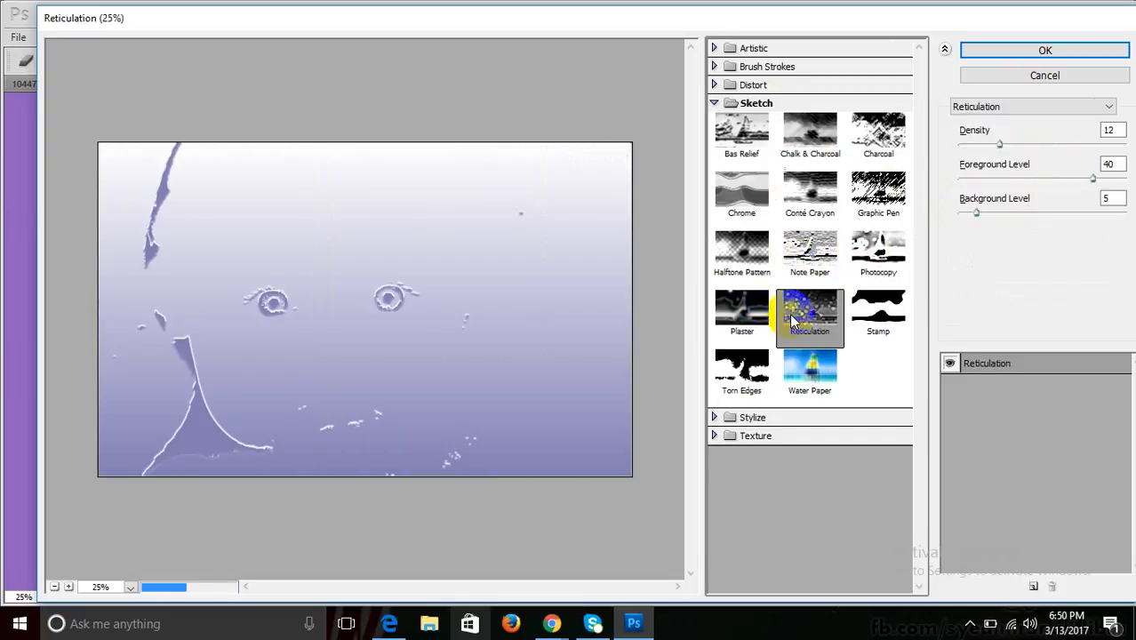
- Switch back to the Plaster filter and set Image Balance to 33 and Smoothness to 5
left_click(743, 313)
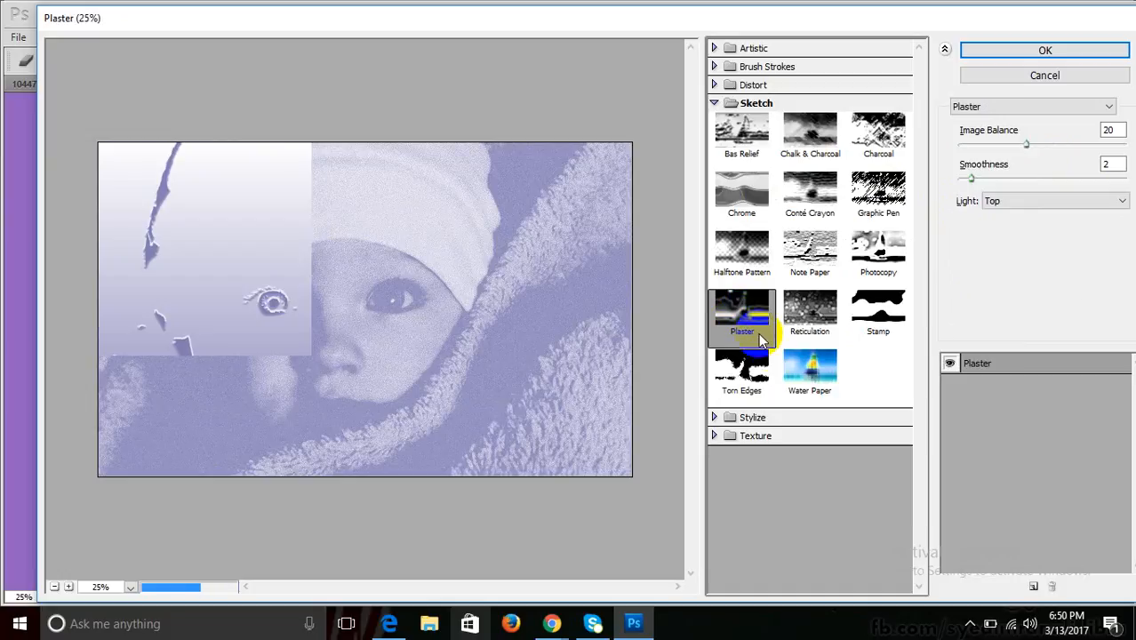
left_click_drag(1025, 145, 1127, 134)
left_click(1068, 143)
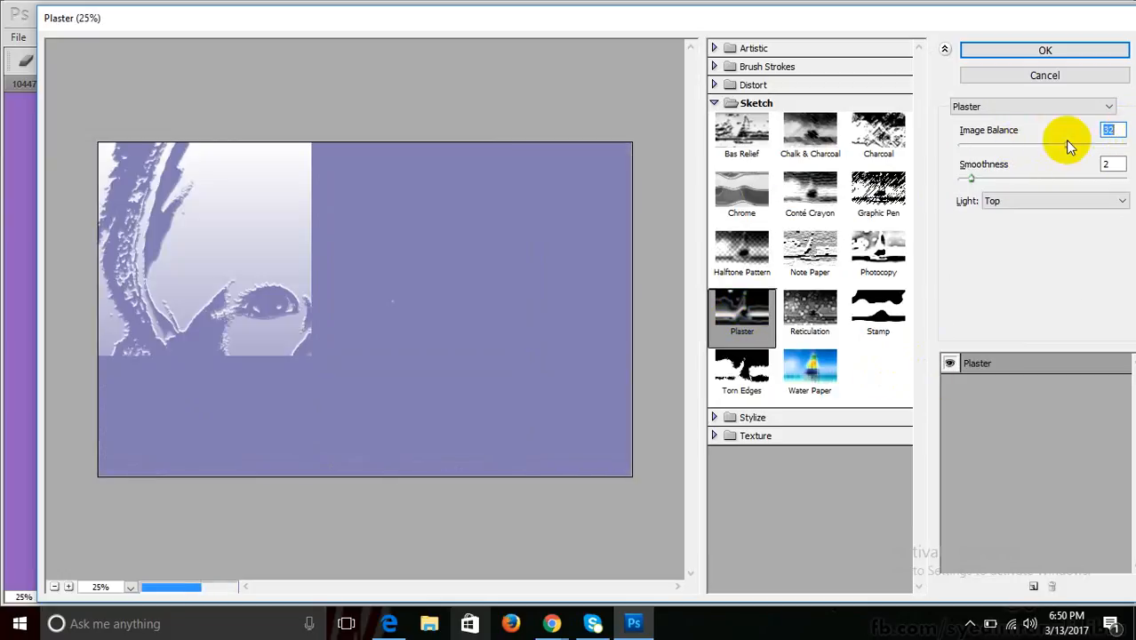
left_click_drag(974, 176, 1008, 176)
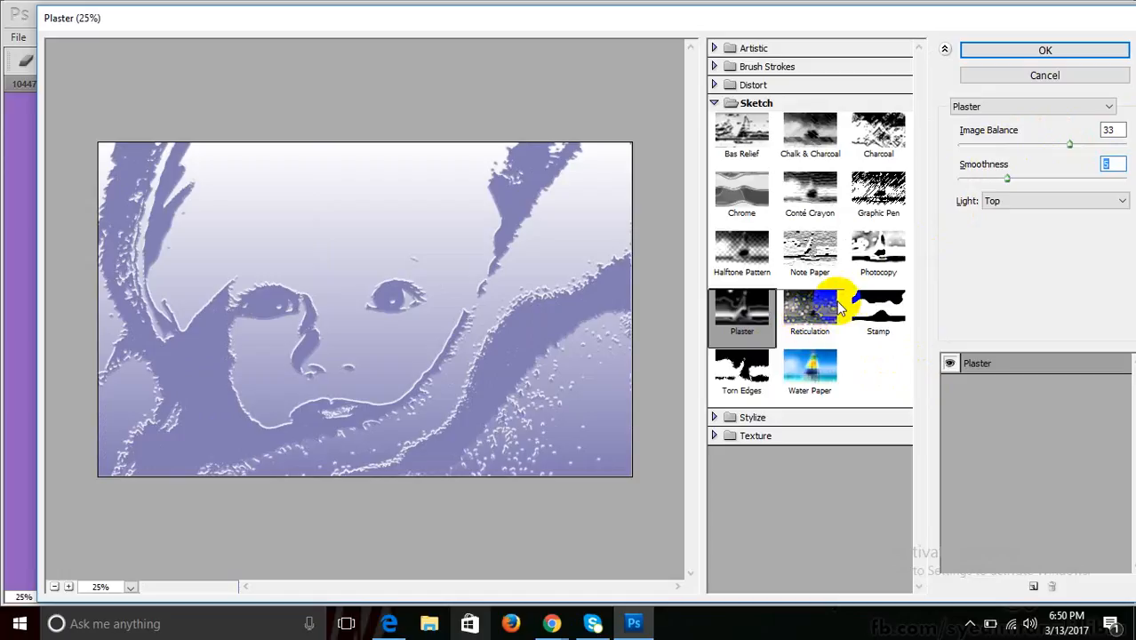
- Preview the Reticulation, Stamp and Torn Edges filters, and apply the Water Paper filter to the Background copy layer
left_click(809, 316)
left_click(871, 320)
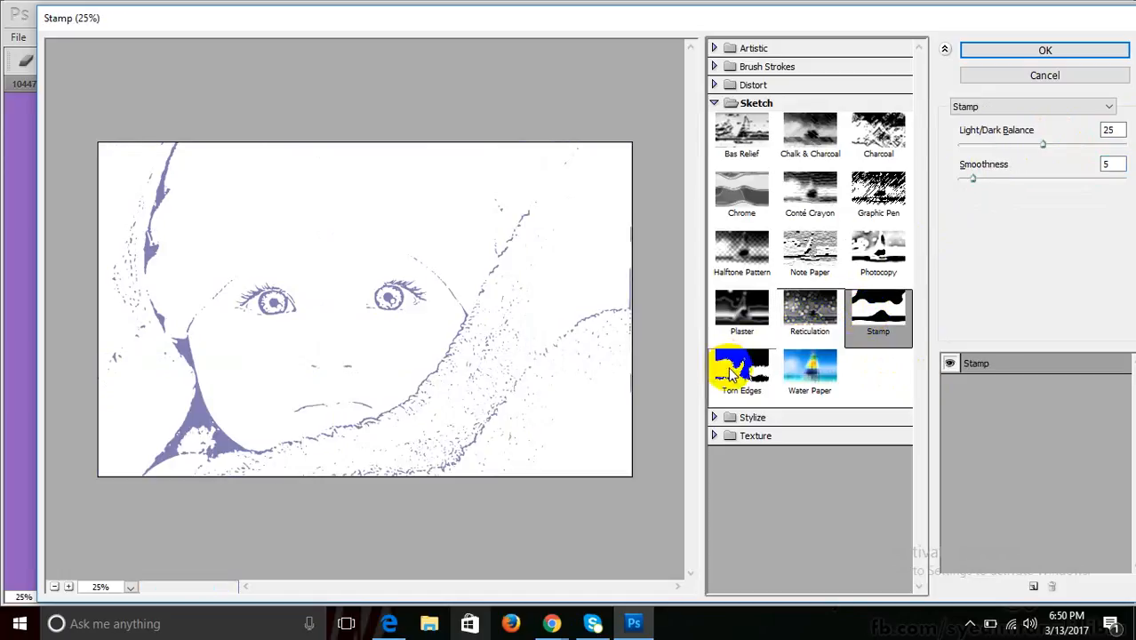
left_click(731, 373)
left_click(785, 375)
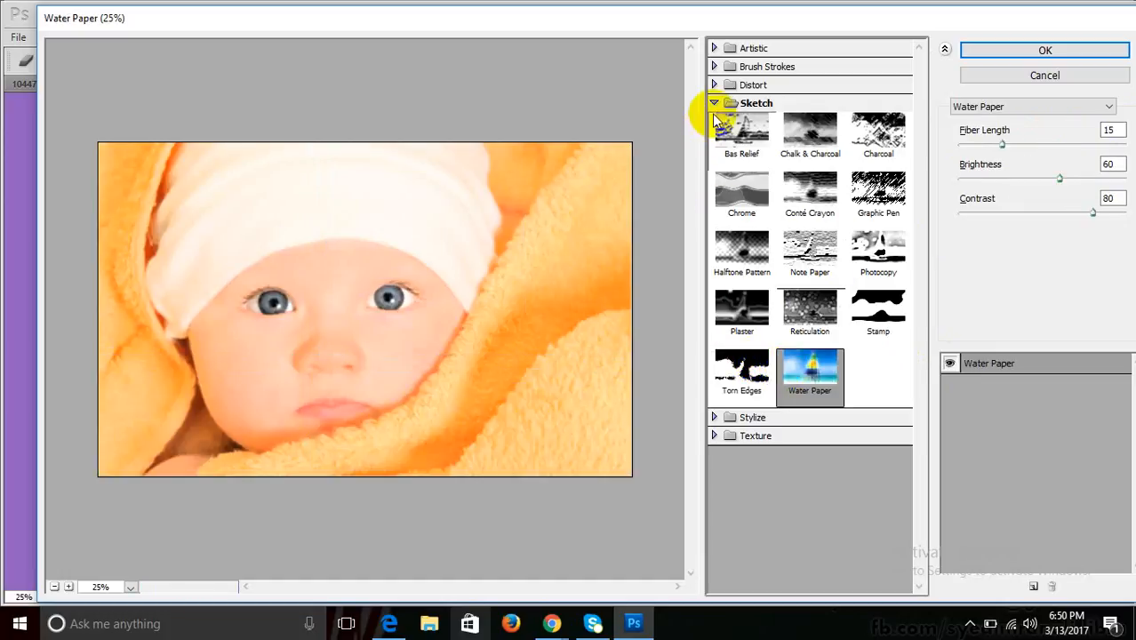
left_click(1002, 48)
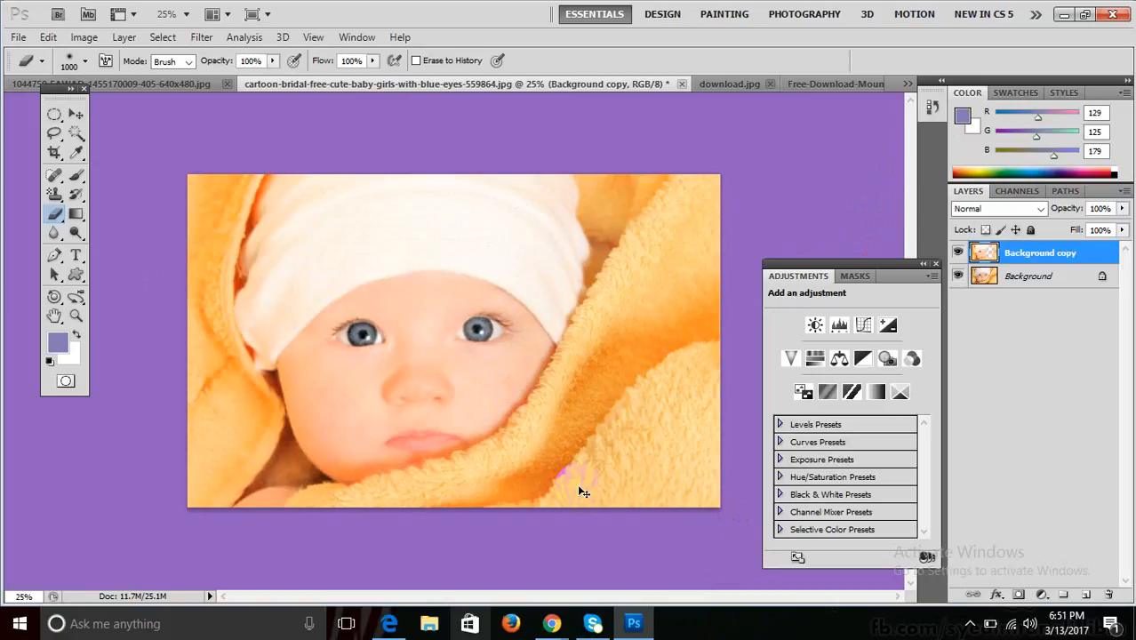
- Undo the latest edits on the Background copy layer, including the Water Paper filter
key("ctrl+alt+z")
key("ctrl+alt+z")
key("ctrl+alt+z")
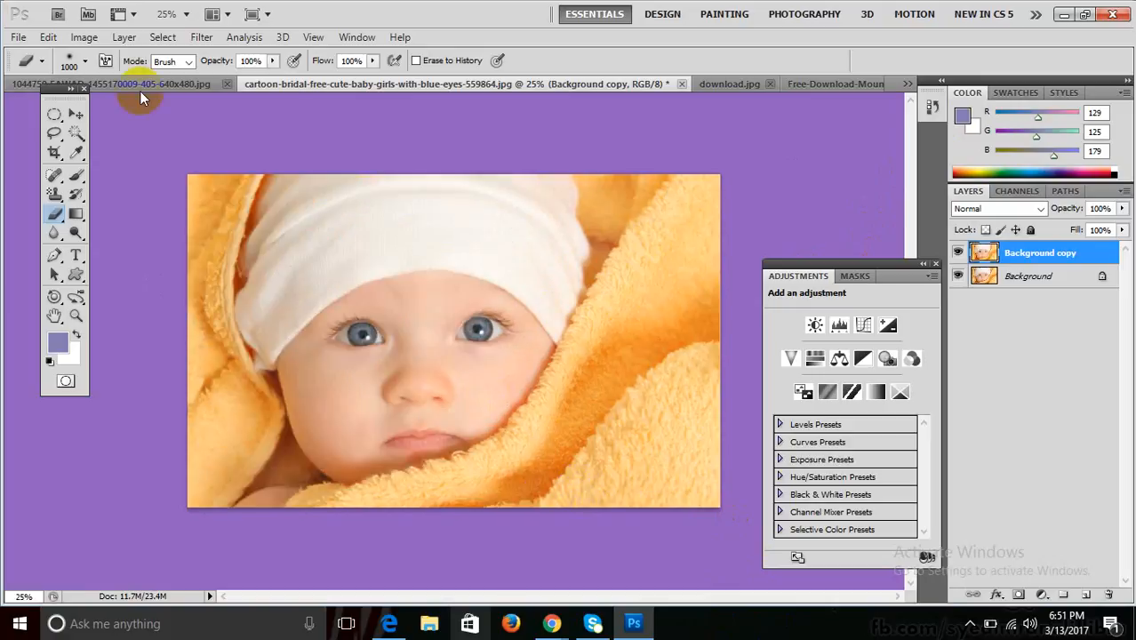
- Open the Artistic filter Rough Pastels for the Background copy layer, with the preview at 33.3%
left_click(201, 37)
mouse_move(286, 175)
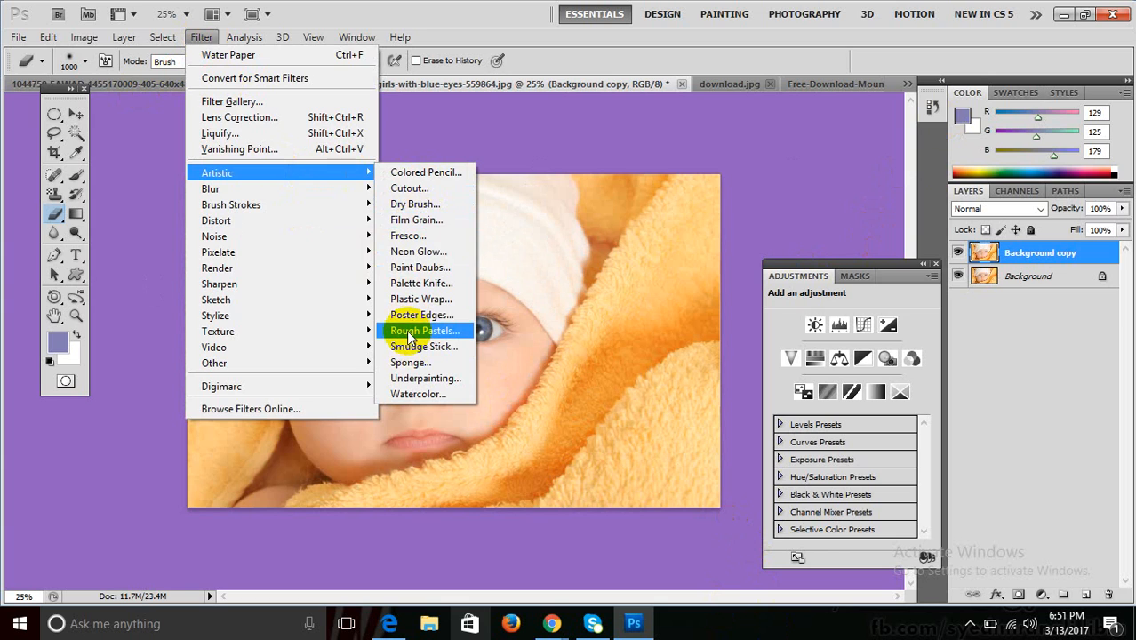
left_click(408, 332)
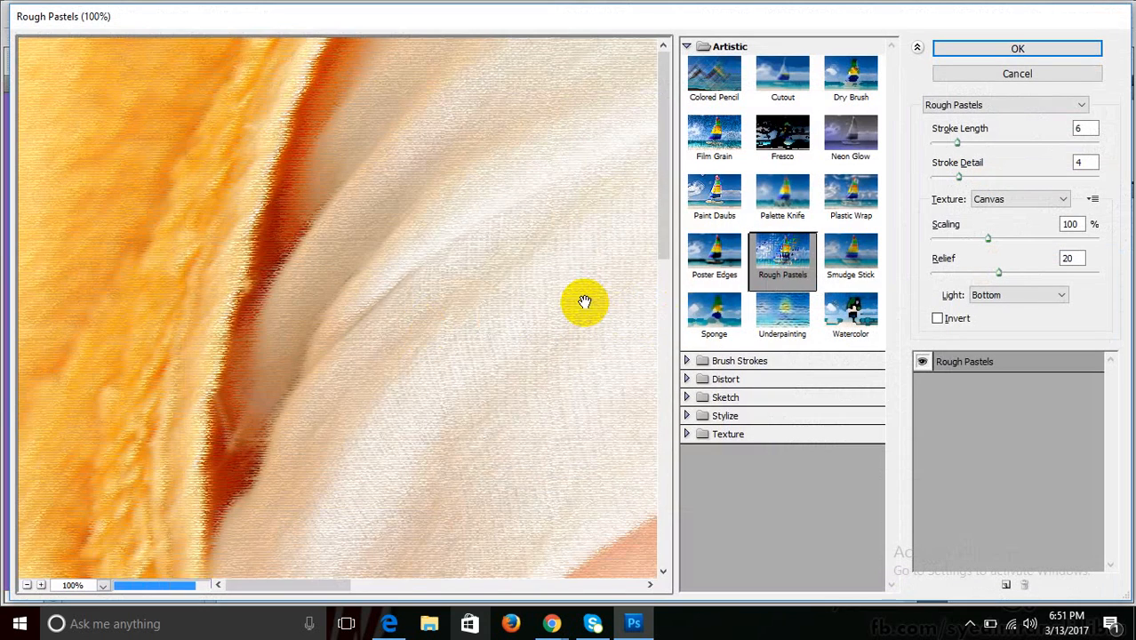
left_click(583, 302, "alt")
left_click(584, 303, "alt")
left_click(584, 303, "alt")
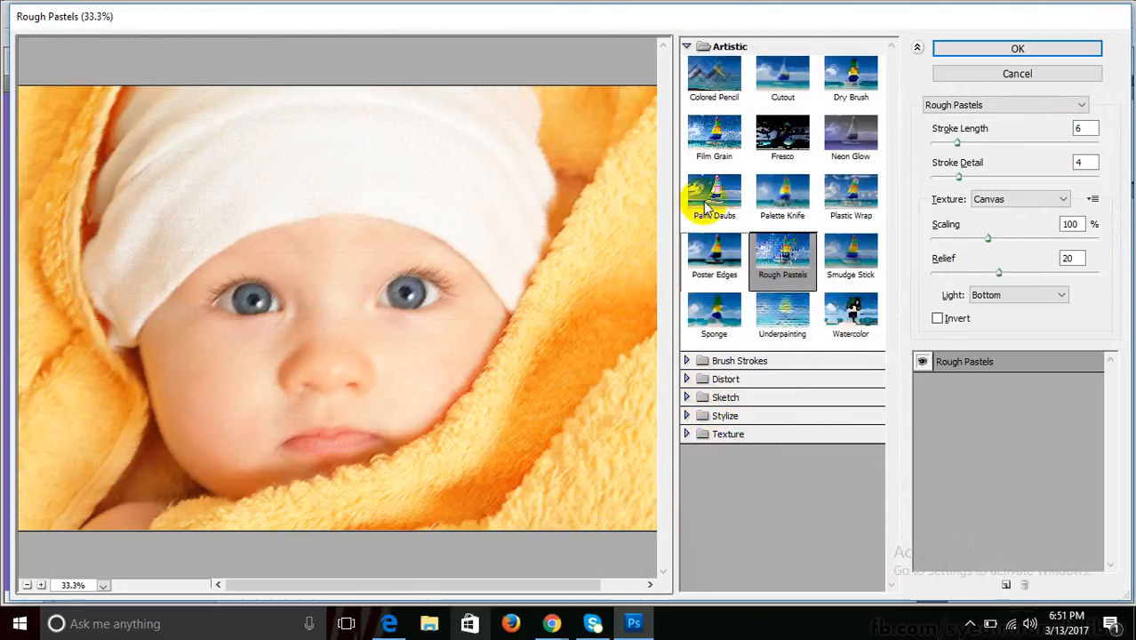
- Collapse the Artistic, Distort and Sketch categories and choose the Glowing Edges filter from the Stylize category
left_click(686, 46)
left_click(686, 101)
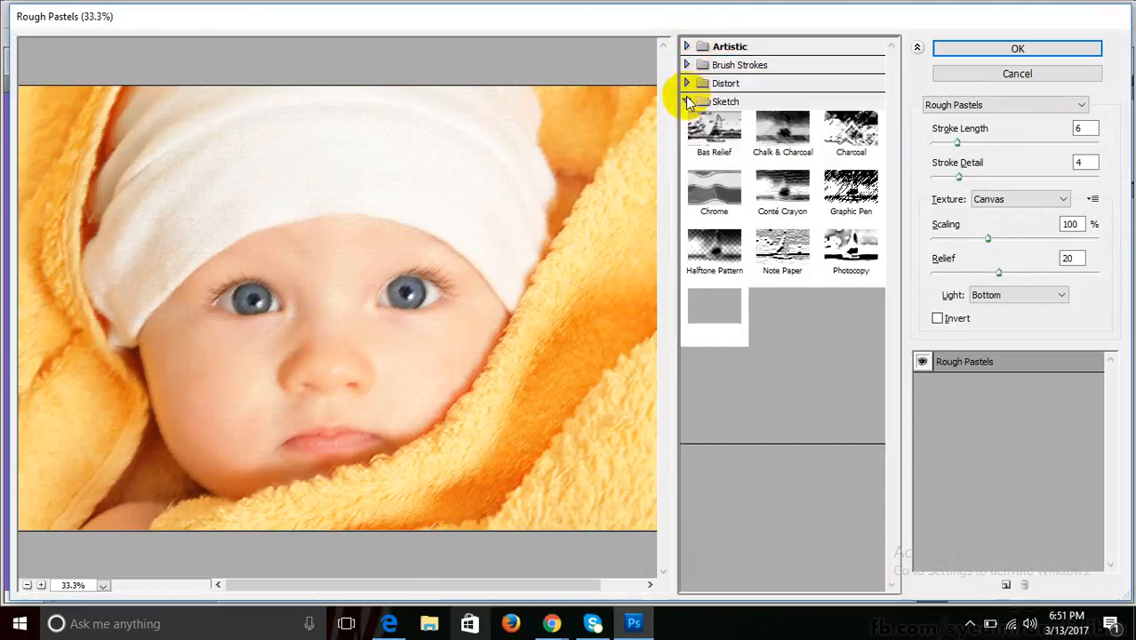
left_click(686, 101)
left_click(686, 101)
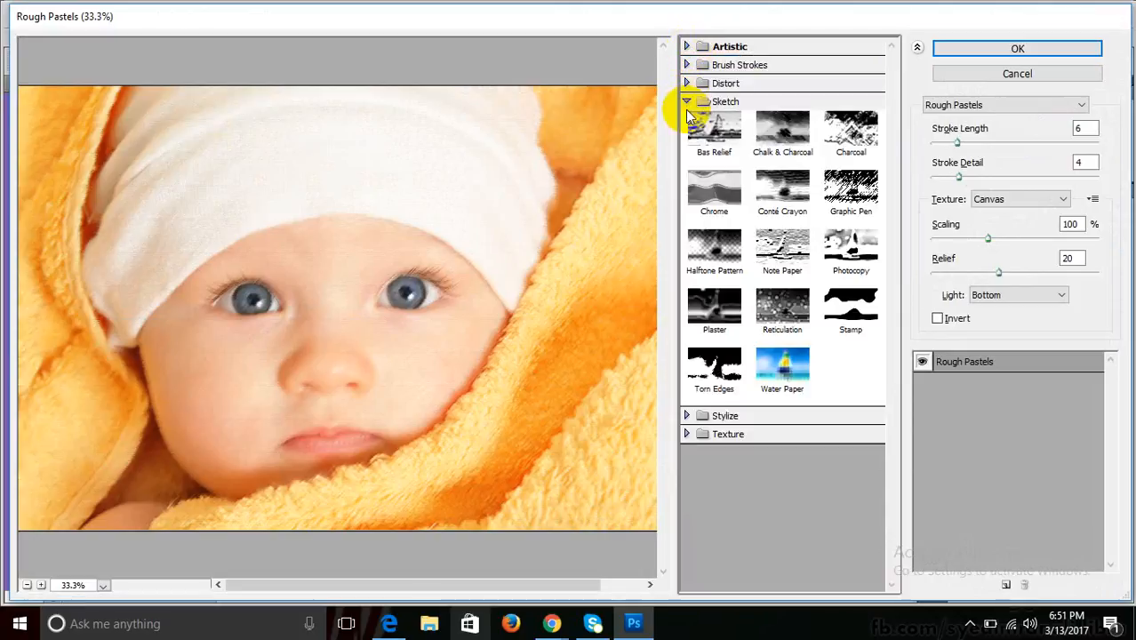
left_click(686, 82)
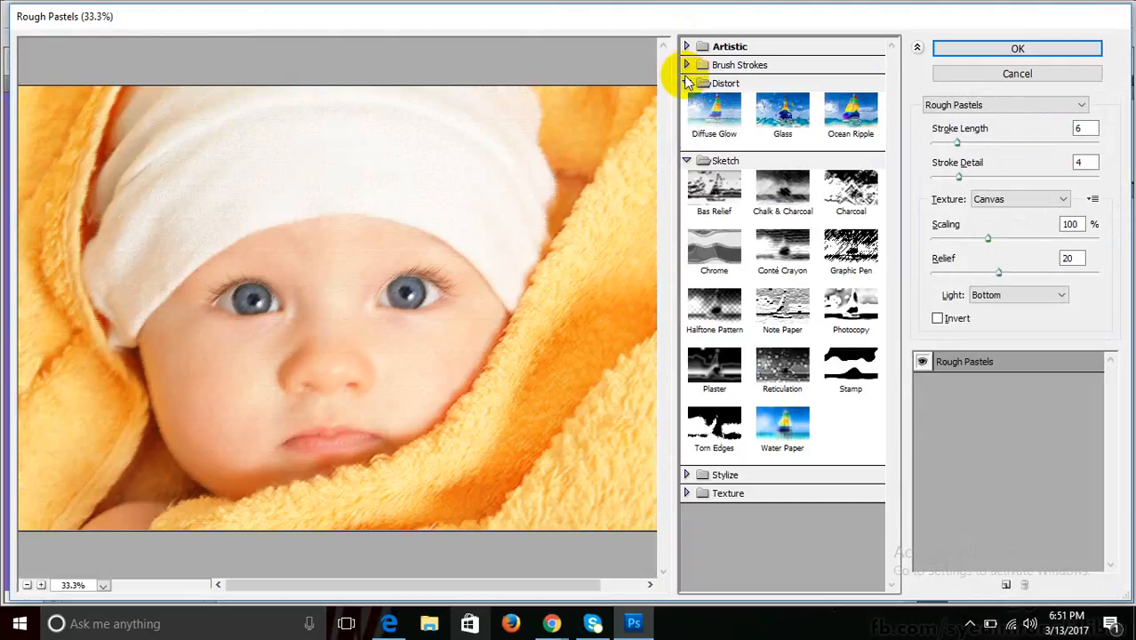
left_click(686, 83)
left_click(686, 101)
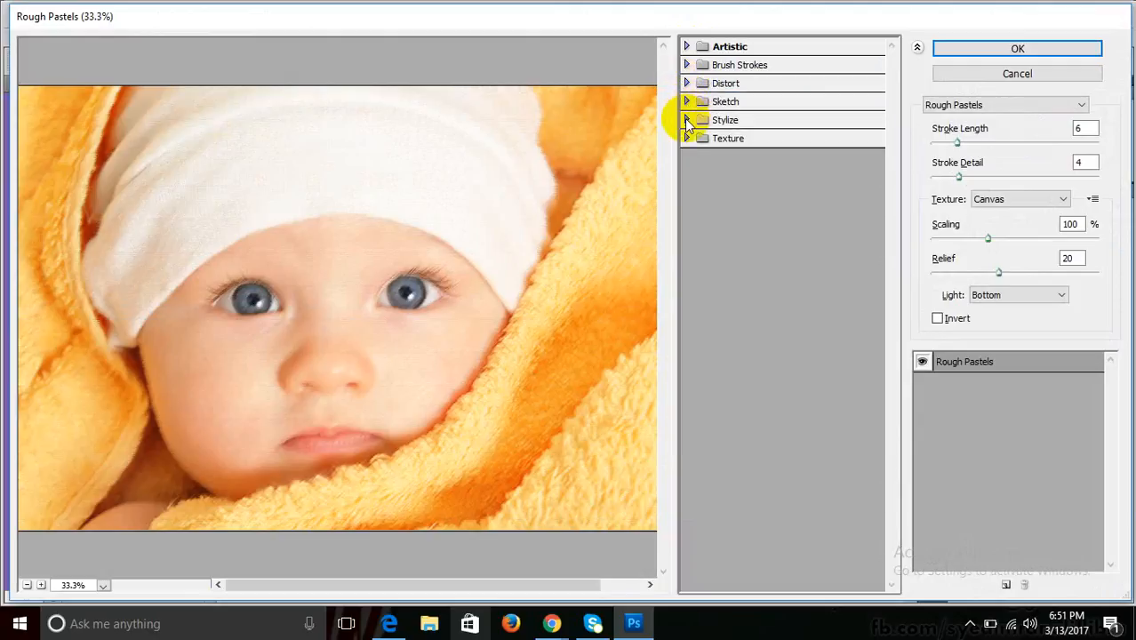
left_click(684, 118)
left_click(704, 144)
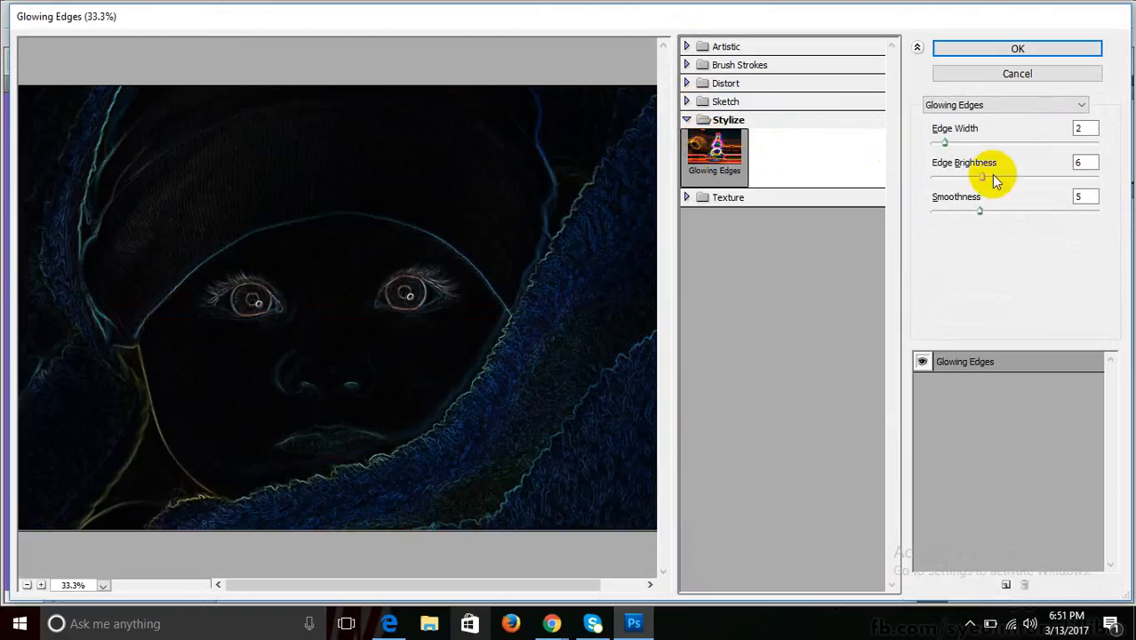
- Set the Glowing Edges filter's Edge Brightness to 10 and try Edge Width values of 8, 5 and 2
left_click_drag(983, 176, 1016, 177)
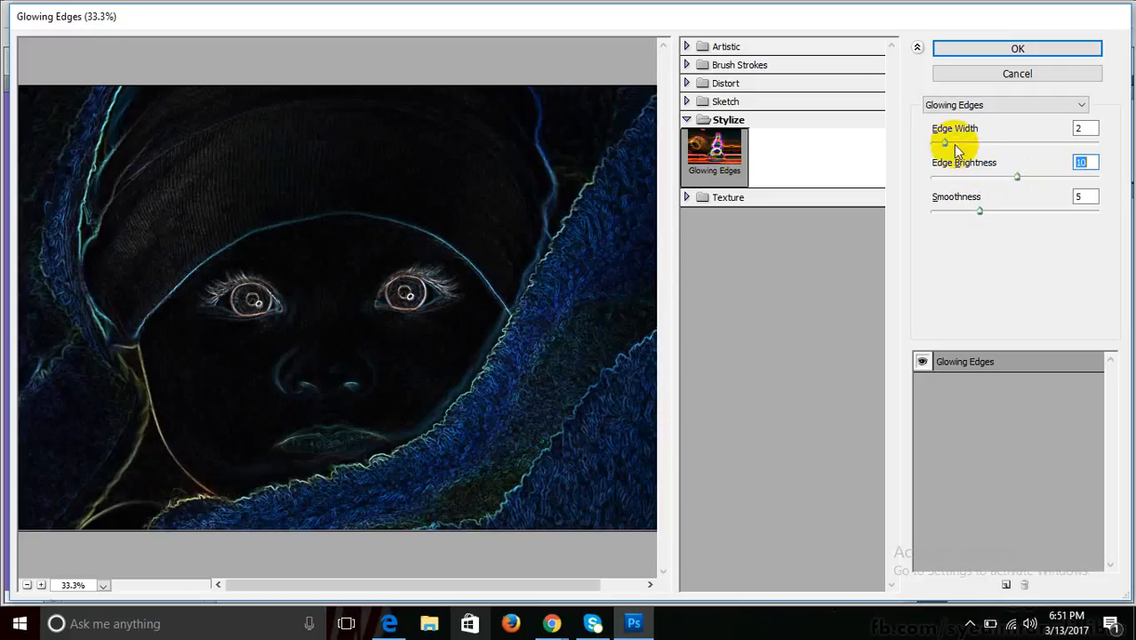
left_click_drag(945, 143, 1031, 146)
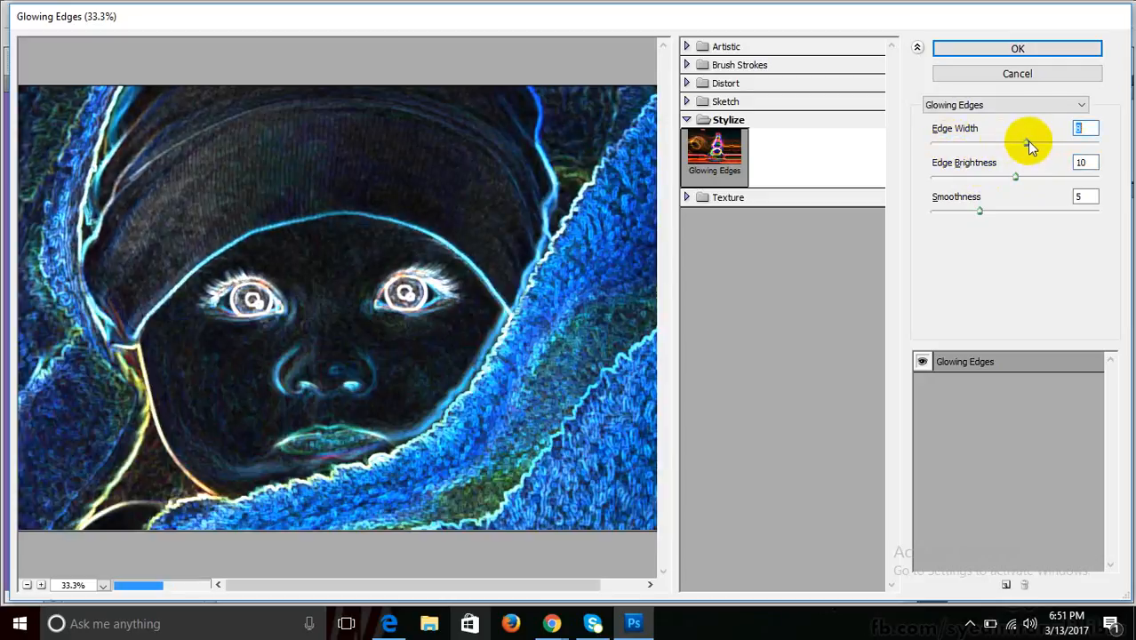
left_click_drag(1031, 146, 991, 148)
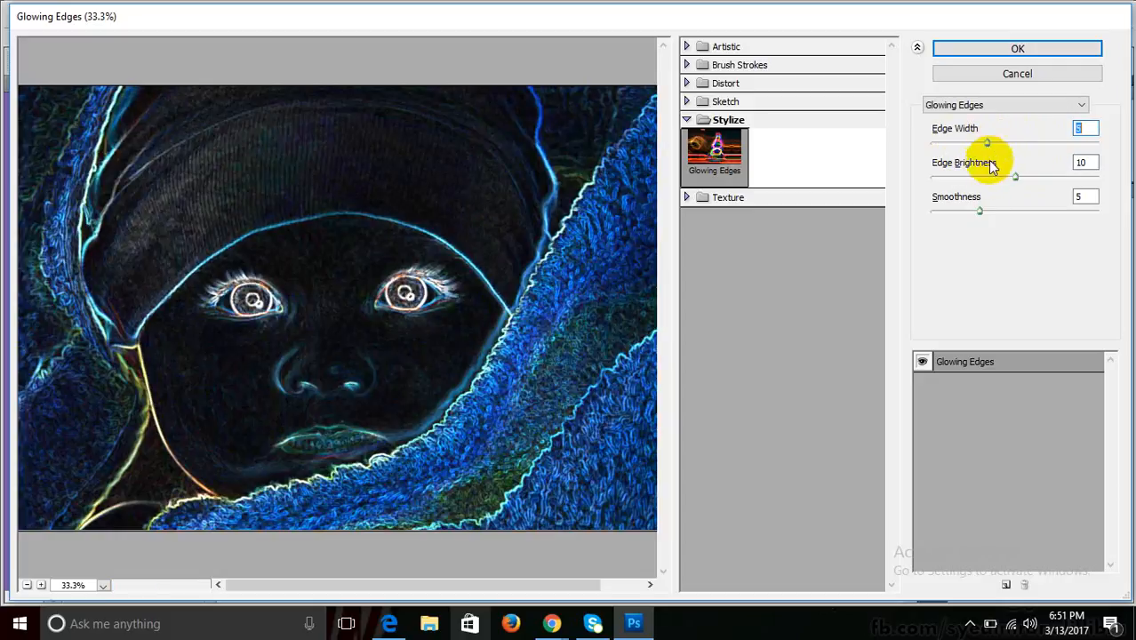
key("Down")
key("Down")
key("Down")
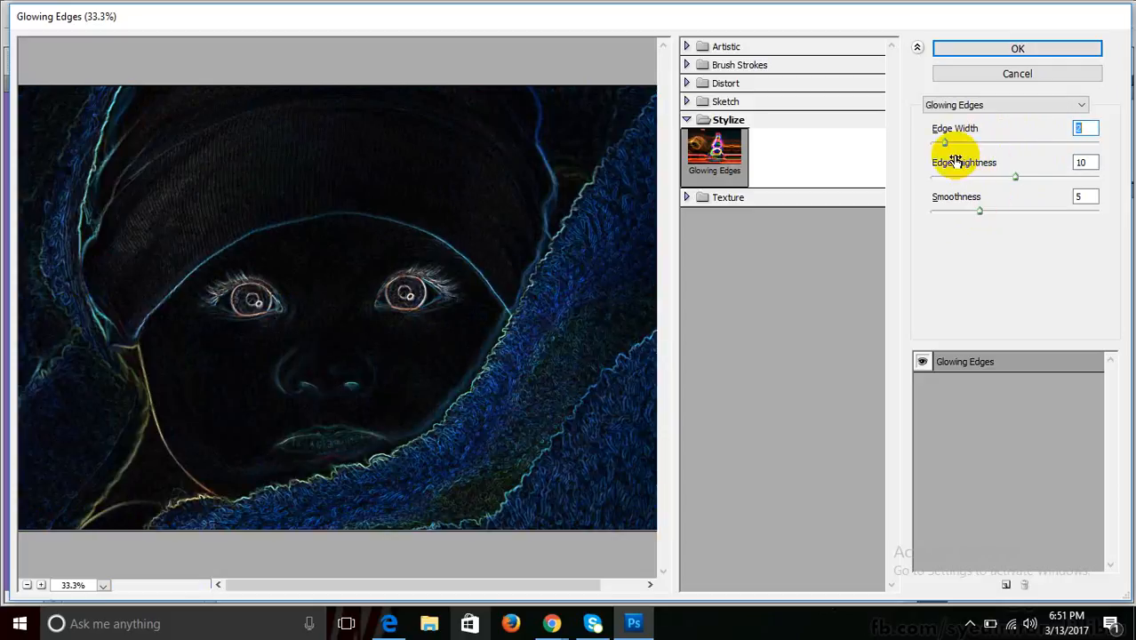
- Set the Edge Width to 8 and Smoothness to 8, and apply the Glowing Edges filter to the layer
left_click_drag(952, 145, 1019, 145)
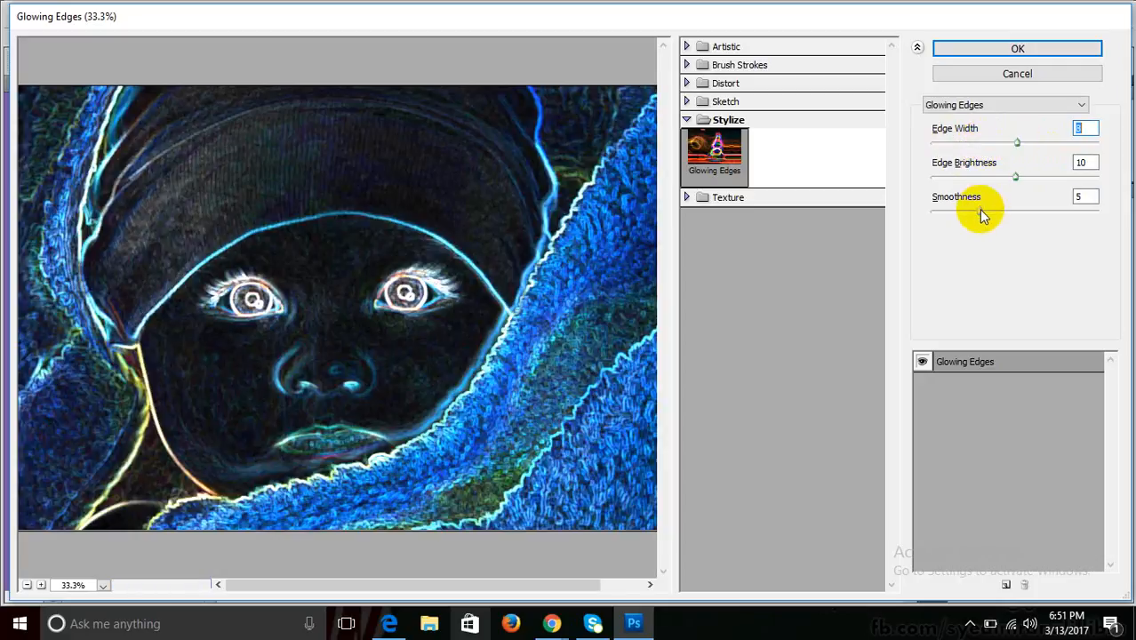
left_click_drag(981, 210, 1012, 212)
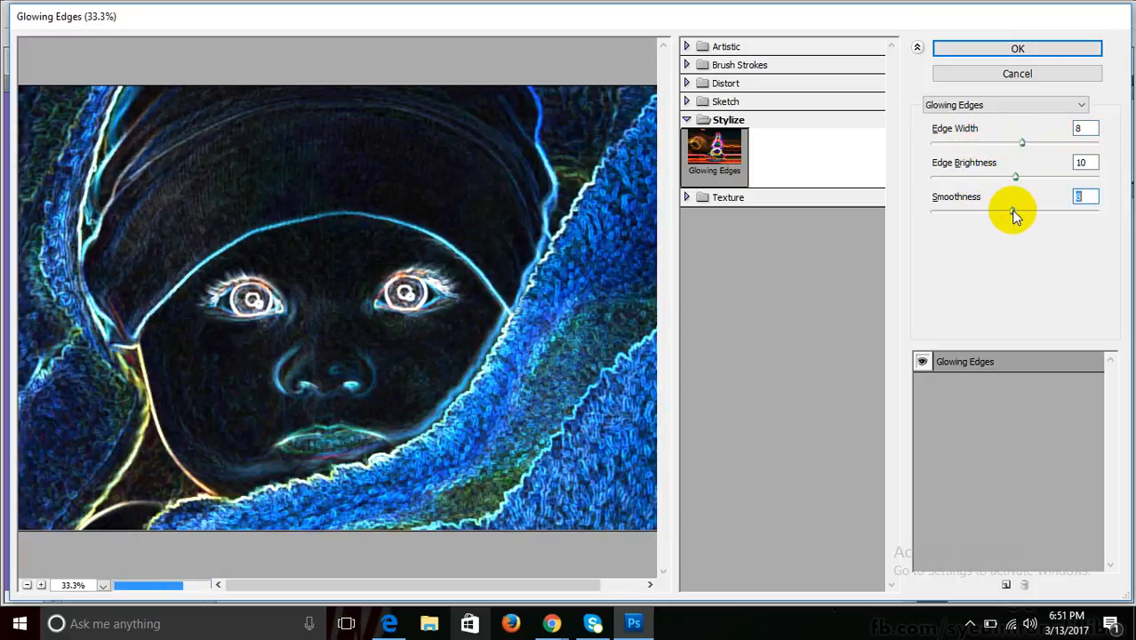
left_click(992, 53)
- Try erasing the Glowing Edges effect with a diagonal stroke from the cap across the baby's face, and undo each attempt
mouse_move(507, 259)
left_mouse_down()
mouse_move(417, 320)
mouse_move(347, 480)
left_mouse_up()
key("ctrl+z")
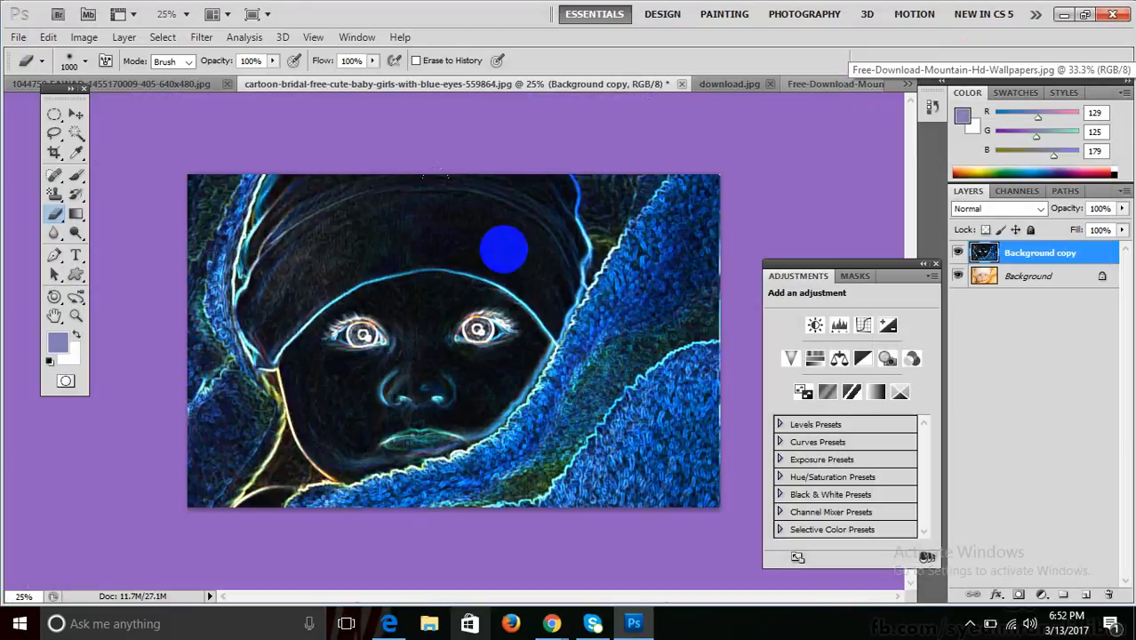
mouse_move(502, 247)
left_mouse_down()
mouse_move(464, 330)
mouse_move(346, 436)
left_mouse_up()
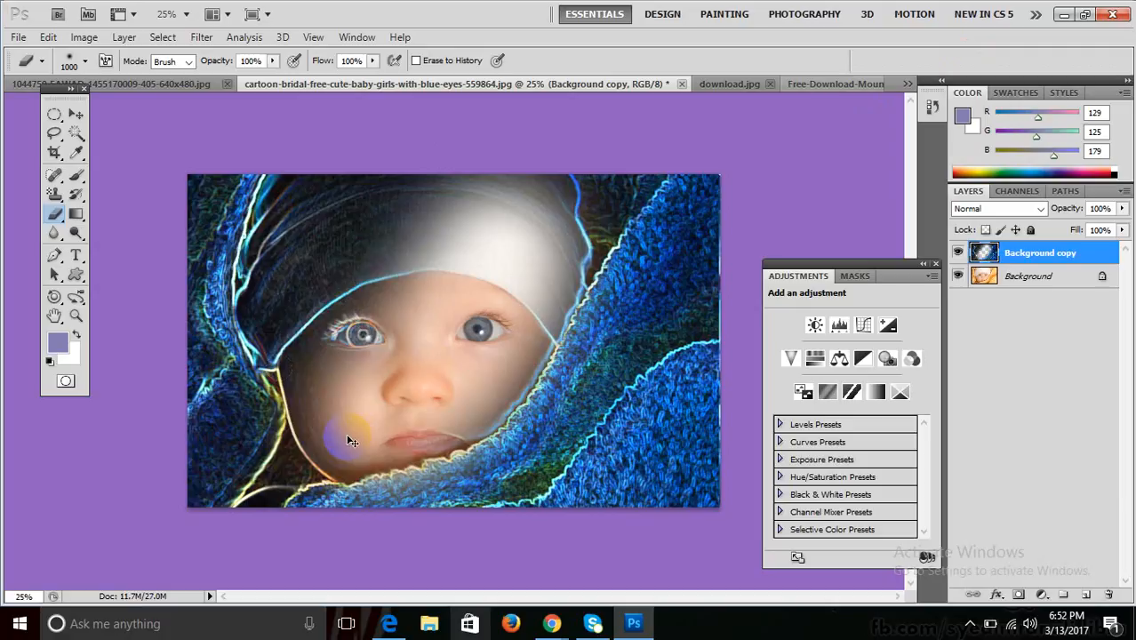
key("ctrl+z")
- Erase the Glowing Edges effect over the centre of the baby's face on the Background copy layer
mouse_move(398, 347)
left_mouse_down()
mouse_move(456, 361)
mouse_move(436, 340)
mouse_move(431, 389)
left_mouse_up()
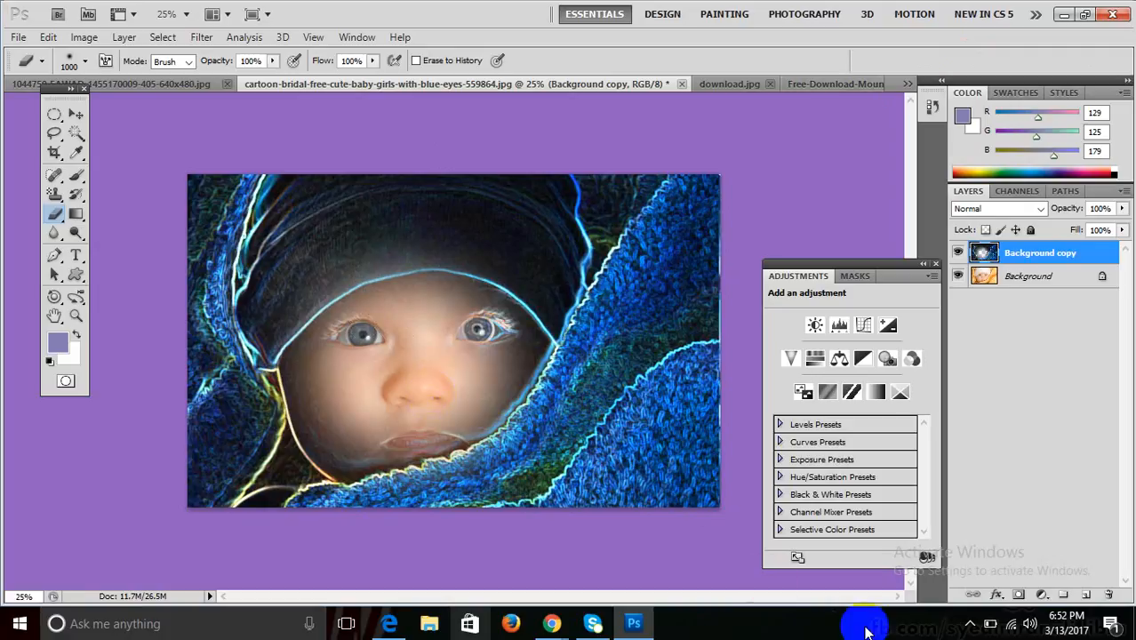
- Undo the erasing and the Glowing Edges filter on the Background copy layer, and open the Rough Pastels filter with a 25% preview
key("ctrl+alt+z")
key("ctrl+alt+z")
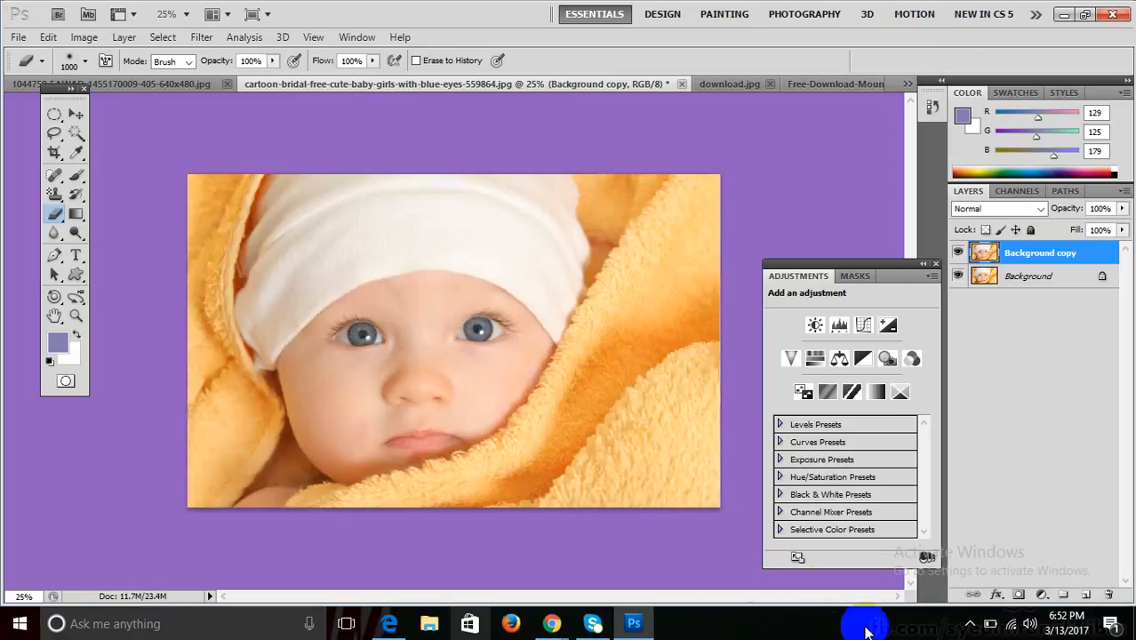
left_click(196, 39)
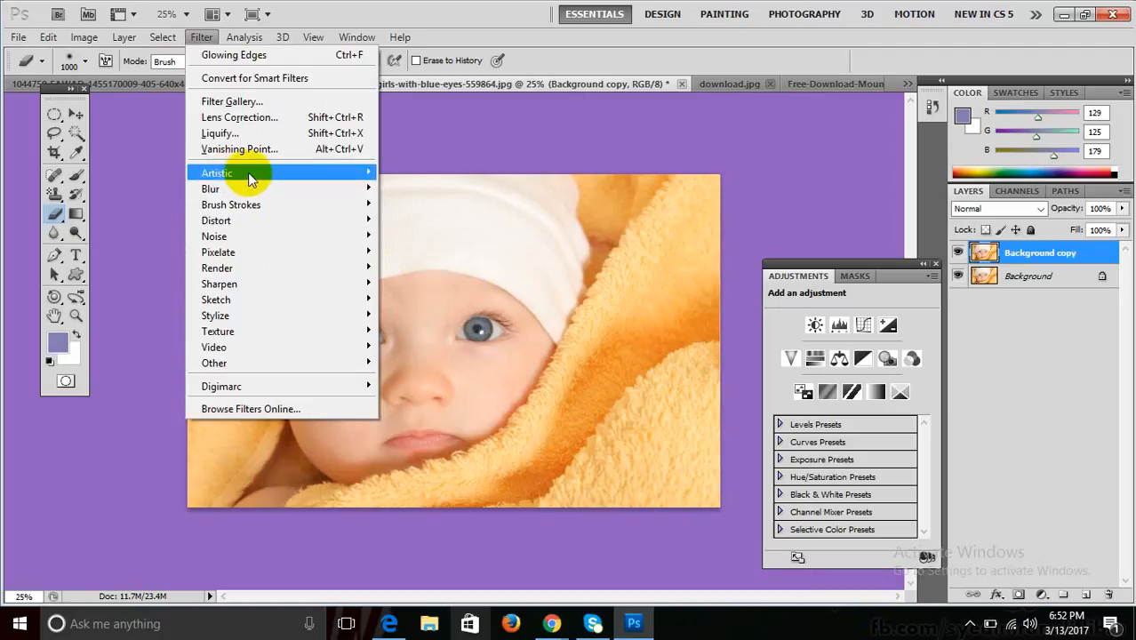
mouse_move(248, 172)
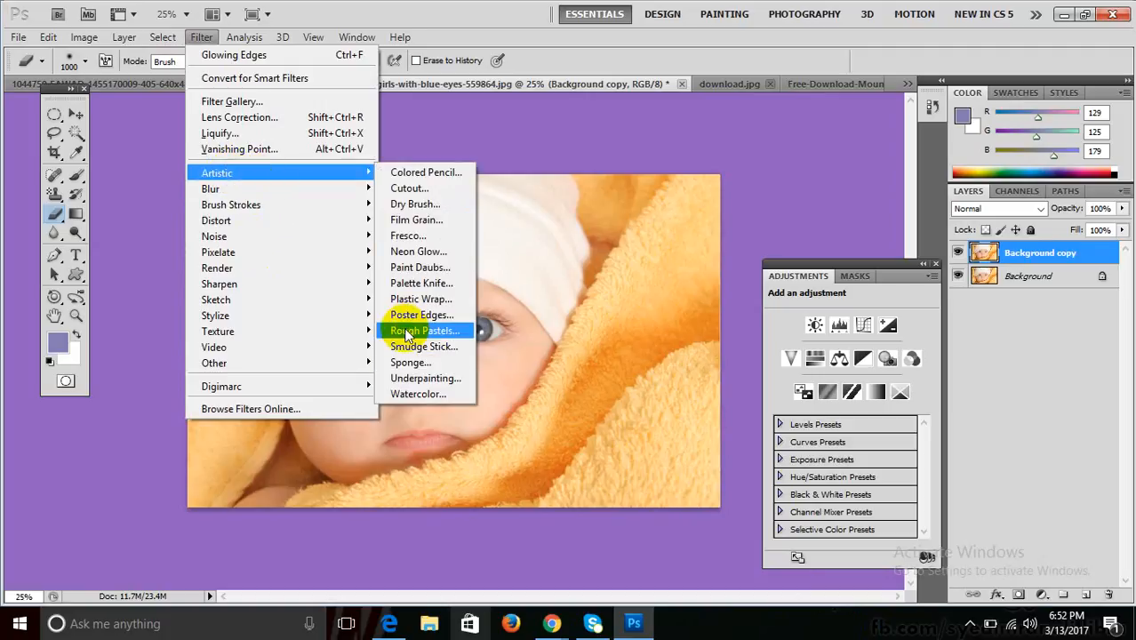
left_click(405, 330)
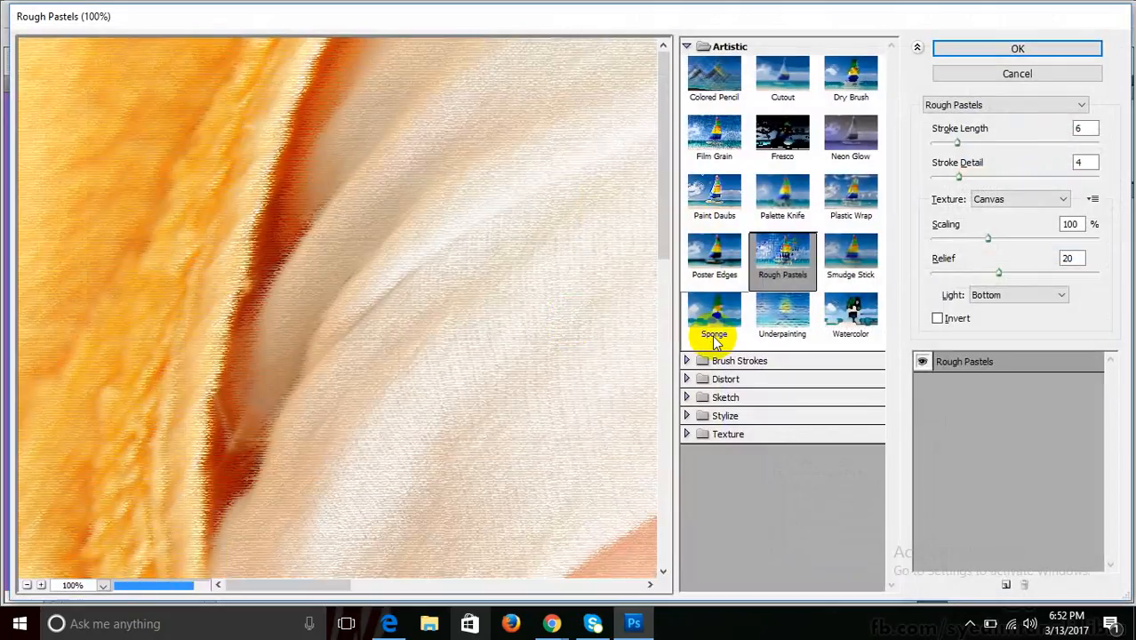
key("ctrl+minus")
key("ctrl+minus")
key("ctrl+minus")
key("ctrl+minus")
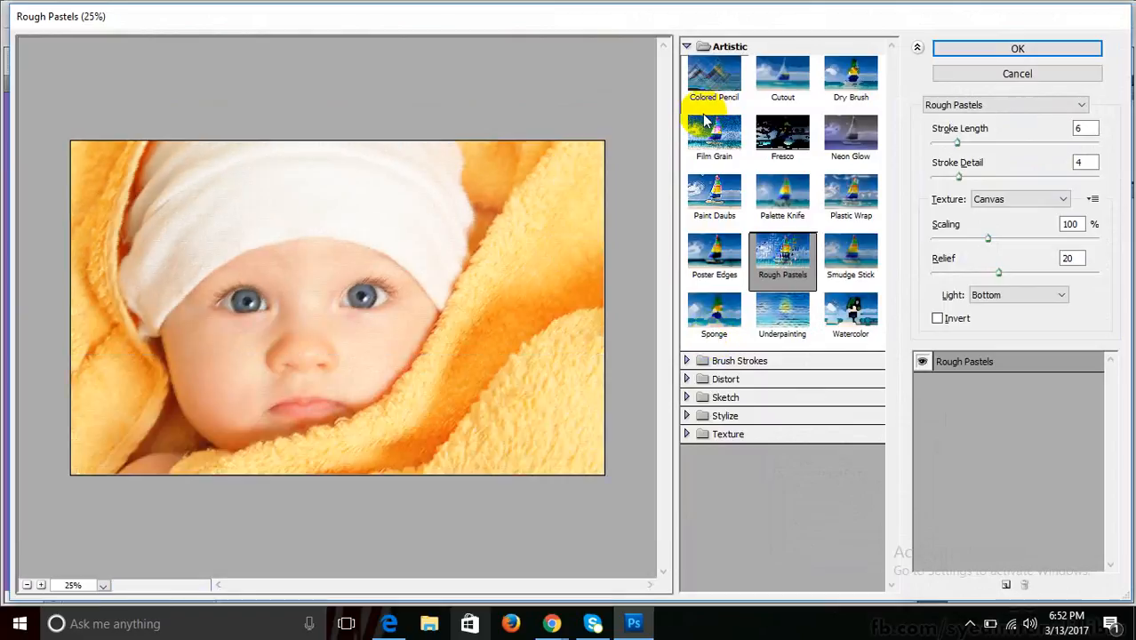
- Preview the Craquelure, Grain, Mosaic Tiles and Texturizer effects of the Texture category on the baby photo
left_click(686, 46)
left_click(686, 120)
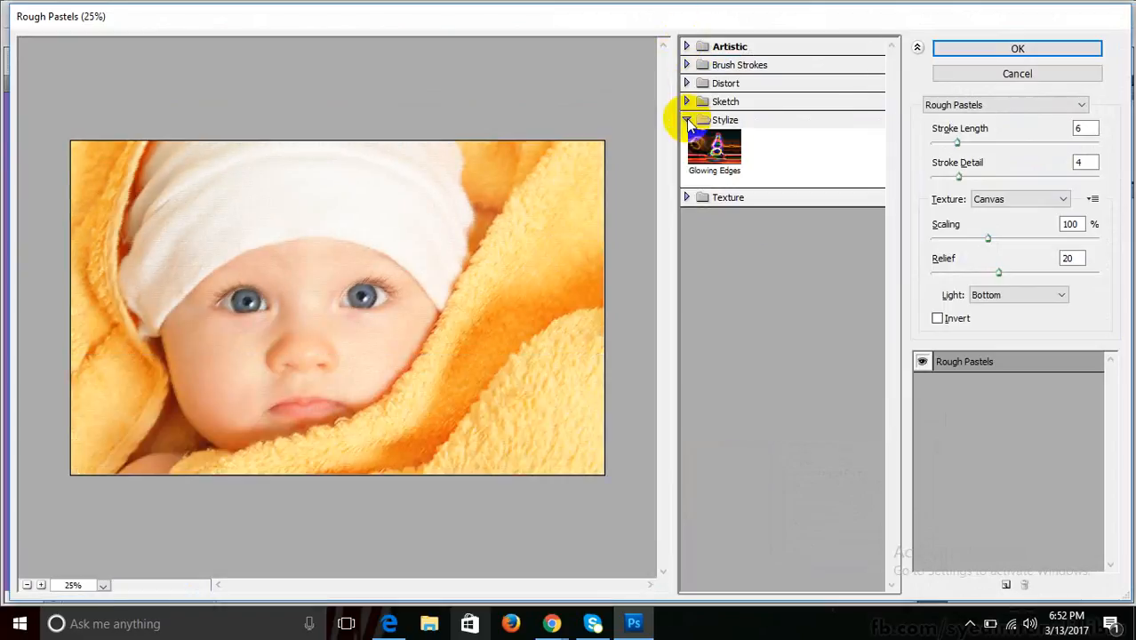
left_click(686, 119)
left_click(686, 137)
left_click(709, 160)
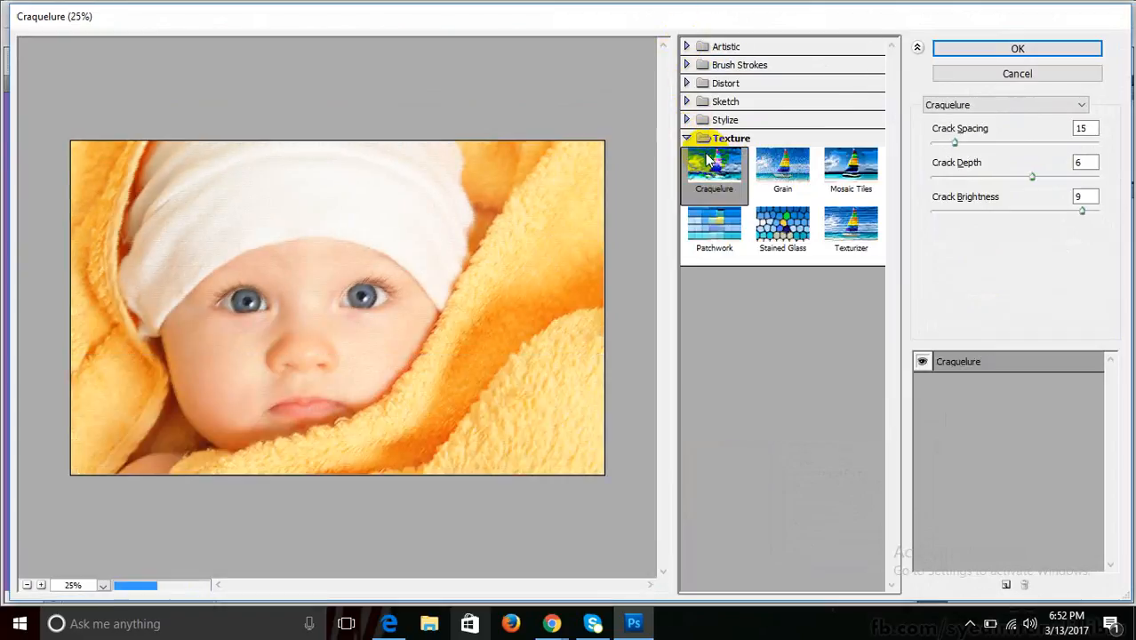
left_click(782, 173)
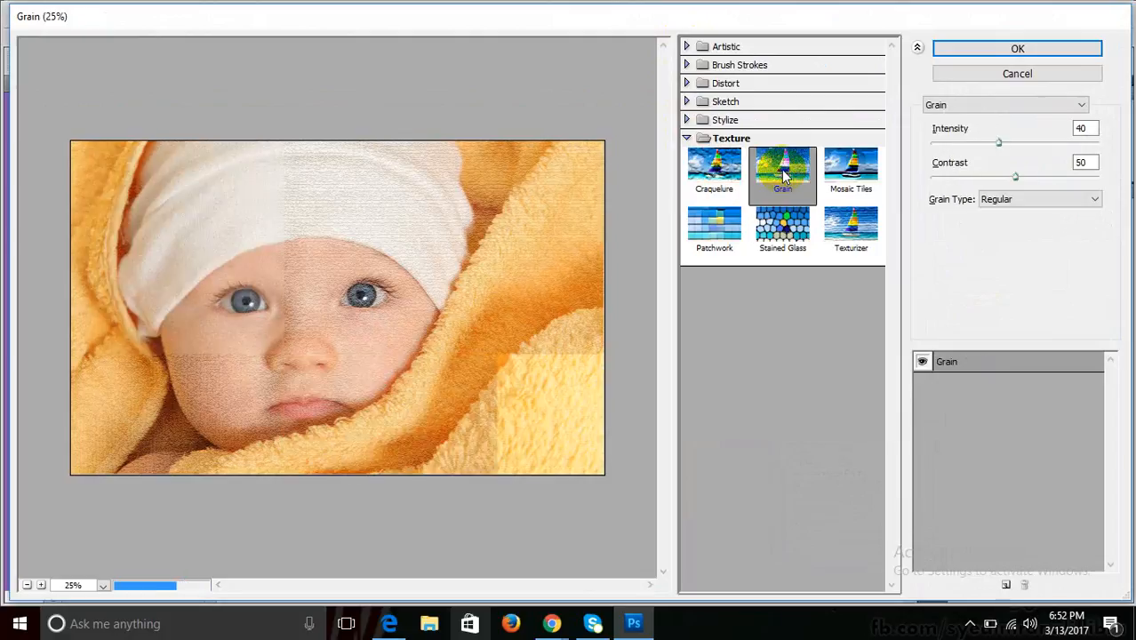
left_click(846, 182)
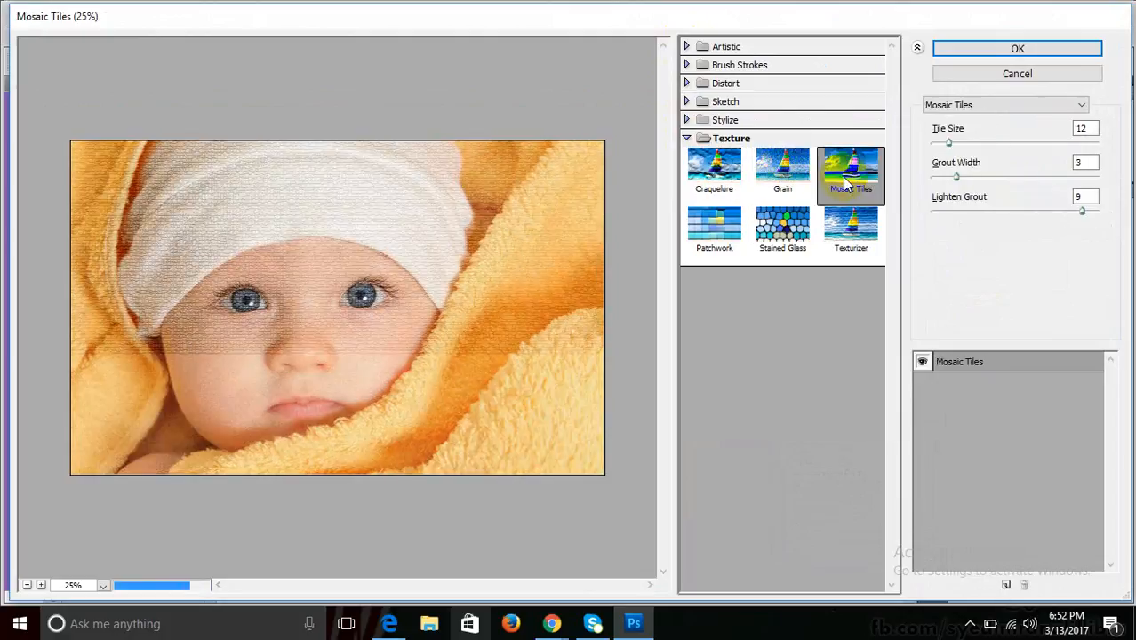
left_click(839, 233)
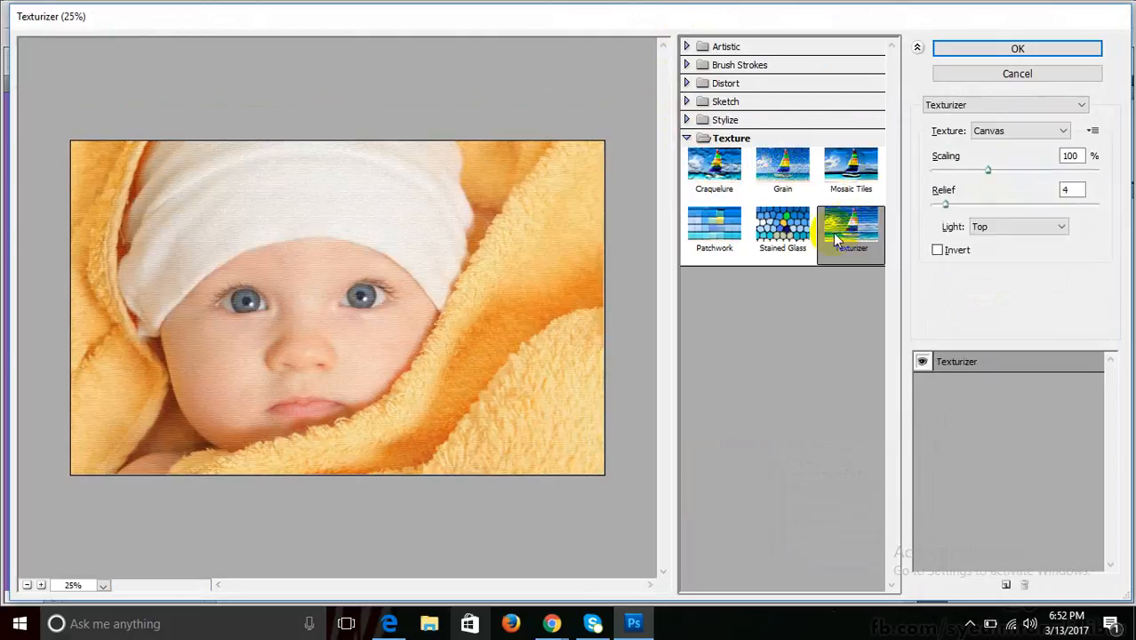
- Try the Patchwork texture with Square Size 8 and Relief 13, and close the Filter Gallery without applying it
left_click(696, 230)
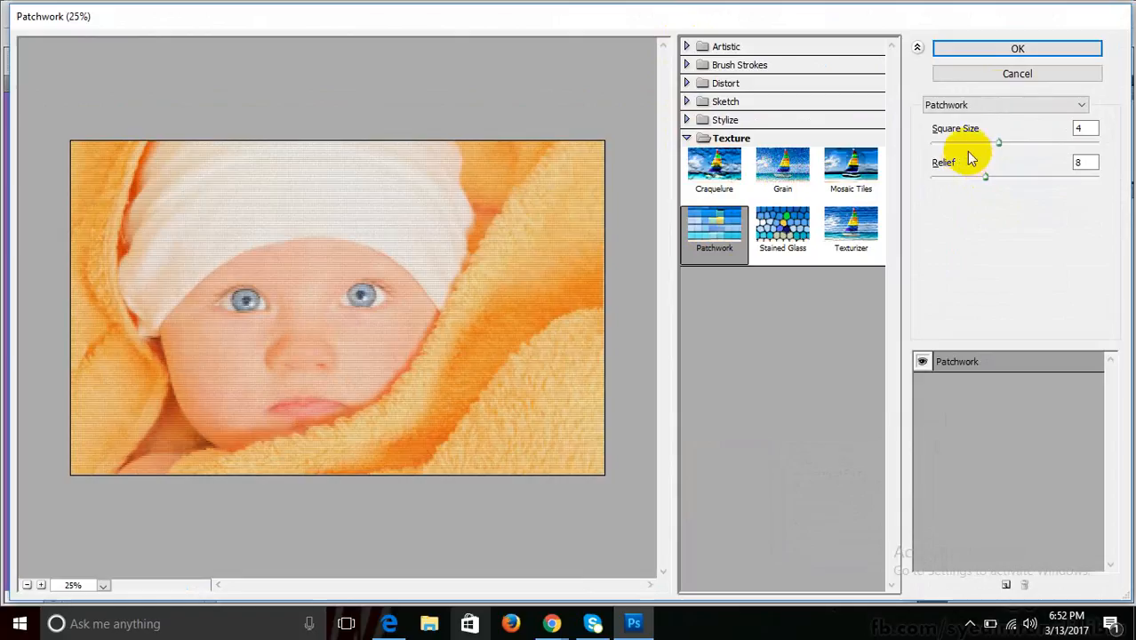
left_click_drag(999, 143, 1071, 133)
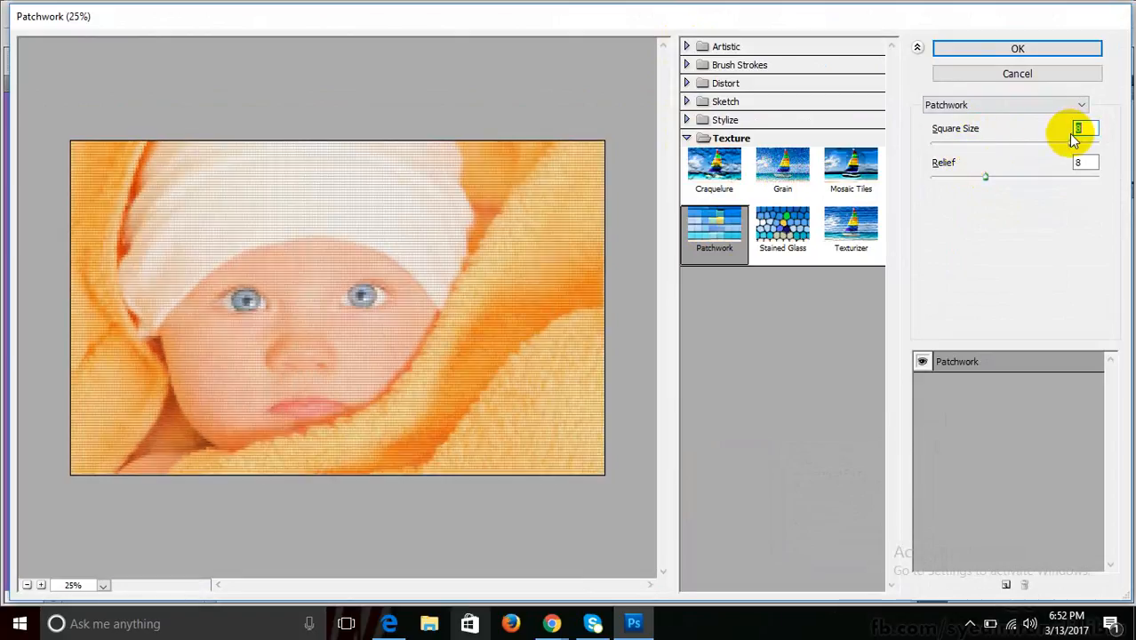
left_click_drag(986, 177, 1022, 178)
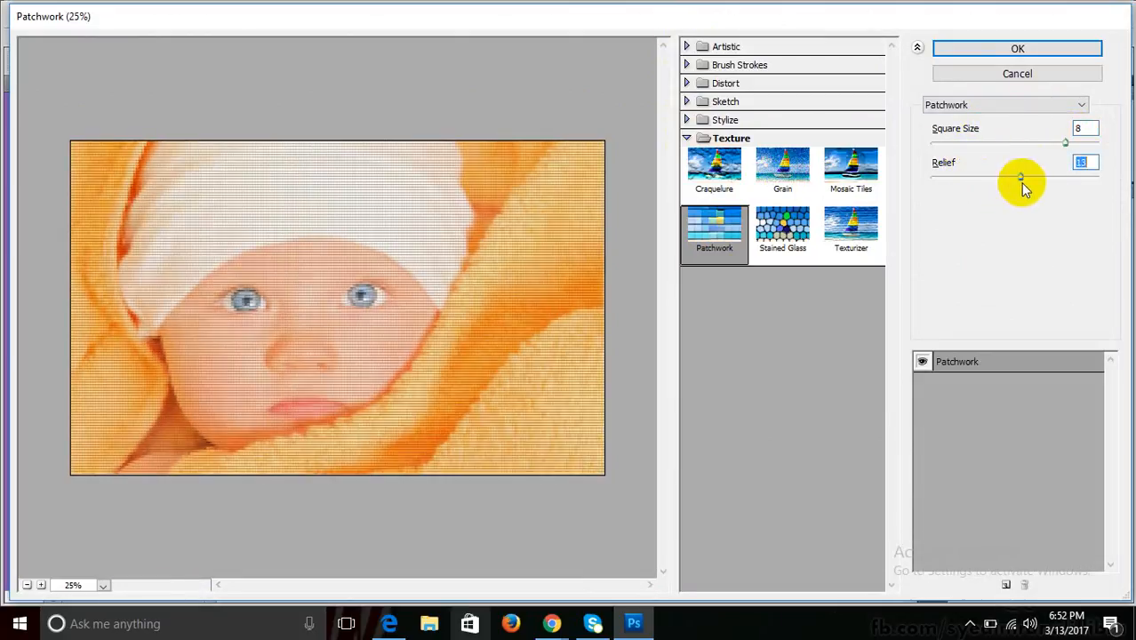
left_click(1047, 73)
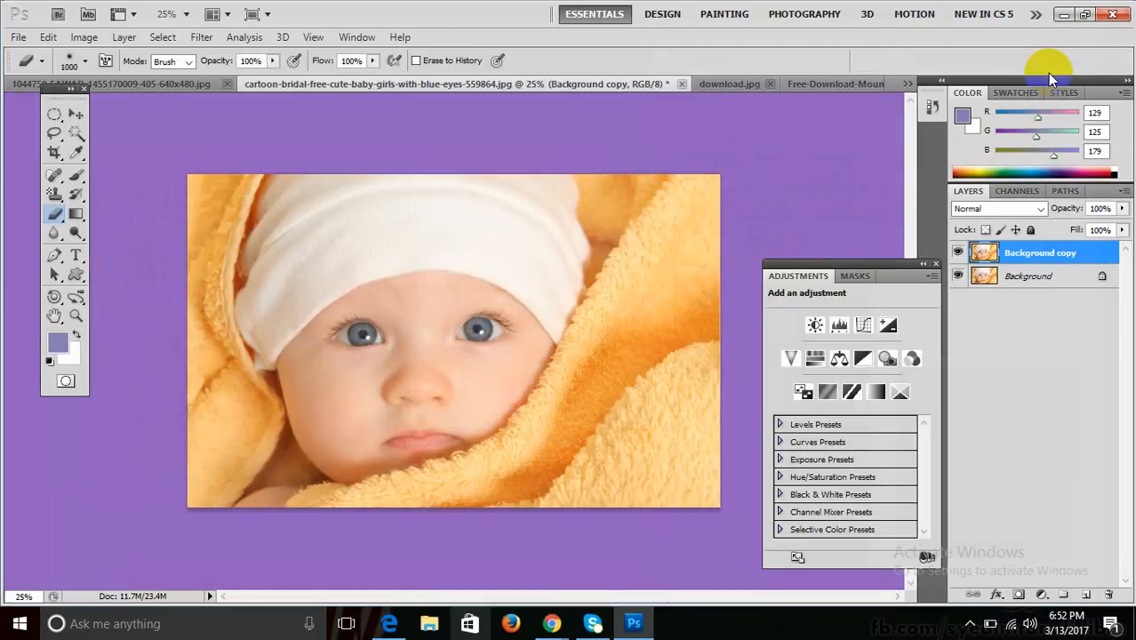
- Look through the filter categories, including Blur, Sketch and Texture, without choosing a filter, and minimize the Photoshop window
left_click(197, 36)
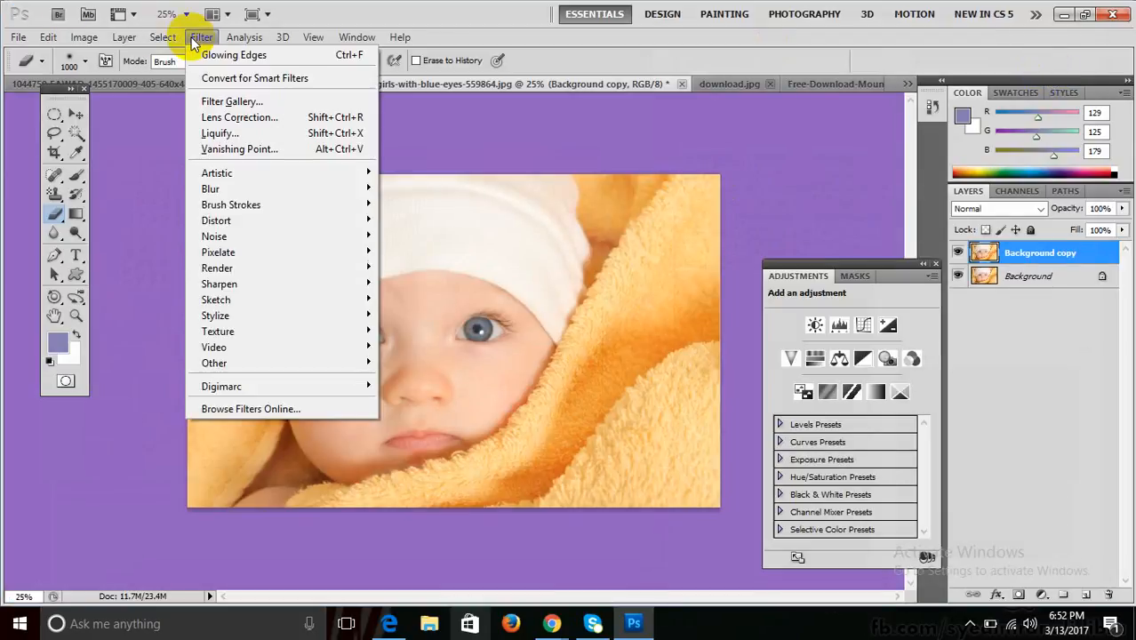
mouse_move(256, 195)
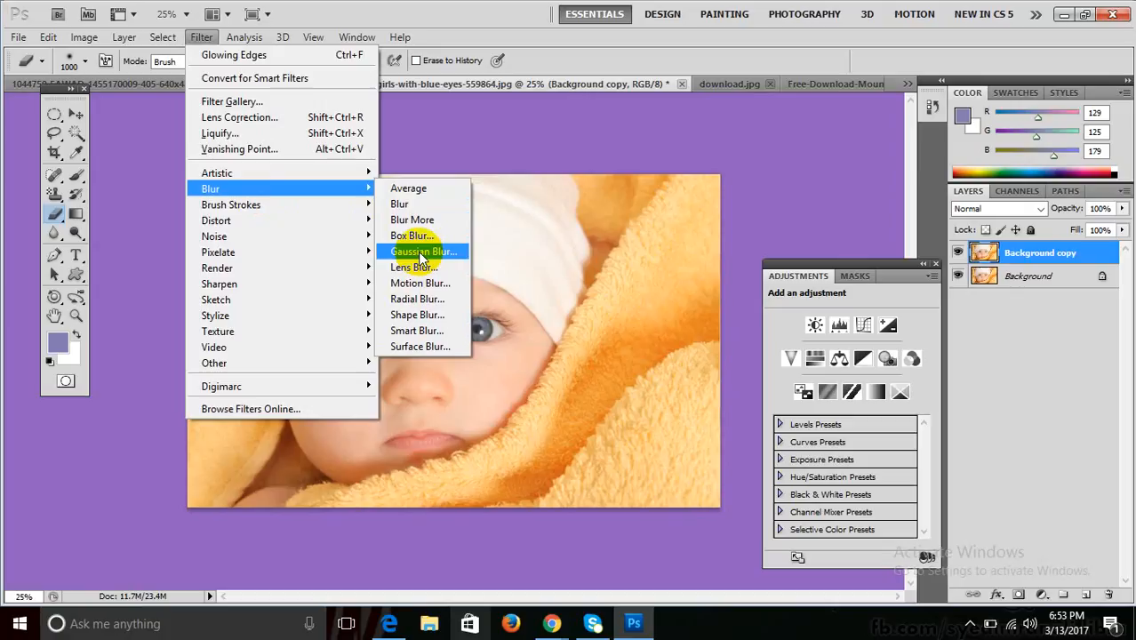
mouse_move(309, 228)
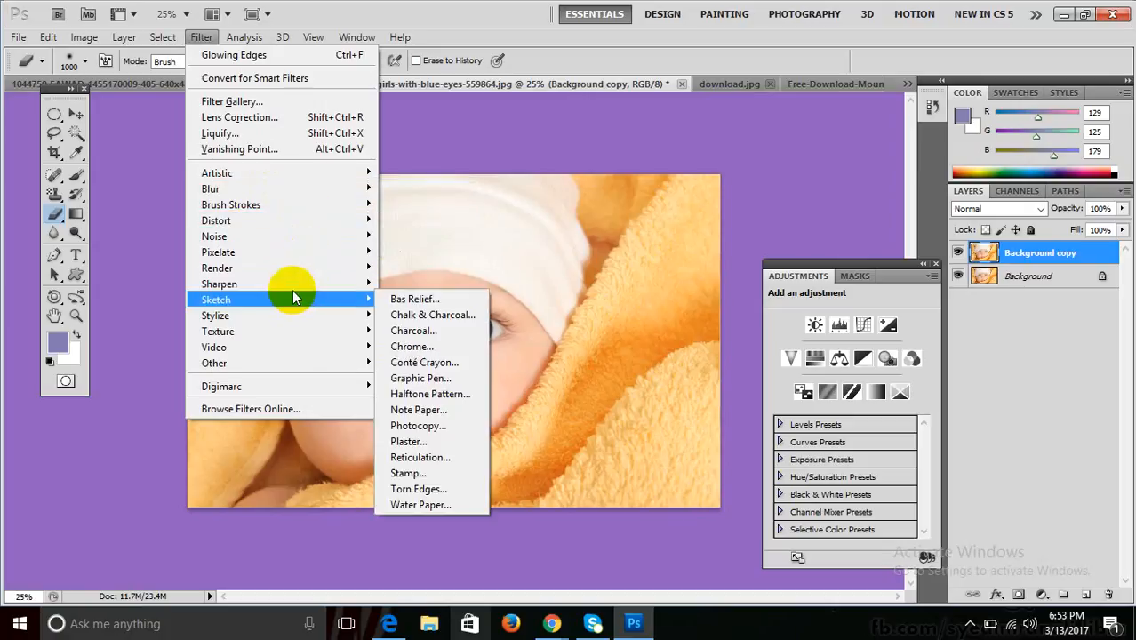
mouse_move(291, 285)
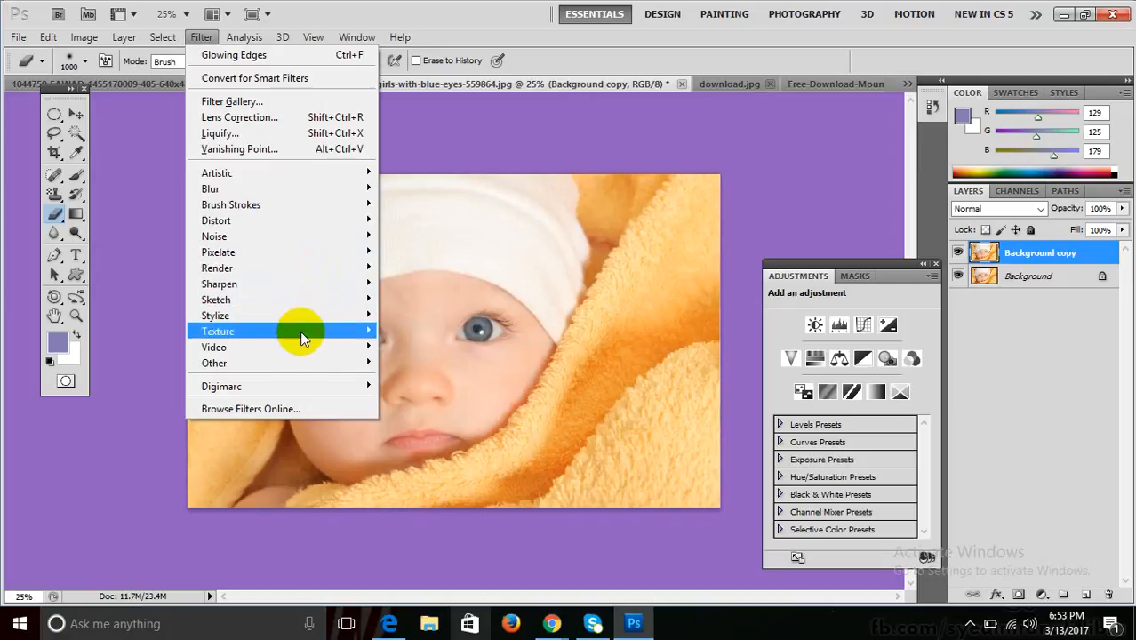
mouse_move(300, 331)
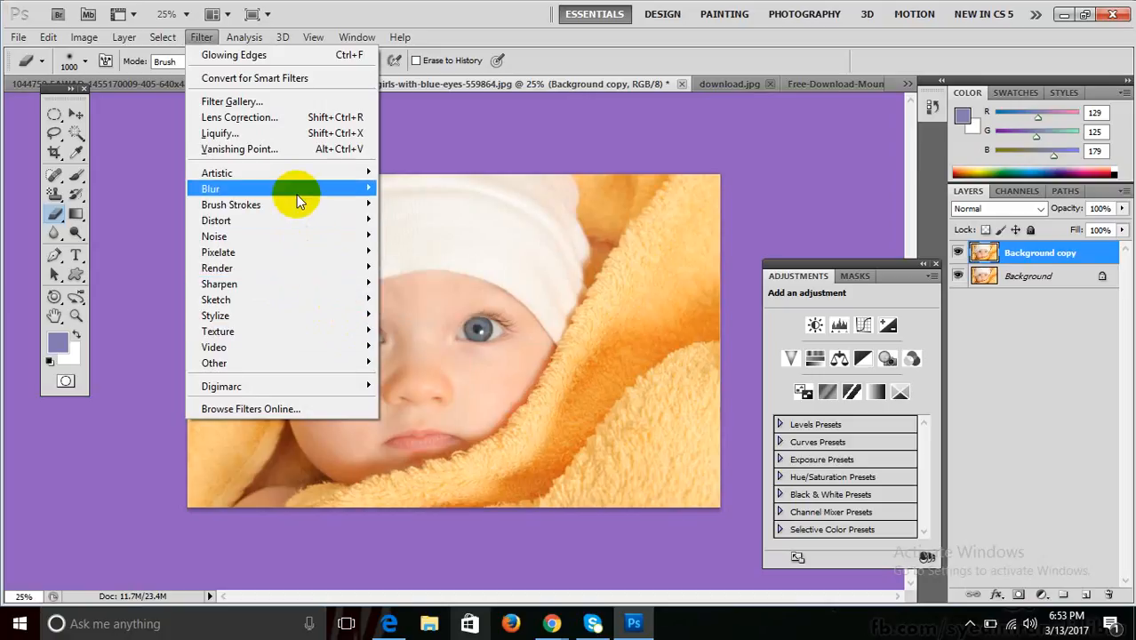
mouse_move(296, 194)
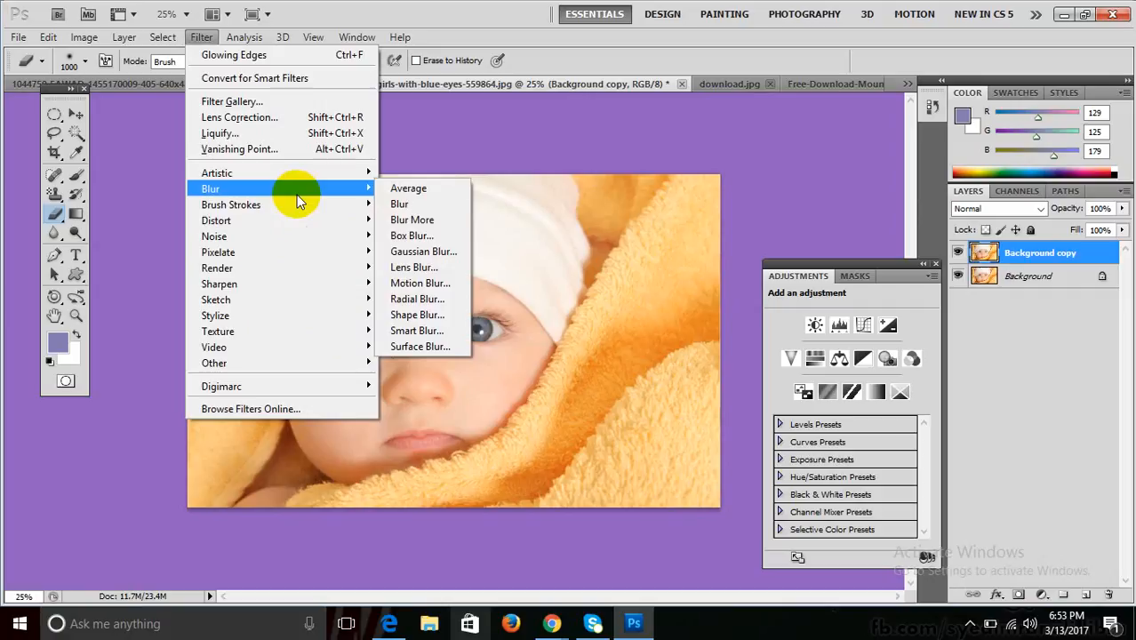
left_click(487, 19)
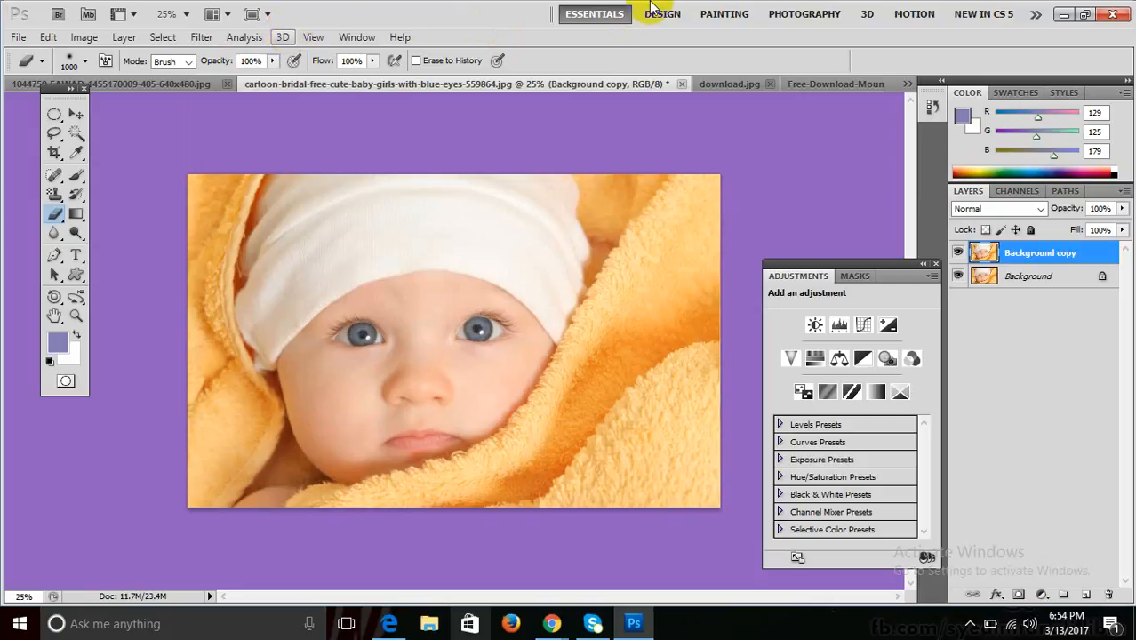
left_click(1065, 14)
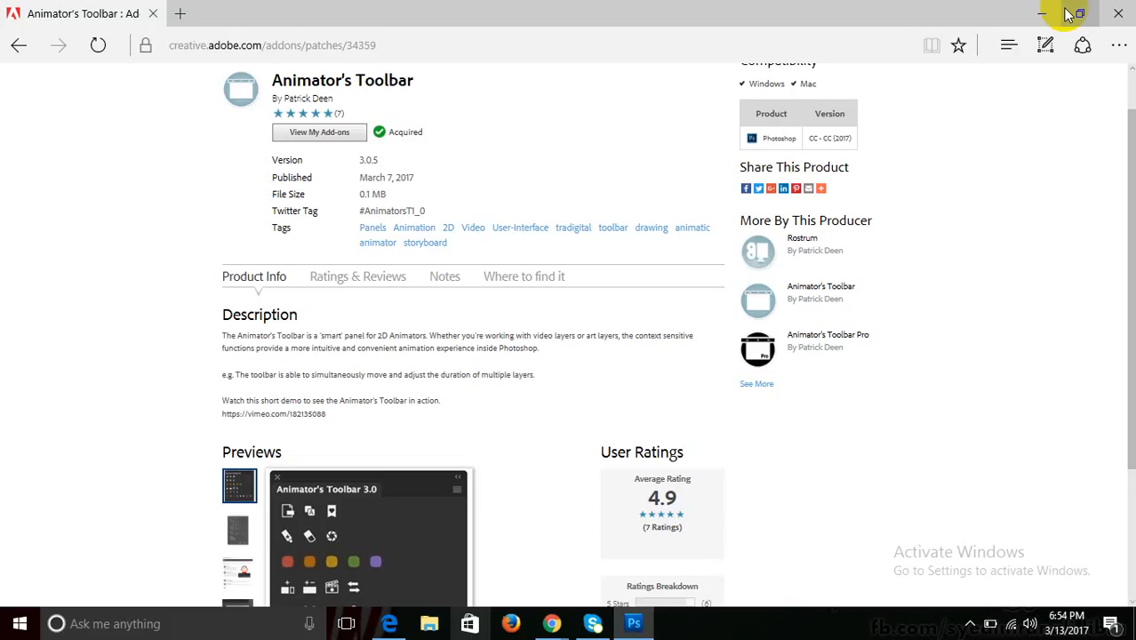